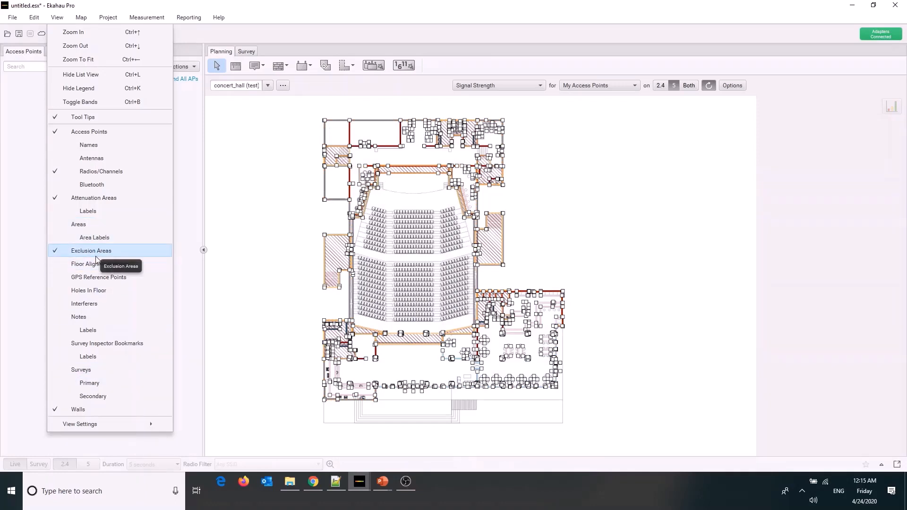
Inspect the walls and pillars in the lobby and dining area, selecting a dining-area pillar to check its wall type
{"action": "left_click", "coordinate": [265, 256]}
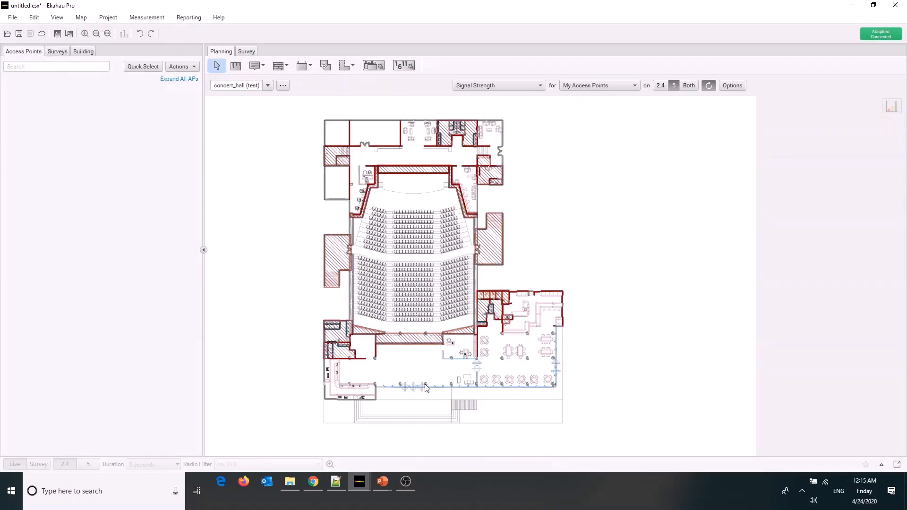
{"action": "scroll", "coordinate": [458, 371], "scroll_direction": "up", "scroll_amount": 2}
{"action": "scroll", "coordinate": [458, 370], "scroll_direction": "up", "scroll_amount": 4}
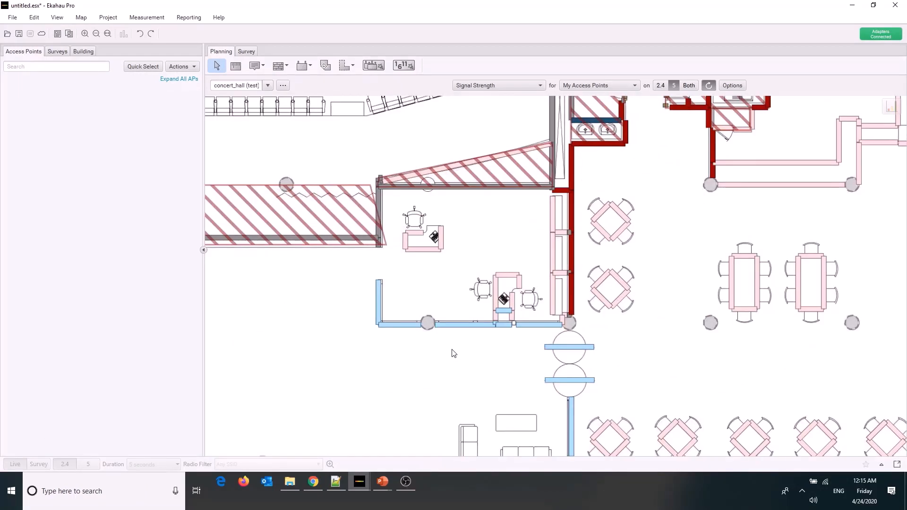
{"action": "scroll", "coordinate": [792, 336], "scroll_direction": "down", "scroll_amount": 2}
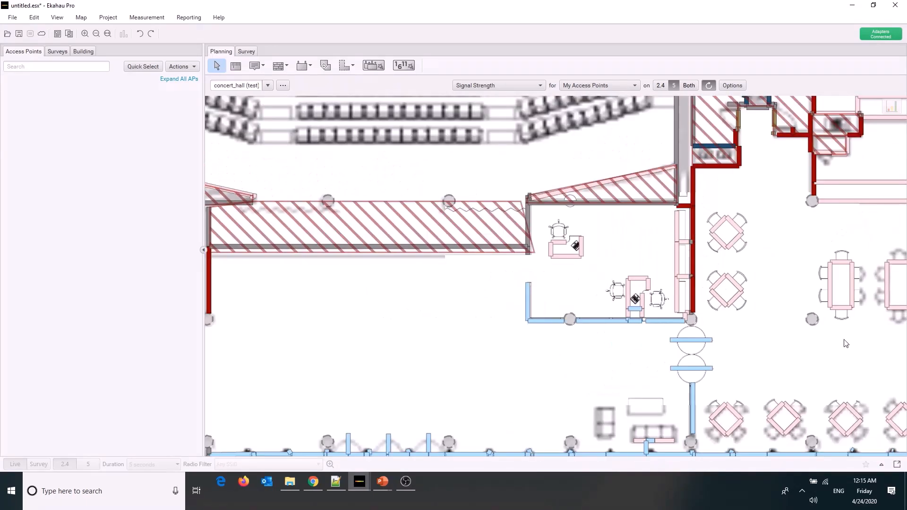
{"action": "left_click", "coordinate": [813, 319]}
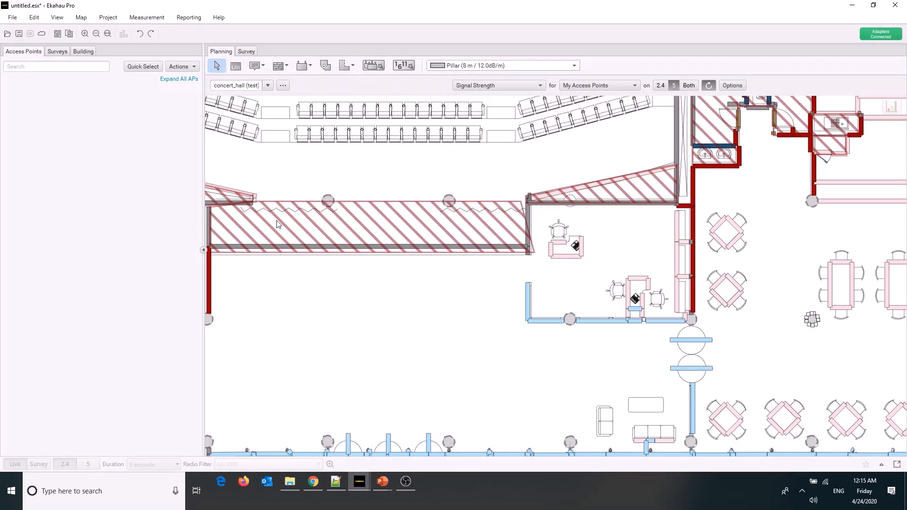
{"action": "scroll", "coordinate": [457, 230], "scroll_direction": "down", "scroll_amount": 3}
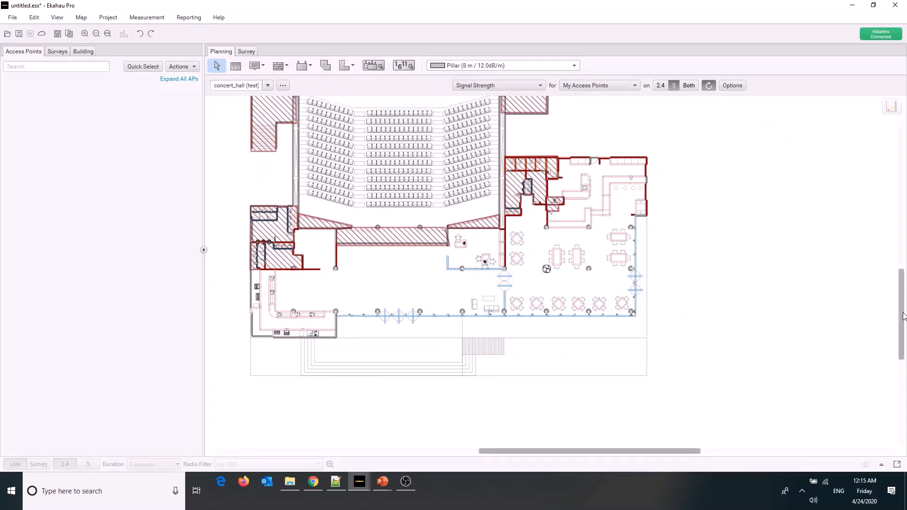
Examine the hatched exclusion areas between the double walls on both sides of the concert hall stage
{"action": "scroll", "coordinate": [466, 260], "scroll_direction": "up", "scroll_amount": 5}
{"action": "scroll", "coordinate": [310, 258], "scroll_direction": "up", "scroll_amount": 6}
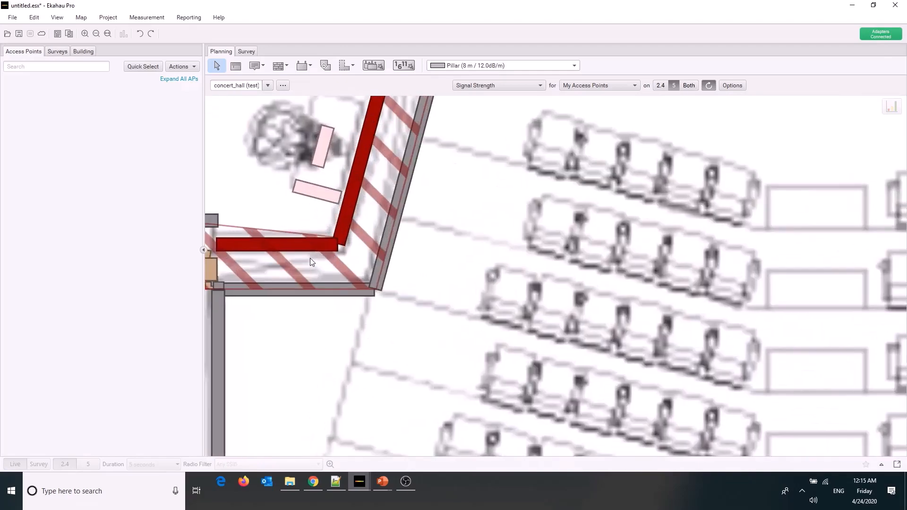
{"action": "left_click", "coordinate": [303, 270]}
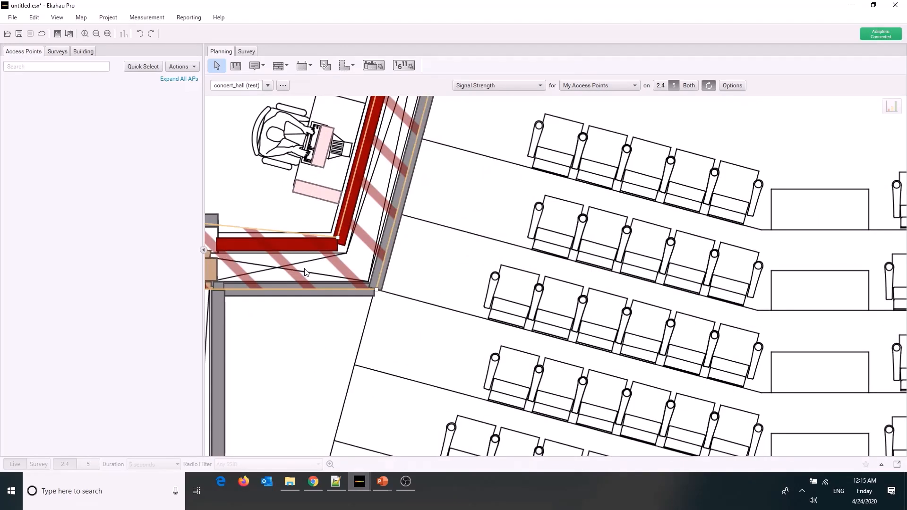
{"action": "scroll", "coordinate": [346, 270], "scroll_direction": "down", "scroll_amount": 5}
{"action": "scroll", "coordinate": [346, 270], "scroll_direction": "down", "scroll_amount": 5}
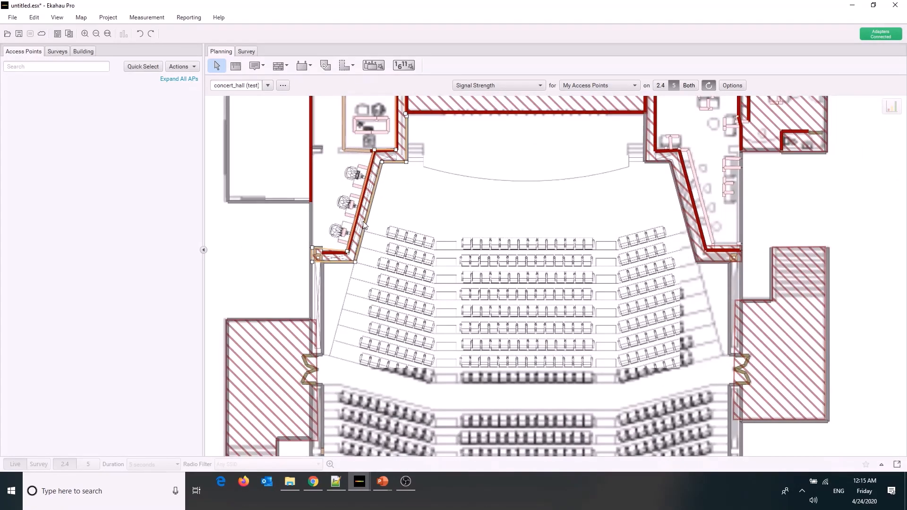
{"action": "left_click", "coordinate": [691, 228]}
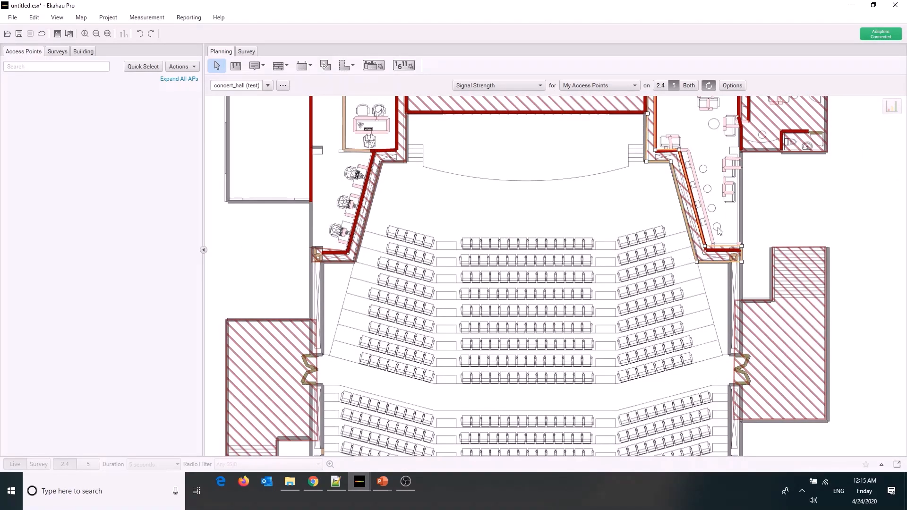
{"action": "scroll", "coordinate": [727, 231], "scroll_direction": "up", "scroll_amount": 5}
{"action": "scroll", "coordinate": [729, 230], "scroll_direction": "up", "scroll_amount": 4}
{"action": "scroll", "coordinate": [587, 267], "scroll_direction": "up", "scroll_amount": 3}
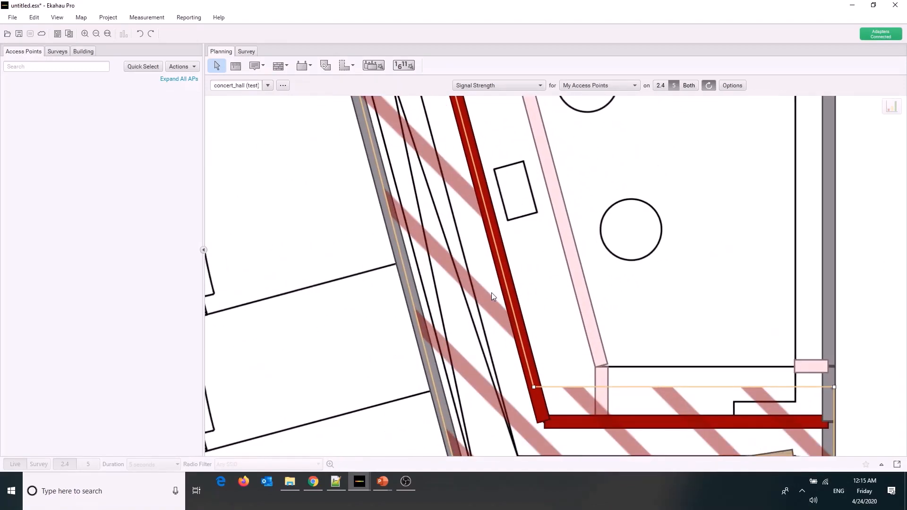
{"action": "scroll", "coordinate": [485, 291], "scroll_direction": "down", "scroll_amount": 8}
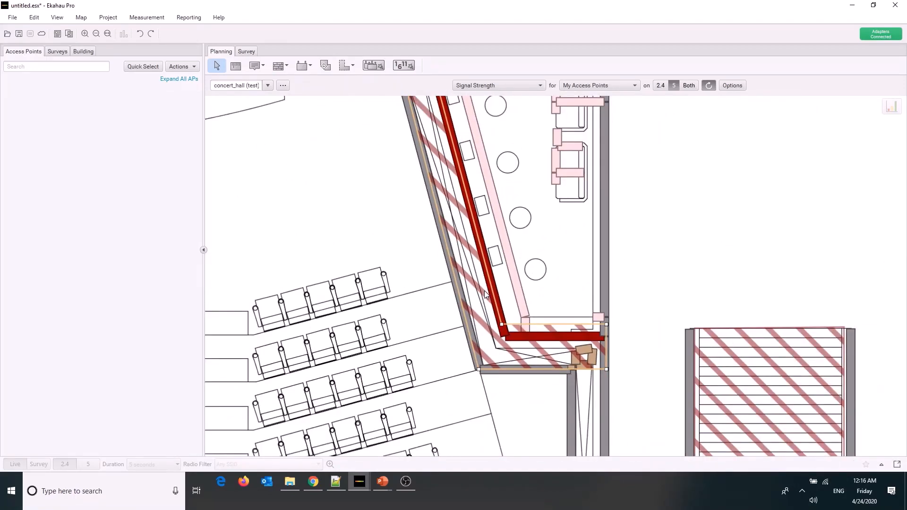
{"action": "scroll", "coordinate": [484, 291], "scroll_direction": "down", "scroll_amount": 5}
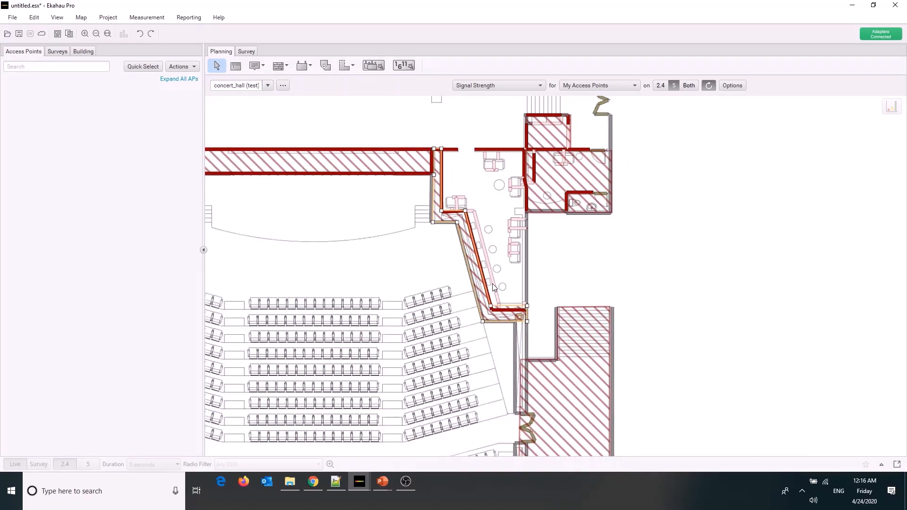
{"action": "scroll", "coordinate": [493, 287], "scroll_direction": "up", "scroll_amount": 6}
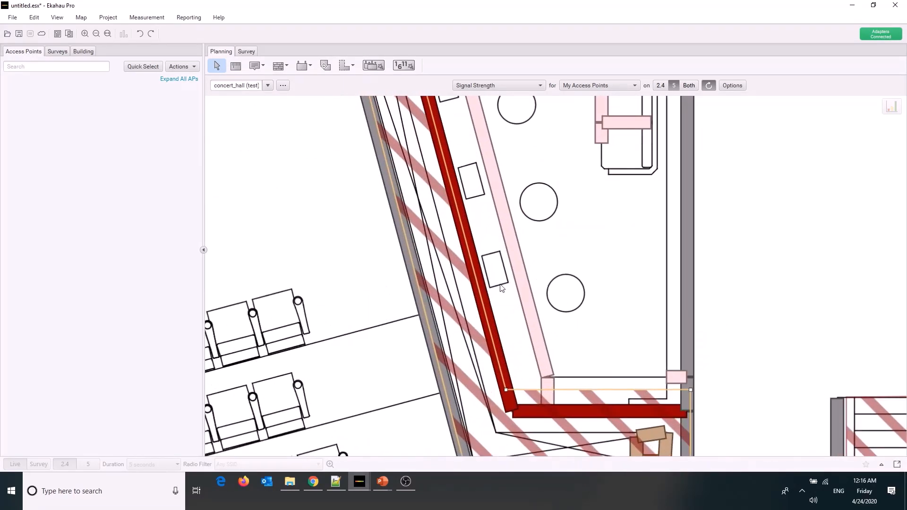
{"action": "left_click", "coordinate": [501, 288]}
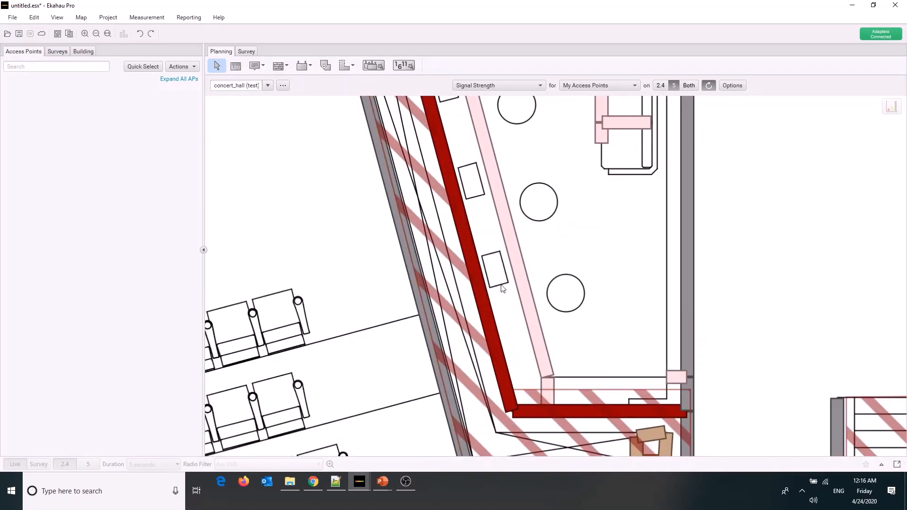
{"action": "scroll", "coordinate": [501, 288], "scroll_direction": "down", "scroll_amount": 6}
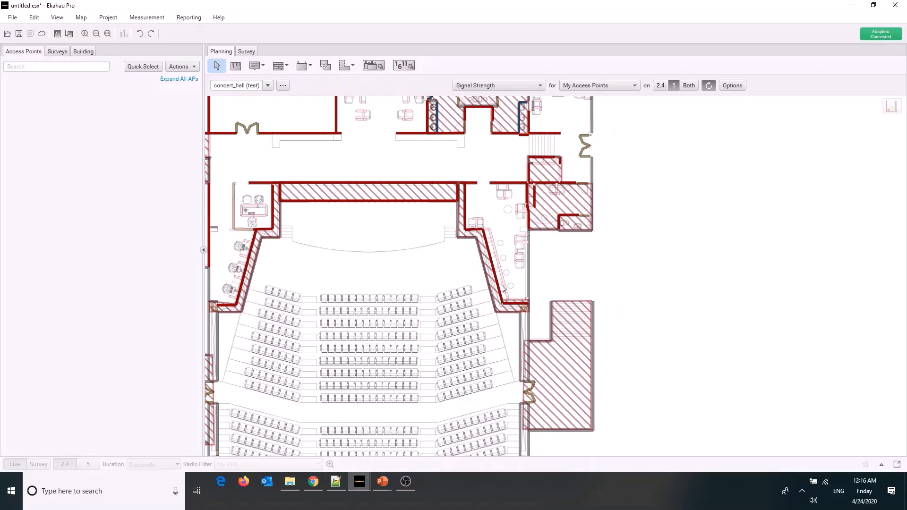
{"action": "scroll", "coordinate": [502, 288], "scroll_direction": "down", "scroll_amount": 3}
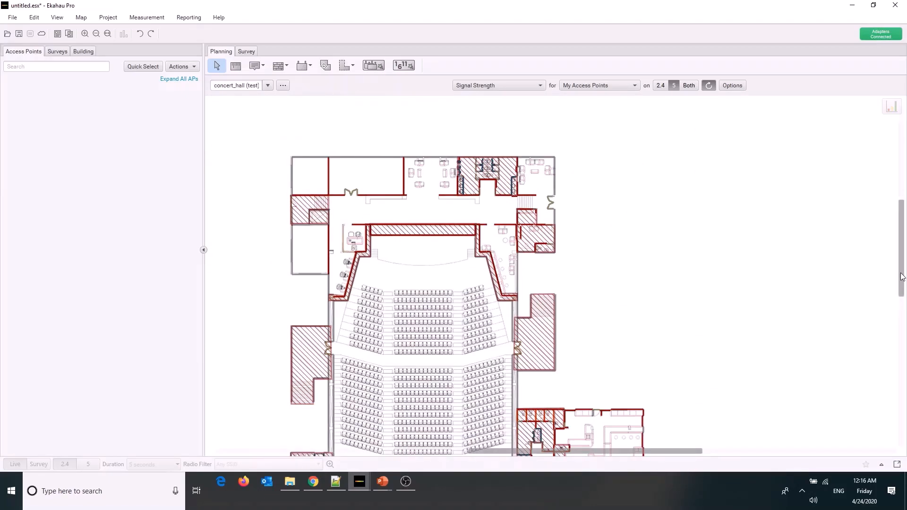
Hide the exclusion areas and the walls on the floor plan
{"action": "left_click_drag", "start_coordinate": [902, 278], "coordinate": [901, 286]}
{"action": "scroll", "coordinate": [746, 238], "scroll_direction": "down", "scroll_amount": 1}
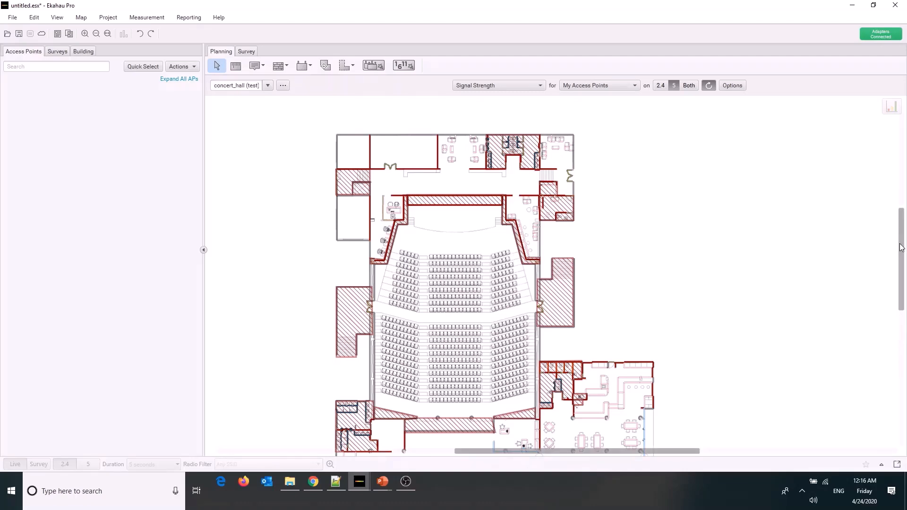
{"action": "scroll", "coordinate": [902, 247], "scroll_direction": "down", "scroll_amount": 2}
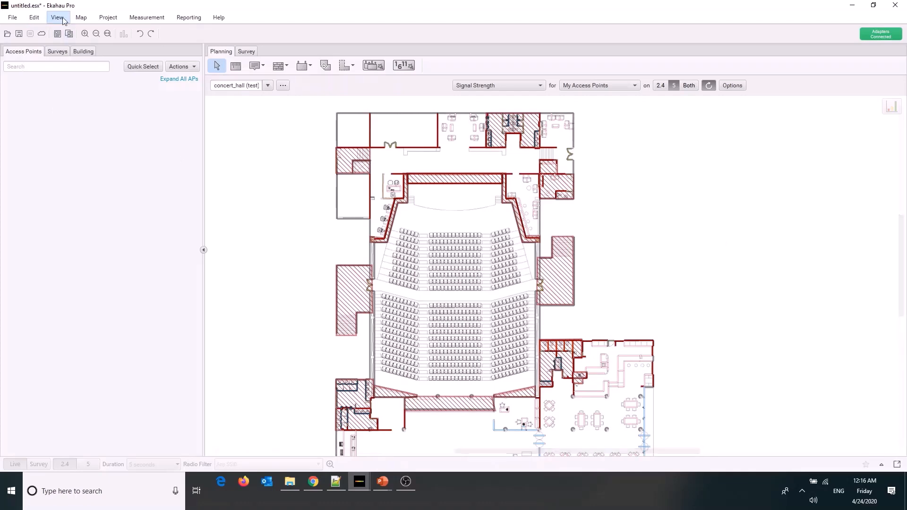
{"action": "left_click", "coordinate": [58, 18]}
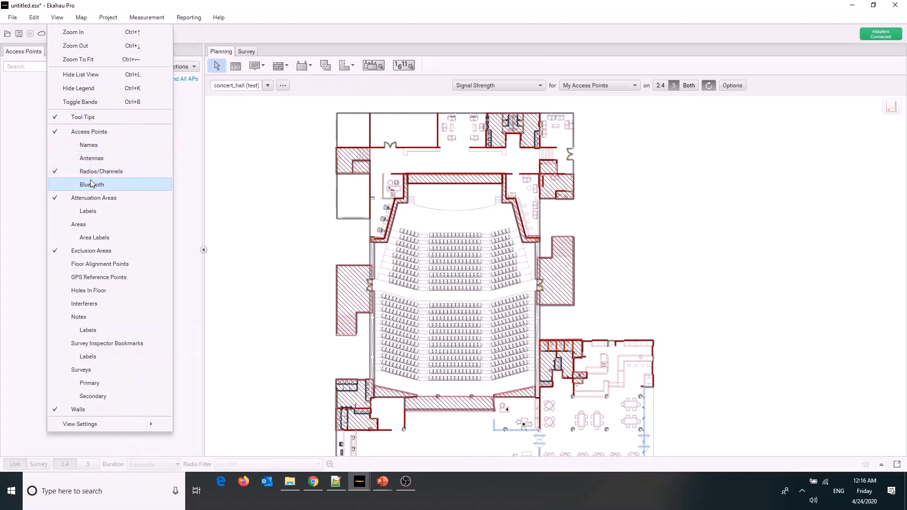
{"action": "left_click", "coordinate": [96, 251]}
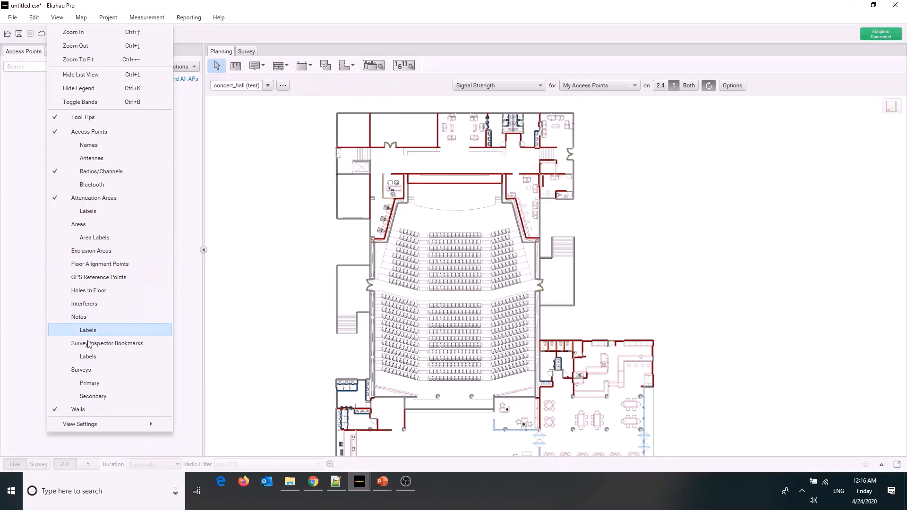
{"action": "left_click", "coordinate": [79, 409]}
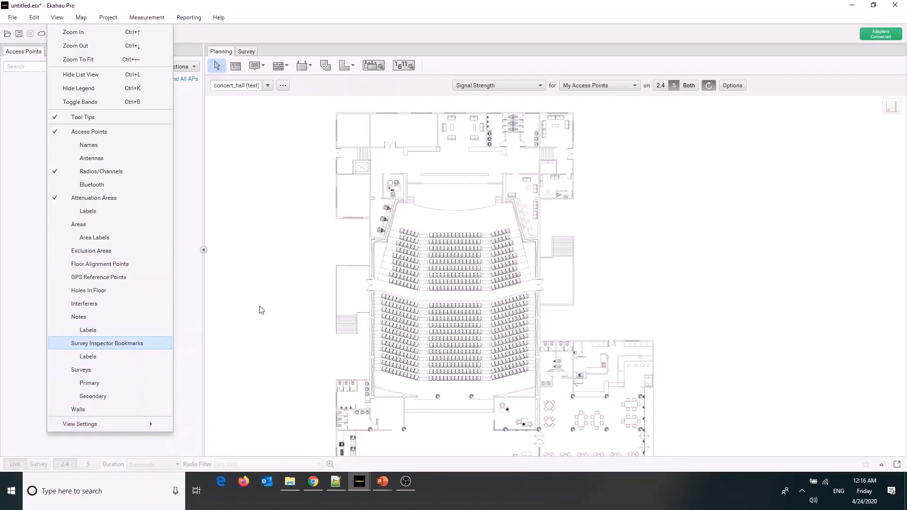
{"action": "left_click", "coordinate": [264, 290]}
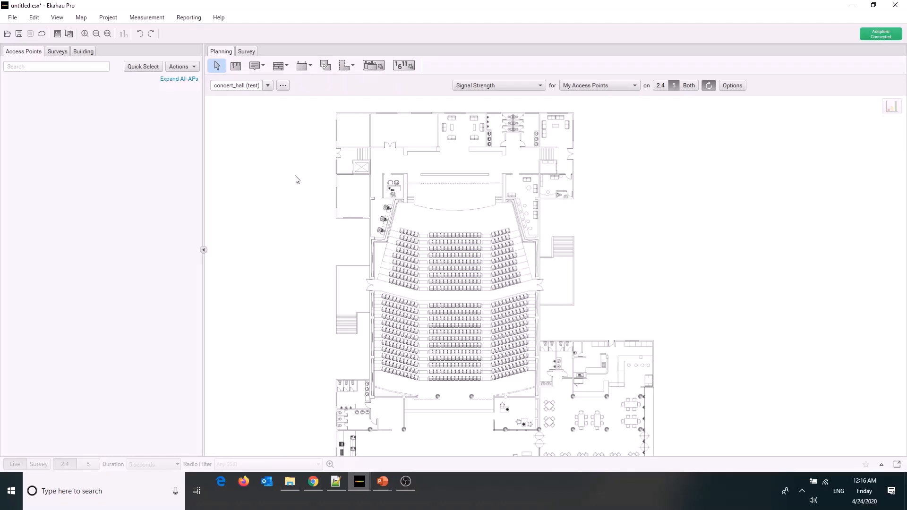
Place a simulated Cisco C9120i 2.4GHz + 5GHz access point in the upper-left corner room of the floor plan
{"action": "left_click", "coordinate": [302, 67]}
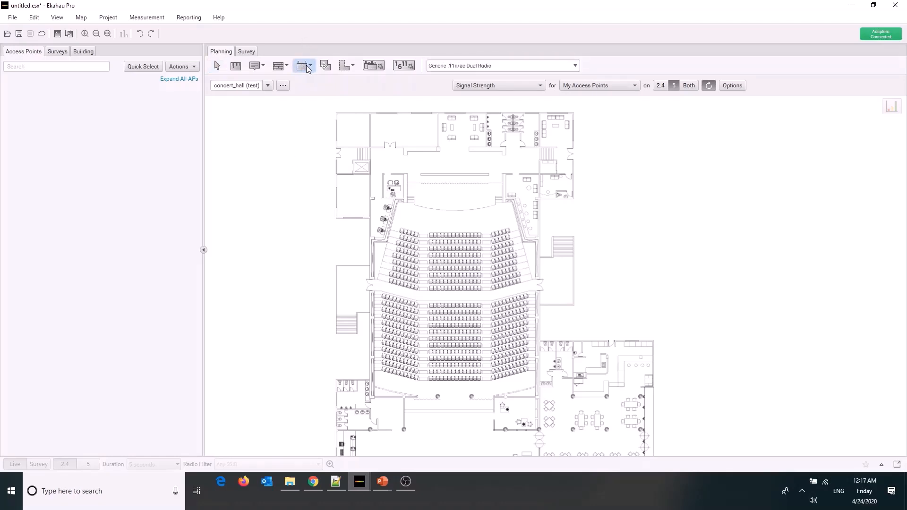
{"action": "left_click", "coordinate": [508, 71]}
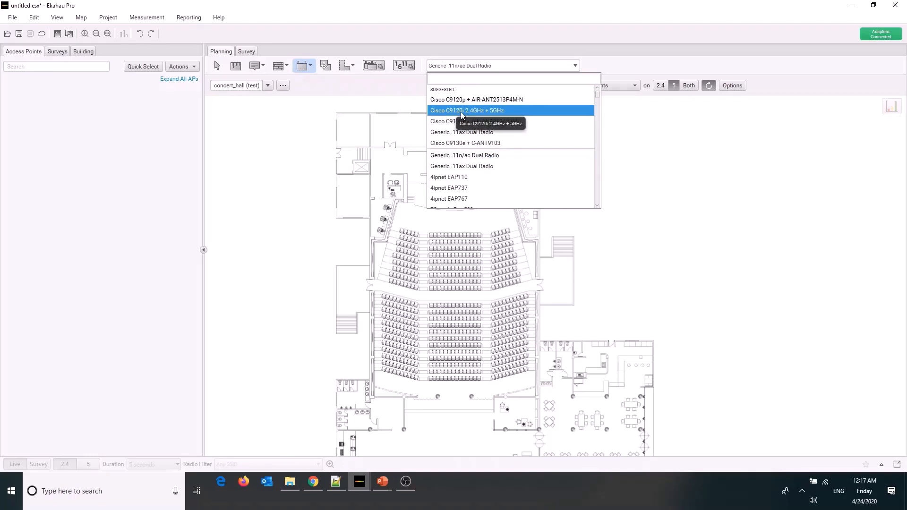
{"action": "left_click", "coordinate": [547, 111]}
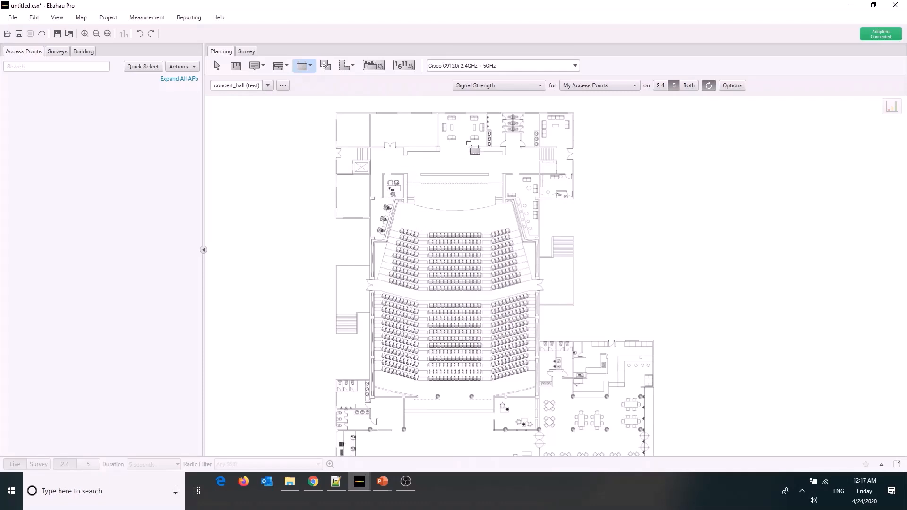
{"action": "left_click", "coordinate": [351, 127]}
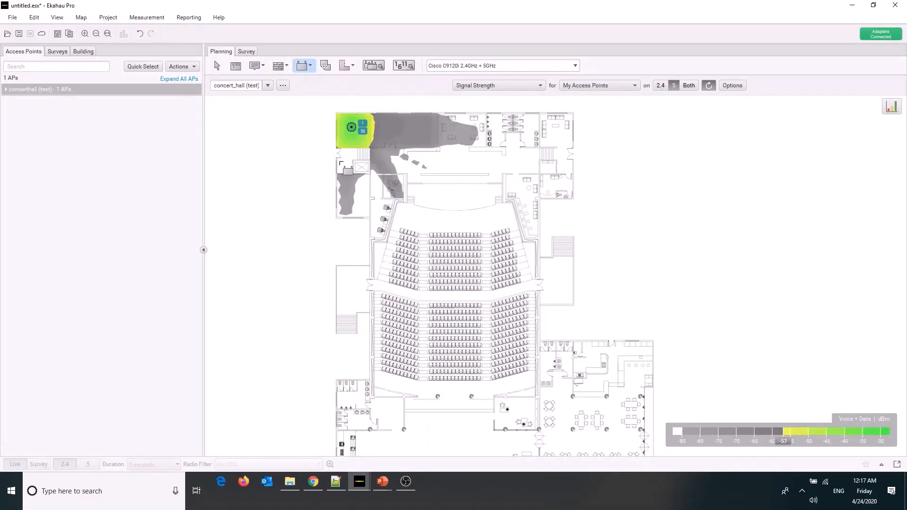
Open the placed access point for editing and rename it AP1
{"action": "left_click", "coordinate": [217, 66]}
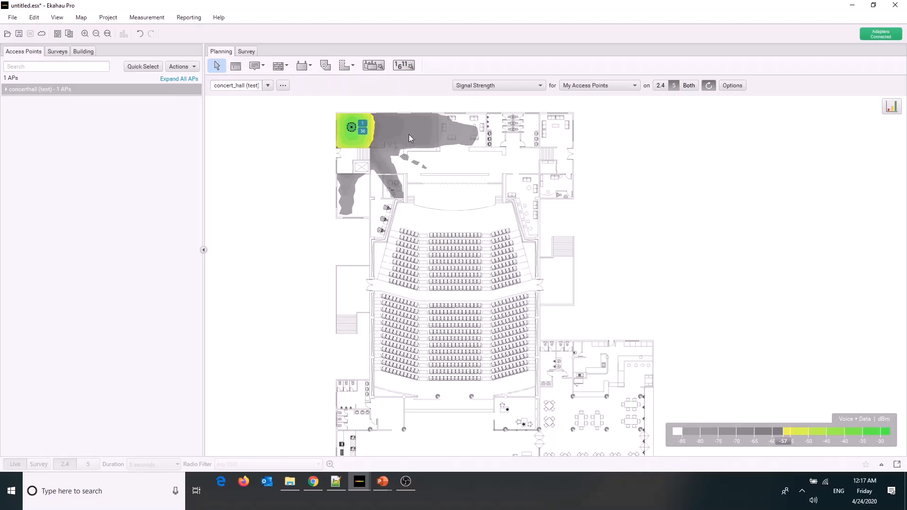
{"action": "left_click", "coordinate": [364, 126]}
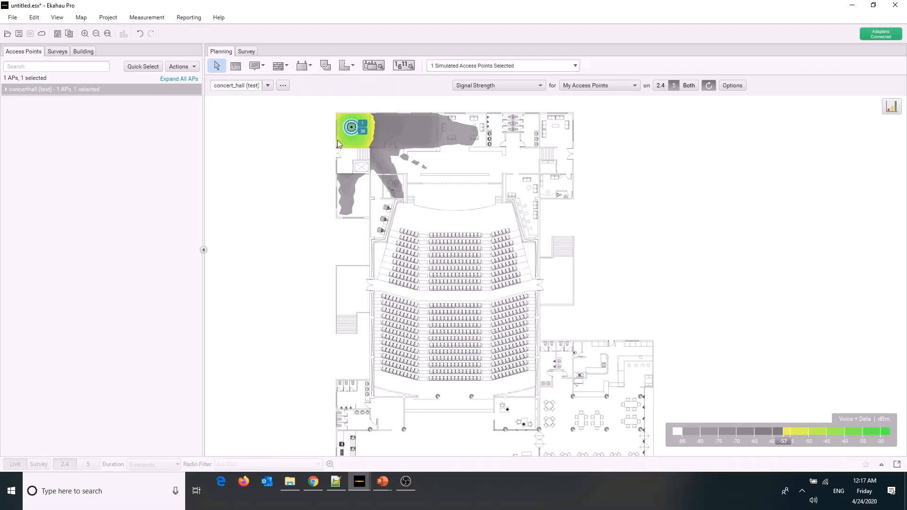
{"action": "right_click", "coordinate": [351, 126]}
{"action": "left_click", "coordinate": [376, 133]}
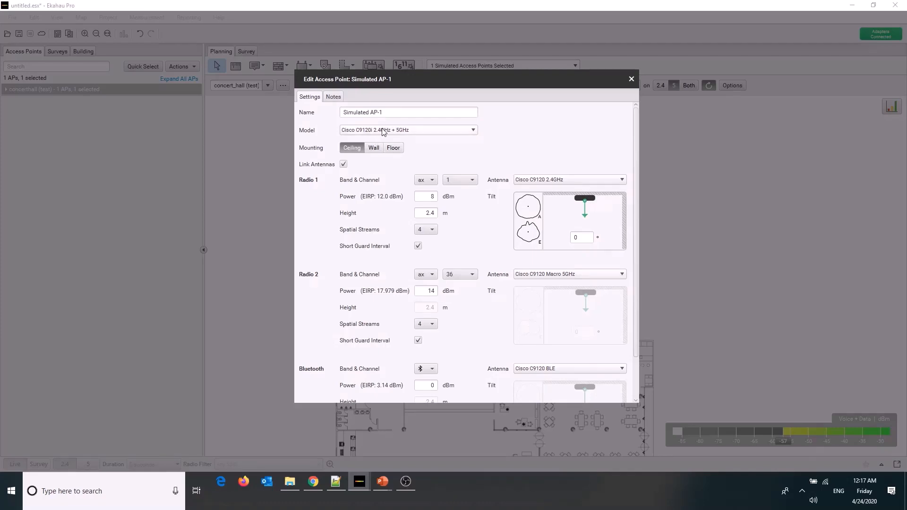
{"action": "left_click", "coordinate": [371, 113]}
{"action": "left_click_drag", "start_coordinate": [370, 114], "coordinate": [281, 130]}
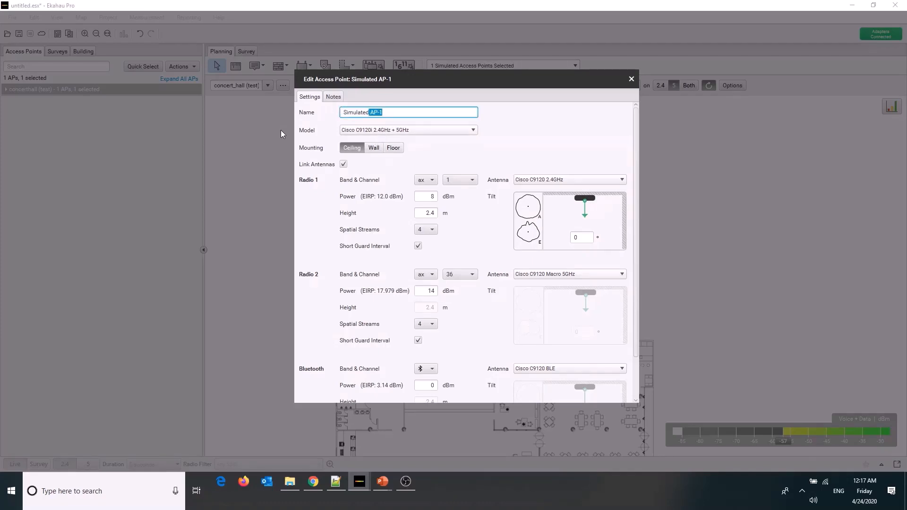
{"action": "key", "text": "BackSpace"}
{"action": "key", "text": "BackSpace"}
{"action": "key", "text": "BackSpace"}
{"action": "key", "text": "BackSpace"}
{"action": "key", "text": "BackSpace"}
{"action": "key", "text": "BackSpace"}
{"action": "key", "text": "BackSpace"}
{"action": "key", "text": "BackSpace"}
{"action": "key", "text": "BackSpace"}
{"action": "key", "text": "BackSpace"}
{"action": "type", "text": "AP1"}
Set the access point's transmit power to 5 dBm for Radio 1 and 11 dBm for Radio 2
{"action": "left_click", "coordinate": [419, 198]}
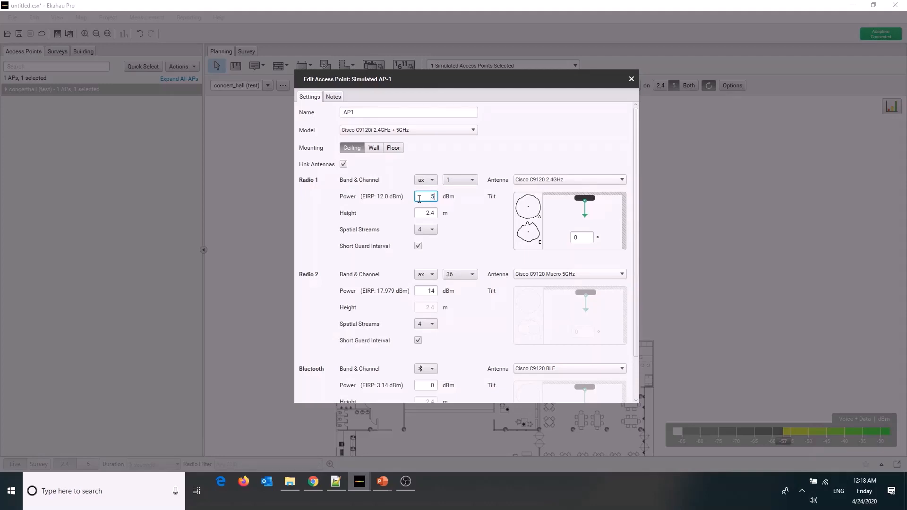
{"action": "left_click", "coordinate": [480, 238]}
{"action": "left_click", "coordinate": [432, 292]}
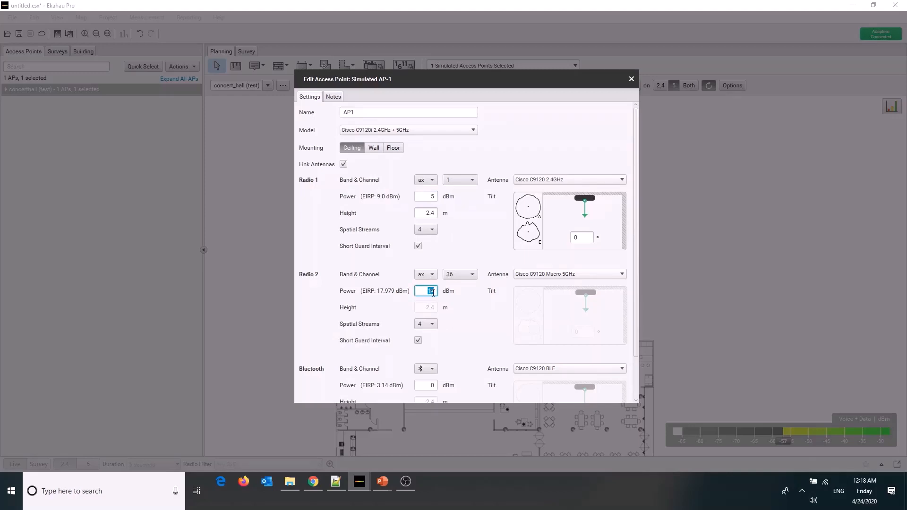
{"action": "type", "text": "11"}
{"action": "left_click", "coordinate": [490, 318]}
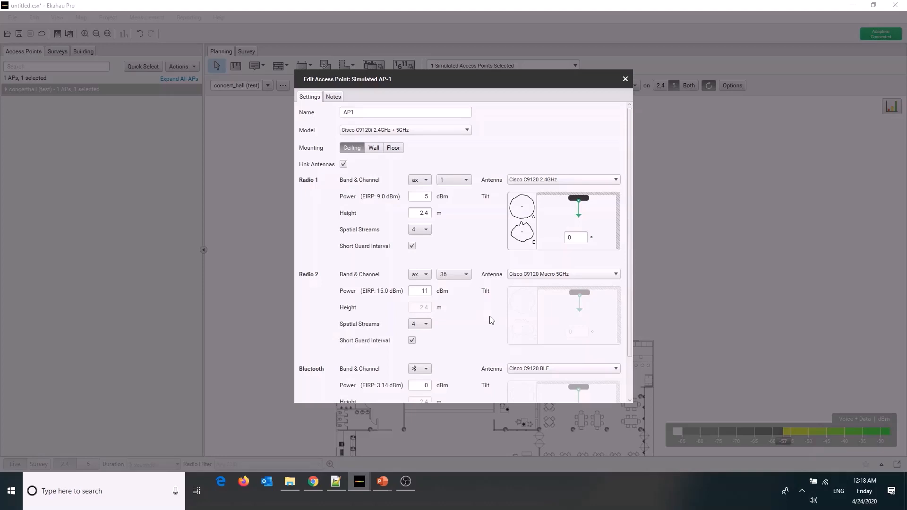
Set the access point's Radio 1 height to 3 m and review its remaining radio settings
{"action": "left_click", "coordinate": [423, 212]}
{"action": "type", "text": "3"}
{"action": "scroll", "coordinate": [483, 243], "scroll_direction": "down", "scroll_amount": 1}
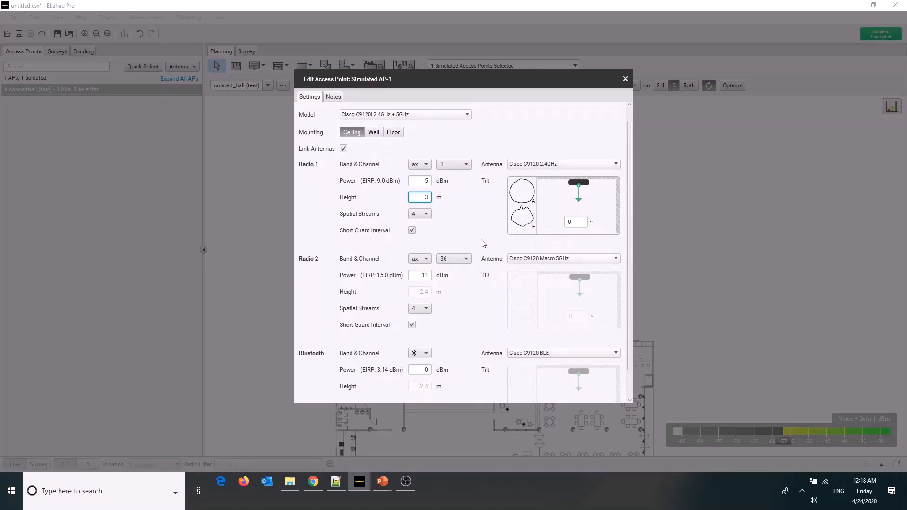
{"action": "scroll", "coordinate": [484, 249], "scroll_direction": "up", "scroll_amount": 1}
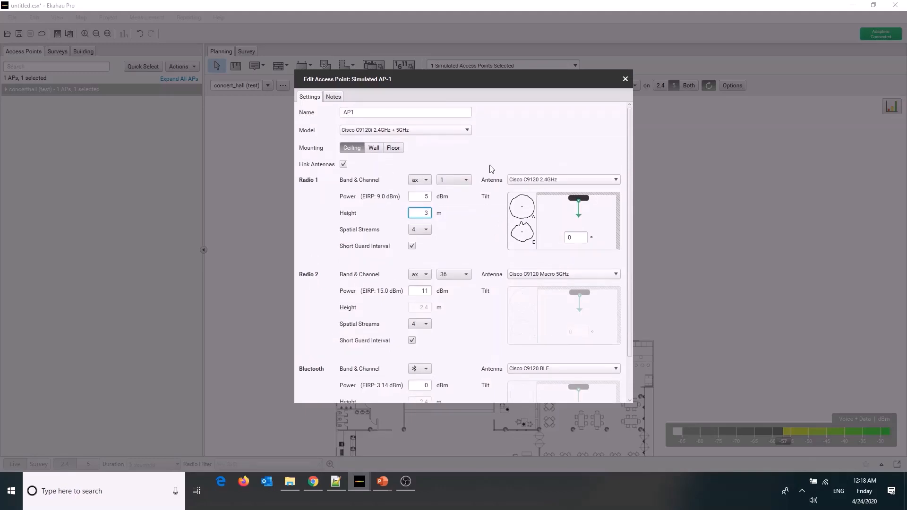
Review AP1's mounting, radio, antenna and Bluetooth settings, and close its editor
{"action": "scroll", "coordinate": [453, 300], "scroll_direction": "down", "scroll_amount": 3}
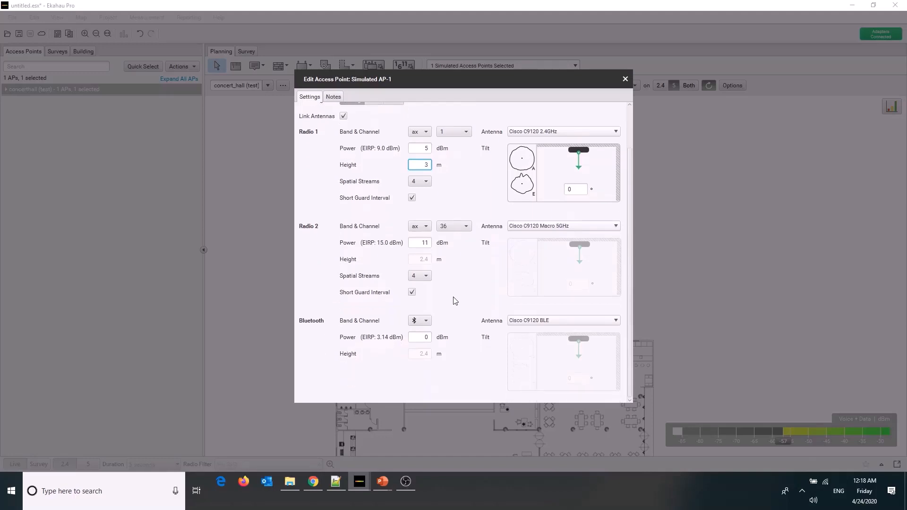
{"action": "scroll", "coordinate": [455, 301], "scroll_direction": "up", "scroll_amount": 2}
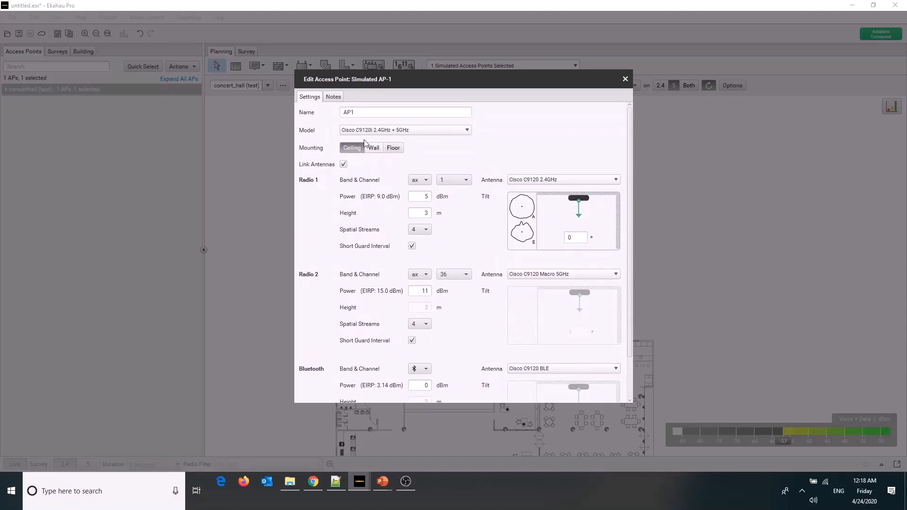
{"action": "scroll", "coordinate": [567, 354], "scroll_direction": "down", "scroll_amount": 2}
{"action": "scroll", "coordinate": [567, 353], "scroll_direction": "down", "scroll_amount": 2}
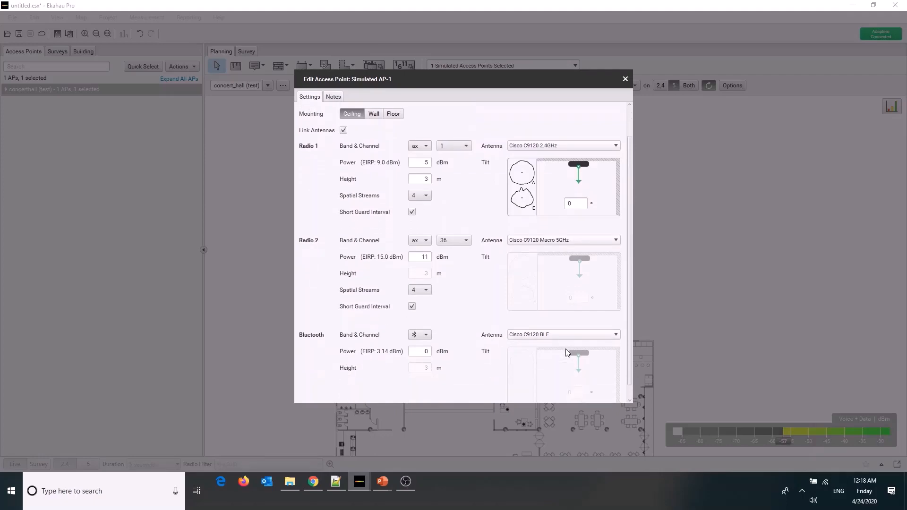
{"action": "scroll", "coordinate": [567, 343], "scroll_direction": "up", "scroll_amount": 1}
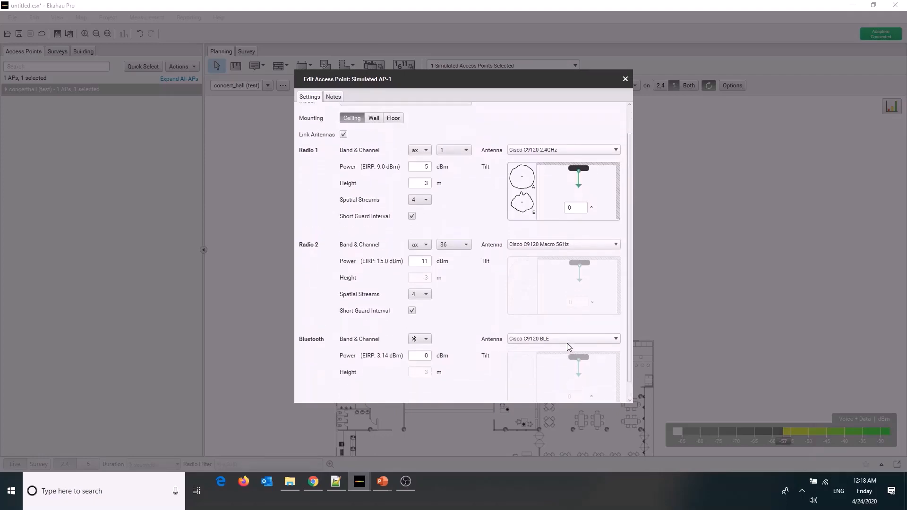
{"action": "left_click", "coordinate": [625, 79]}
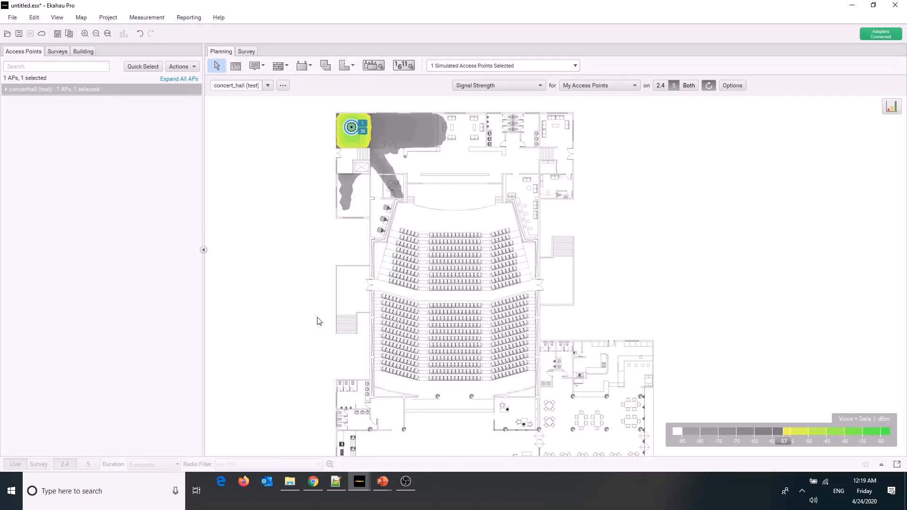
Compare AP1's signal strength coverage on the 2.4 GHz and 5 GHz bands
{"action": "left_click", "coordinate": [662, 85]}
{"action": "left_click", "coordinate": [672, 85]}
Place two more Cisco C9120i 2.4GHz + 5GHz multi-radio access points in the two large rooms between AP1's room and the restrooms
{"action": "left_click", "coordinate": [310, 70]}
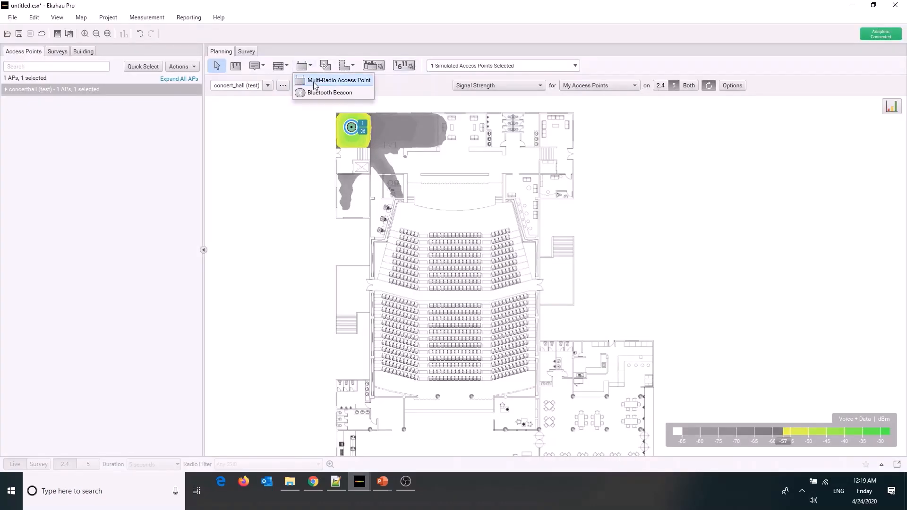
{"action": "left_click", "coordinate": [315, 78]}
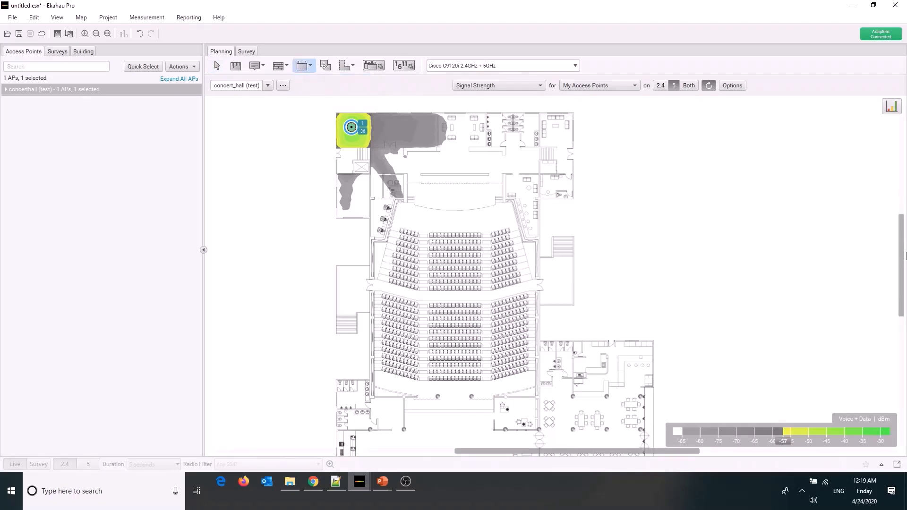
{"action": "left_click", "coordinate": [898, 259]}
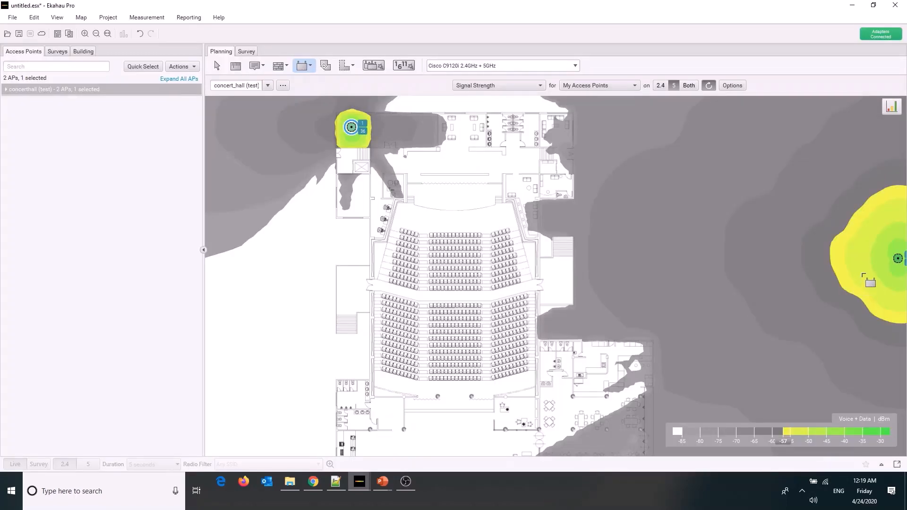
{"action": "key", "text": "ctrl+z"}
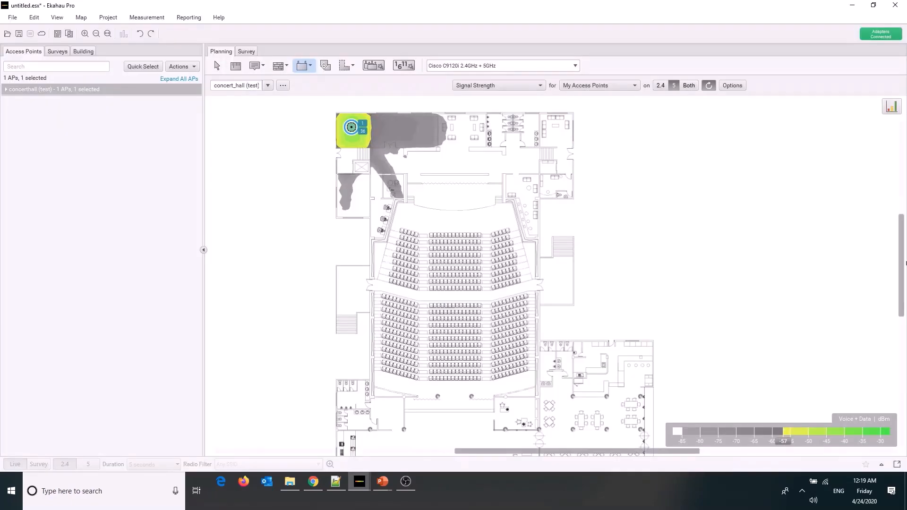
{"action": "mouse_move", "coordinate": [905, 263]}
{"action": "left_mouse_down"}
{"action": "mouse_move", "coordinate": [904, 224]}
{"action": "mouse_move", "coordinate": [904, 252]}
{"action": "left_mouse_up"}
{"action": "scroll", "coordinate": [505, 151], "scroll_direction": "up", "scroll_amount": 3}
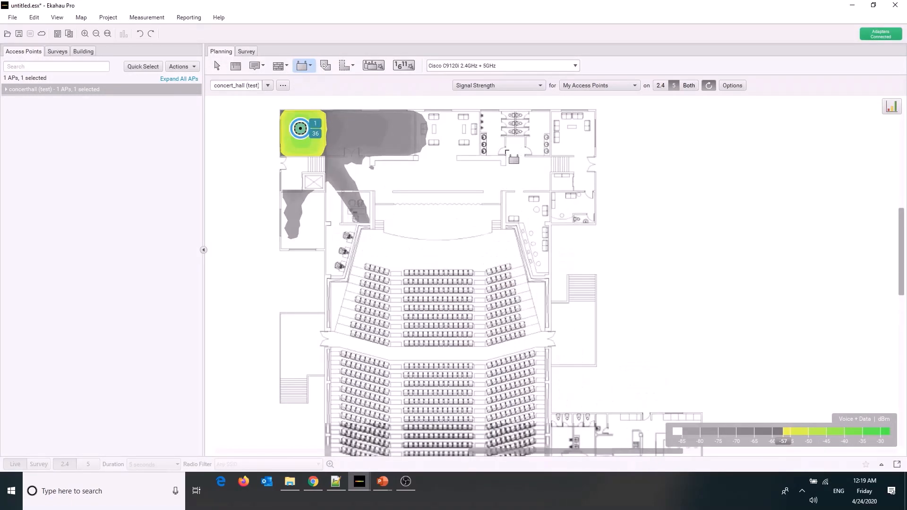
{"action": "scroll", "coordinate": [506, 151], "scroll_direction": "up", "scroll_amount": 2}
{"action": "key", "text": "Left"}
{"action": "key", "text": "Left"}
{"action": "key", "text": "Left"}
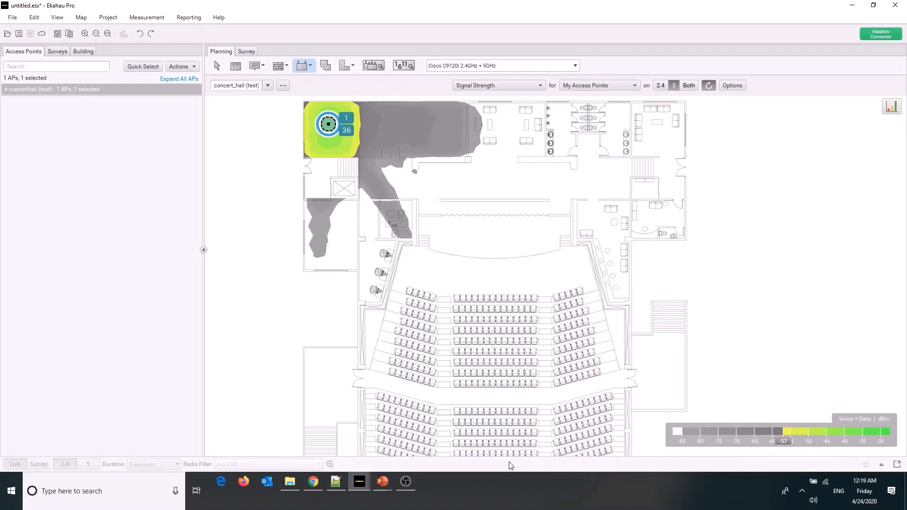
{"action": "key", "text": "Up"}
{"action": "key", "text": "Up"}
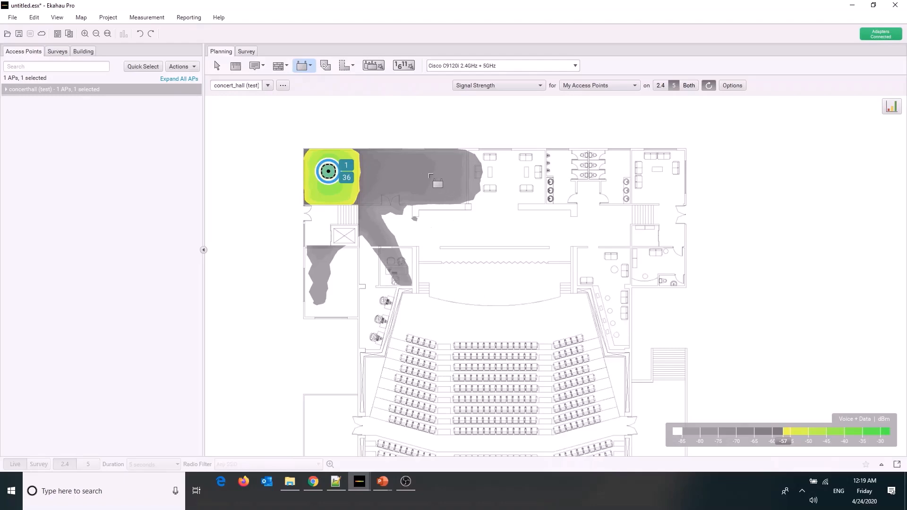
{"action": "left_click", "coordinate": [429, 174]}
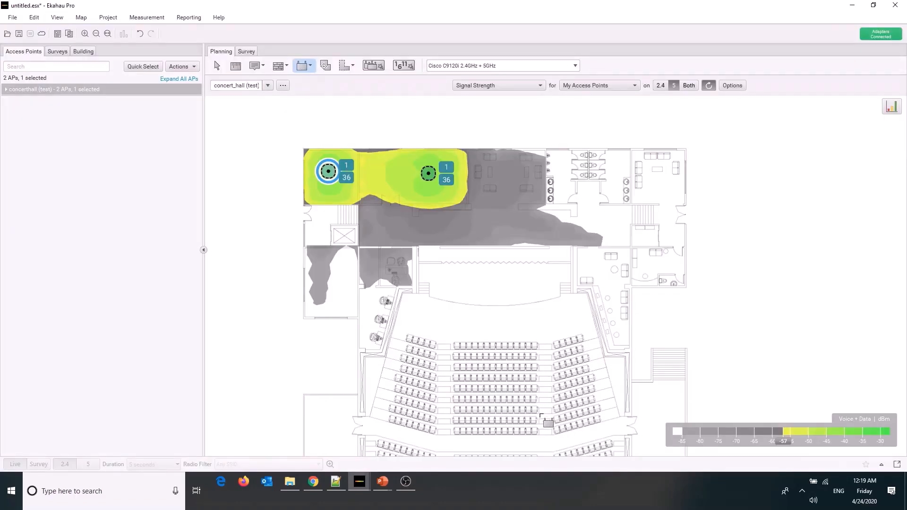
{"action": "left_click", "coordinate": [510, 173]}
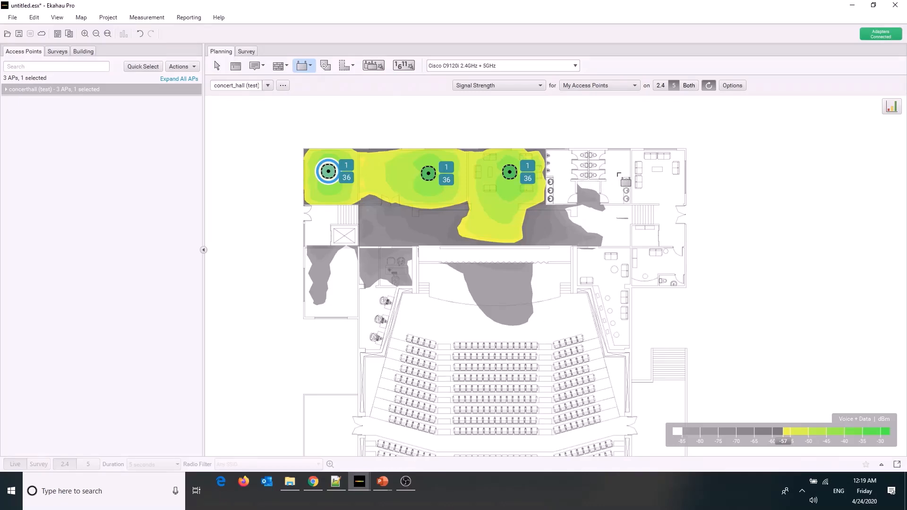
Undo an access point placed in the restrooms and place one in the floor plan's upper-right corner room instead
{"action": "left_click", "coordinate": [613, 170]}
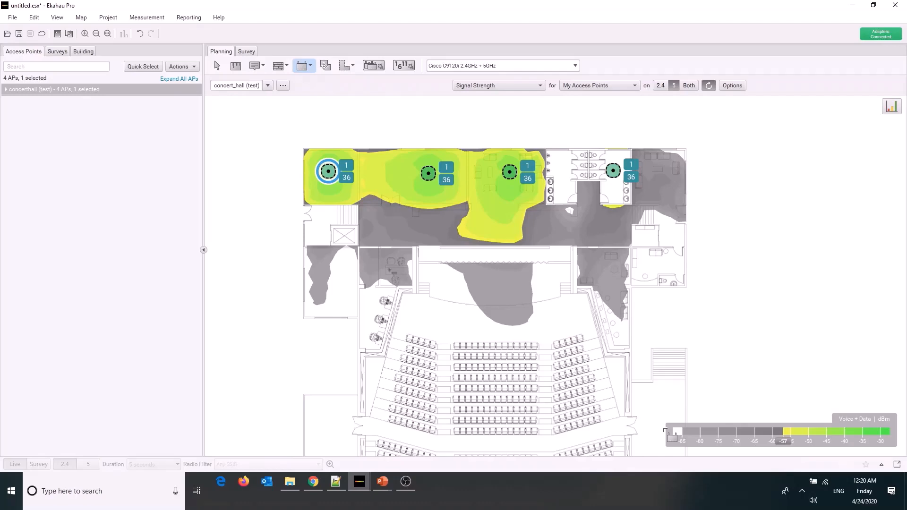
{"action": "key", "text": "ctrl+z"}
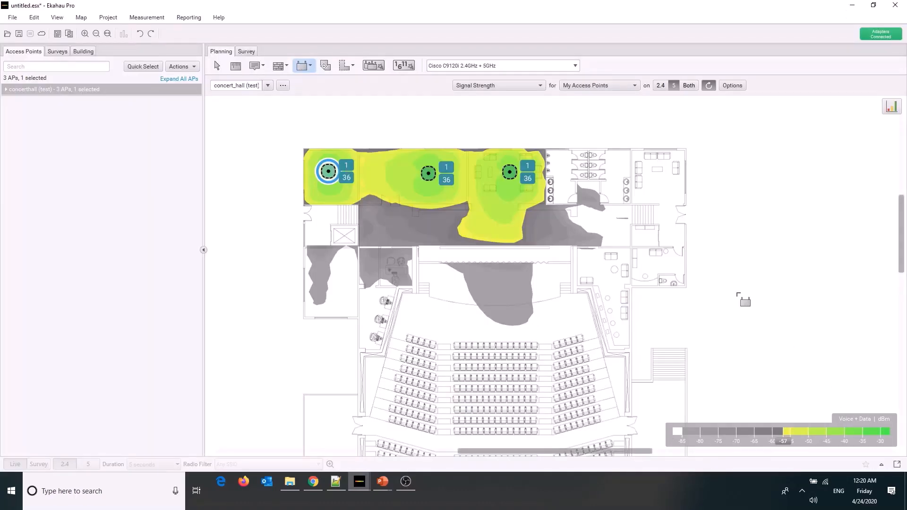
{"action": "left_click", "coordinate": [659, 176]}
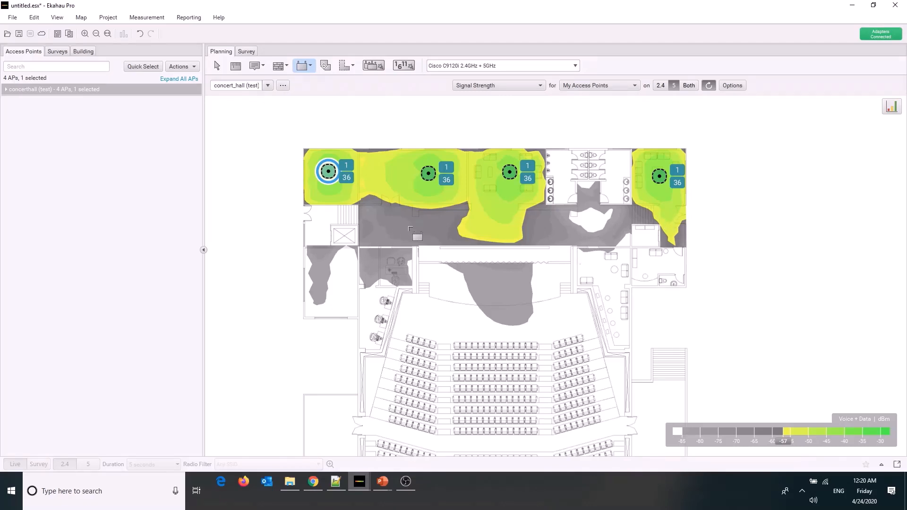
Place two access points in the corridor behind the stage, one in each room flanking the stage, and one in the outer left room
{"action": "left_click", "coordinate": [409, 228]}
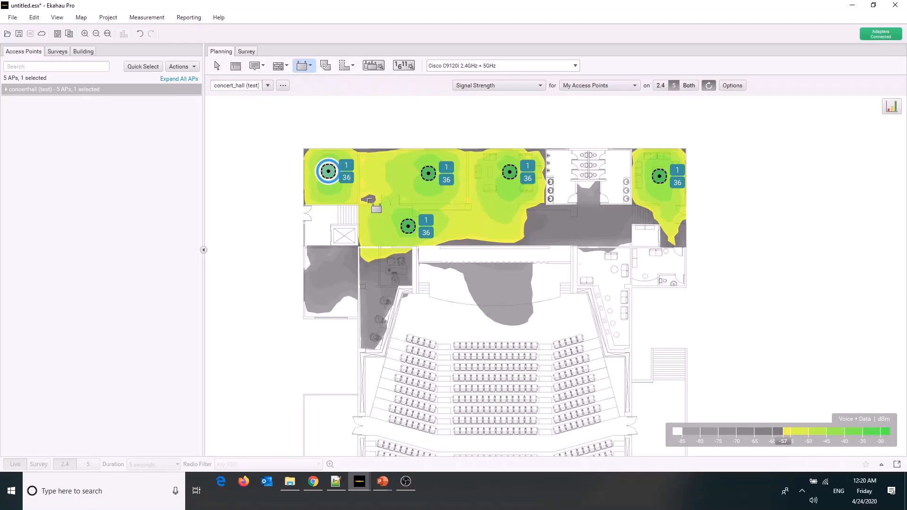
{"action": "left_click", "coordinate": [374, 291]}
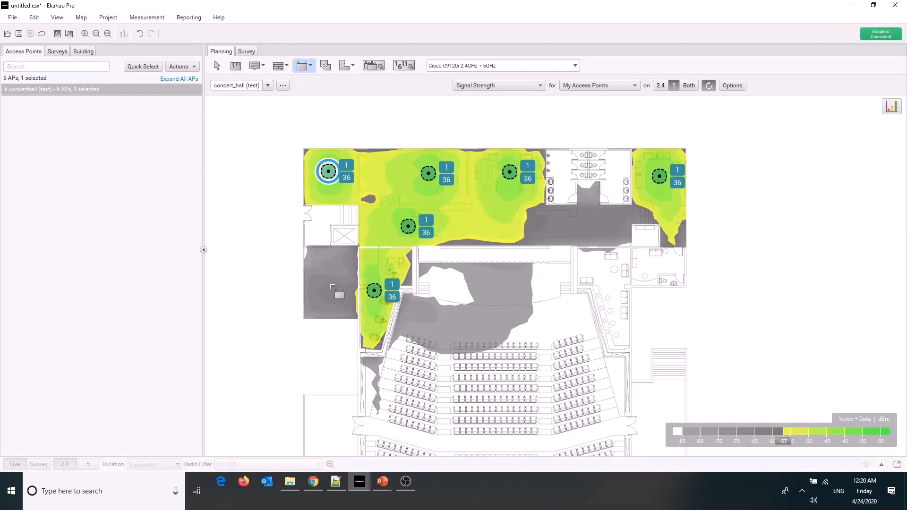
{"action": "left_click", "coordinate": [329, 284]}
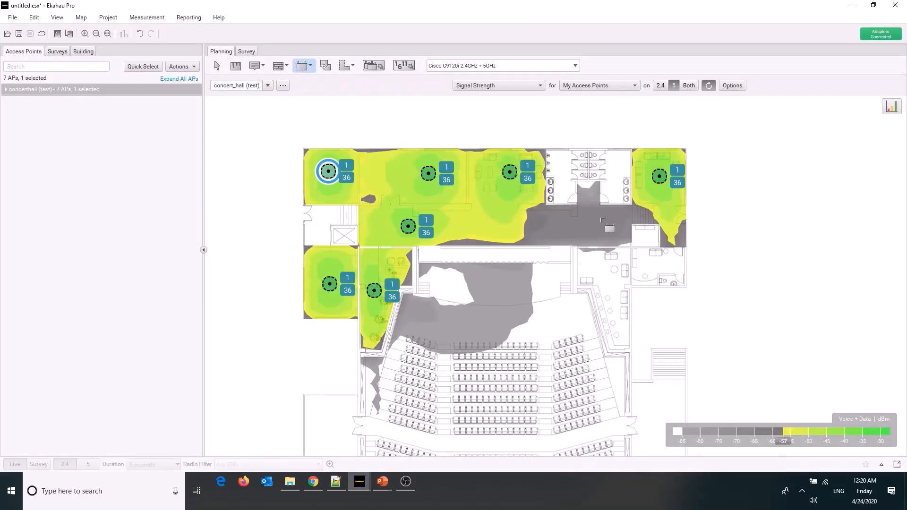
{"action": "left_click", "coordinate": [589, 225]}
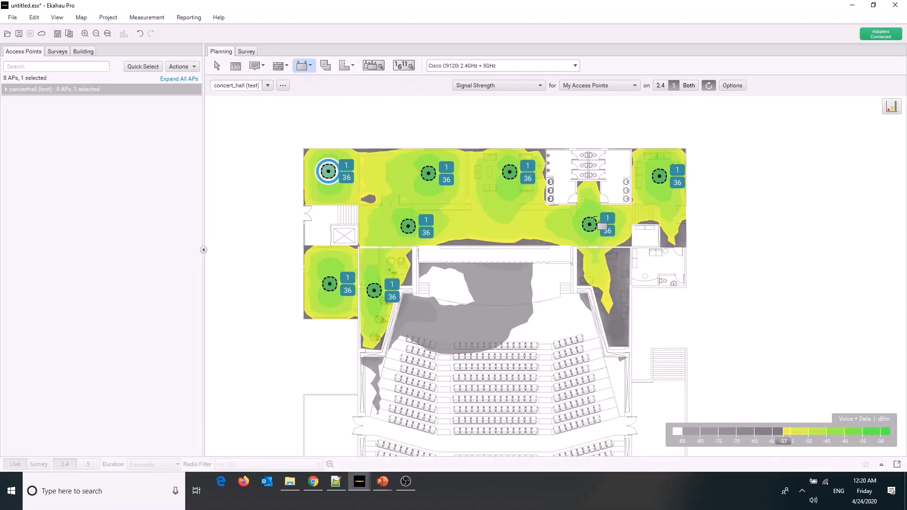
{"action": "left_click", "coordinate": [614, 289]}
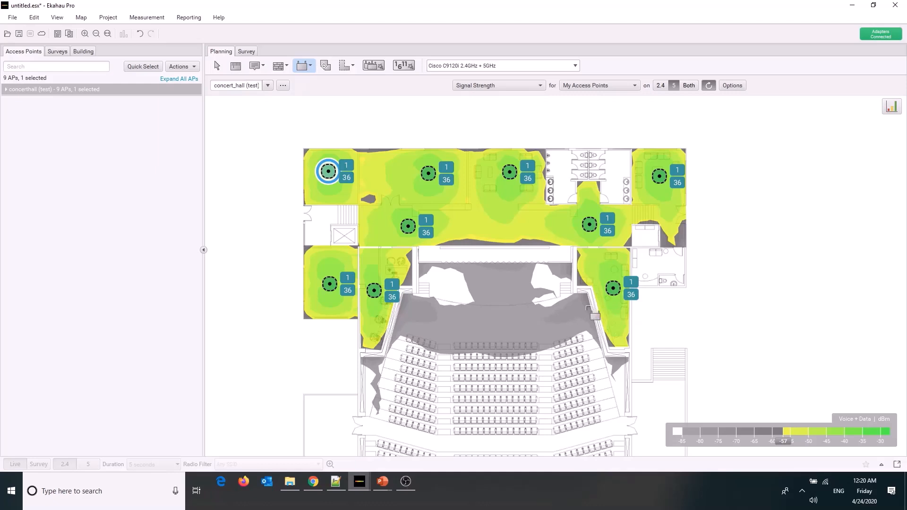
Move the access point beside AP1's room slightly left, and the one in the room next to the restrooms slightly down
{"action": "left_click", "coordinate": [217, 68]}
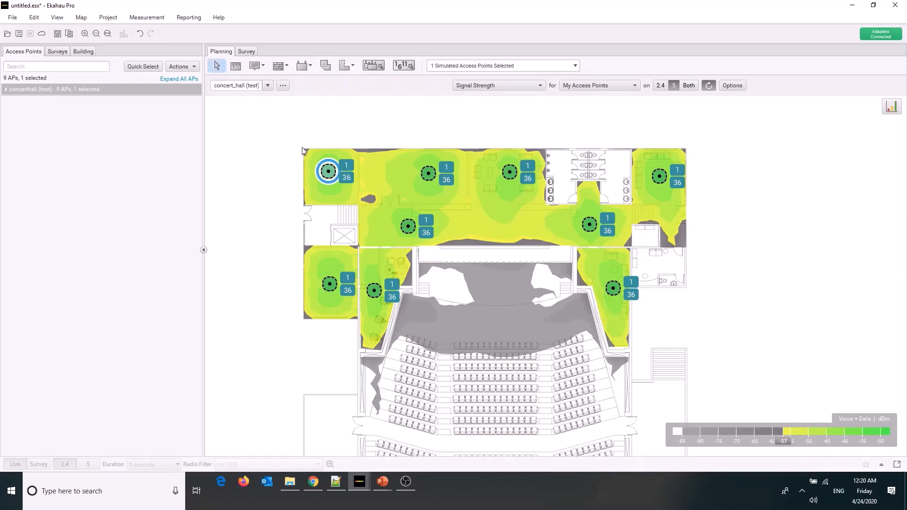
{"action": "left_click", "coordinate": [429, 175]}
{"action": "left_click_drag", "start_coordinate": [429, 176], "coordinate": [420, 174]}
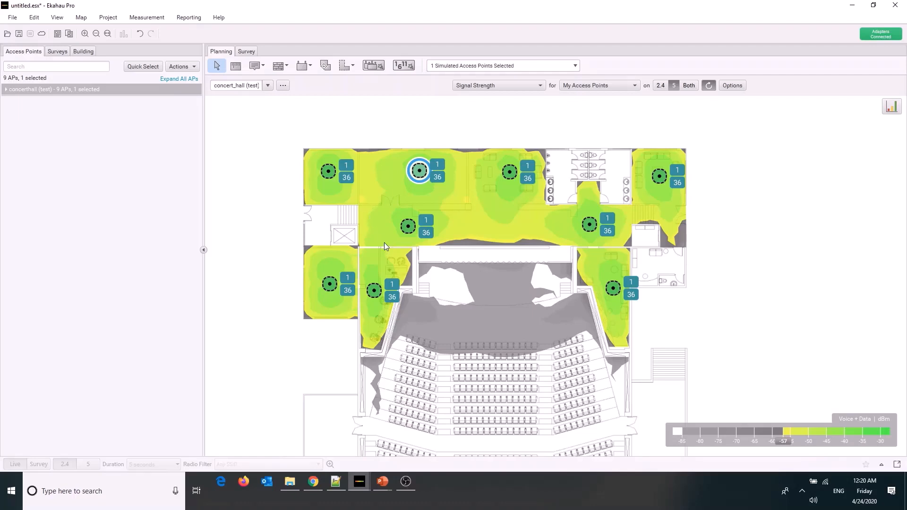
{"action": "left_click", "coordinate": [509, 177]}
{"action": "mouse_move", "coordinate": [509, 178]}
{"action": "left_mouse_down"}
{"action": "mouse_move", "coordinate": [518, 173]}
{"action": "mouse_move", "coordinate": [509, 184]}
{"action": "left_mouse_up"}
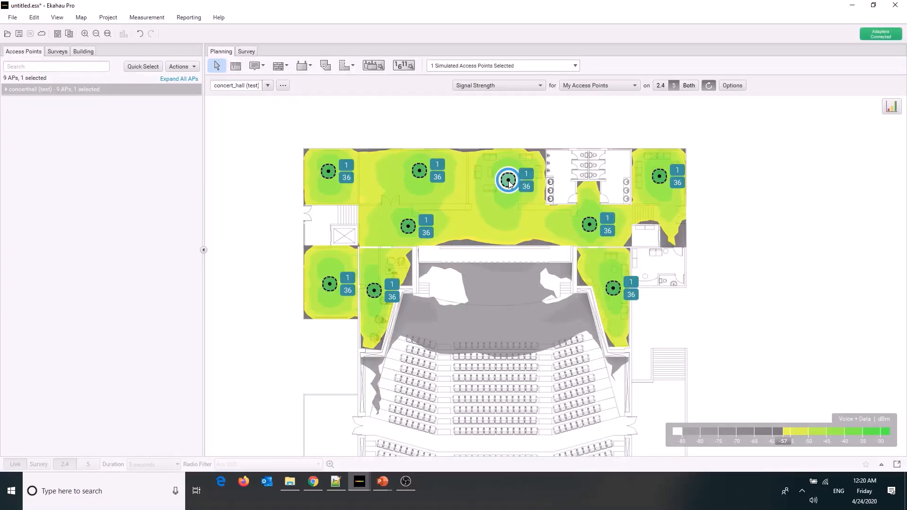
Shift the corridor's left access point to the right and its right access point slightly up, toward the restrooms
{"action": "left_click_drag", "start_coordinate": [410, 232], "coordinate": [432, 228]}
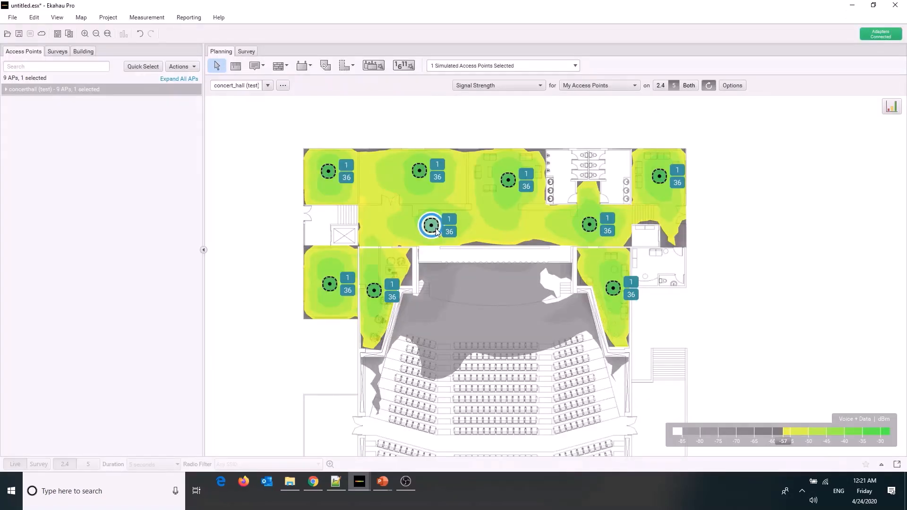
{"action": "mouse_move", "coordinate": [431, 226]}
{"action": "left_mouse_down"}
{"action": "mouse_move", "coordinate": [462, 235]}
{"action": "mouse_move", "coordinate": [424, 229]}
{"action": "left_mouse_up"}
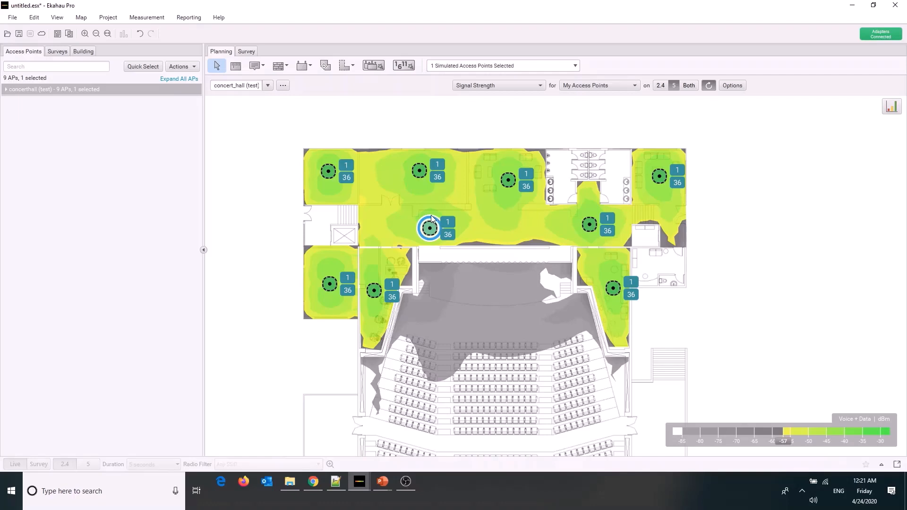
{"action": "mouse_move", "coordinate": [588, 230]}
{"action": "left_mouse_down"}
{"action": "mouse_move", "coordinate": [589, 218]}
{"action": "mouse_move", "coordinate": [591, 225]}
{"action": "left_mouse_up"}
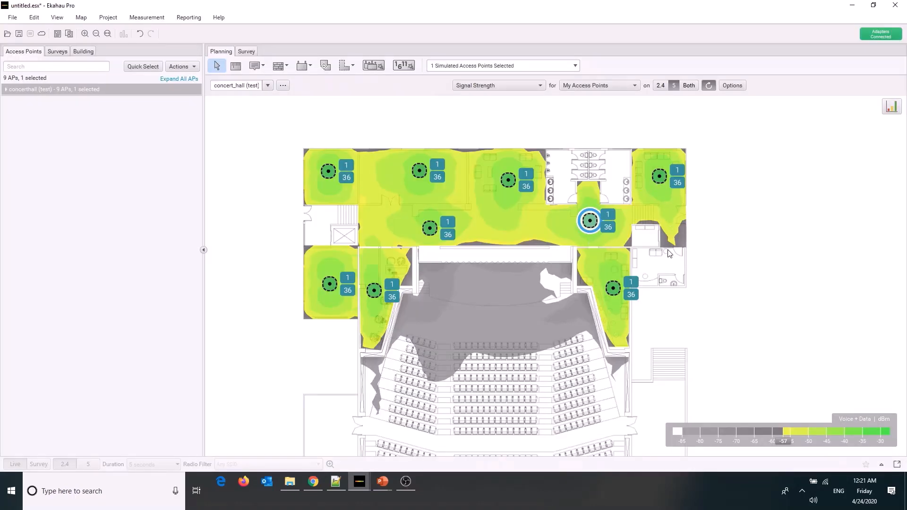
Move the upper-right corner room's access point down and right, and shift the ones in both rooms flanking the stage slightly up and right
{"action": "left_click_drag", "start_coordinate": [658, 178], "coordinate": [667, 194]}
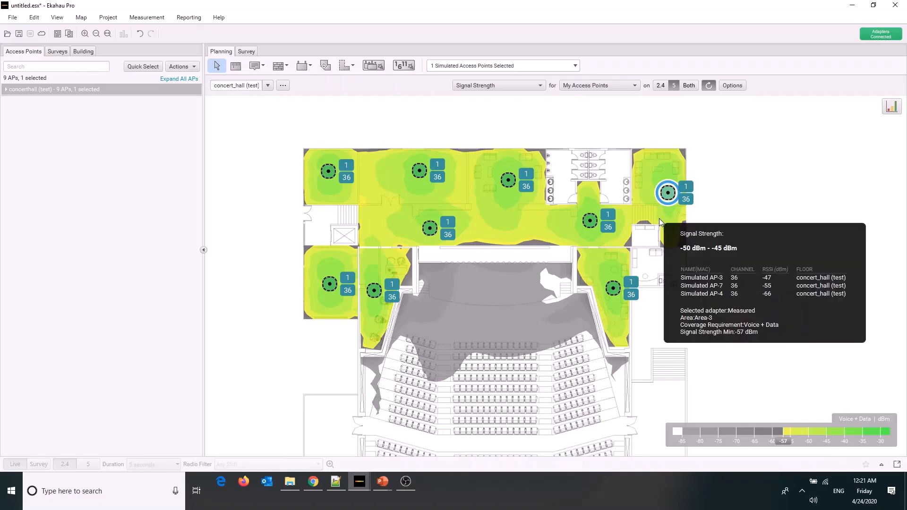
{"action": "left_click", "coordinate": [613, 288]}
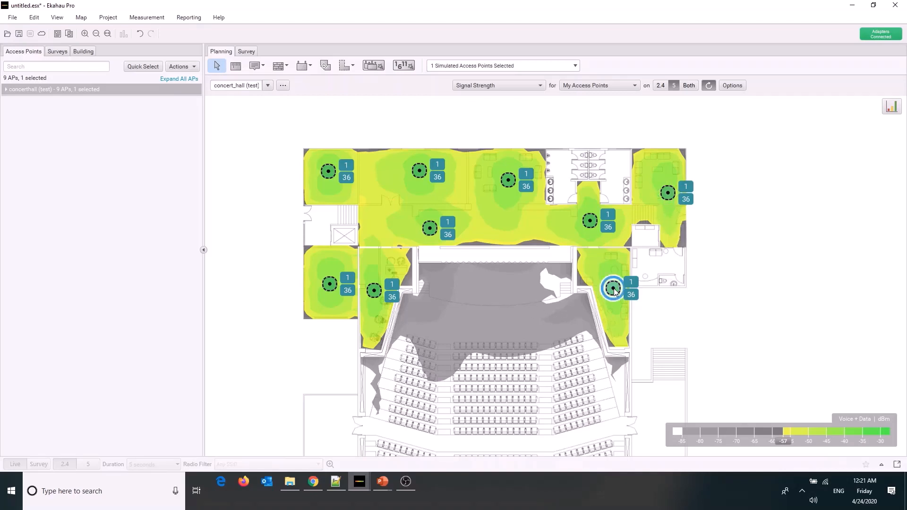
{"action": "left_click_drag", "start_coordinate": [619, 301], "coordinate": [627, 284]}
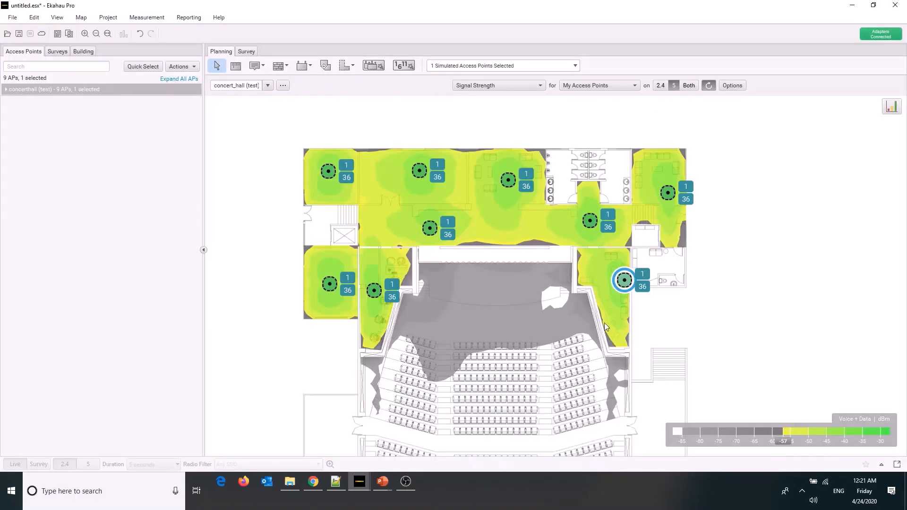
{"action": "left_click", "coordinate": [374, 293]}
{"action": "left_click_drag", "start_coordinate": [374, 292], "coordinate": [378, 286]}
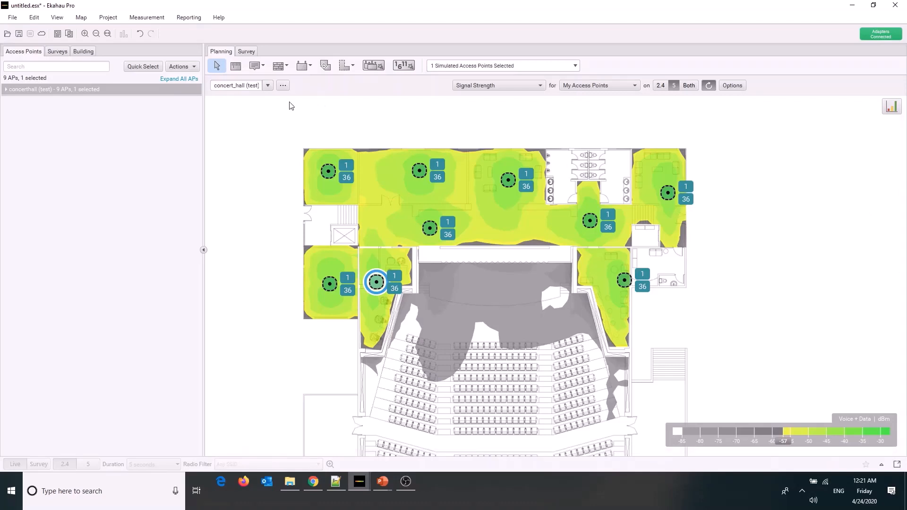
Show the walls on the floor plan and select the concrete wall between the corridor and the stage
{"action": "left_click", "coordinate": [56, 18]}
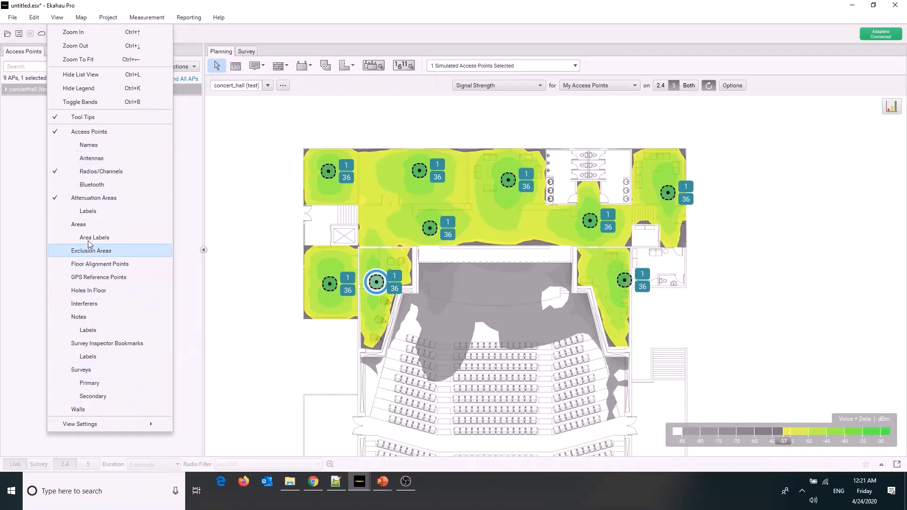
{"action": "left_click", "coordinate": [91, 409]}
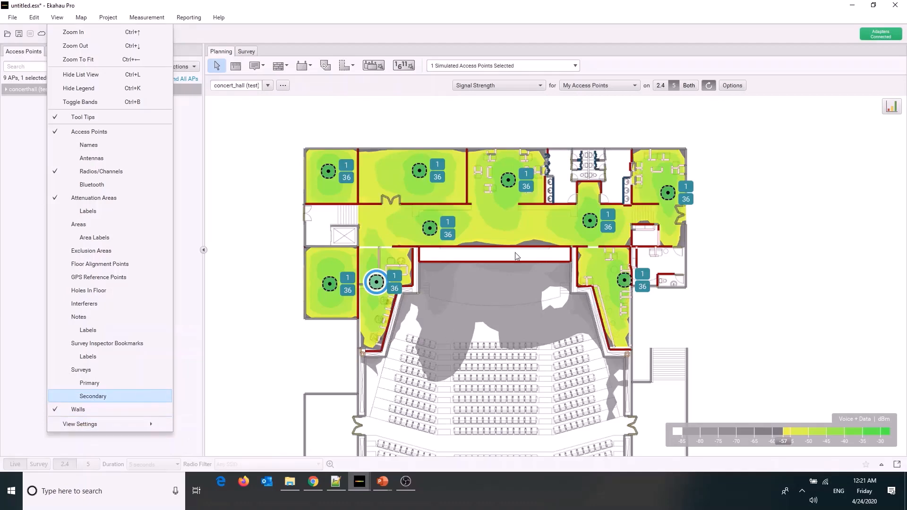
{"action": "left_click", "coordinate": [523, 247]}
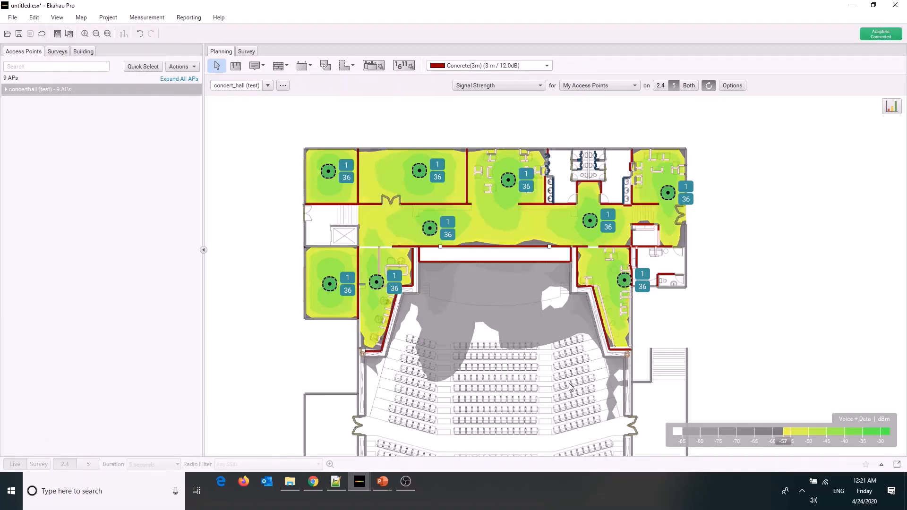
Try deleting the selected concrete wall between the corridor and the stage, and undo the deletion
{"action": "key", "text": "Delete"}
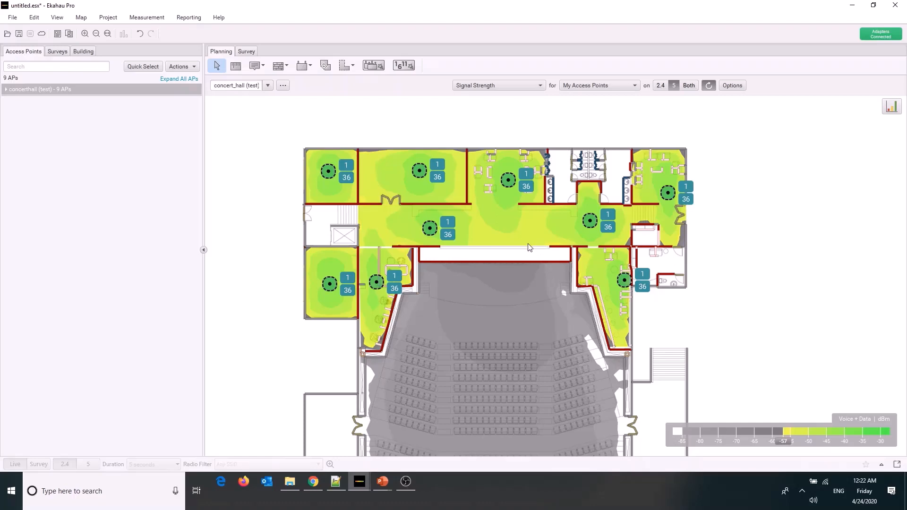
{"action": "mouse_move", "coordinate": [529, 247]}
{"action": "key", "text": "ctrl+z"}
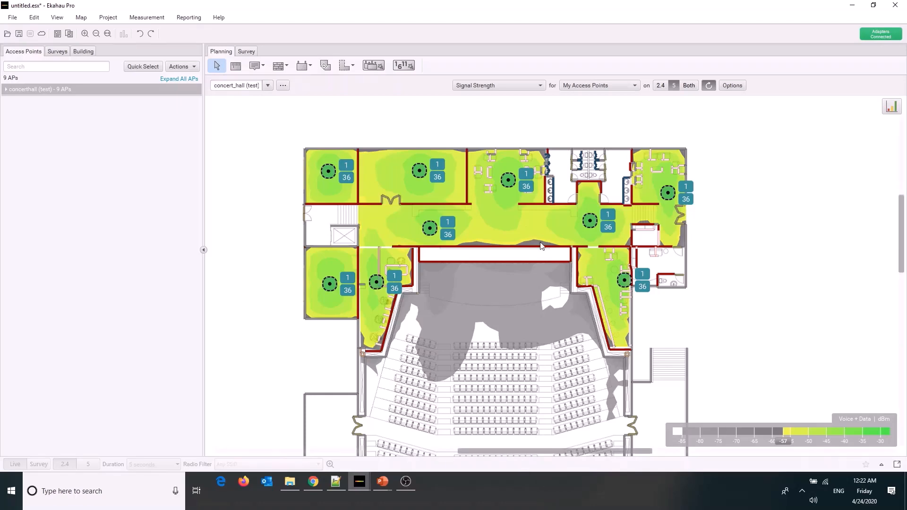
Examine the signal strength at the weak coverage patches along the corridor wall behind the stage
{"action": "scroll", "coordinate": [537, 246], "scroll_direction": "up", "scroll_amount": 1}
{"action": "scroll", "coordinate": [537, 246], "scroll_direction": "up", "scroll_amount": 3}
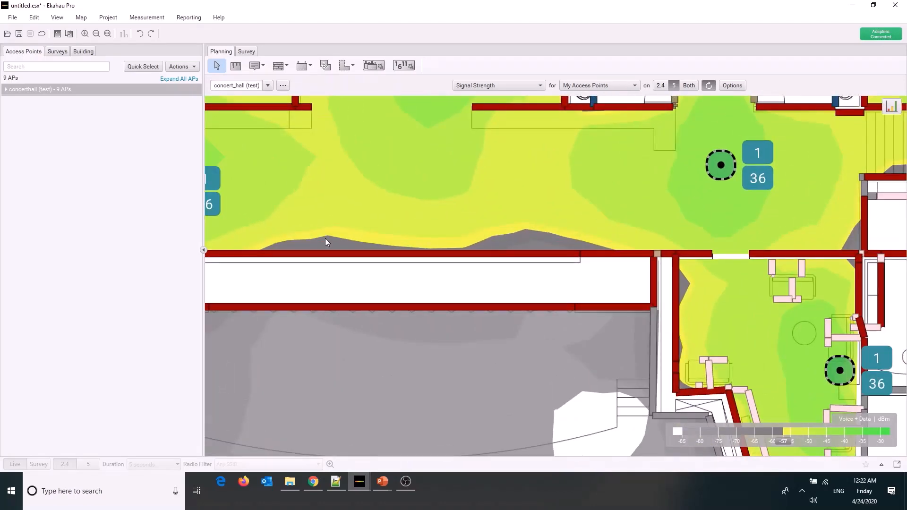
{"action": "scroll", "coordinate": [325, 238], "scroll_direction": "down", "scroll_amount": 2}
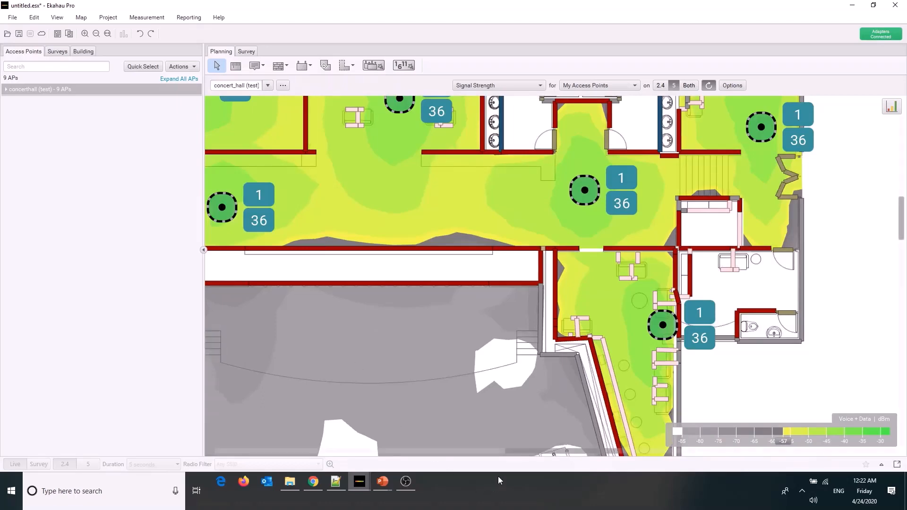
{"action": "left_click_drag", "start_coordinate": [516, 451], "coordinate": [494, 448]}
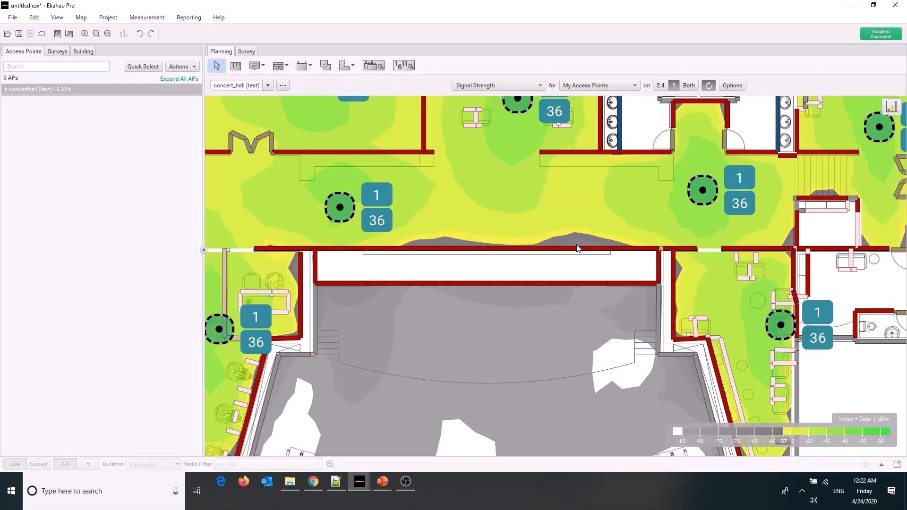
{"action": "mouse_move", "coordinate": [578, 249]}
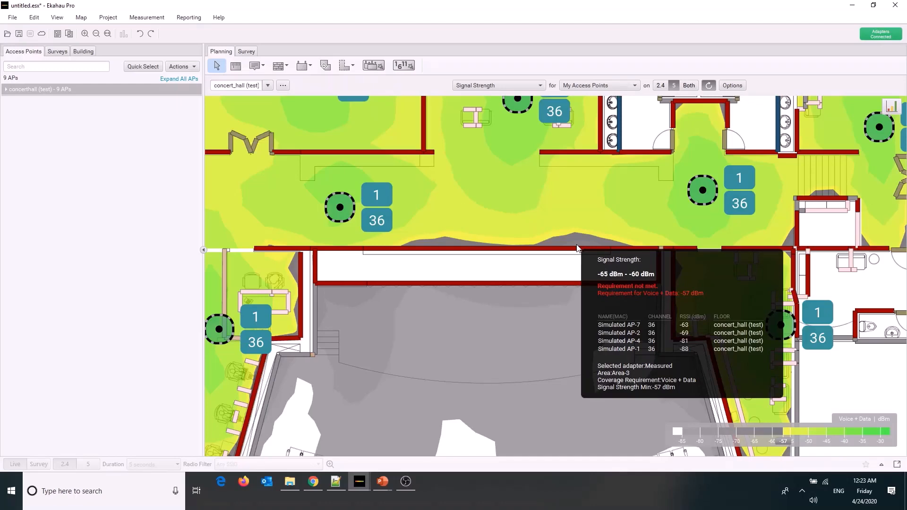
Place three Cisco C9120i access points in the lower-right dining wing: upper counter room, lower dining area, and beside the restrooms
{"action": "scroll", "coordinate": [577, 246], "scroll_direction": "down", "scroll_amount": 6}
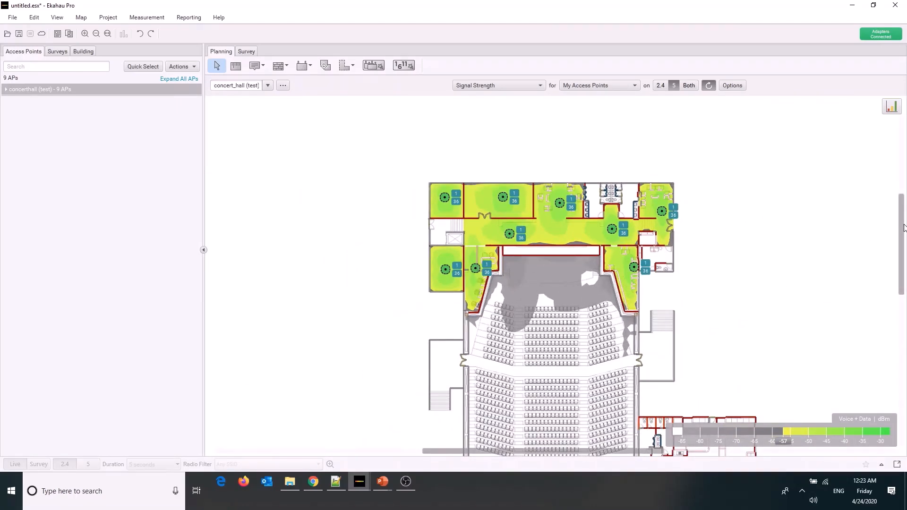
{"action": "left_click_drag", "start_coordinate": [902, 233], "coordinate": [901, 272]}
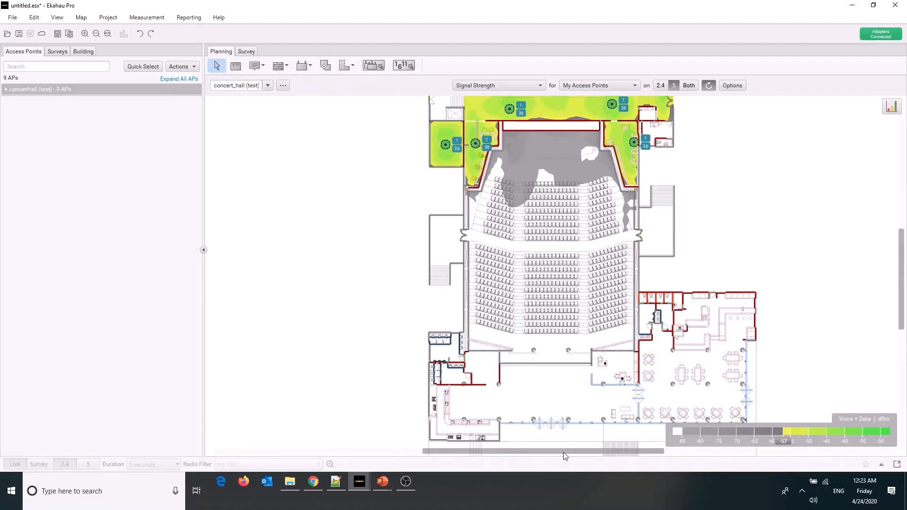
{"action": "left_click_drag", "start_coordinate": [563, 452], "coordinate": [597, 453]}
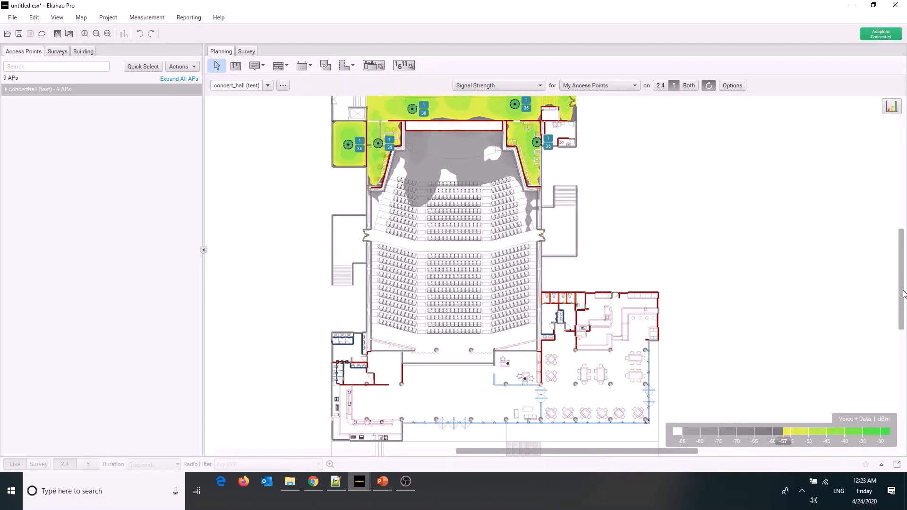
{"action": "scroll", "coordinate": [903, 294], "scroll_direction": "down", "scroll_amount": 1}
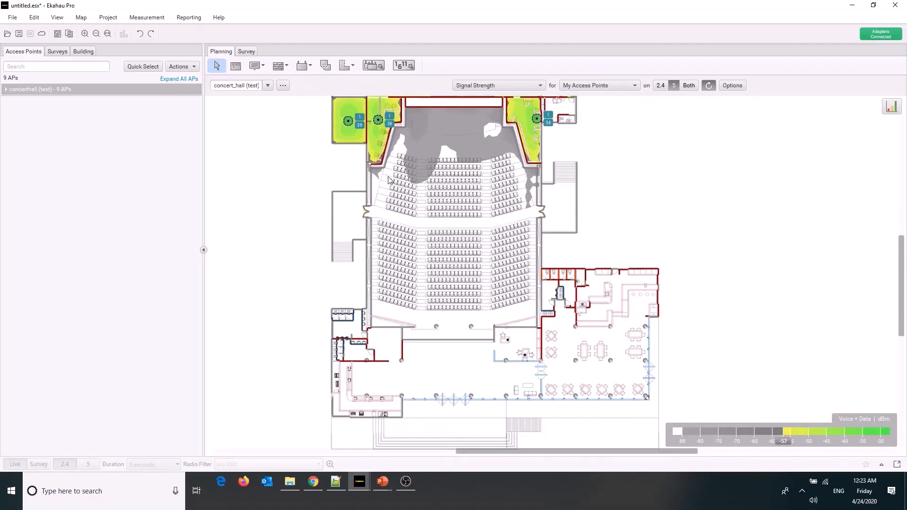
{"action": "left_click", "coordinate": [303, 67]}
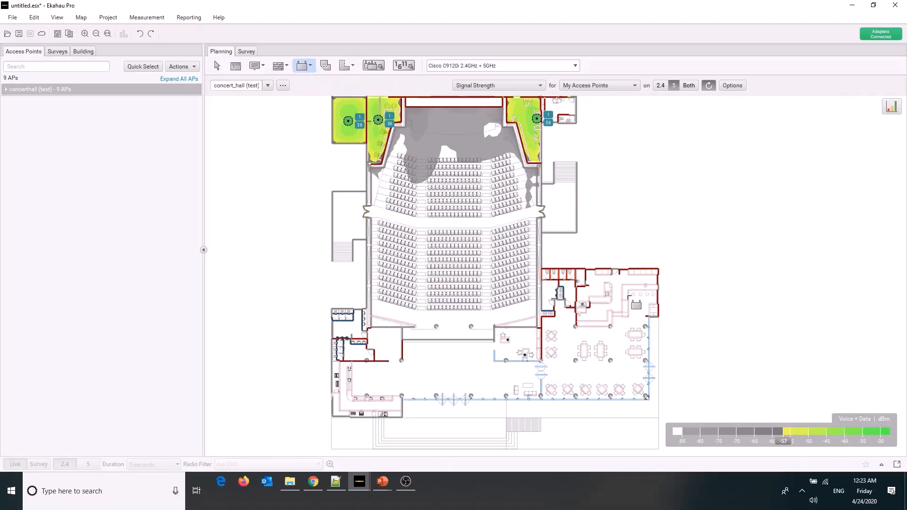
{"action": "left_click", "coordinate": [624, 289]}
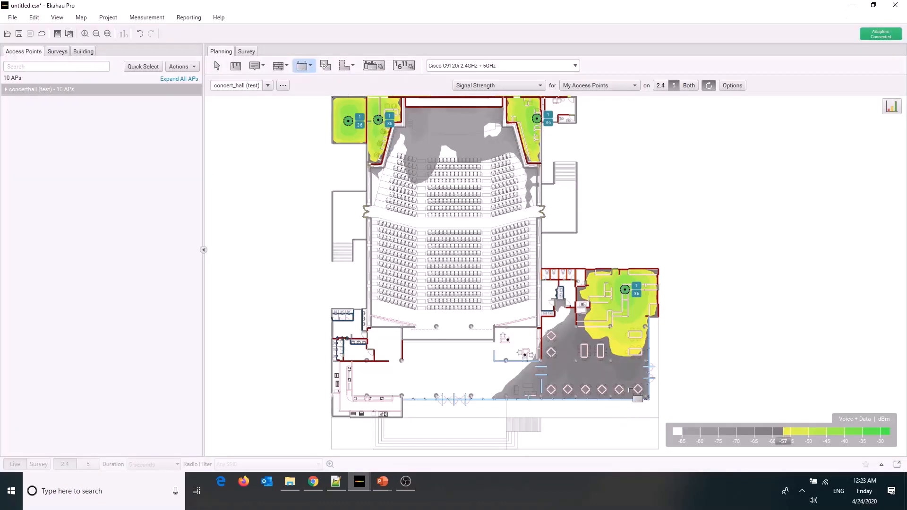
{"action": "left_click", "coordinate": [621, 378]}
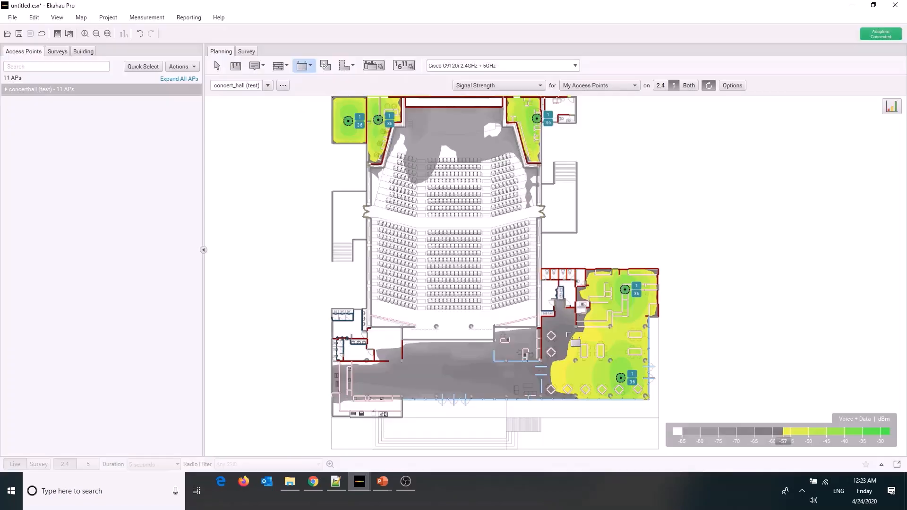
{"action": "left_click", "coordinate": [564, 324]}
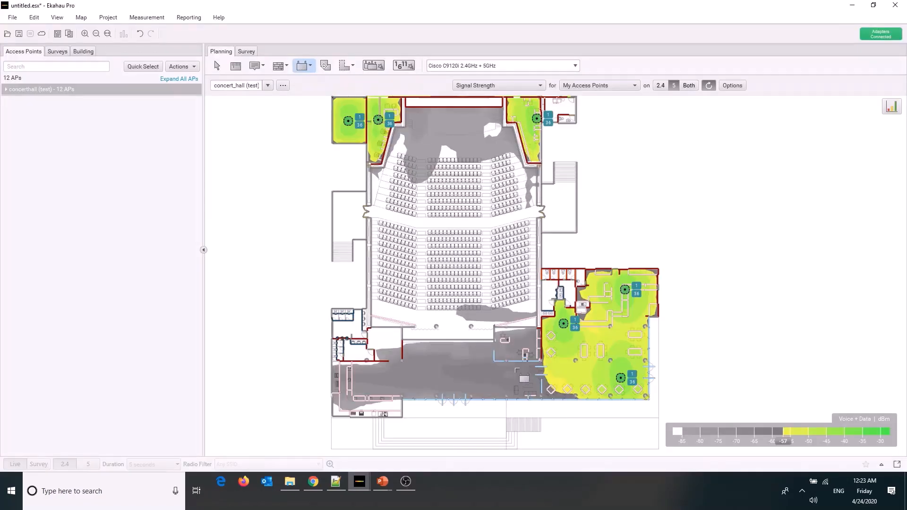
Place four more C9120i access points: the foyer's right side, the small room at its upper left, the lower-left counter area, and the foyer's middle
{"action": "left_click", "coordinate": [516, 371]}
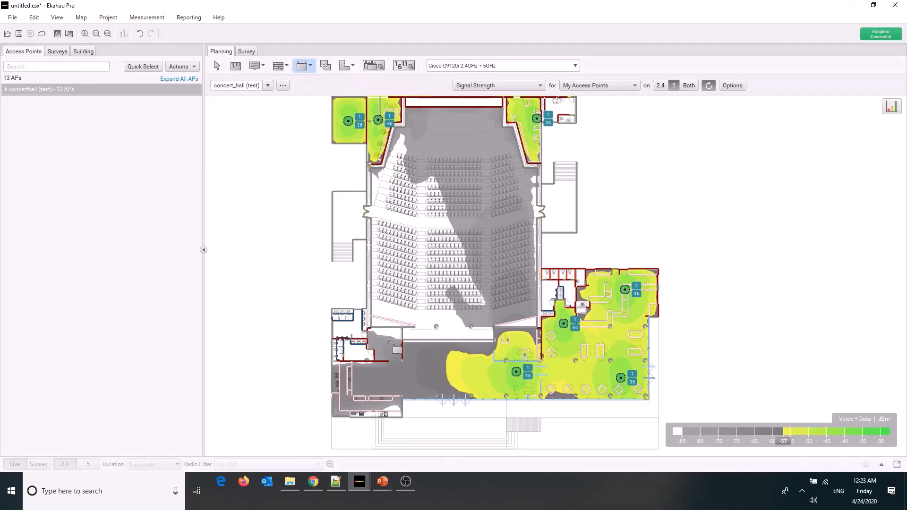
{"action": "left_click", "coordinate": [384, 338]}
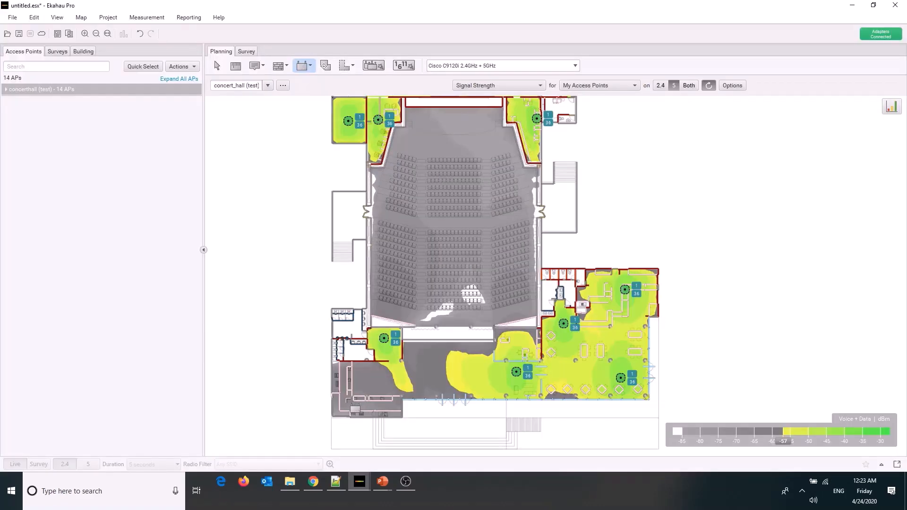
{"action": "left_click", "coordinate": [347, 399]}
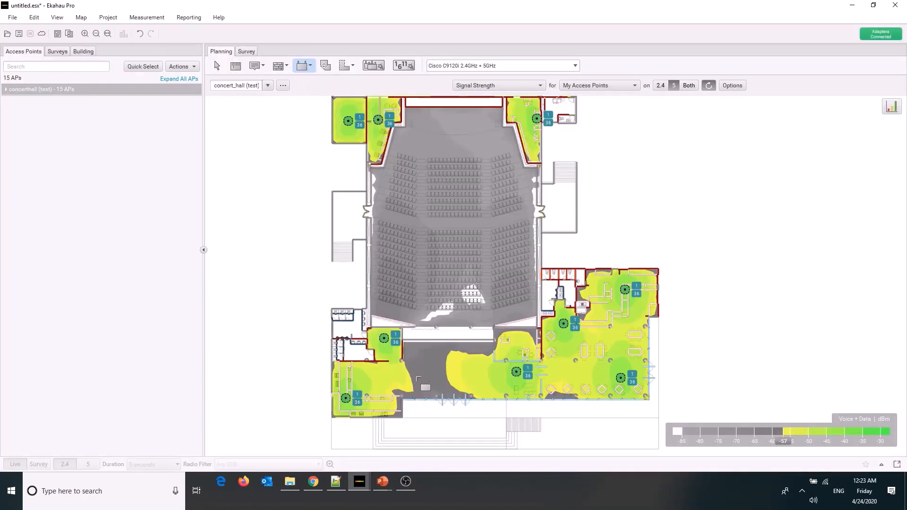
{"action": "left_click", "coordinate": [438, 375]}
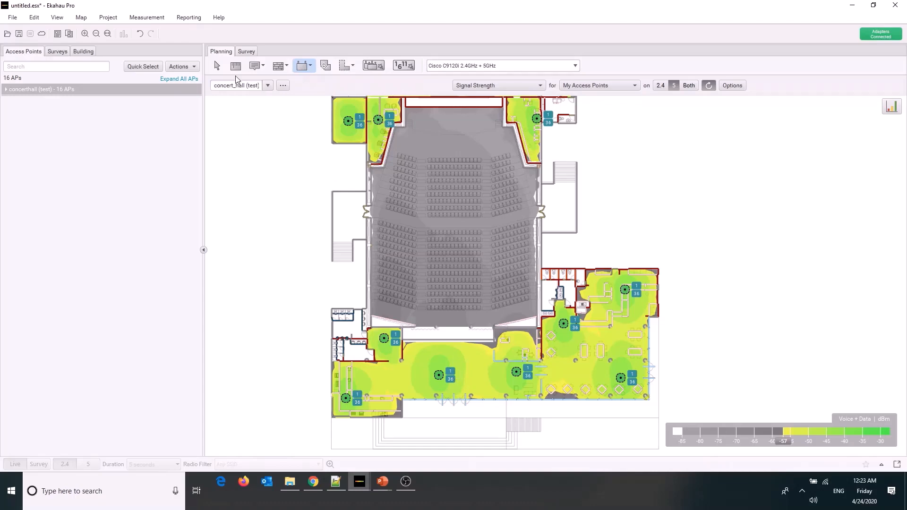
Shift the lower dining area's access point slightly left and the foyer's right access point slightly up
{"action": "left_click", "coordinate": [217, 65]}
{"action": "left_click_drag", "start_coordinate": [619, 381], "coordinate": [610, 378]}
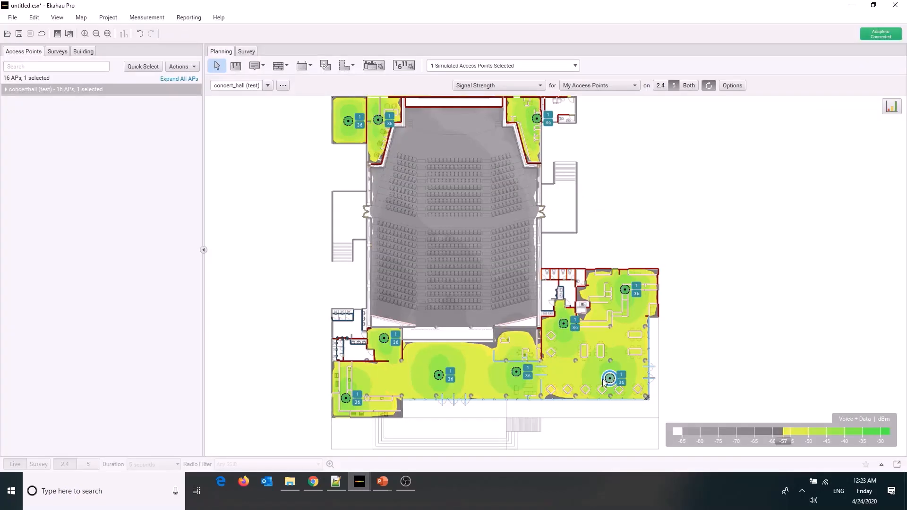
{"action": "left_click", "coordinate": [517, 371]}
{"action": "left_click_drag", "start_coordinate": [516, 368], "coordinate": [517, 369]}
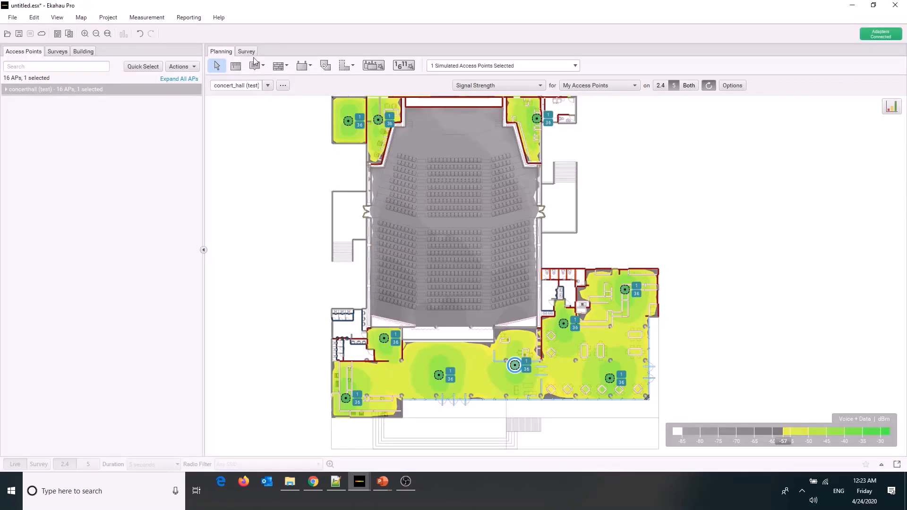
Measure the spacing between the dining wing's upper and lower access points, and between the two corridor access points
{"action": "left_click", "coordinate": [241, 68]}
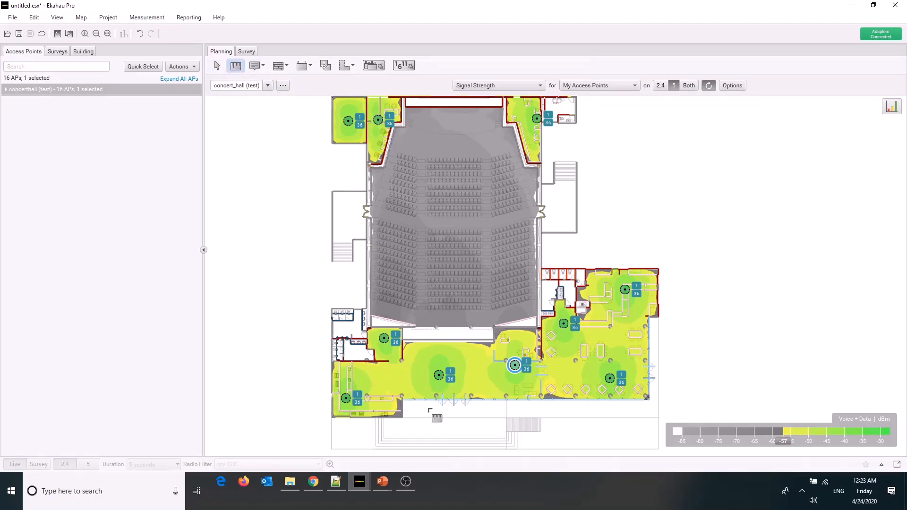
{"action": "mouse_move", "coordinate": [438, 376]}
{"action": "left_mouse_down"}
{"action": "mouse_move", "coordinate": [514, 365]}
{"action": "mouse_move", "coordinate": [612, 380]}
{"action": "mouse_move", "coordinate": [563, 324]}
{"action": "mouse_move", "coordinate": [631, 296]}
{"action": "mouse_move", "coordinate": [625, 289]}
{"action": "left_mouse_up"}
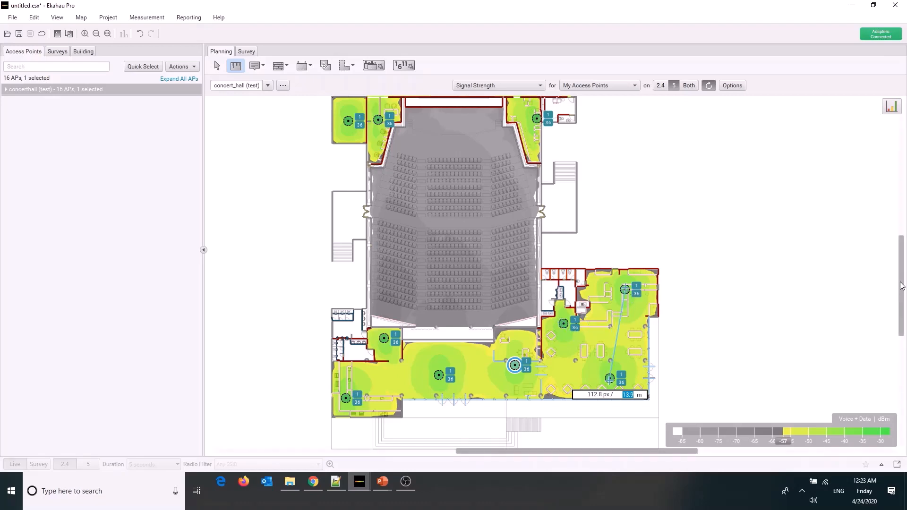
{"action": "left_click_drag", "start_coordinate": [900, 299], "coordinate": [901, 258]}
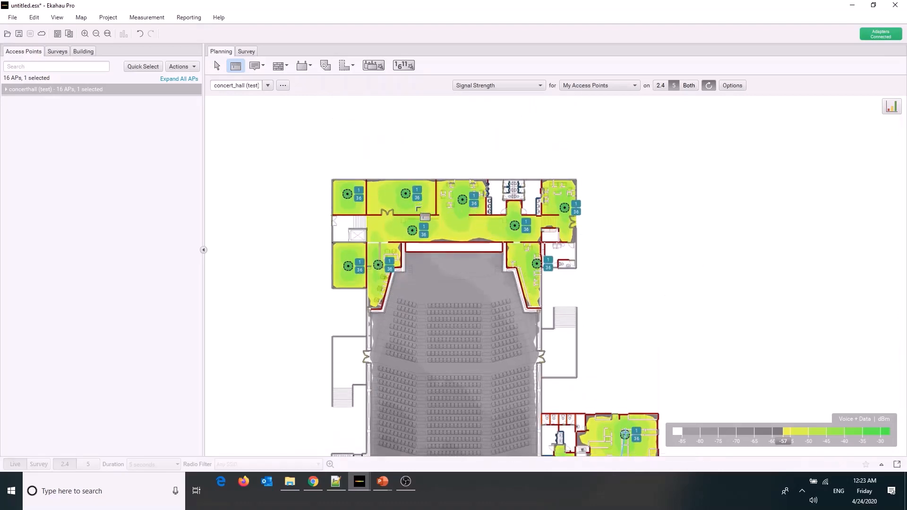
{"action": "left_click_drag", "start_coordinate": [412, 230], "coordinate": [514, 227]}
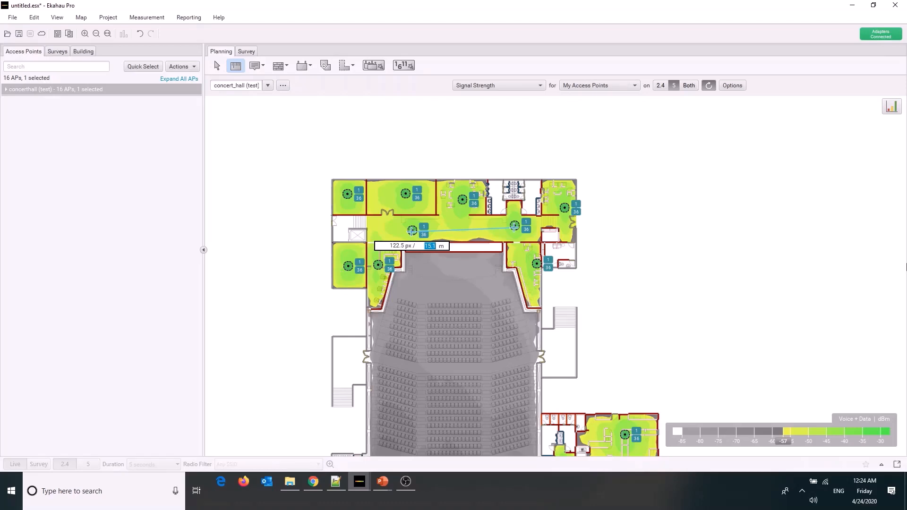
{"action": "scroll", "coordinate": [904, 265], "scroll_direction": "down", "scroll_amount": 1}
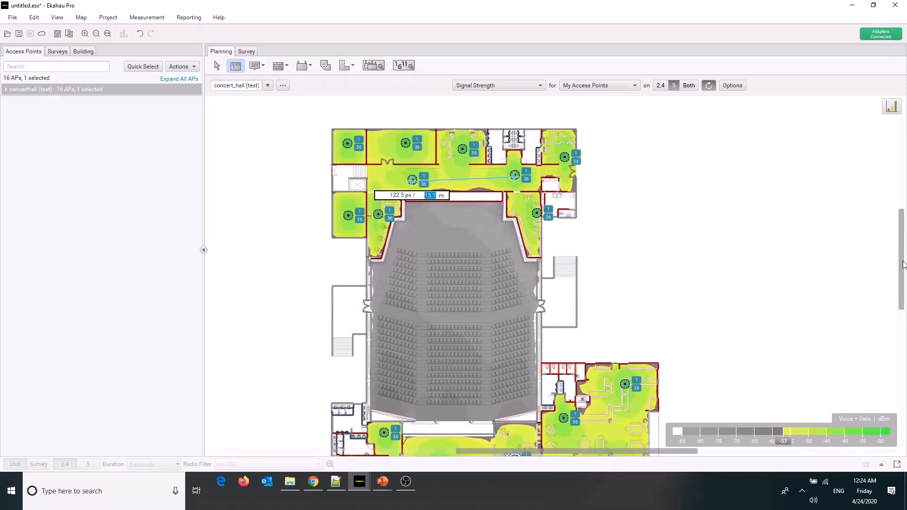
{"action": "left_click", "coordinate": [902, 261]}
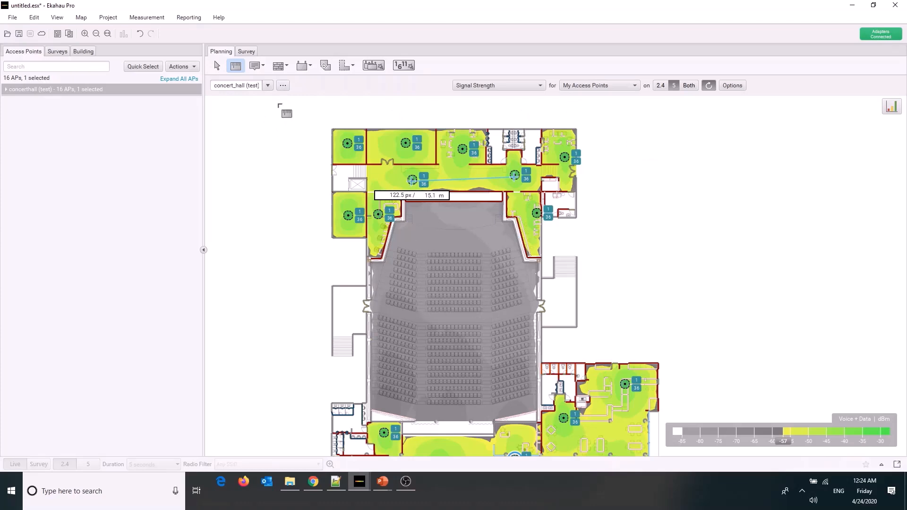
Place a Cisco C9120p + AIR-ANT2513P4M-N multi-radio access point at the front of the auditorium seating
{"action": "left_click", "coordinate": [310, 69]}
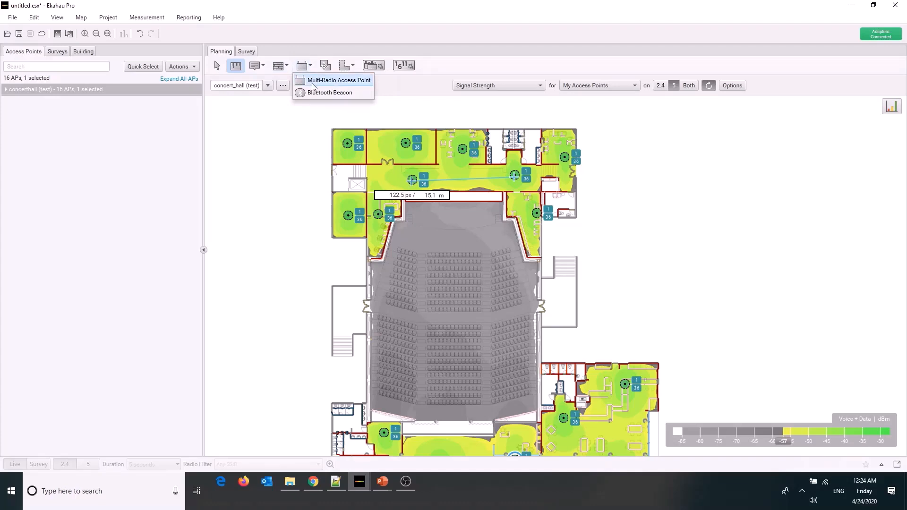
{"action": "left_click", "coordinate": [312, 82]}
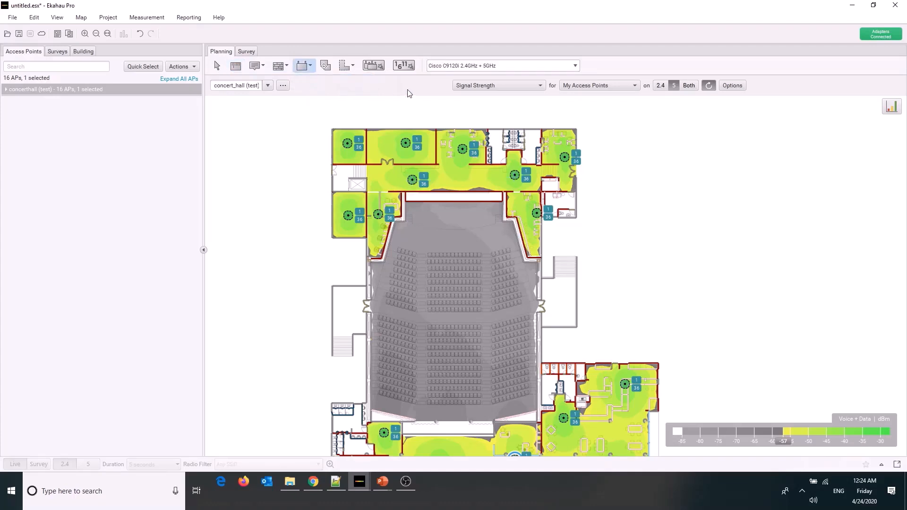
{"action": "left_click", "coordinate": [467, 69]}
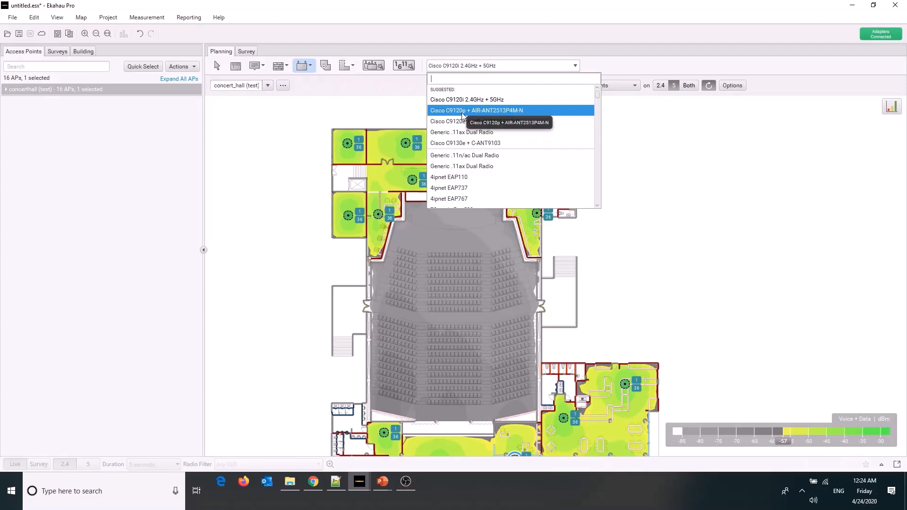
{"action": "left_click", "coordinate": [501, 112]}
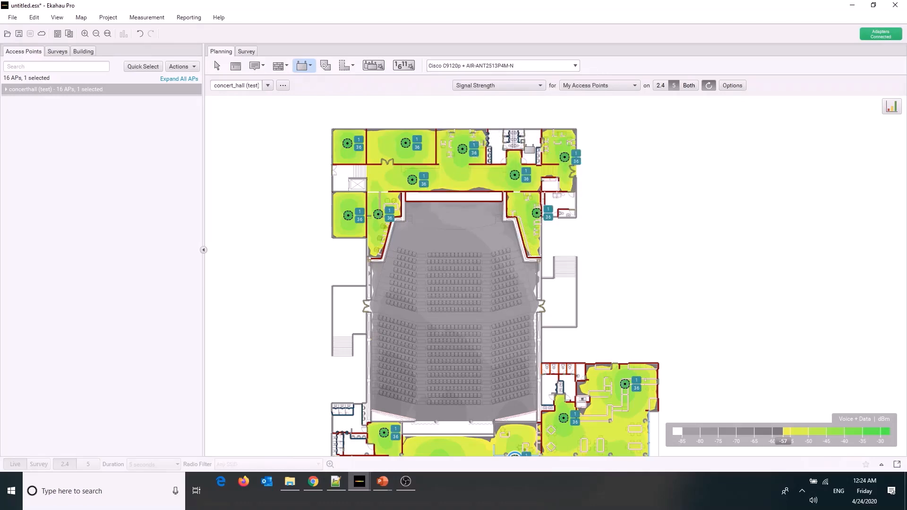
{"action": "left_click", "coordinate": [438, 259]}
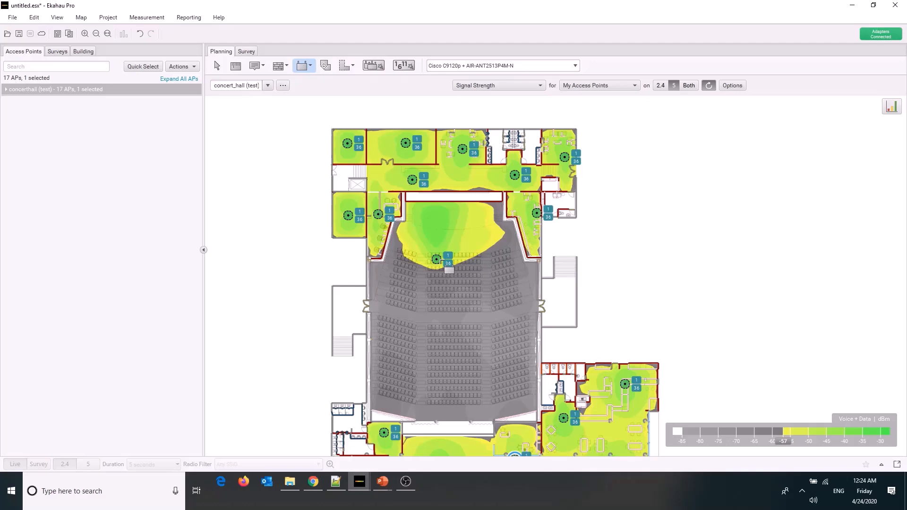
{"action": "key", "text": "Escape"}
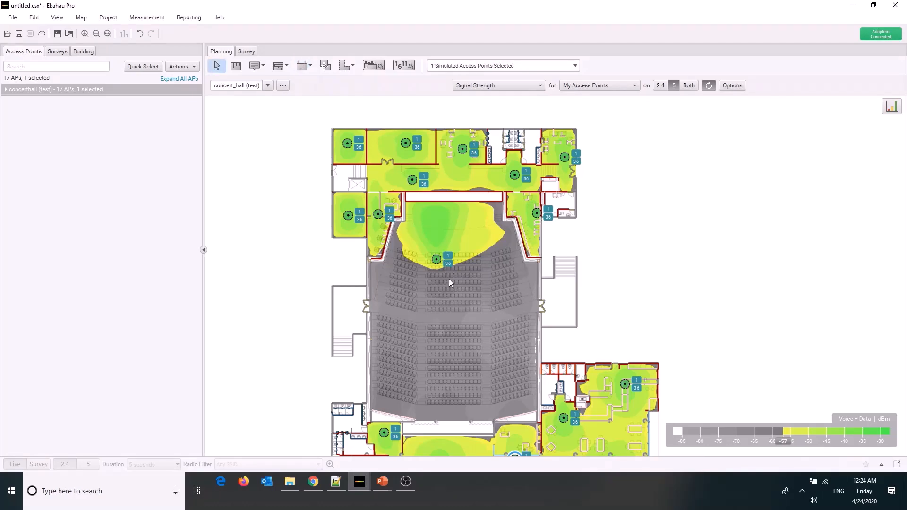
Move the auditorium's access point back to the centre of the hall's rear wall, behind the last seat rows
{"action": "left_click_drag", "start_coordinate": [437, 261], "coordinate": [447, 349]}
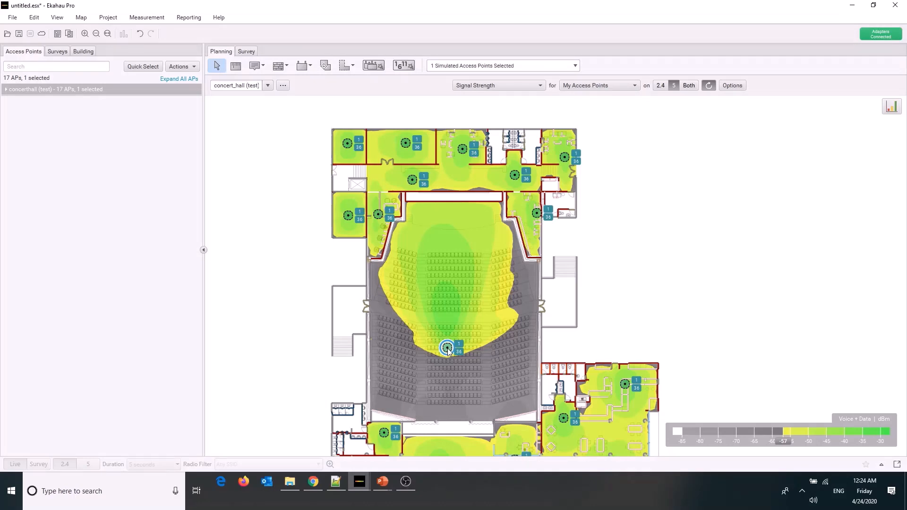
{"action": "left_click_drag", "start_coordinate": [449, 351], "coordinate": [456, 416]}
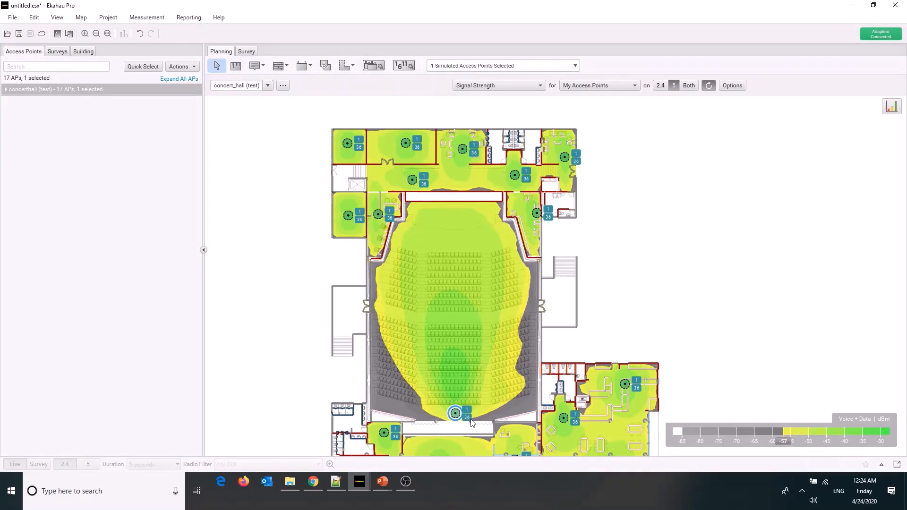
{"action": "mouse_move", "coordinate": [471, 421]}
Review the settings of the access point at the auditorium's rear wall without changing them
{"action": "right_click", "coordinate": [456, 414]}
{"action": "left_click", "coordinate": [479, 392]}
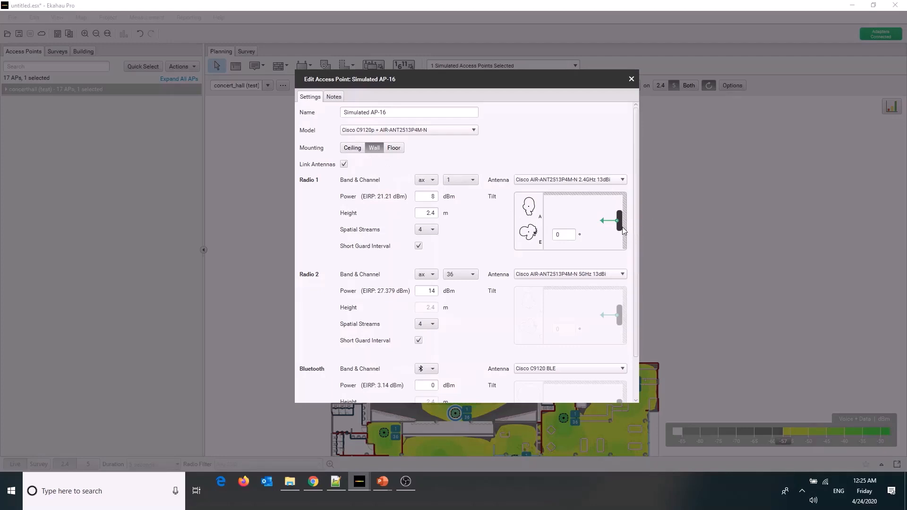
{"action": "left_click", "coordinate": [631, 79]}
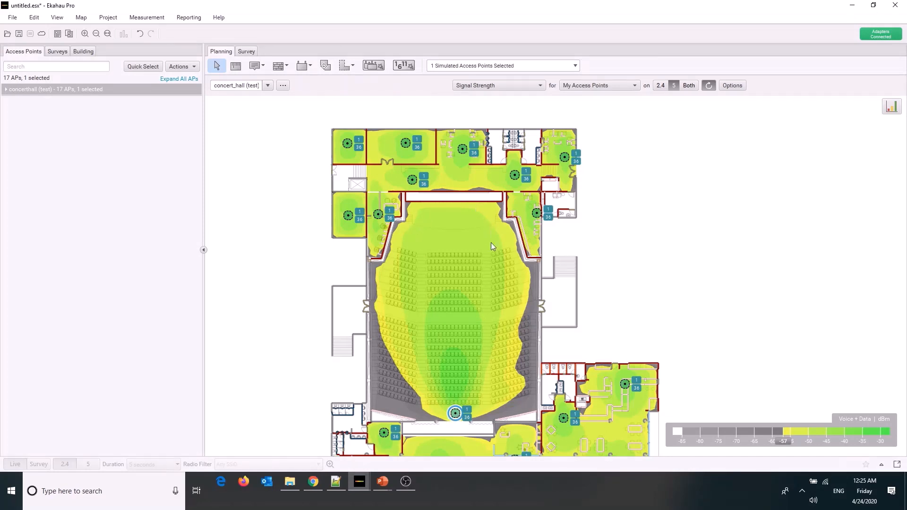
{"action": "left_click", "coordinate": [185, 67]}
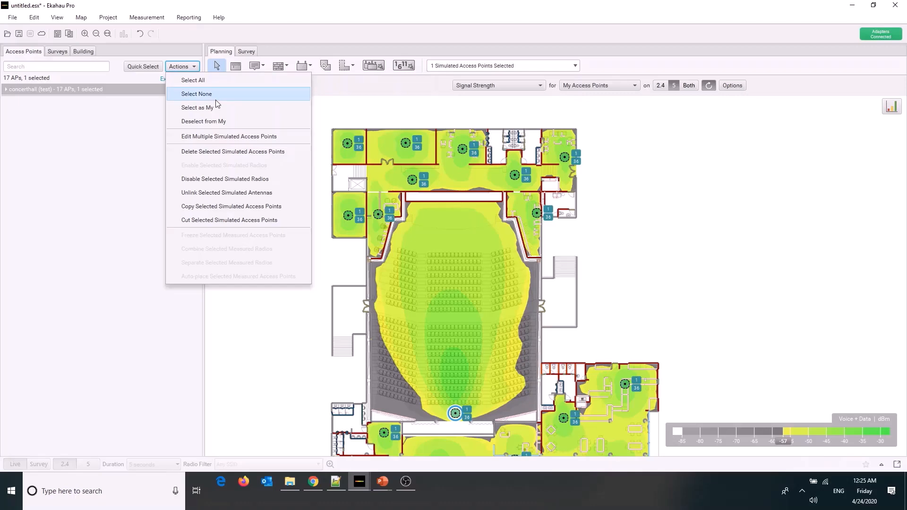
{"action": "left_click", "coordinate": [219, 138]}
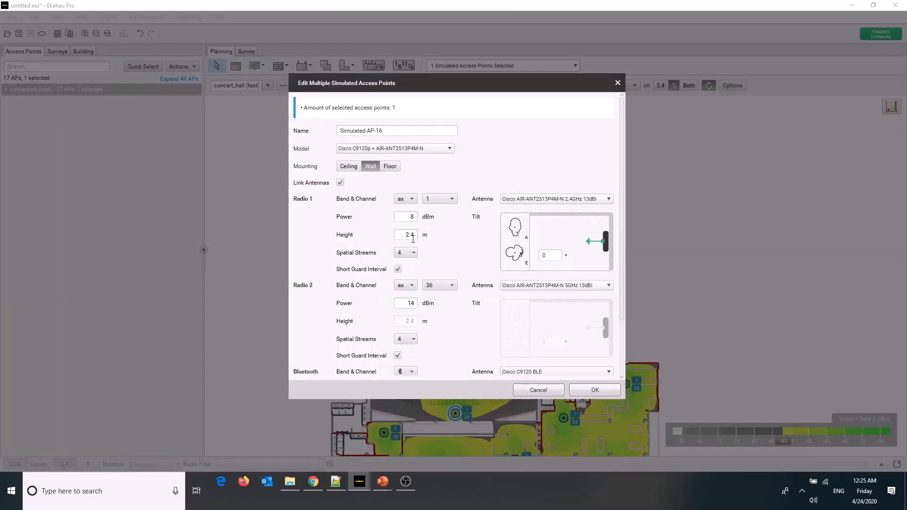
{"action": "double_click", "coordinate": [412, 237]}
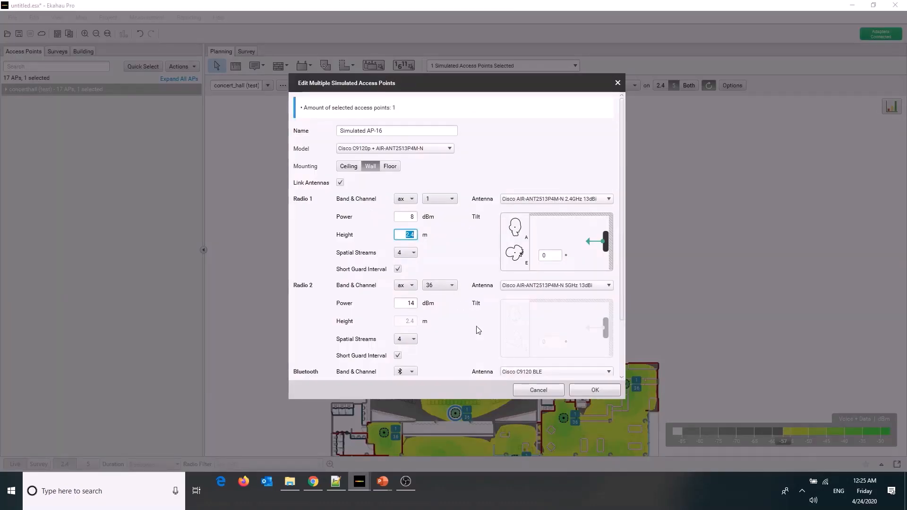
{"action": "type", "text": "10"}
{"action": "key", "text": "Tab"}
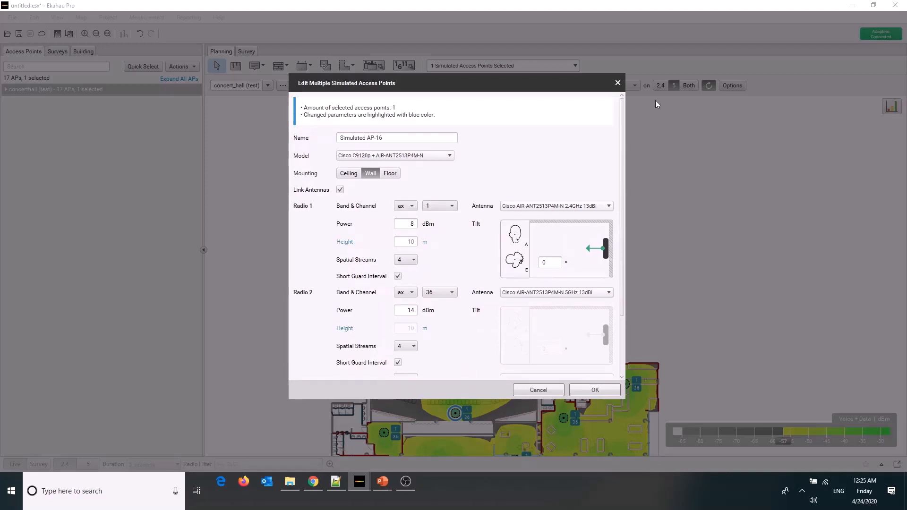
{"action": "left_click", "coordinate": [617, 83]}
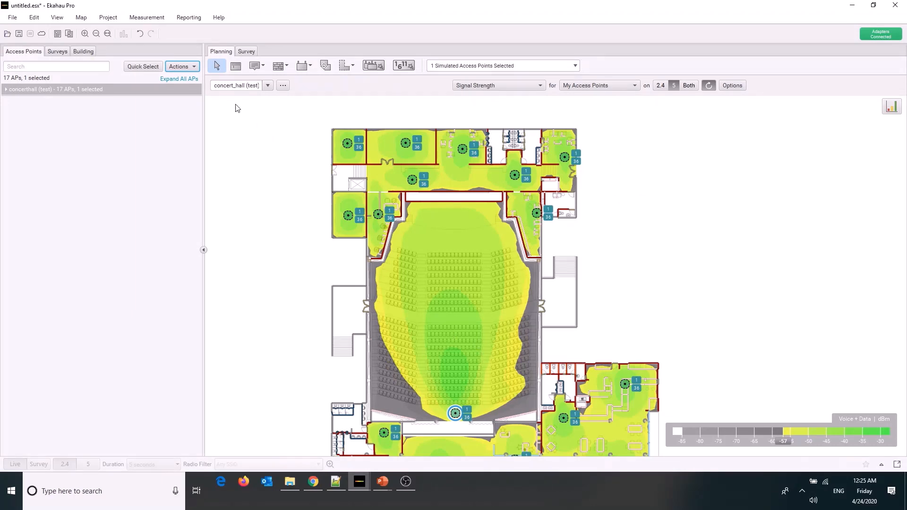
Change the auditorium access point's mounting to Ceiling and move it to the left side of the stage
{"action": "left_click", "coordinate": [182, 67]}
{"action": "left_click", "coordinate": [206, 137]}
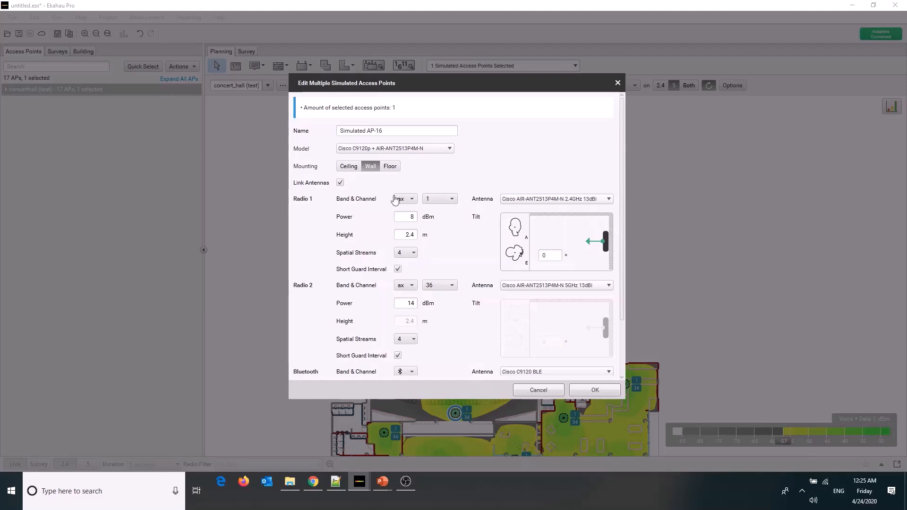
{"action": "left_click", "coordinate": [343, 166]}
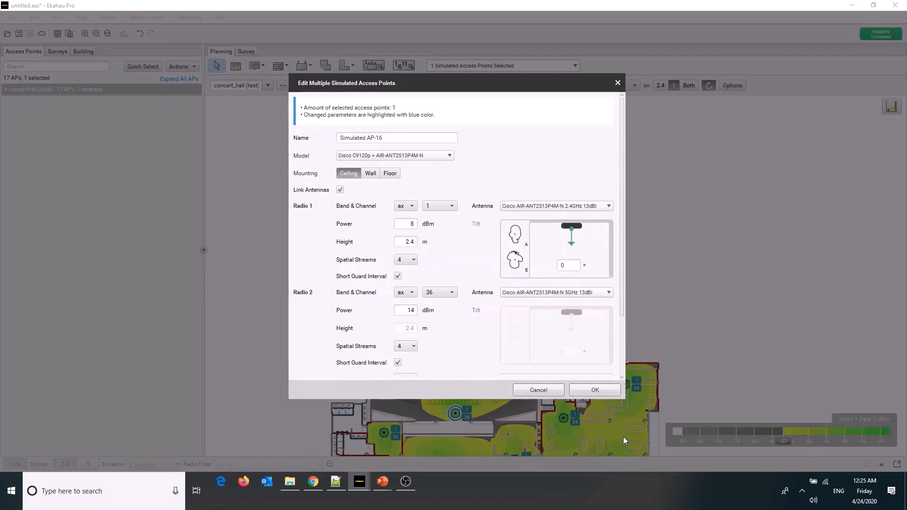
{"action": "left_click", "coordinate": [610, 392]}
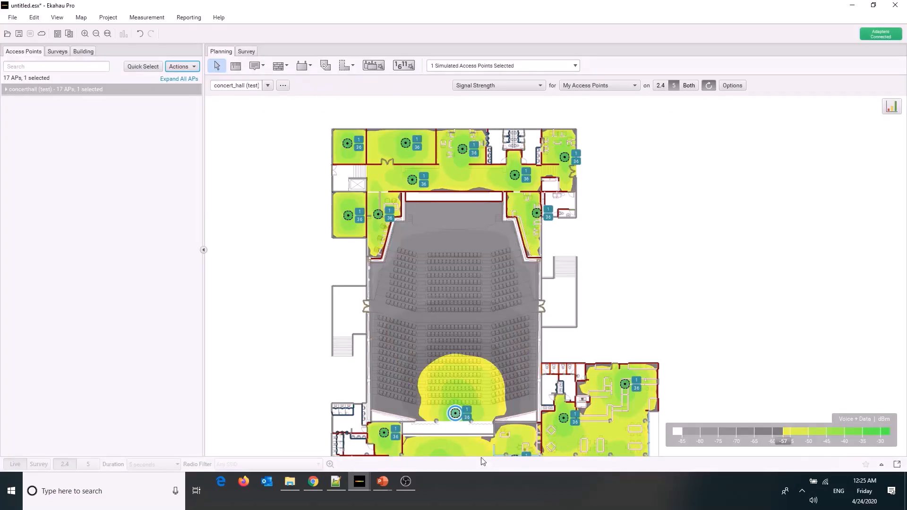
{"action": "left_click_drag", "start_coordinate": [455, 412], "coordinate": [470, 272]}
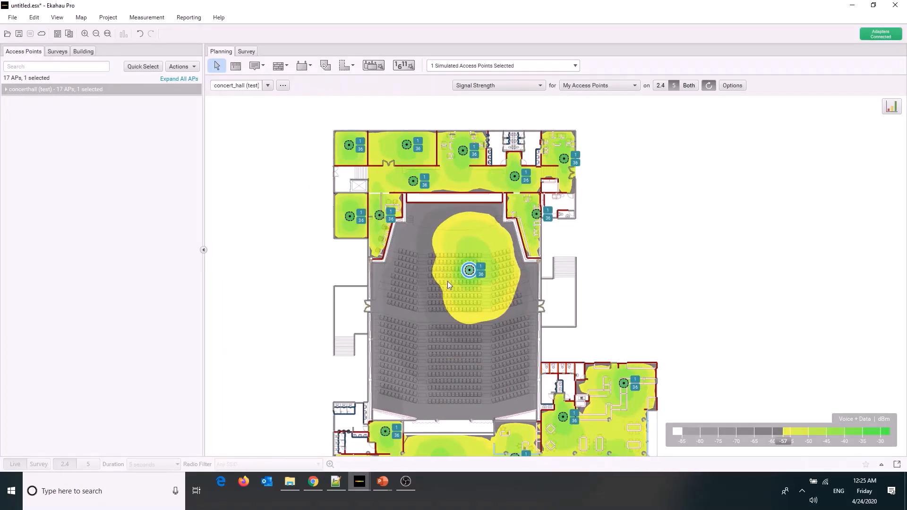
{"action": "left_click_drag", "start_coordinate": [469, 270], "coordinate": [427, 230]}
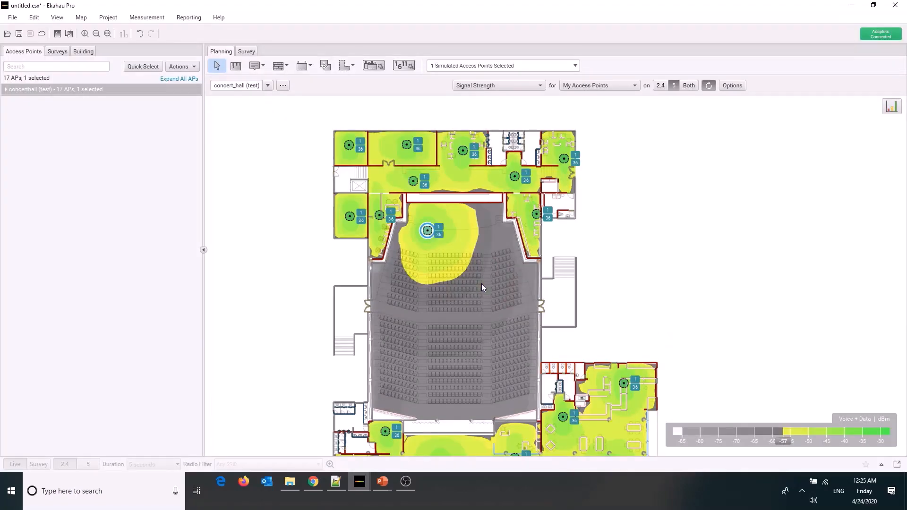
Set the auditorium access point's power to 2 dBm on Radio 1 and 8 dBm on Radio 2
{"action": "mouse_move", "coordinate": [481, 285]}
{"action": "left_click", "coordinate": [195, 68]}
{"action": "left_click", "coordinate": [198, 135]}
{"action": "double_click", "coordinate": [409, 216]}
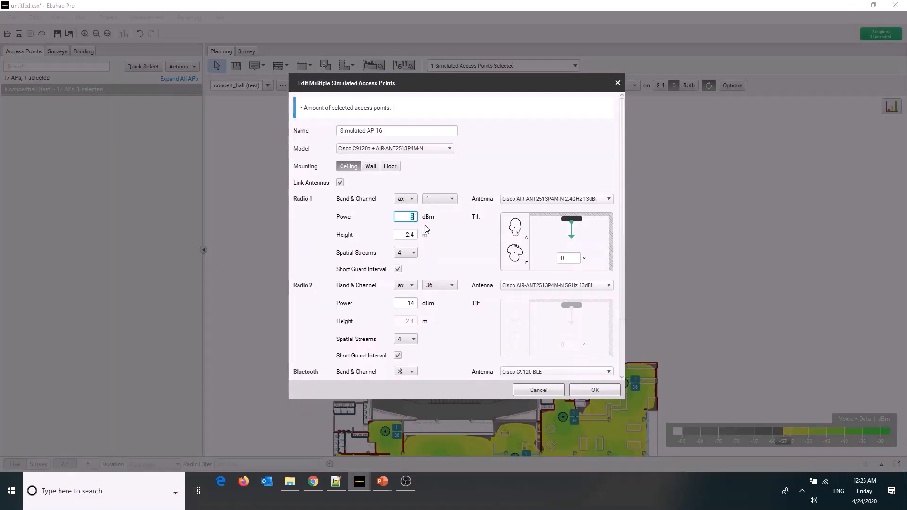
{"action": "type", "text": "2"}
{"action": "left_click", "coordinate": [409, 303]}
{"action": "double_click", "coordinate": [410, 310]}
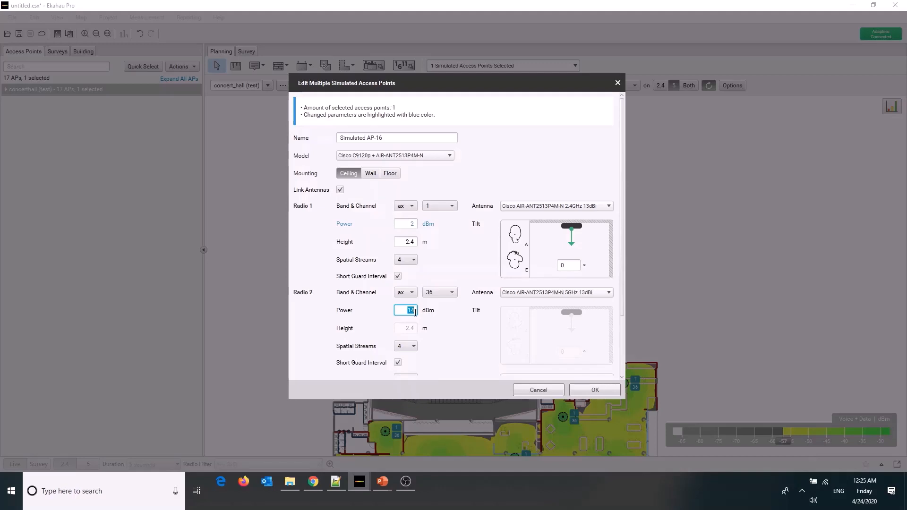
{"action": "type", "text": "8"}
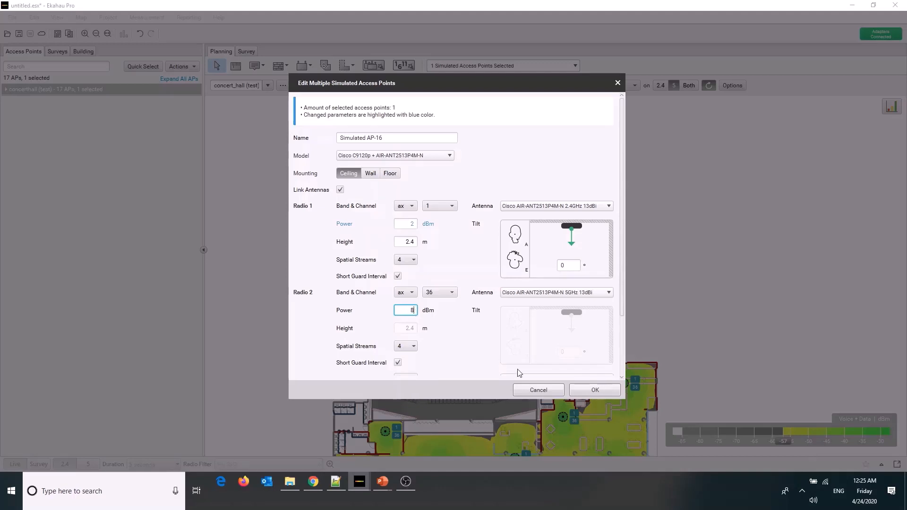
{"action": "left_click", "coordinate": [597, 389]}
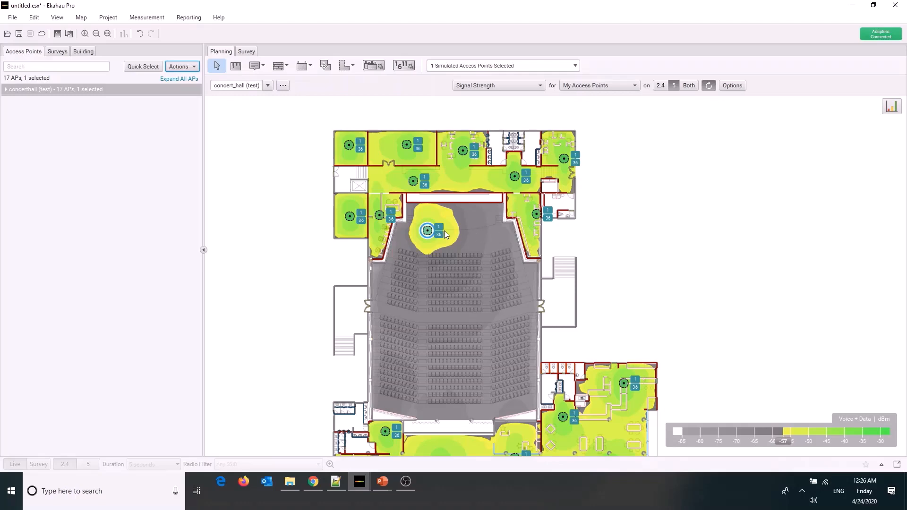
Move the auditorium's access point from the stage onto the front rows of the left seating block
{"action": "scroll", "coordinate": [444, 230], "scroll_direction": "up", "scroll_amount": 5}
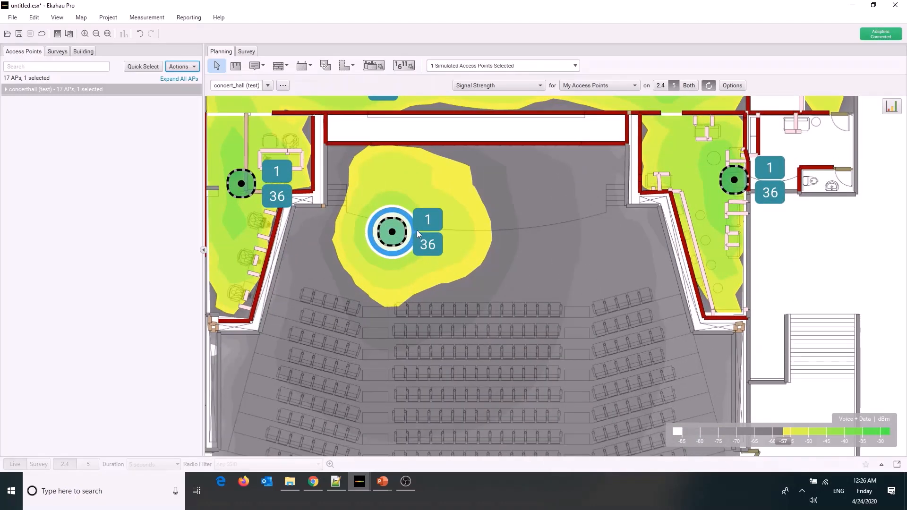
{"action": "scroll", "coordinate": [416, 231], "scroll_direction": "down", "scroll_amount": 3}
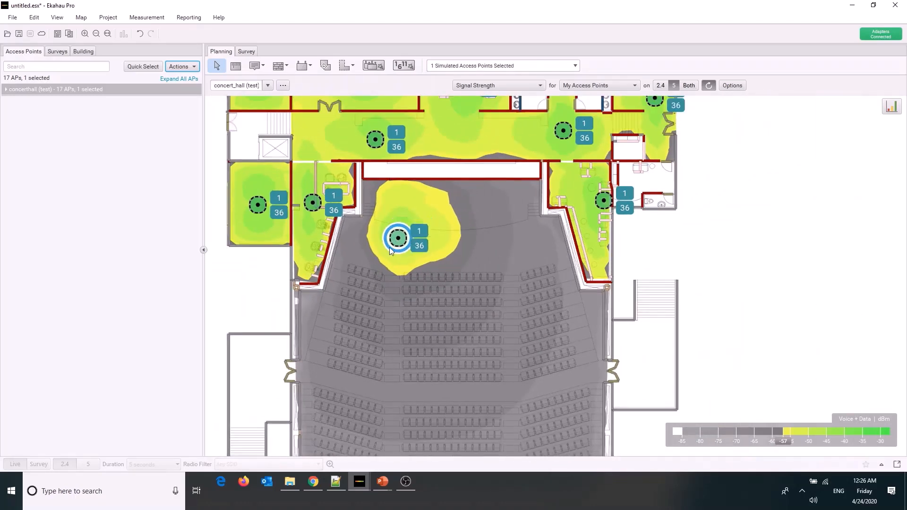
{"action": "left_click_drag", "start_coordinate": [389, 248], "coordinate": [347, 293]}
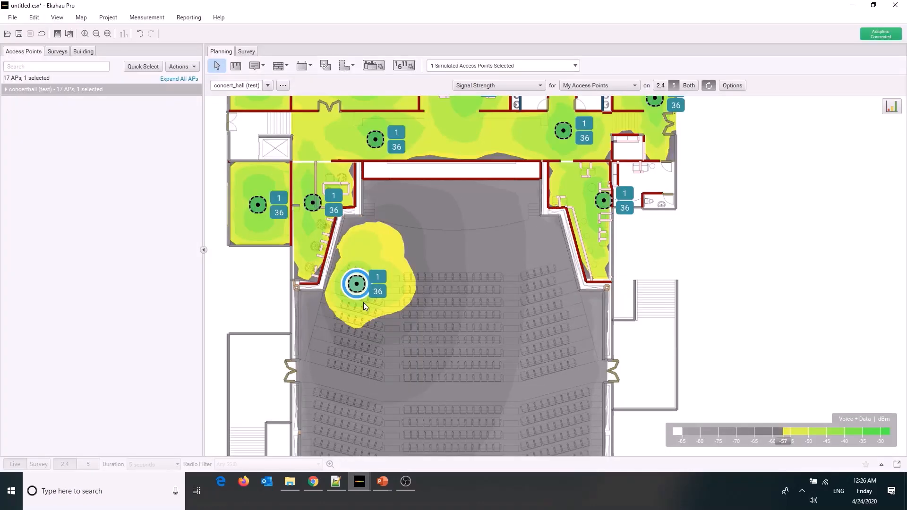
{"action": "left_click_drag", "start_coordinate": [359, 286], "coordinate": [358, 294]}
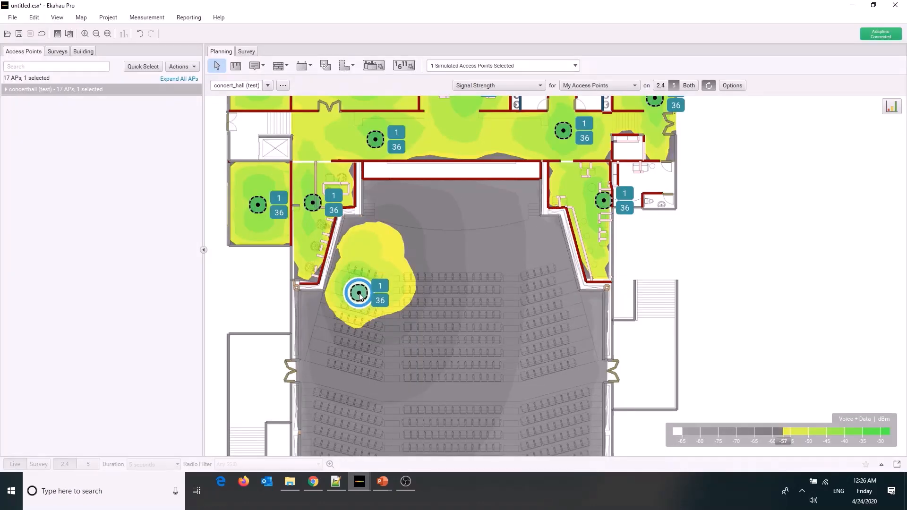
{"action": "scroll", "coordinate": [357, 292], "scroll_direction": "up", "scroll_amount": 1}
{"action": "scroll", "coordinate": [358, 294], "scroll_direction": "up", "scroll_amount": 2}
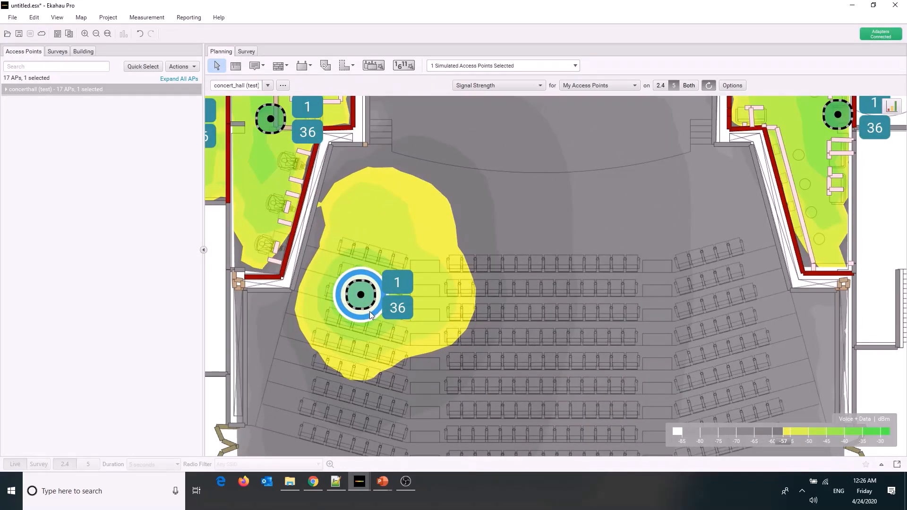
Lower the auditorium access point's Radio 2 power to 5 dBm
{"action": "mouse_move", "coordinate": [369, 311]}
{"action": "left_click", "coordinate": [182, 66]}
{"action": "left_click", "coordinate": [200, 137]}
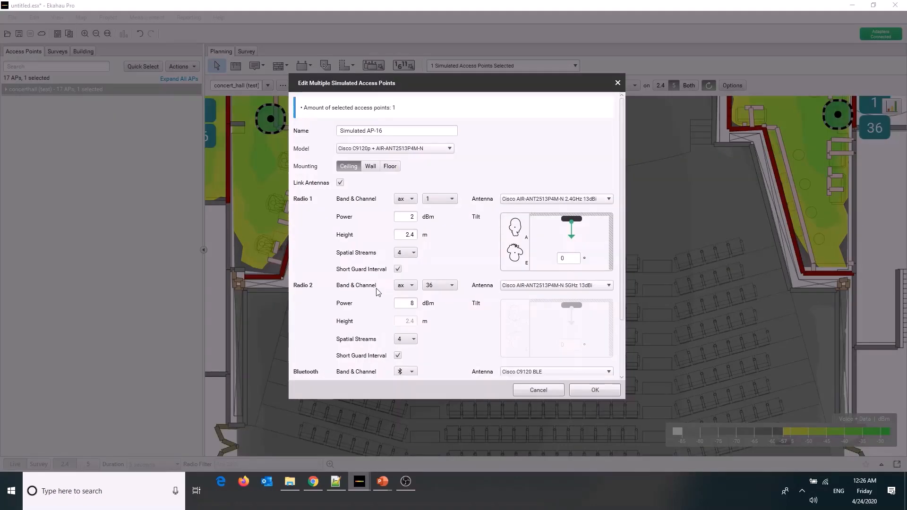
{"action": "double_click", "coordinate": [412, 303]}
{"action": "type", "text": "5"}
{"action": "left_click", "coordinate": [441, 301]}
{"action": "left_click", "coordinate": [583, 389]}
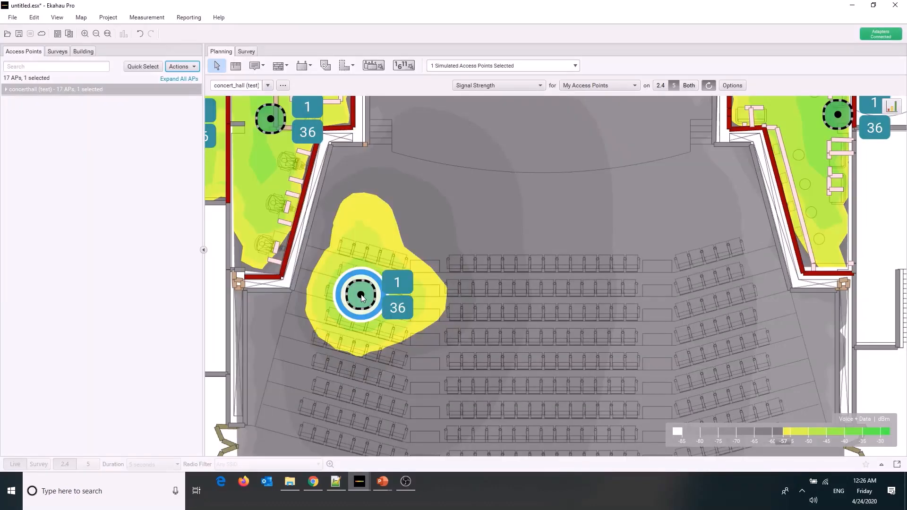
Nudge the left seating block's access point slightly down and show the signal strength for 2.4 GHz
{"action": "left_click_drag", "start_coordinate": [360, 295], "coordinate": [359, 298]}
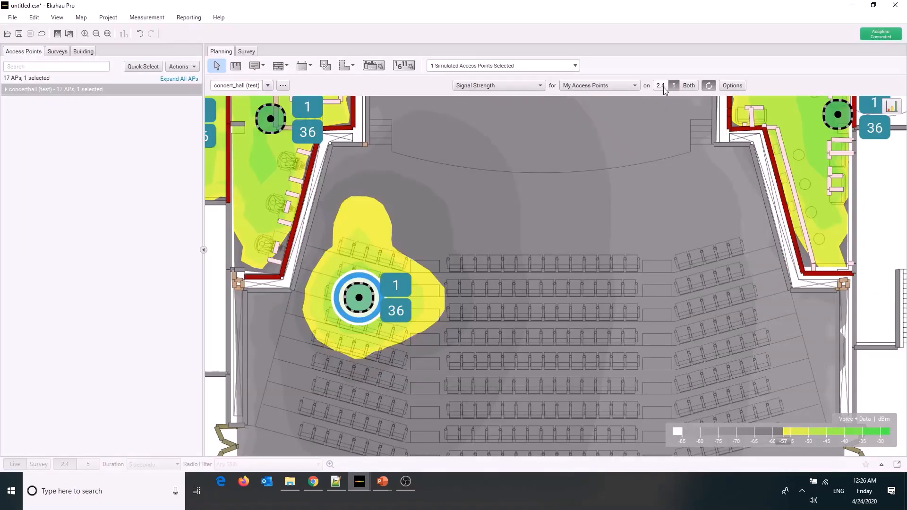
{"action": "left_click", "coordinate": [663, 87]}
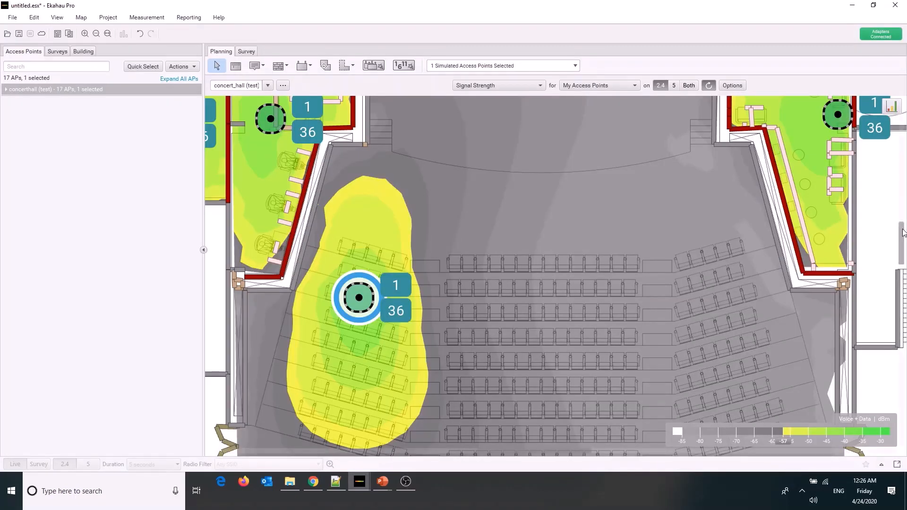
{"action": "scroll", "coordinate": [903, 242], "scroll_direction": "down", "scroll_amount": 1}
{"action": "left_click_drag", "start_coordinate": [902, 239], "coordinate": [906, 236]}
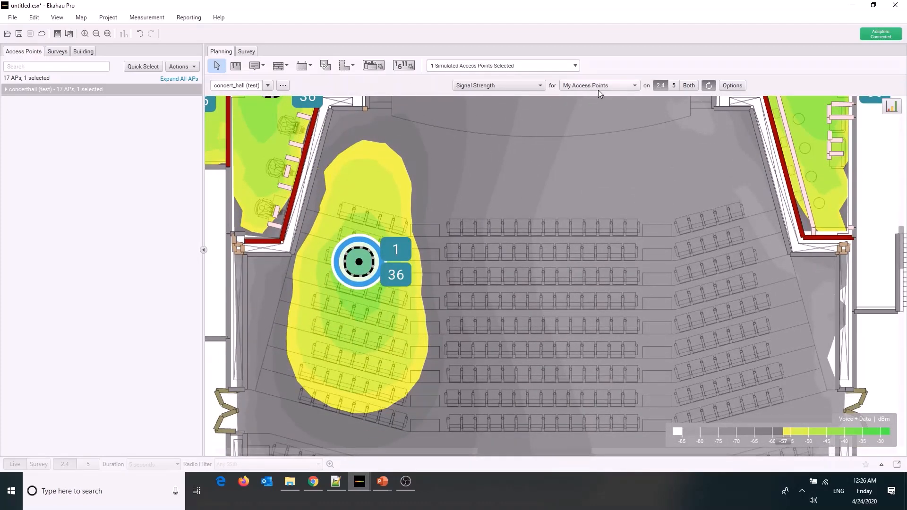
Set the Radio 1 power of the left seating block's access point to 1 dBm
{"action": "left_click", "coordinate": [194, 68]}
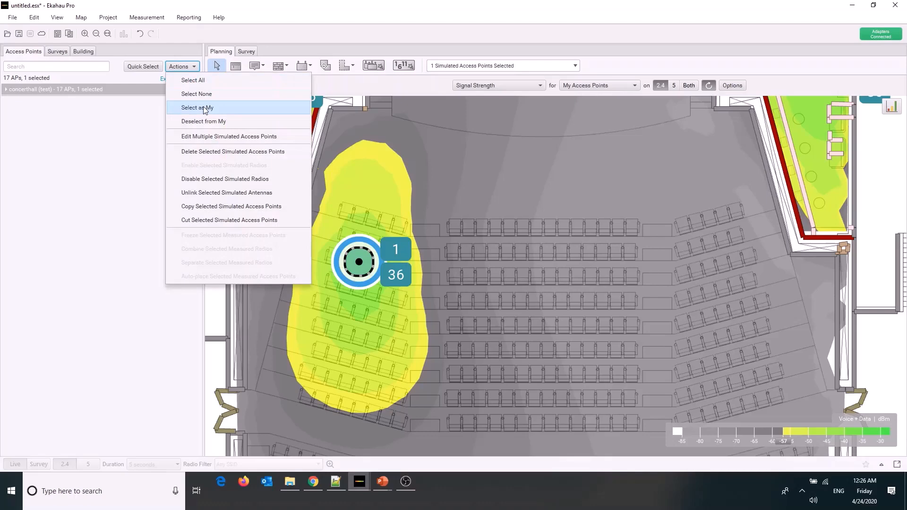
{"action": "left_click", "coordinate": [218, 137]}
{"action": "left_click", "coordinate": [411, 216]}
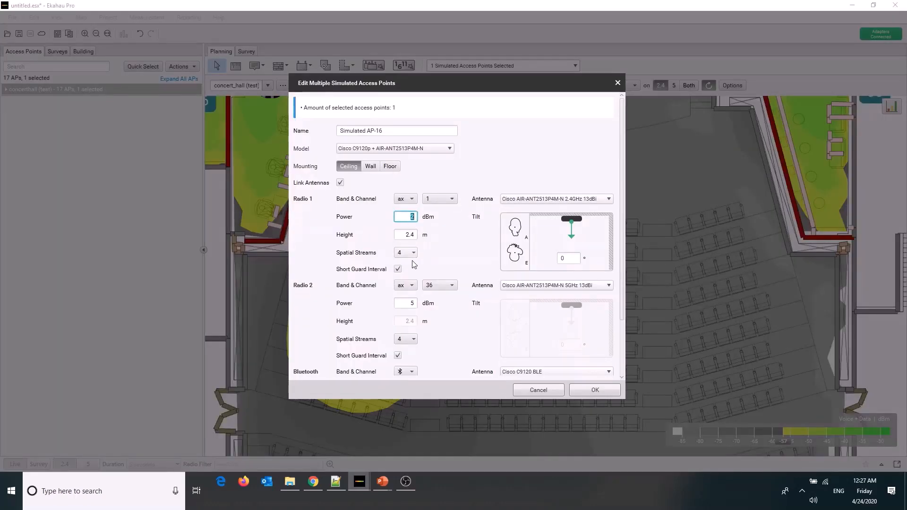
{"action": "type", "text": "1"}
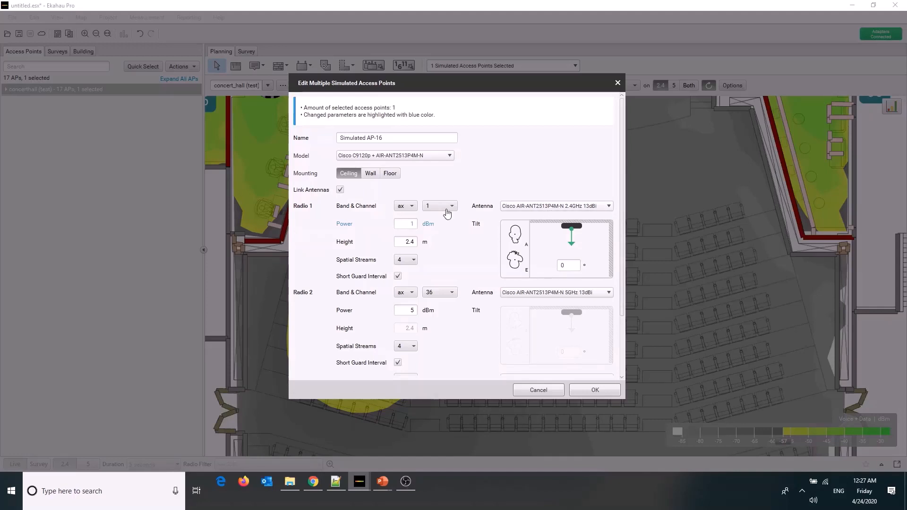
{"action": "left_click", "coordinate": [412, 223]}
{"action": "key", "text": "BackSpace"}
{"action": "left_click", "coordinate": [596, 391]}
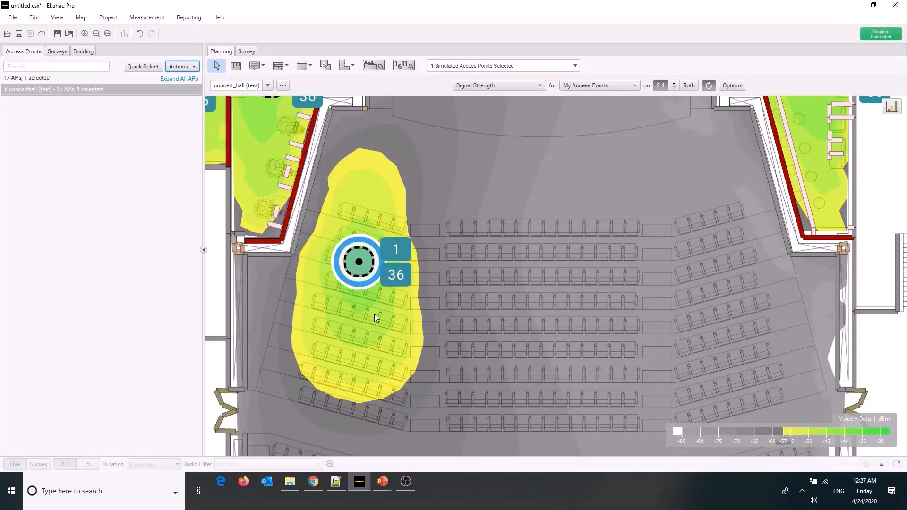
Show the signal strength for 5 GHz and set the left seating block access point's Radio 2 power to 2 dBm
{"action": "mouse_move", "coordinate": [374, 314]}
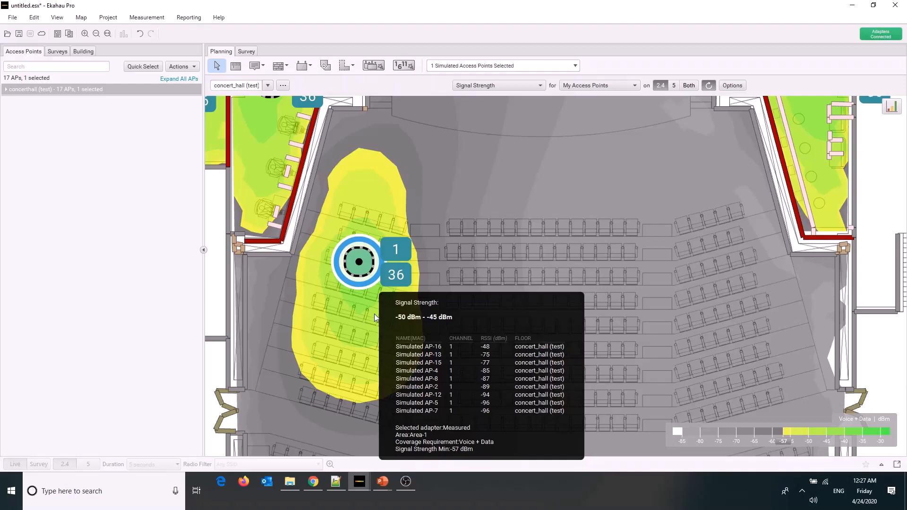
{"action": "left_click", "coordinate": [675, 85]}
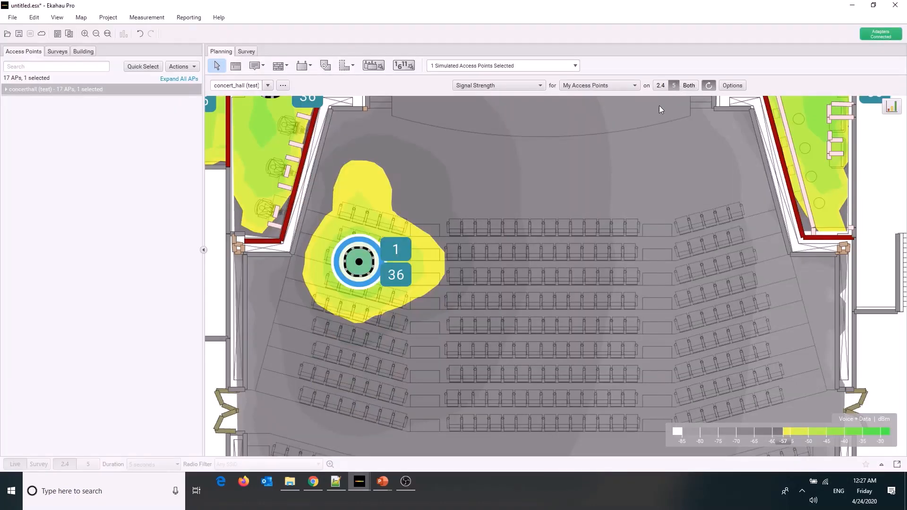
{"action": "left_click", "coordinate": [194, 67]}
{"action": "left_click", "coordinate": [231, 136]}
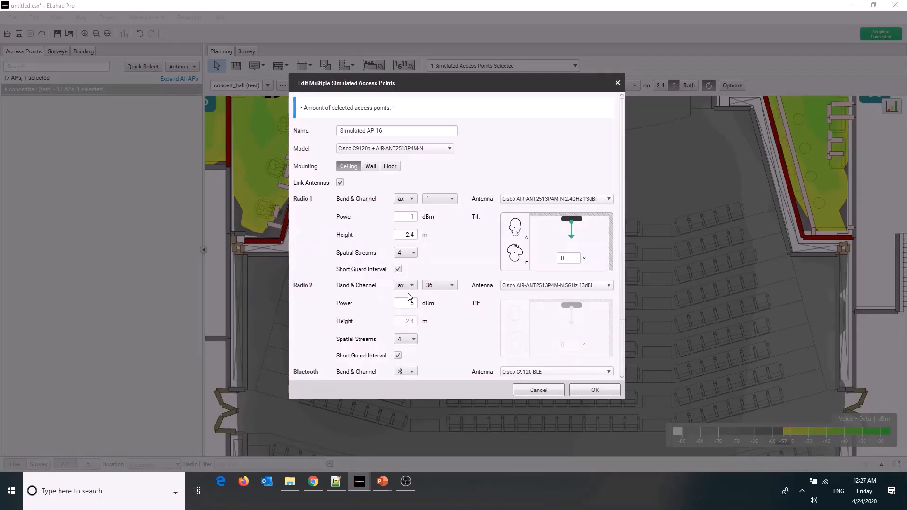
{"action": "double_click", "coordinate": [411, 304]}
{"action": "type", "text": "2"}
{"action": "key", "text": "Return"}
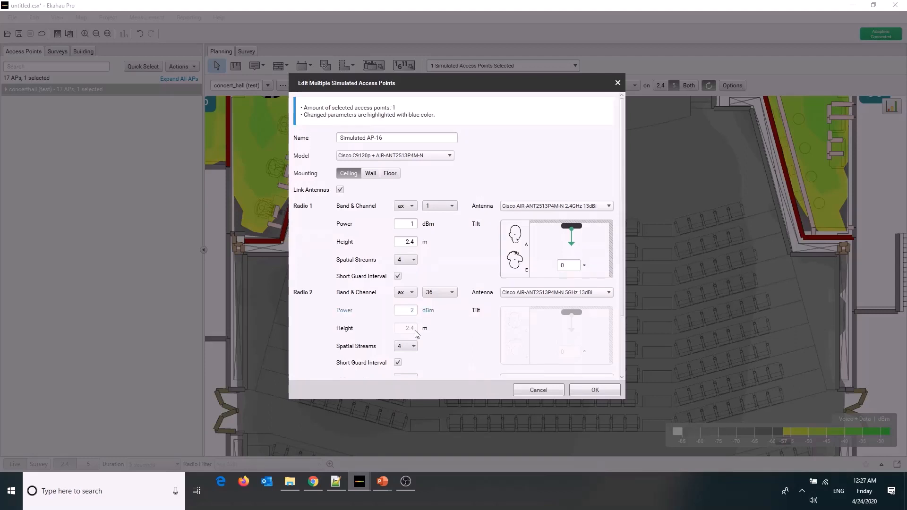
{"action": "left_click", "coordinate": [594, 390]}
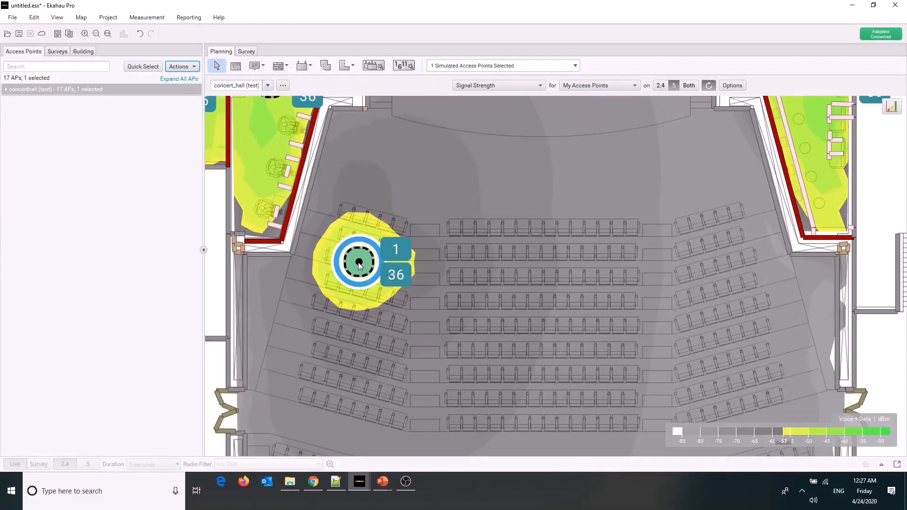
Nudge the left seating block's access point slightly toward the stage and set its height to 10 m
{"action": "mouse_move", "coordinate": [359, 266]}
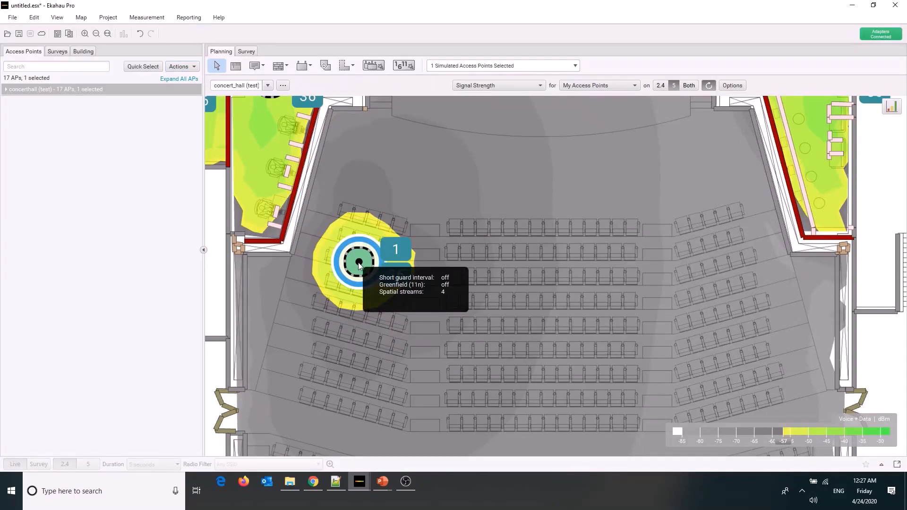
{"action": "left_click_drag", "start_coordinate": [359, 265], "coordinate": [363, 247]}
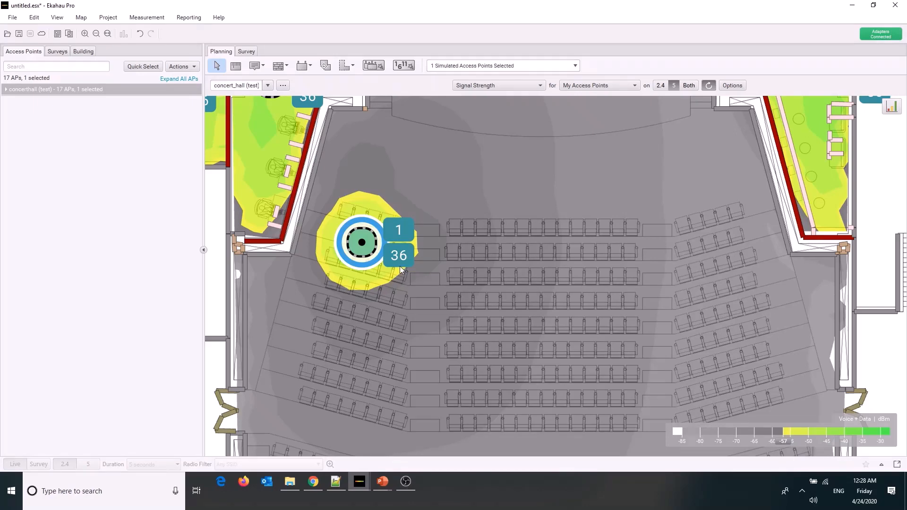
{"action": "left_click", "coordinate": [189, 69]}
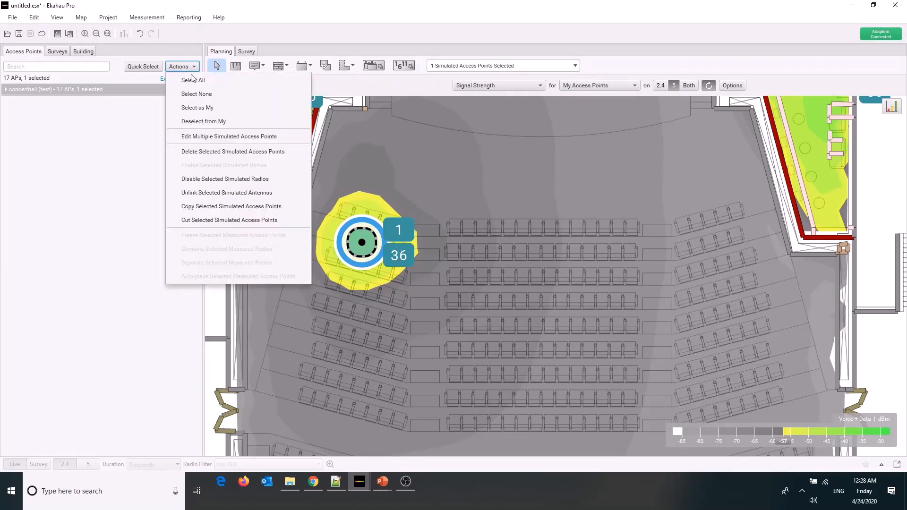
{"action": "left_click", "coordinate": [196, 136]}
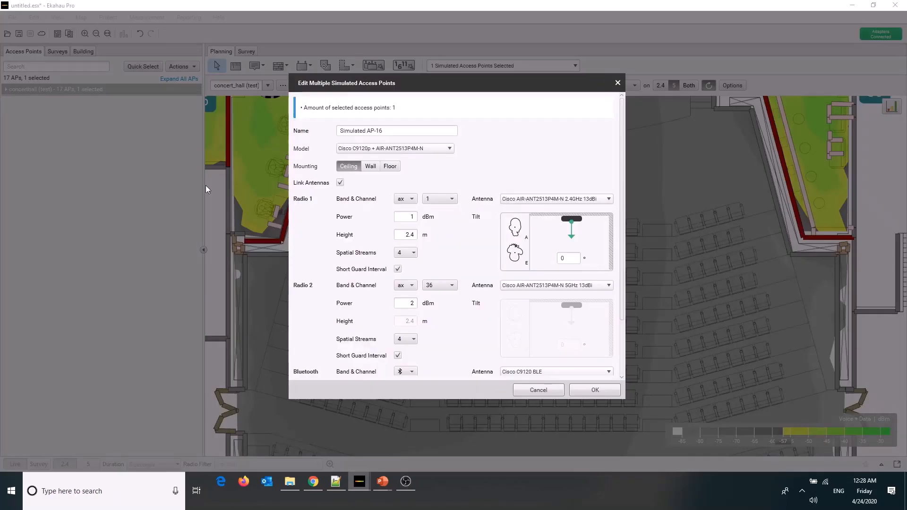
{"action": "double_click", "coordinate": [408, 235]}
{"action": "type", "text": "10"}
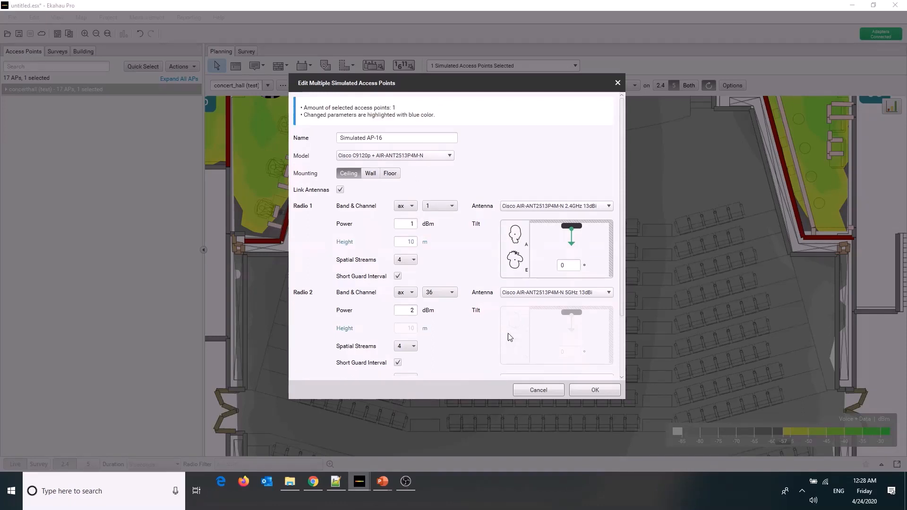
{"action": "left_click", "coordinate": [585, 390]}
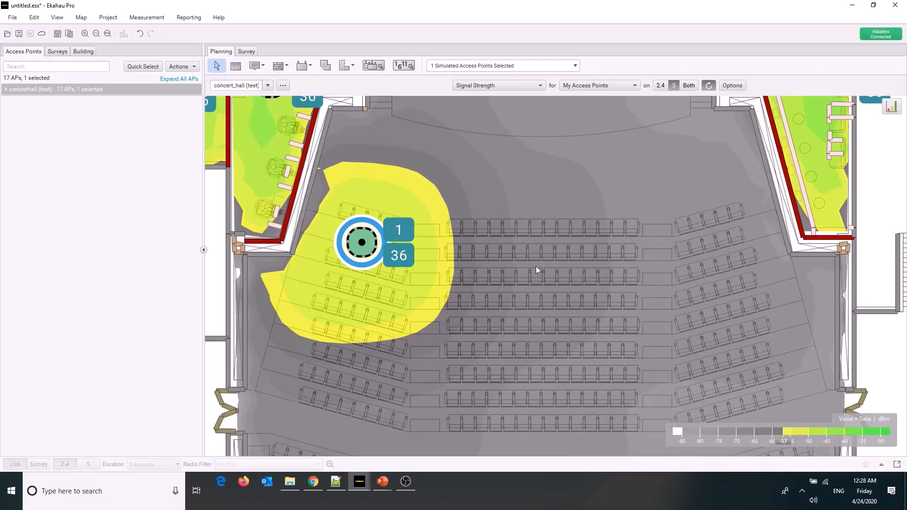
Set the Radio 2 power of the left seating block's access point to 1 dBm
{"action": "scroll", "coordinate": [536, 265], "scroll_direction": "down", "scroll_amount": 2}
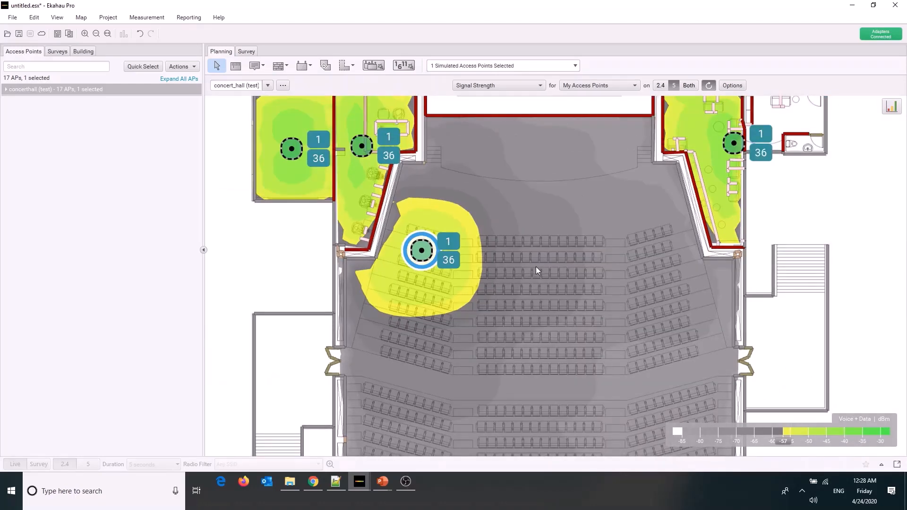
{"action": "mouse_move", "coordinate": [535, 267]}
{"action": "left_click", "coordinate": [181, 67]}
{"action": "left_click", "coordinate": [218, 137]}
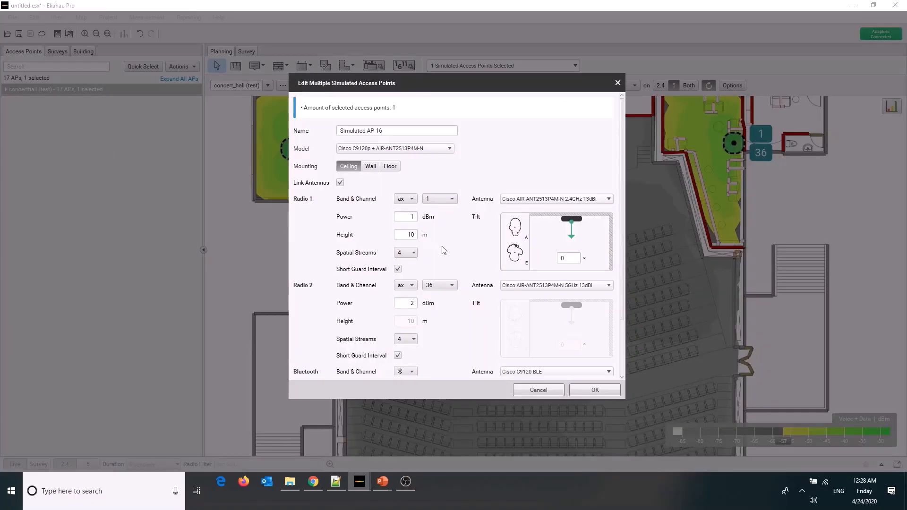
{"action": "double_click", "coordinate": [407, 304]}
{"action": "type", "text": "1"}
{"action": "left_click", "coordinate": [579, 393]}
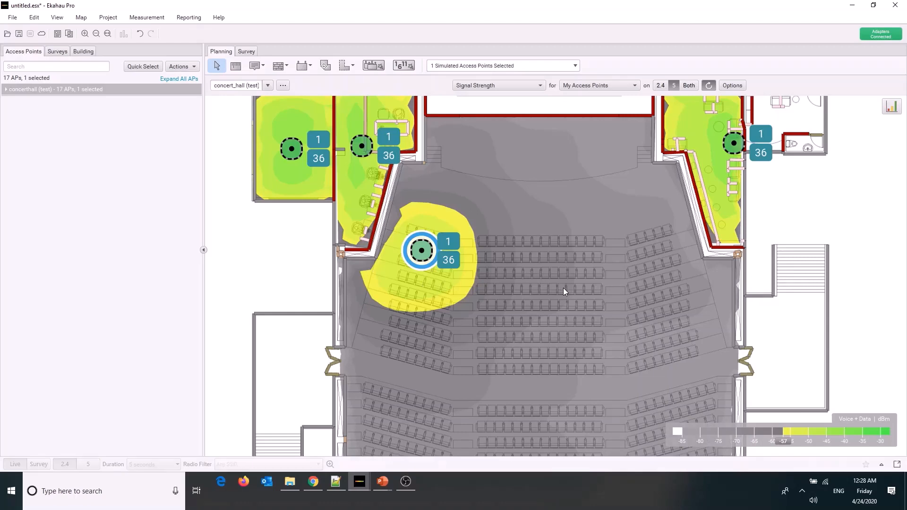
Move the access point from the left seating block onto the left part of the stage
{"action": "scroll", "coordinate": [563, 288], "scroll_direction": "down", "scroll_amount": 3}
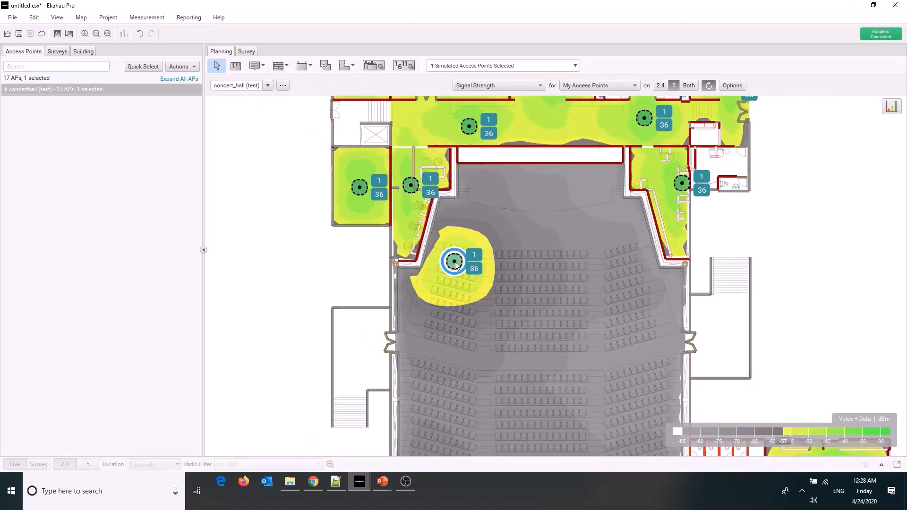
{"action": "left_click_drag", "start_coordinate": [454, 263], "coordinate": [486, 197]}
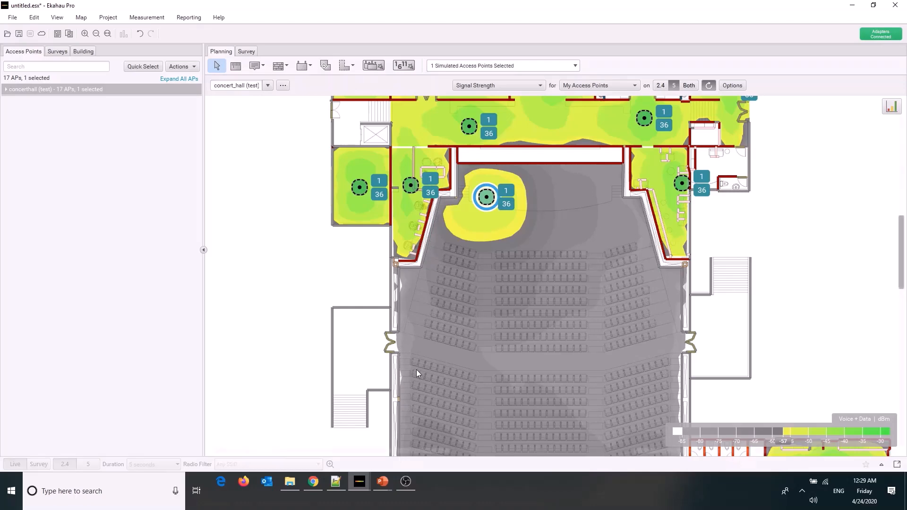
{"action": "scroll", "coordinate": [412, 375], "scroll_direction": "down", "scroll_amount": 1}
{"action": "scroll", "coordinate": [452, 222], "scroll_direction": "up", "scroll_amount": 2}
{"action": "left_click", "coordinate": [451, 205]}
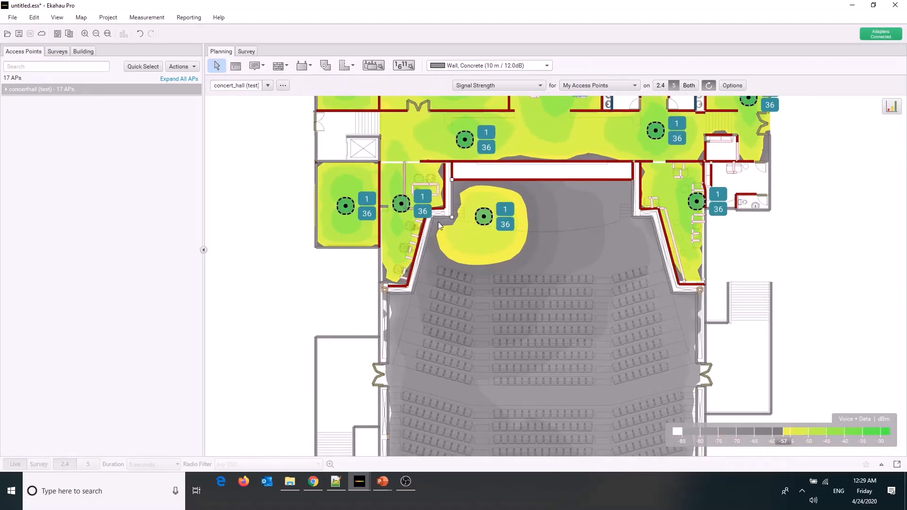
{"action": "key", "text": "Delete"}
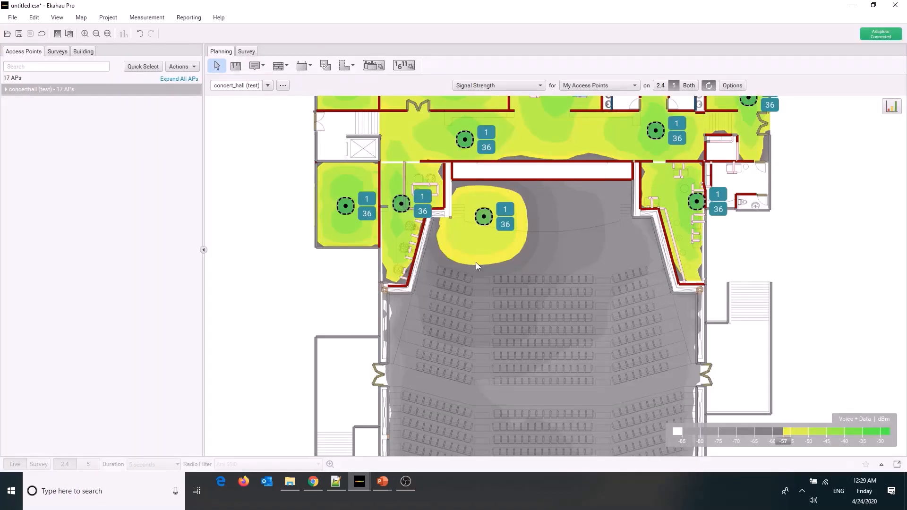
{"action": "key", "text": "ctrl+z"}
Reposition the stage access point slightly closer to the side wall and back wall in the stage's left corner
{"action": "left_click", "coordinate": [484, 217]}
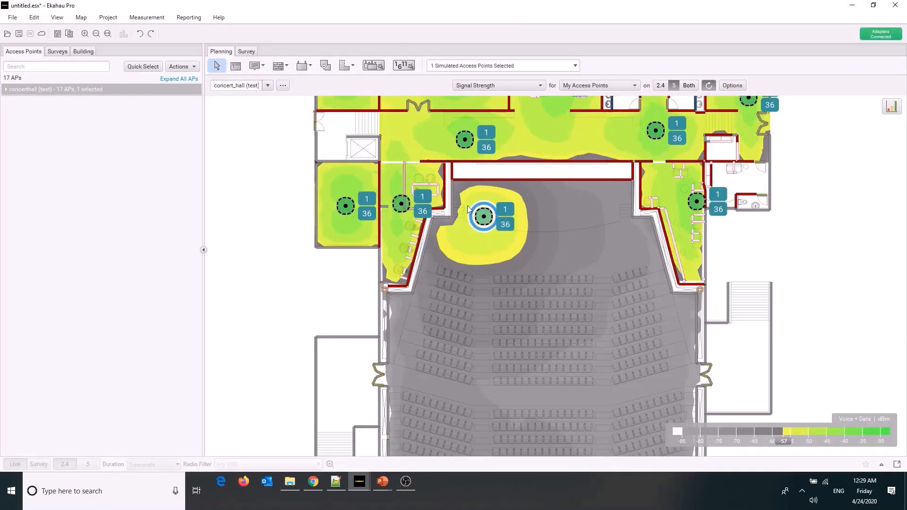
{"action": "left_click_drag", "start_coordinate": [468, 210], "coordinate": [466, 216]}
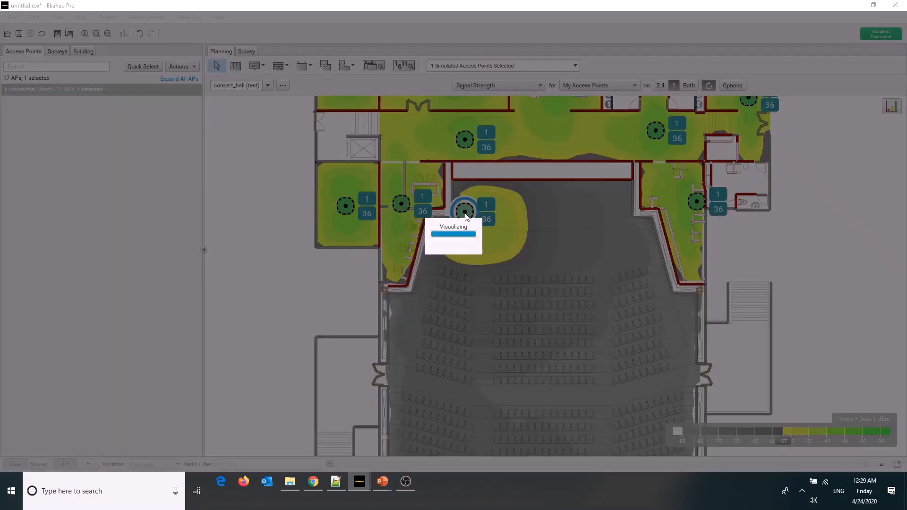
{"action": "scroll", "coordinate": [466, 216], "scroll_direction": "up", "scroll_amount": 6}
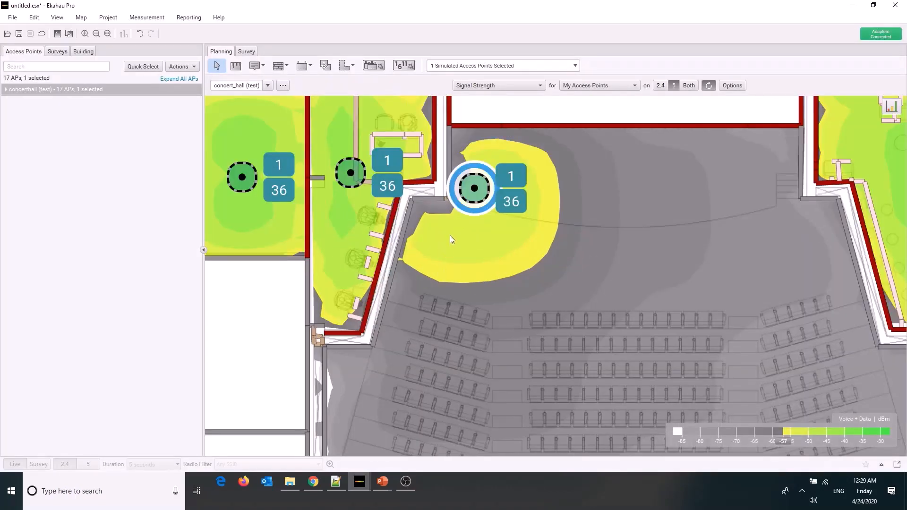
{"action": "scroll", "coordinate": [465, 150], "scroll_direction": "down", "scroll_amount": 2}
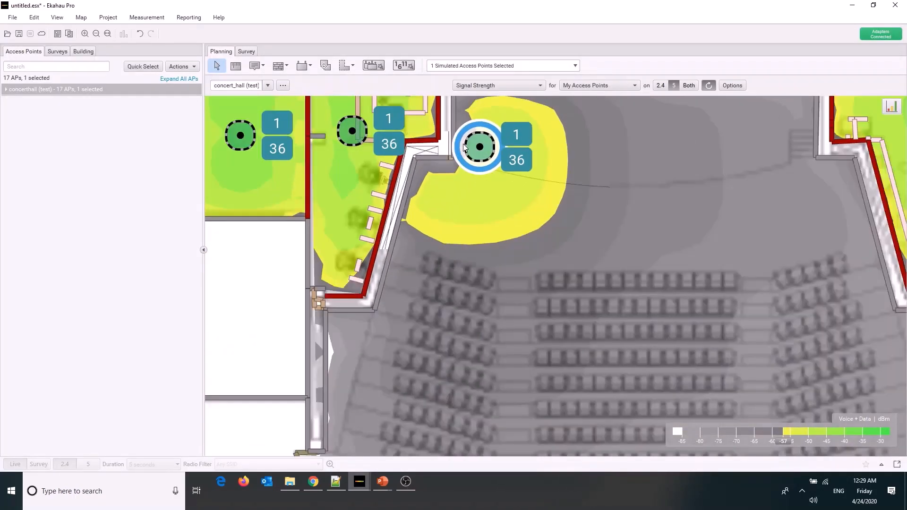
{"action": "scroll", "coordinate": [457, 128], "scroll_direction": "up", "scroll_amount": 3}
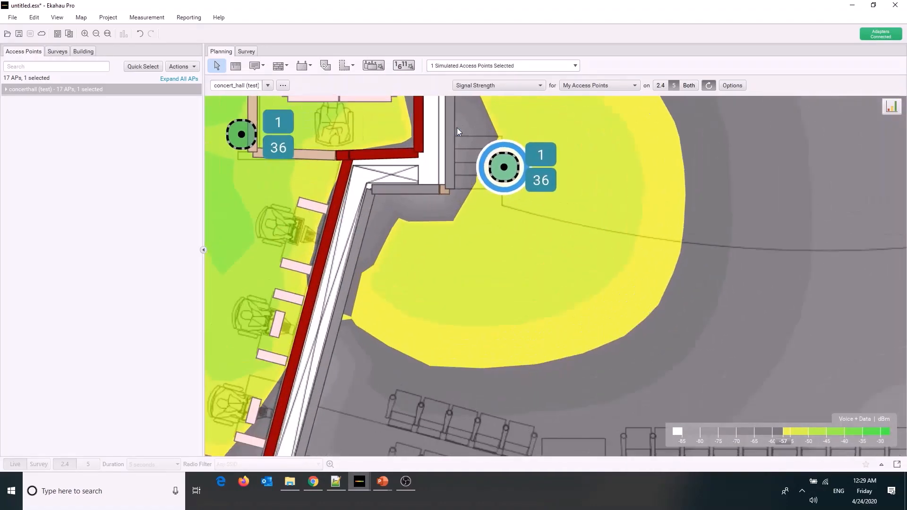
{"action": "scroll", "coordinate": [510, 180], "scroll_direction": "down", "scroll_amount": 4}
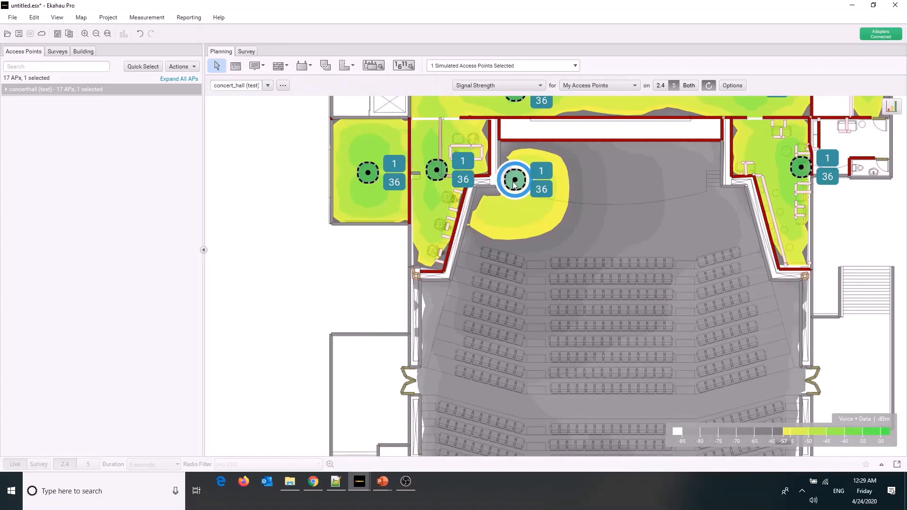
{"action": "left_click_drag", "start_coordinate": [516, 183], "coordinate": [526, 184]}
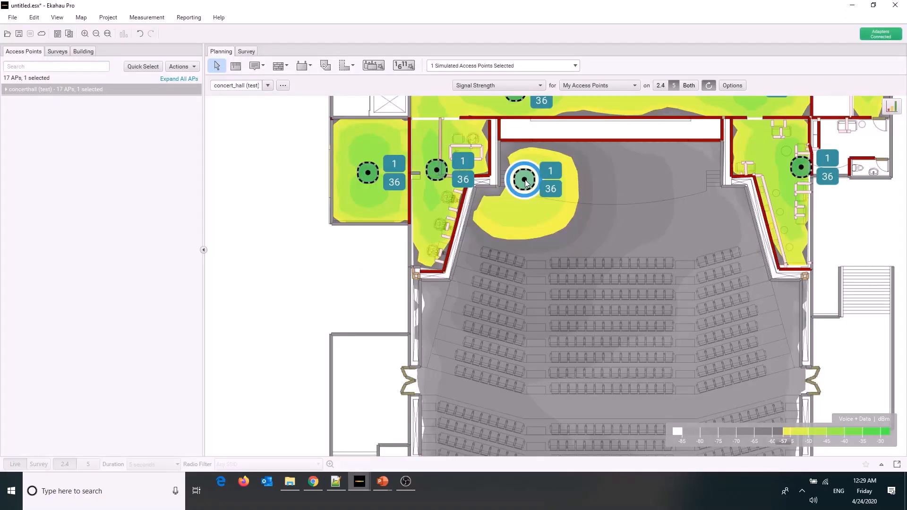
{"action": "left_click_drag", "start_coordinate": [526, 184], "coordinate": [526, 173]}
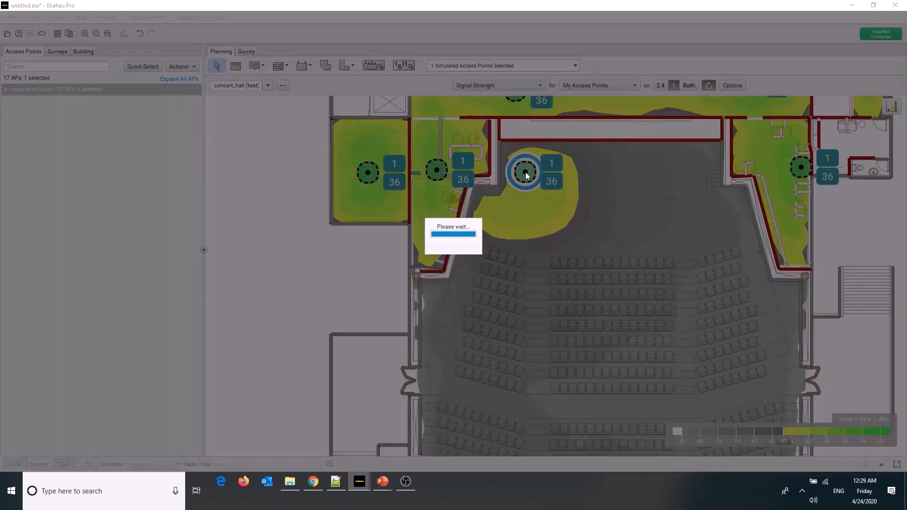
Place two more Cisco C9120p + AIR-ANT2513P4M-N access points across the stage, evenly spaced in line with the existing one
{"action": "scroll", "coordinate": [503, 188], "scroll_direction": "down", "scroll_amount": 3}
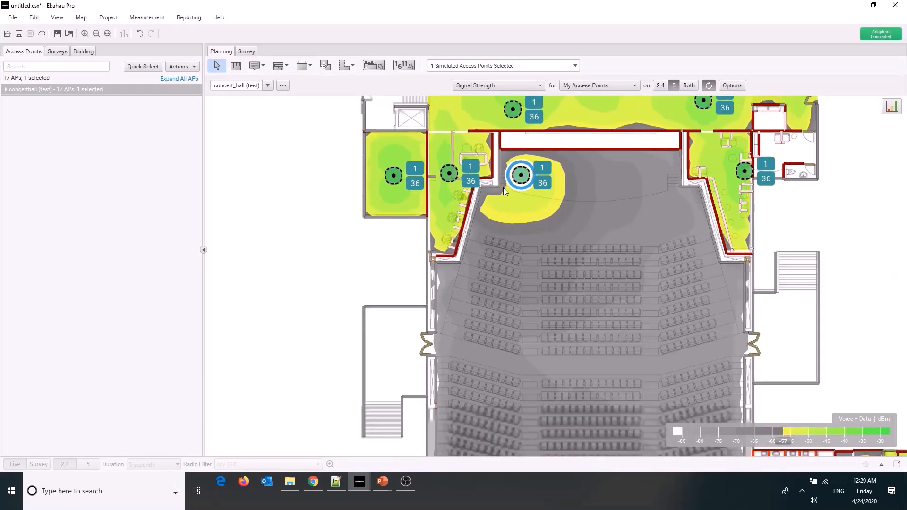
{"action": "scroll", "coordinate": [510, 276], "scroll_direction": "down", "scroll_amount": 1}
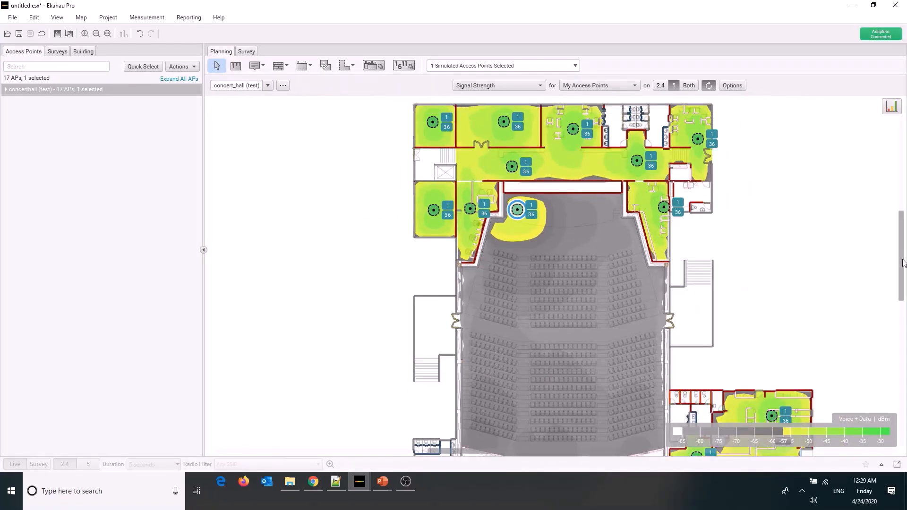
{"action": "left_click_drag", "start_coordinate": [901, 261], "coordinate": [902, 272]}
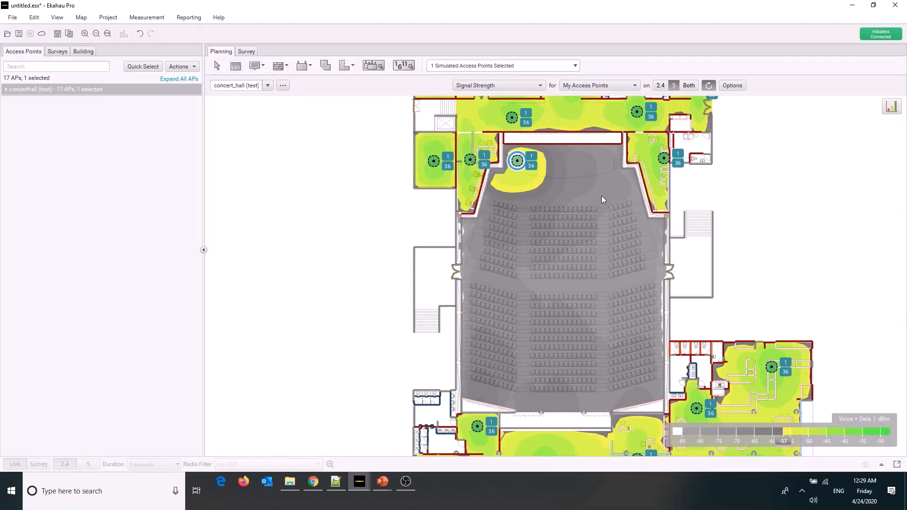
{"action": "left_click_drag", "start_coordinate": [602, 196], "coordinate": [602, 395]}
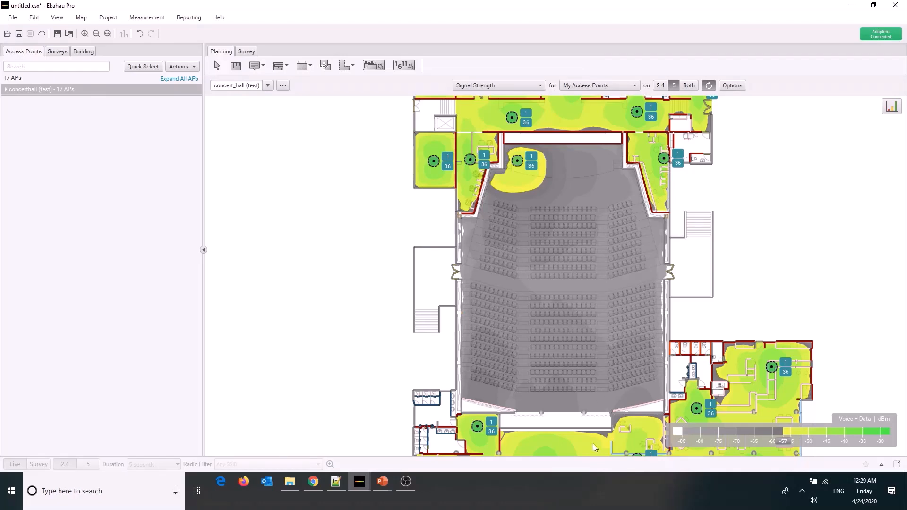
{"action": "mouse_move", "coordinate": [593, 444]}
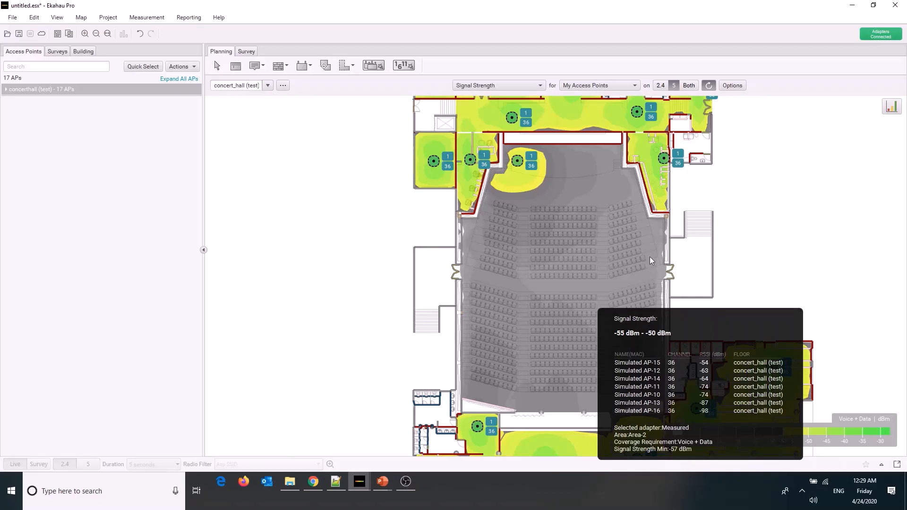
{"action": "left_click", "coordinate": [305, 68]}
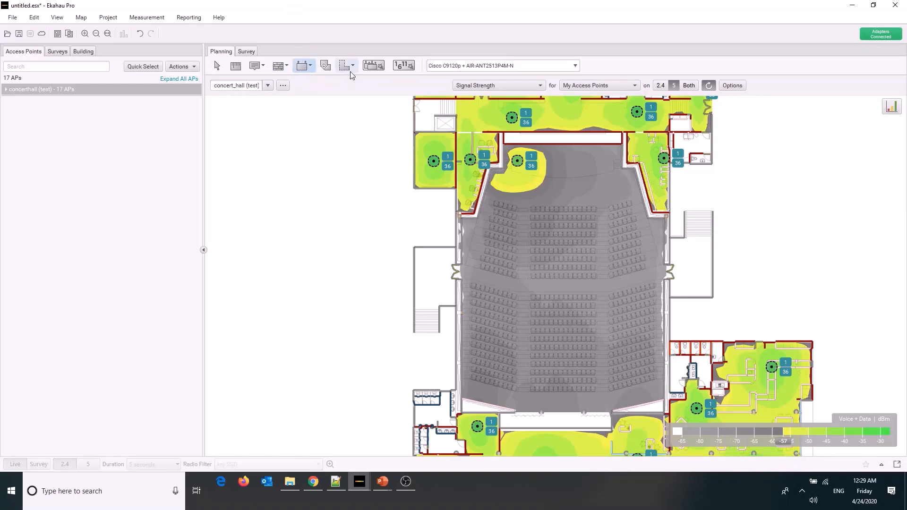
{"action": "left_click", "coordinate": [563, 162]}
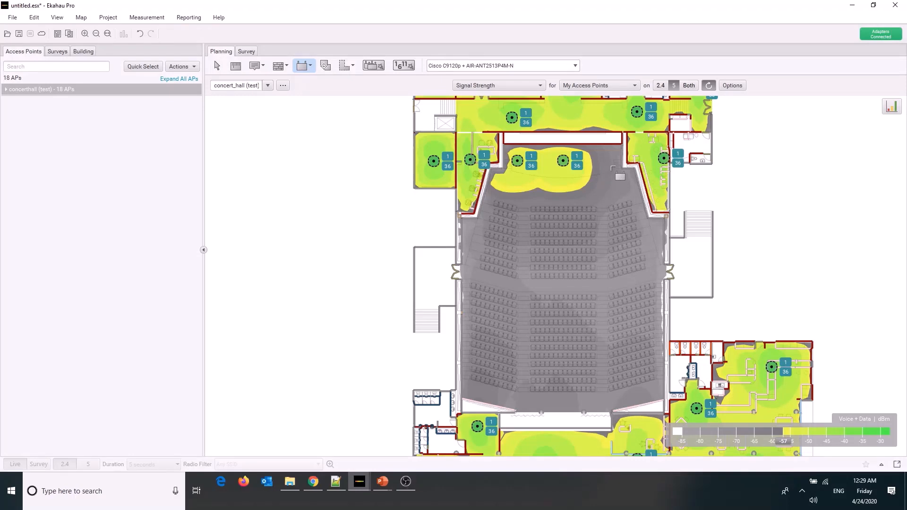
{"action": "left_click", "coordinate": [610, 162]}
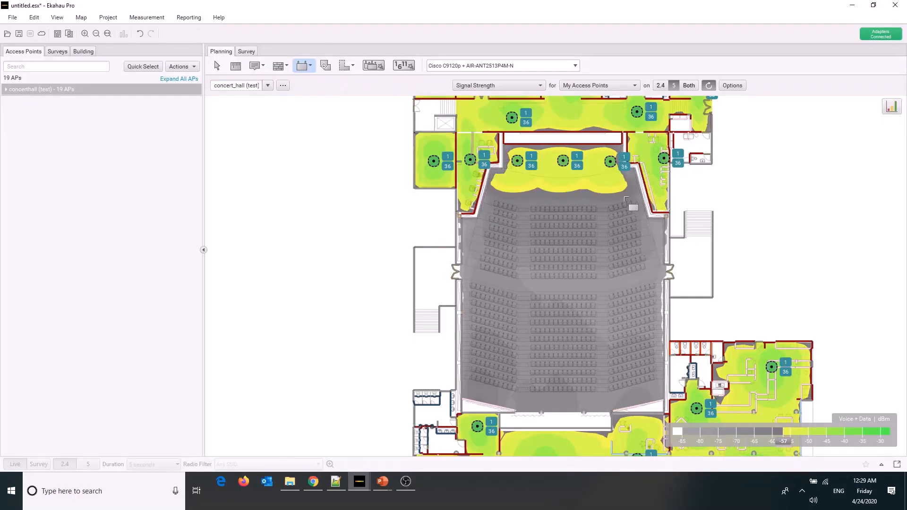
Place five more of these access points in a column down the right seating blocks, from the front row to the back
{"action": "left_click", "coordinate": [631, 200]}
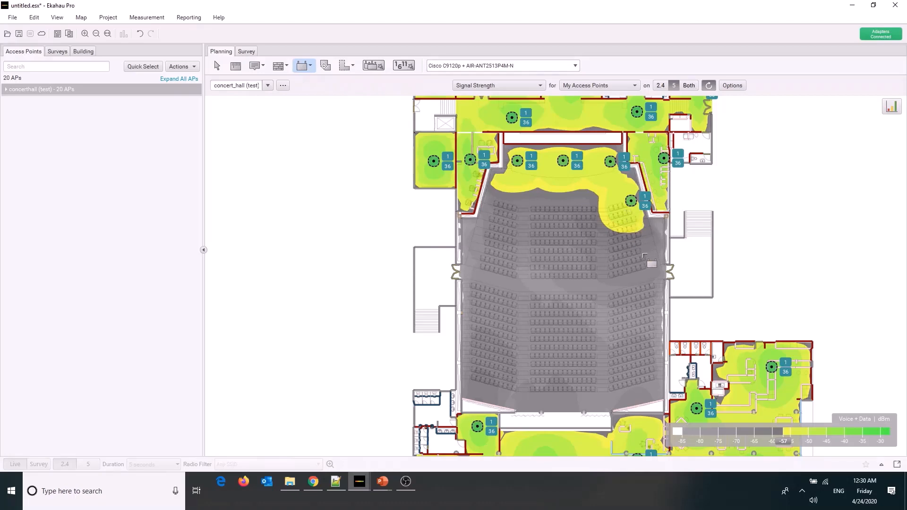
{"action": "left_click", "coordinate": [641, 246]}
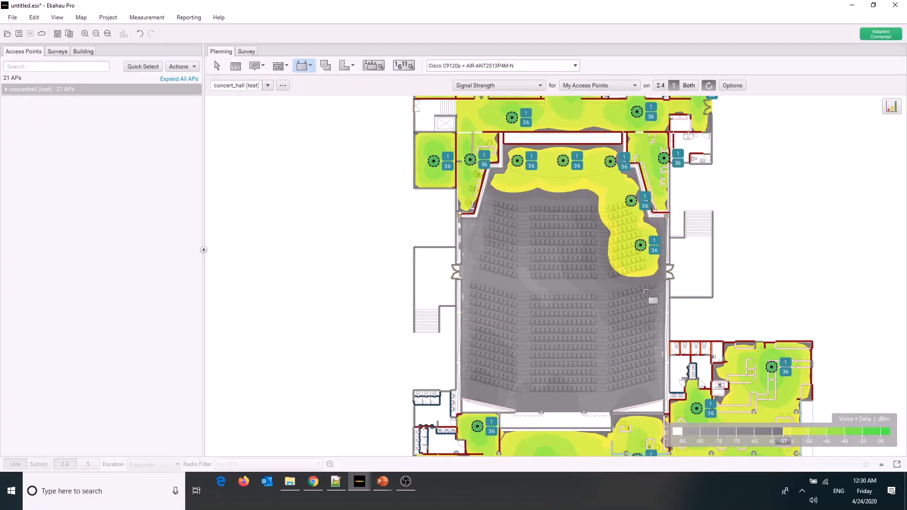
{"action": "left_click", "coordinate": [645, 294]}
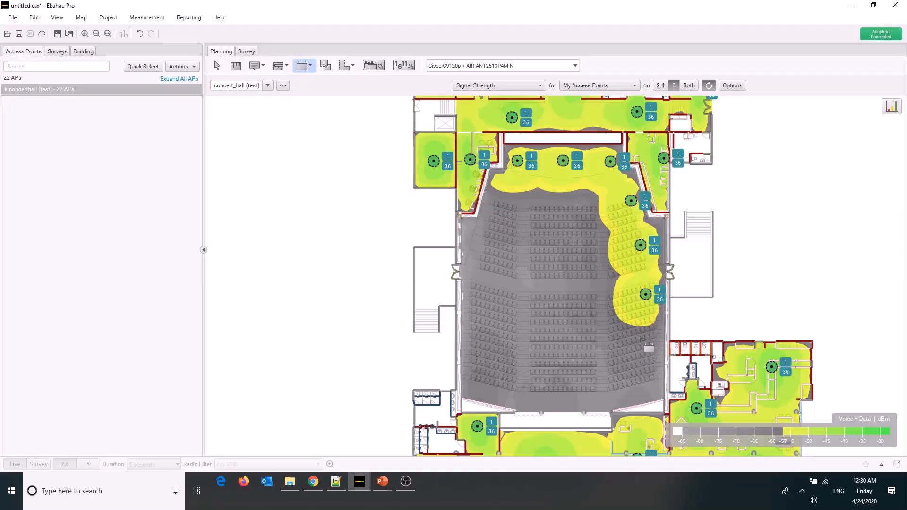
{"action": "left_click", "coordinate": [644, 340]}
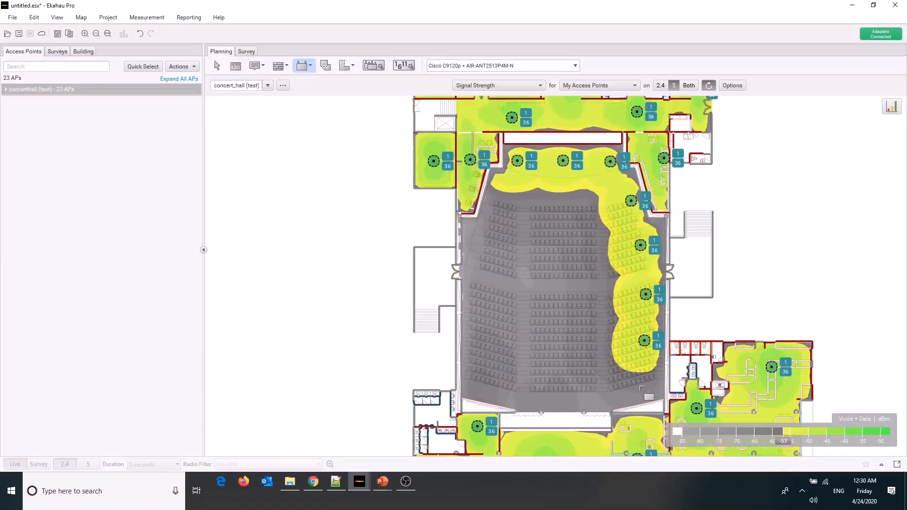
{"action": "left_click", "coordinate": [640, 393]}
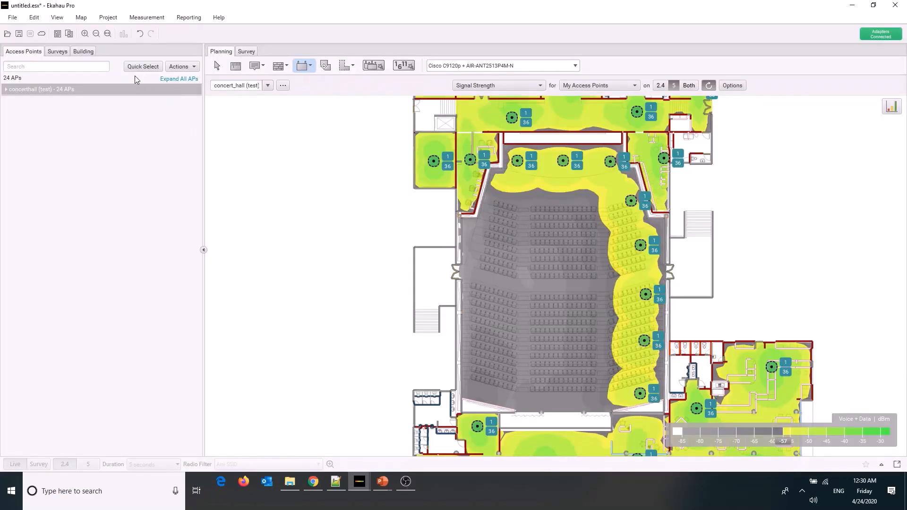
{"action": "left_click", "coordinate": [218, 65]}
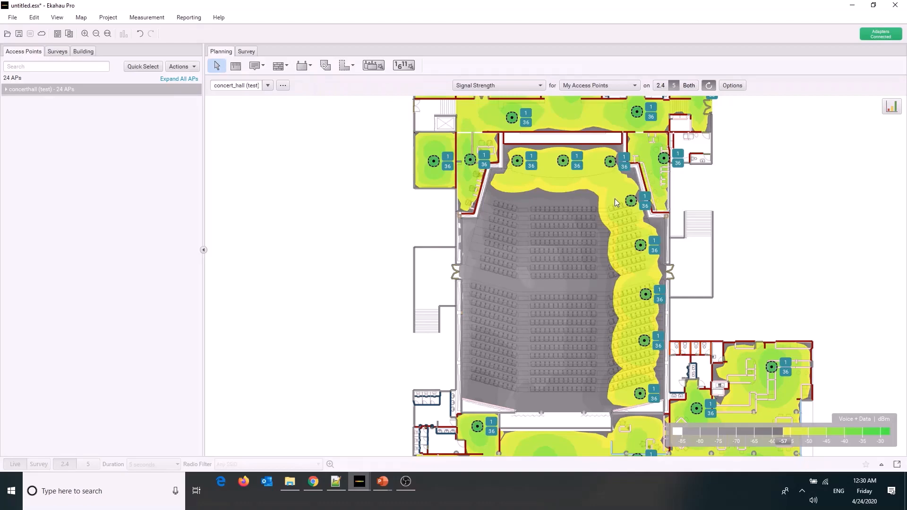
Shift the front access point of the right seating column slightly toward the back, and undo the stray change that follows
{"action": "left_click", "coordinate": [630, 203]}
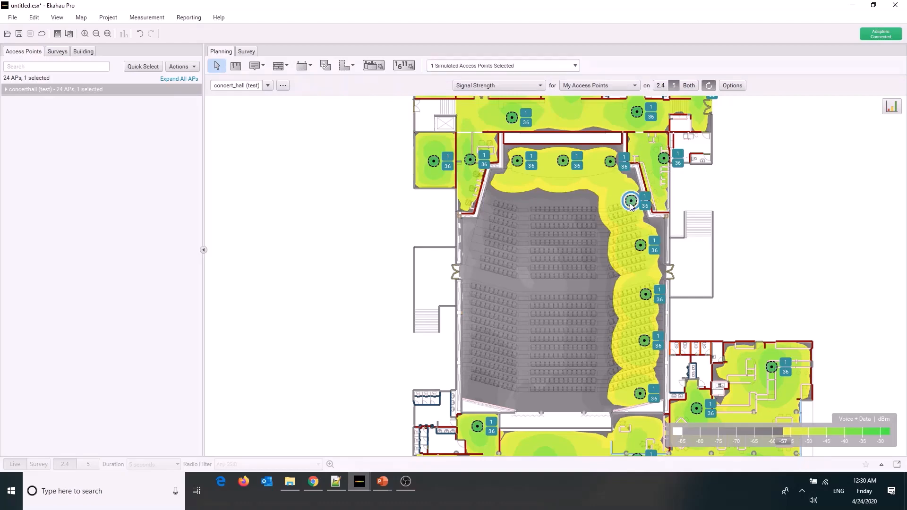
{"action": "left_click_drag", "start_coordinate": [631, 211], "coordinate": [521, 216]}
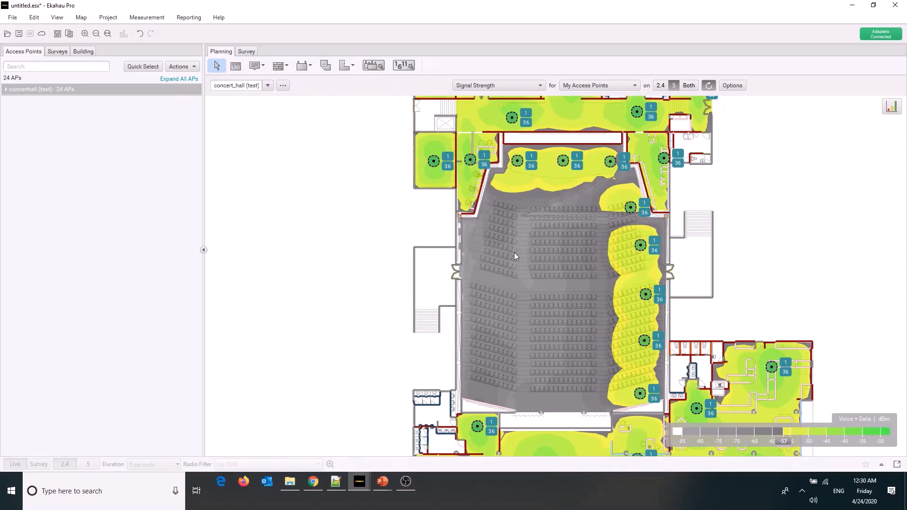
{"action": "key", "text": "ctrl+z"}
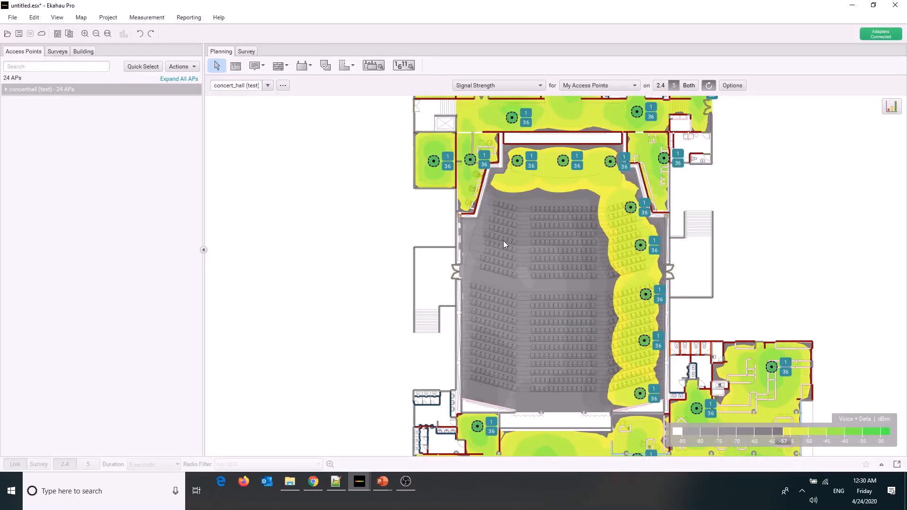
Hide the walls on the concert hall floor plan
{"action": "left_click", "coordinate": [58, 17]}
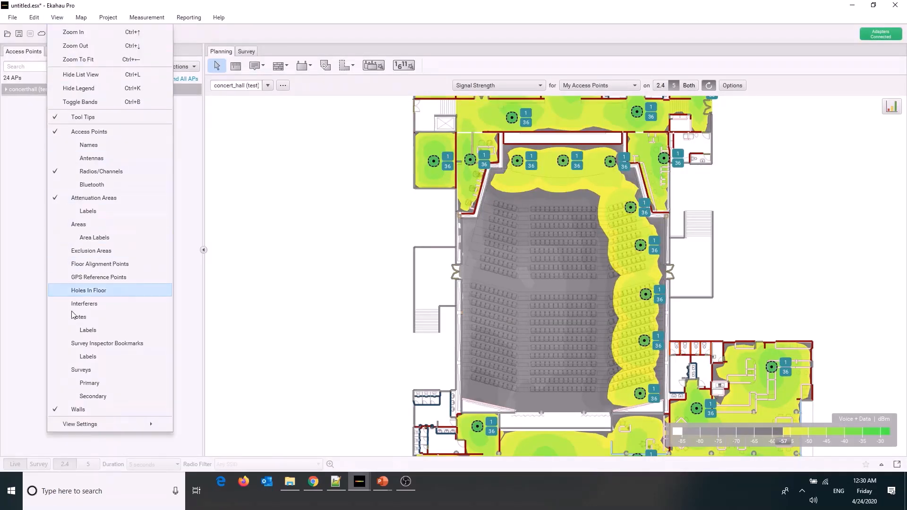
{"action": "left_click", "coordinate": [73, 409]}
{"action": "left_click", "coordinate": [570, 280]}
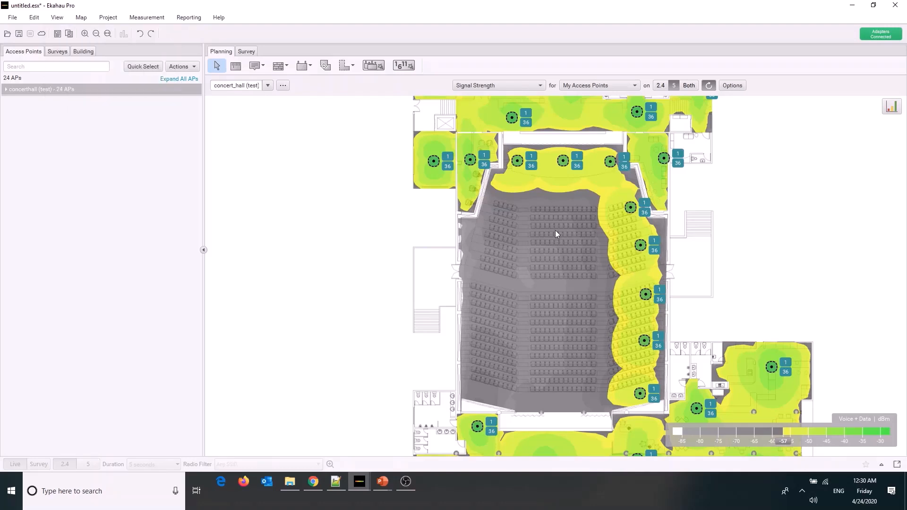
{"action": "left_click_drag", "start_coordinate": [636, 220], "coordinate": [493, 143]}
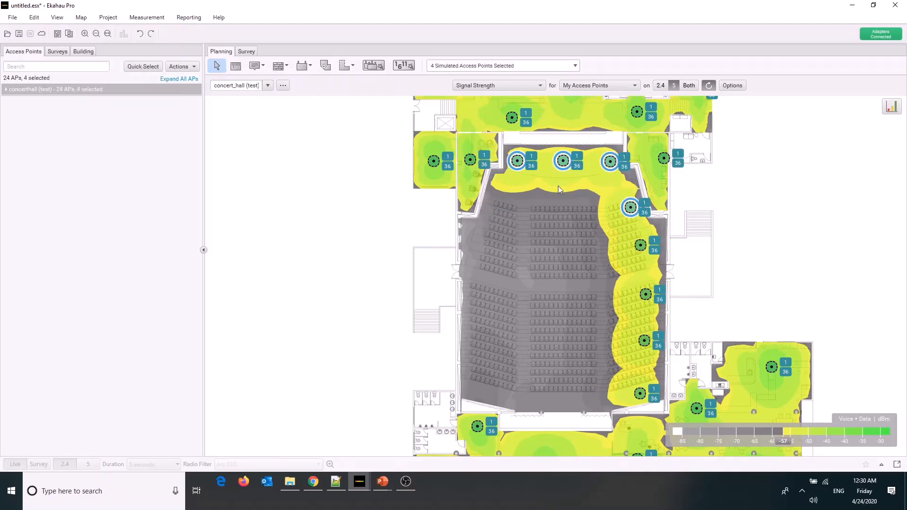
Set the mounting height of the second access point from the front in the right seating column to 8 m
{"action": "left_click", "coordinate": [634, 250]}
{"action": "left_click", "coordinate": [179, 66]}
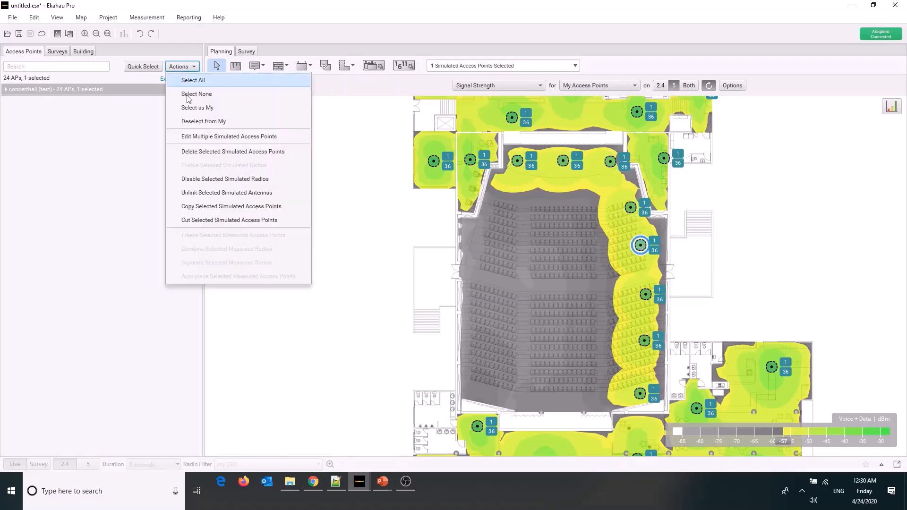
{"action": "left_click", "coordinate": [191, 137]}
{"action": "double_click", "coordinate": [402, 235]}
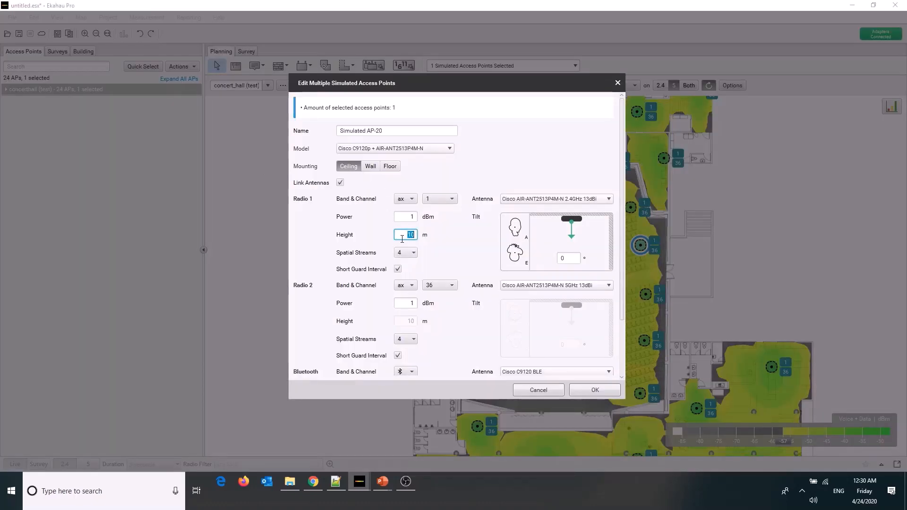
{"action": "type", "text": "8"}
{"action": "key", "text": "Tab"}
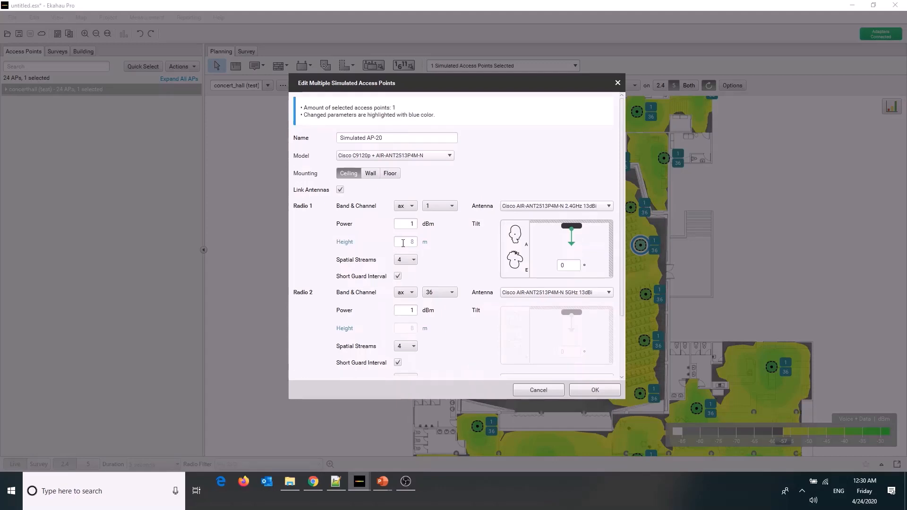
{"action": "left_click", "coordinate": [609, 390]}
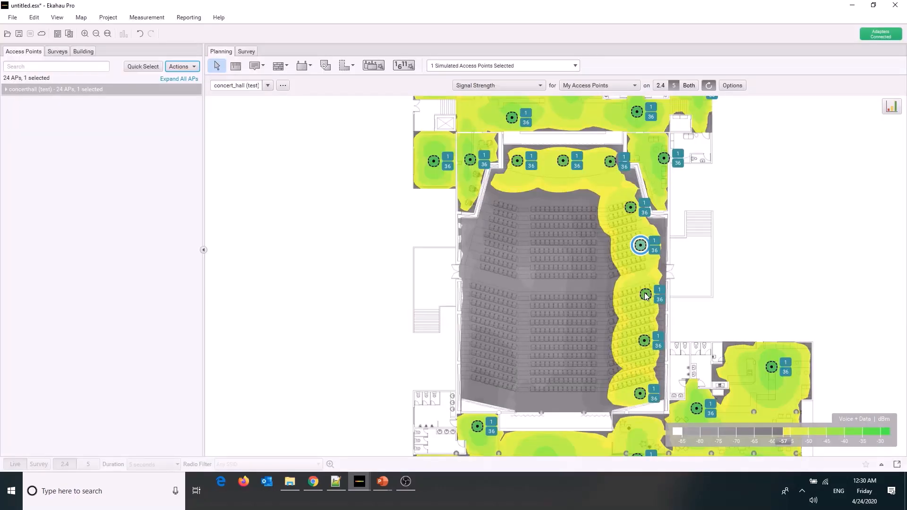
Set the mounting height of the third access point in the right seating column to 6 m
{"action": "left_click", "coordinate": [646, 294]}
{"action": "right_click", "coordinate": [645, 295]}
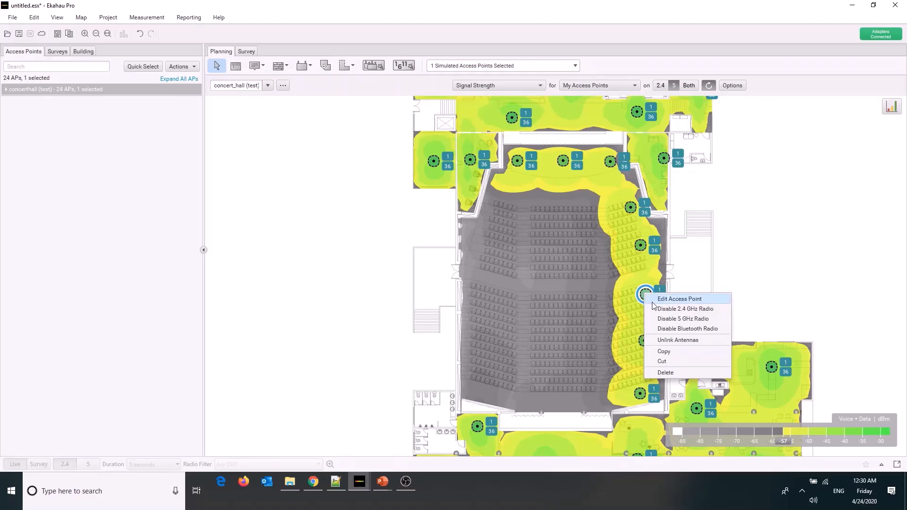
{"action": "left_click", "coordinate": [661, 299]}
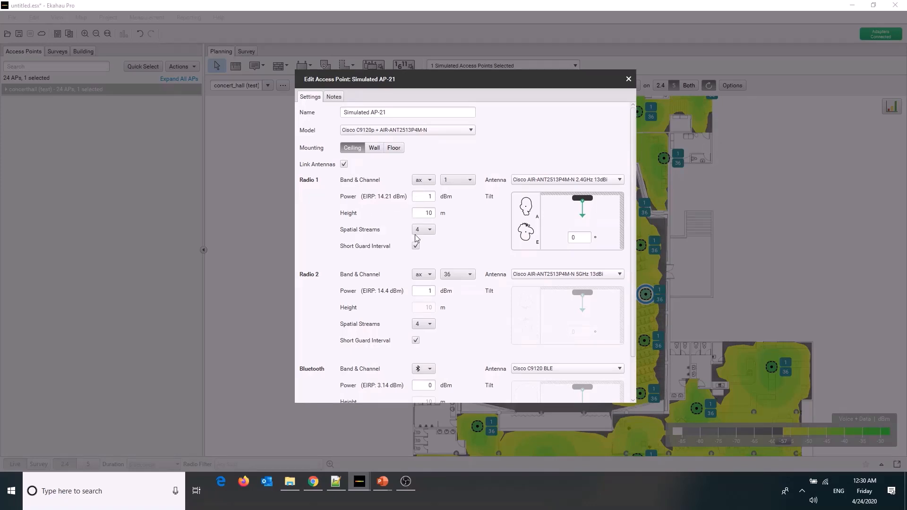
{"action": "double_click", "coordinate": [427, 215]}
{"action": "type", "text": "6"}
{"action": "key", "text": "Return"}
{"action": "left_click", "coordinate": [628, 79]}
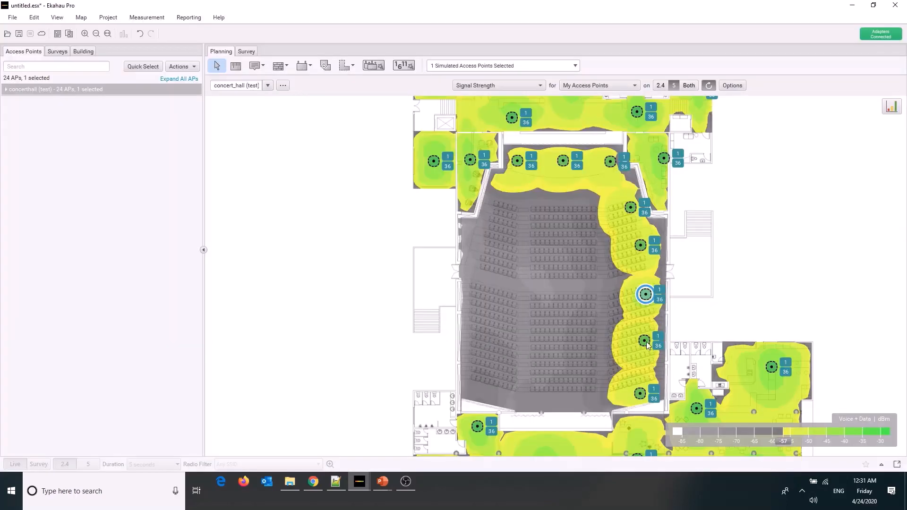
Set the mounting height of the fourth access point in the right seating column to 5 m
{"action": "left_click", "coordinate": [645, 343]}
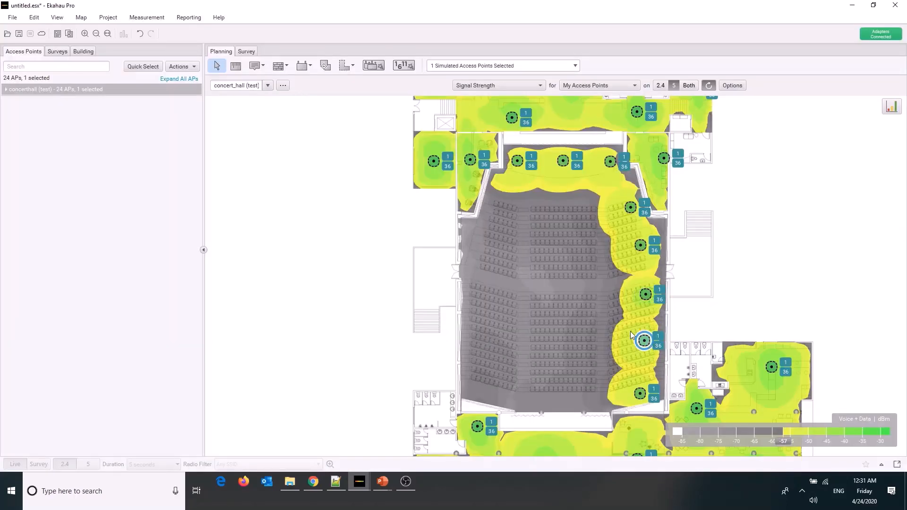
{"action": "left_click", "coordinate": [191, 67]}
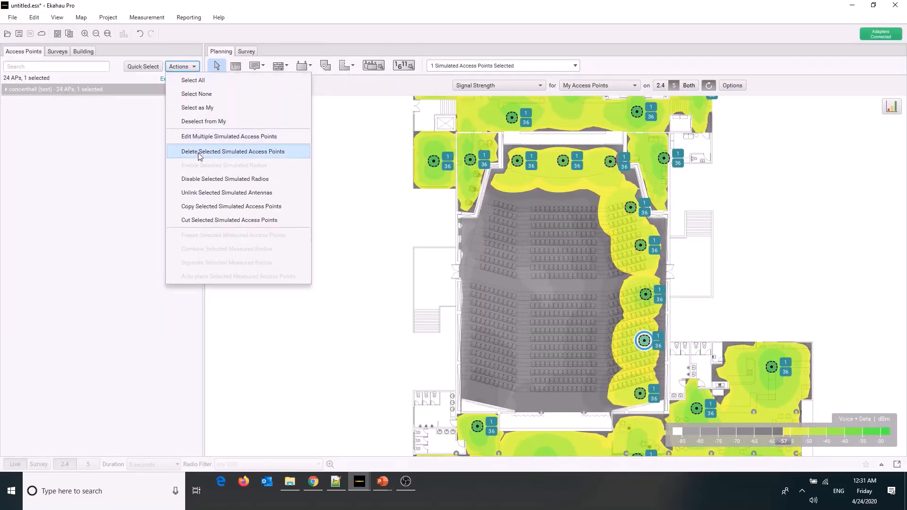
{"action": "left_click", "coordinate": [200, 136]}
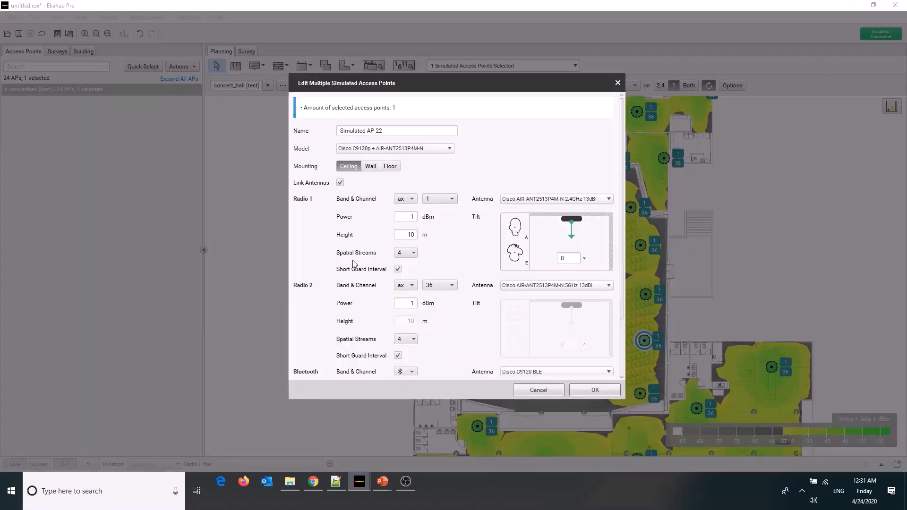
{"action": "double_click", "coordinate": [411, 236]}
{"action": "type", "text": "5"}
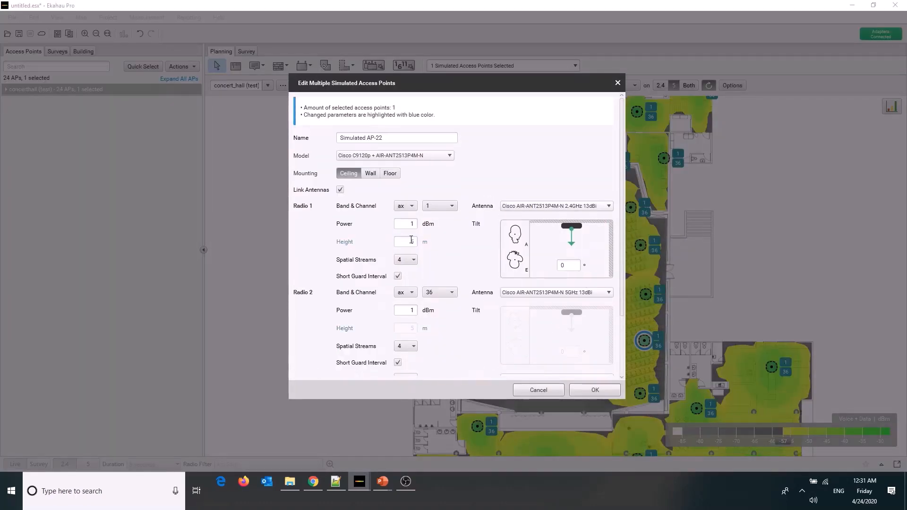
{"action": "left_click", "coordinate": [596, 388]}
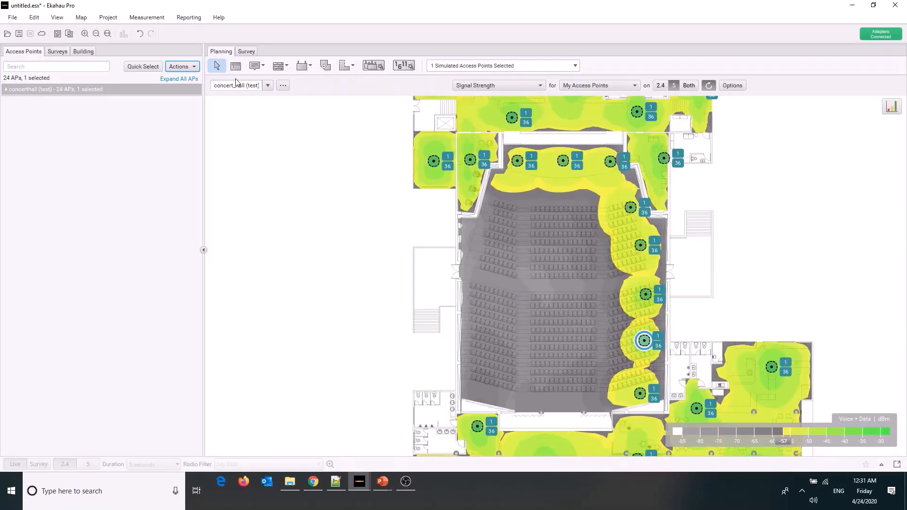
Set the mounting height of the rearmost access point in the right seating column to 4 m
{"action": "left_click", "coordinate": [640, 393]}
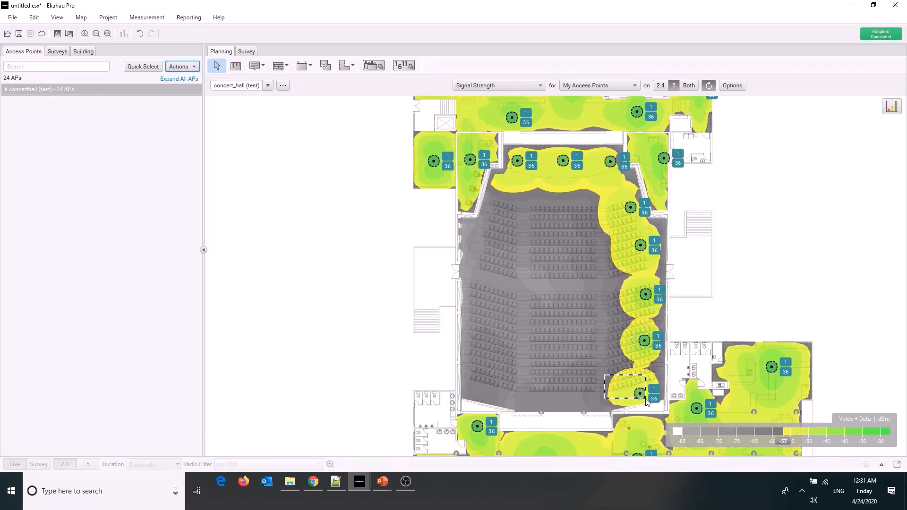
{"action": "left_click", "coordinate": [191, 69]}
{"action": "left_click", "coordinate": [215, 136]}
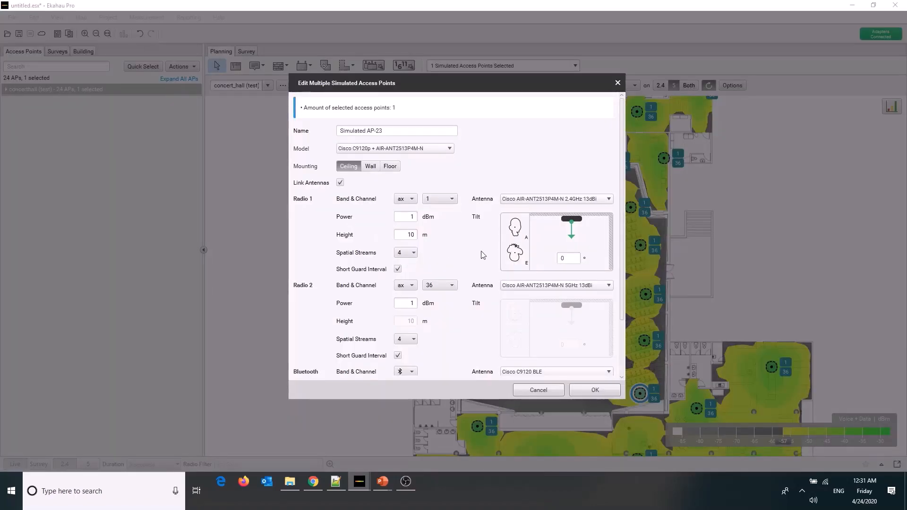
{"action": "double_click", "coordinate": [407, 235]}
{"action": "type", "text": "4"}
{"action": "key", "text": "Tab"}
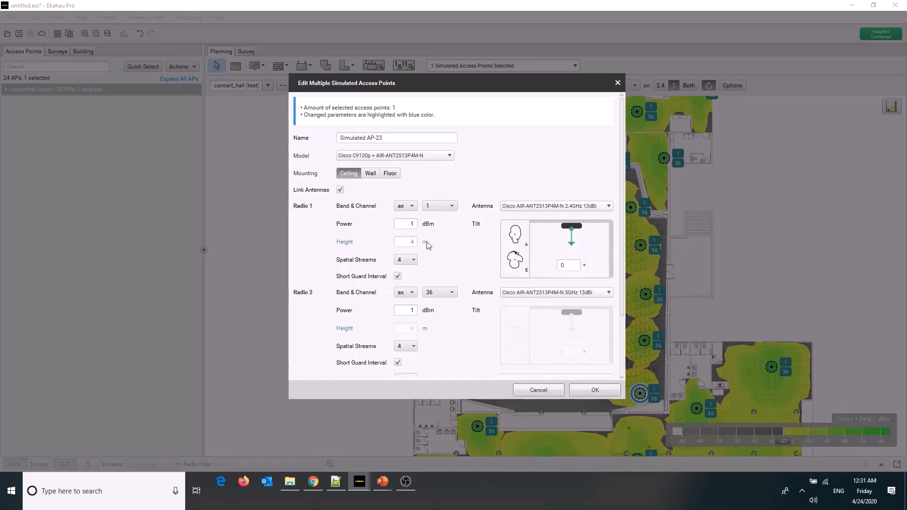
{"action": "left_click", "coordinate": [607, 392]}
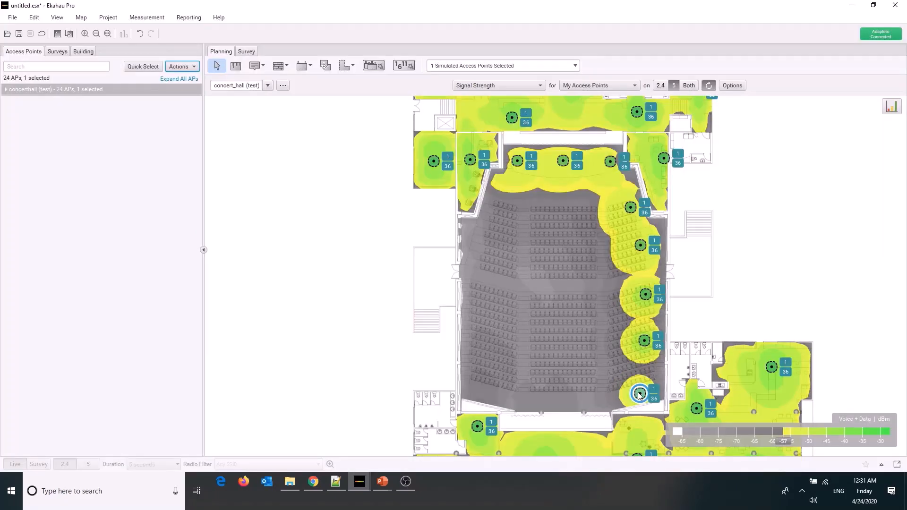
Close the coverage gaps in the right seating column by nudging its second access point backward and its two rearmost ones forward and outward
{"action": "left_click_drag", "start_coordinate": [642, 397], "coordinate": [648, 384]}
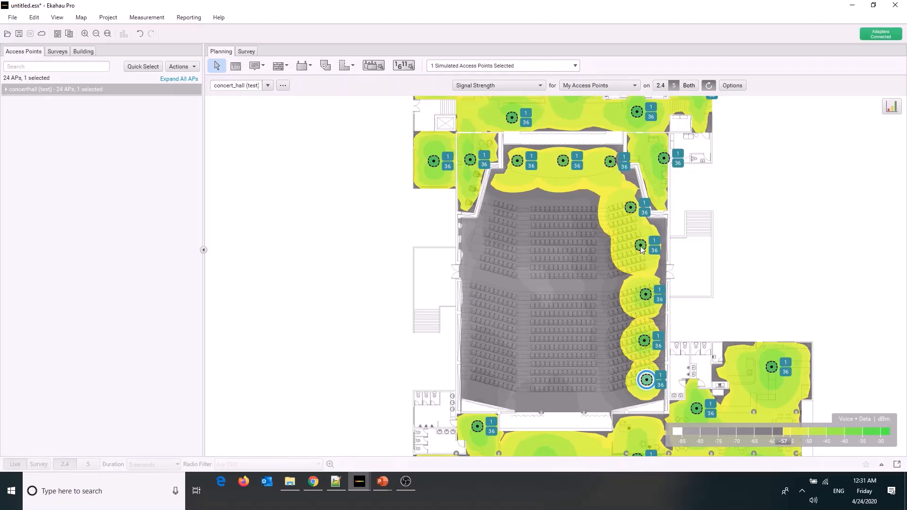
{"action": "left_click_drag", "start_coordinate": [641, 246], "coordinate": [640, 252]}
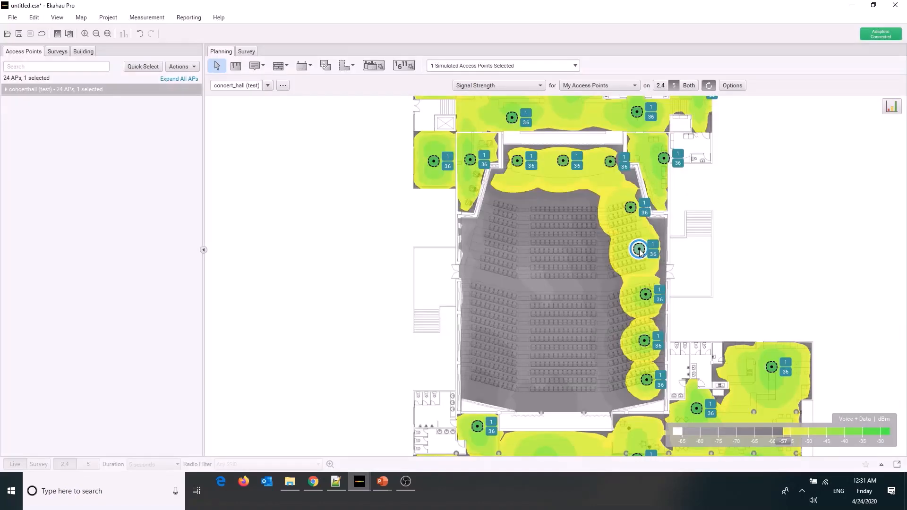
{"action": "left_click_drag", "start_coordinate": [646, 346], "coordinate": [650, 339]}
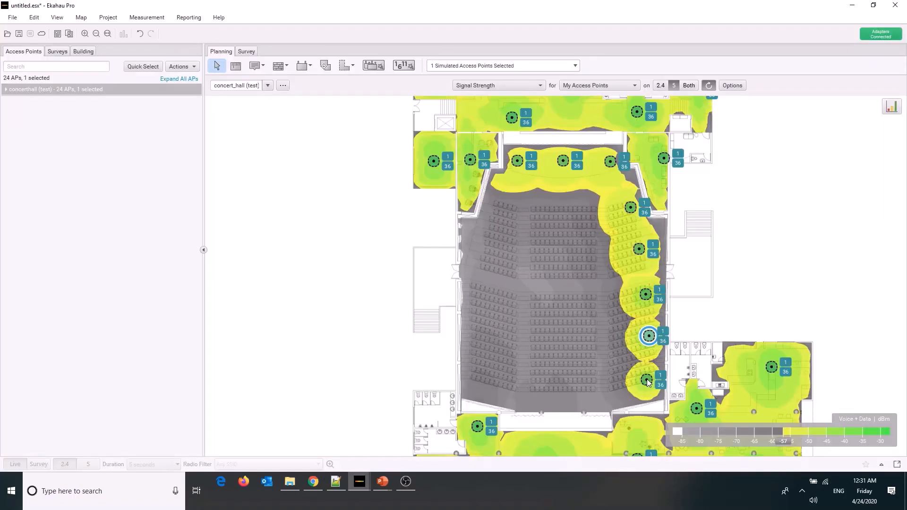
{"action": "left_click_drag", "start_coordinate": [648, 383], "coordinate": [653, 376]}
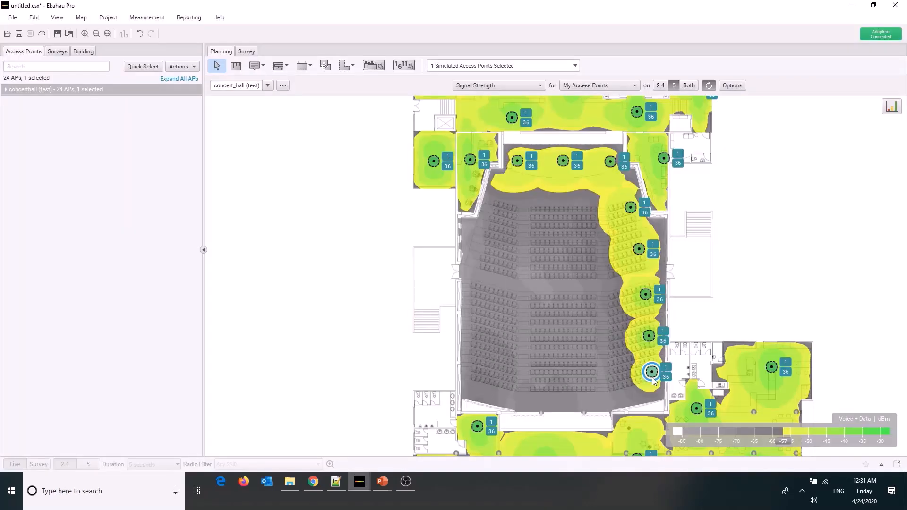
Paste another copy of the access point and place it behind the last seating row in the hall's back right corner
{"action": "left_click", "coordinate": [623, 396]}
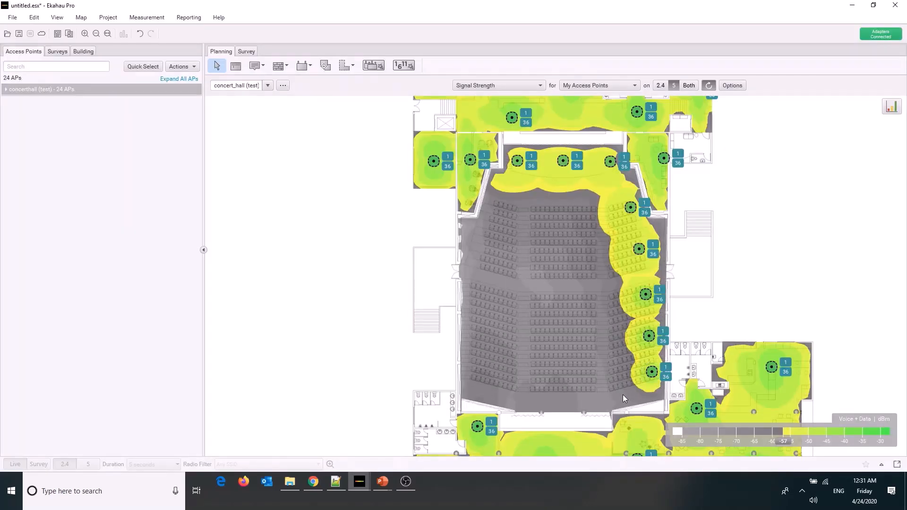
{"action": "key", "text": "ctrl+v"}
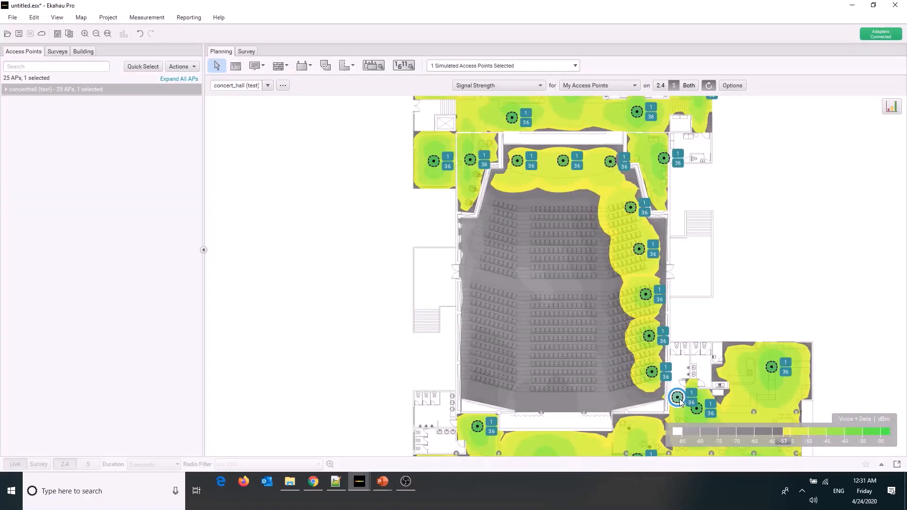
{"action": "left_click_drag", "start_coordinate": [680, 402], "coordinate": [637, 404]}
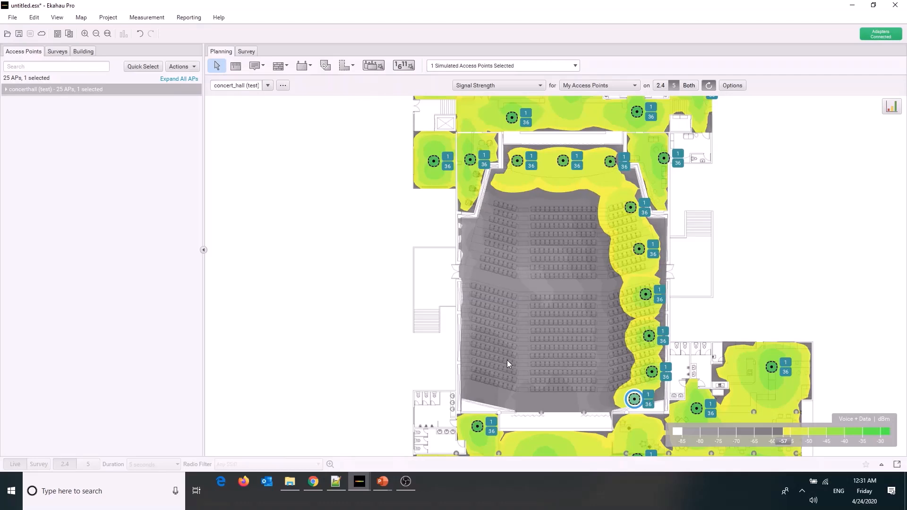
Switch to the HDX ~ Concert Area project and show its access points with their radios and channels on the floor plan
{"action": "mouse_move", "coordinate": [507, 361]}
{"action": "mouse_move", "coordinate": [364, 480]}
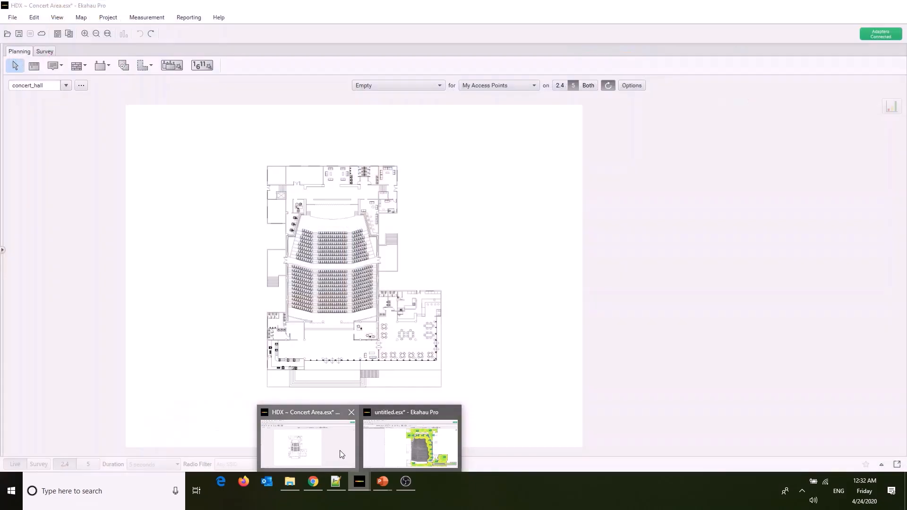
{"action": "left_click", "coordinate": [337, 433]}
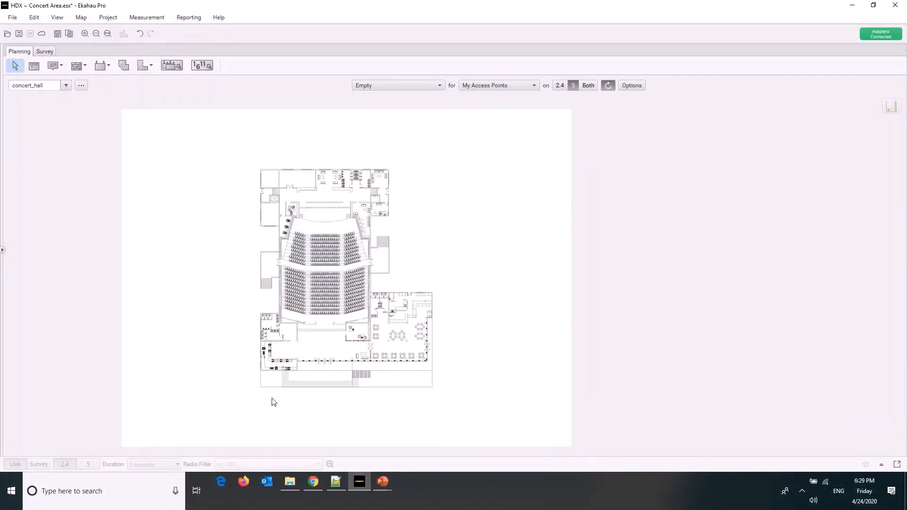
{"action": "left_click_drag", "start_coordinate": [213, 131], "coordinate": [488, 411]}
{"action": "left_click", "coordinate": [57, 17]}
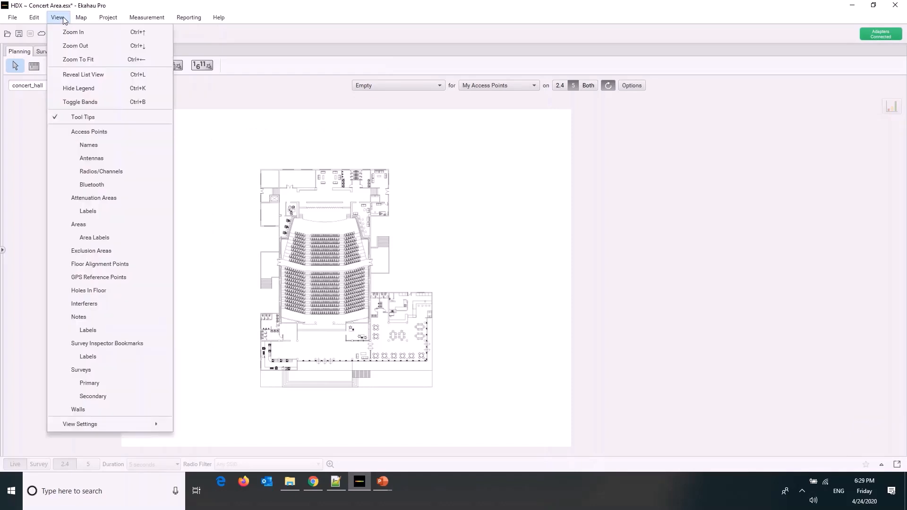
{"action": "left_click", "coordinate": [74, 172]}
{"action": "left_click", "coordinate": [532, 250]}
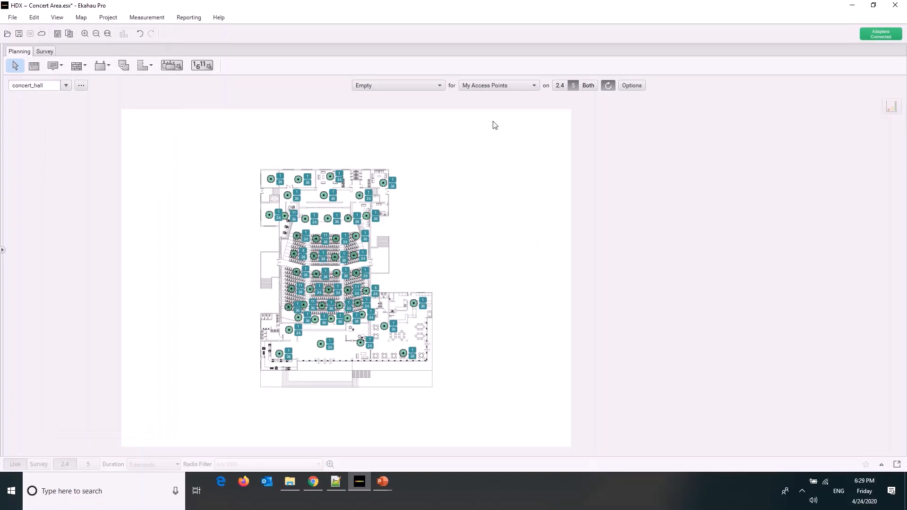
Display the Signal Strength heatmap for the concert hall in the HDX ~ Concert Area project
{"action": "left_click", "coordinate": [438, 86]}
{"action": "left_click", "coordinate": [398, 269]}
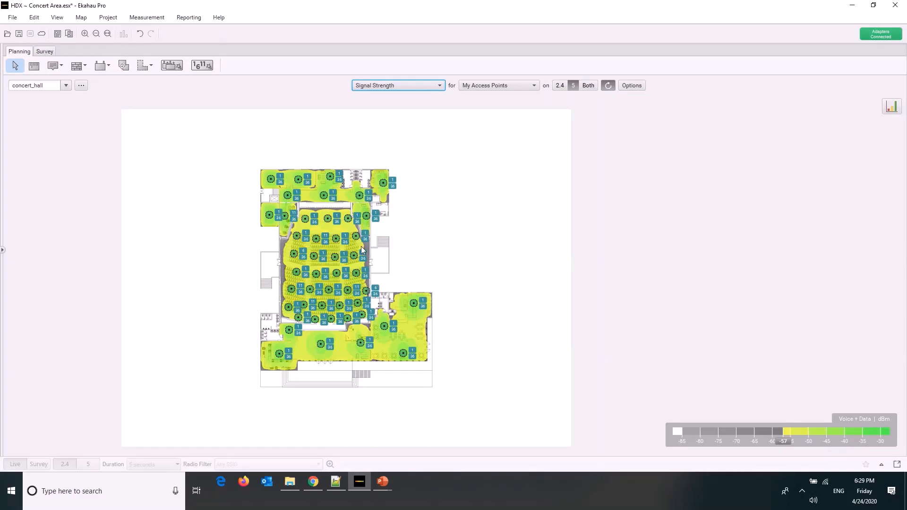
{"action": "scroll", "coordinate": [360, 246], "scroll_direction": "up", "scroll_amount": 3}
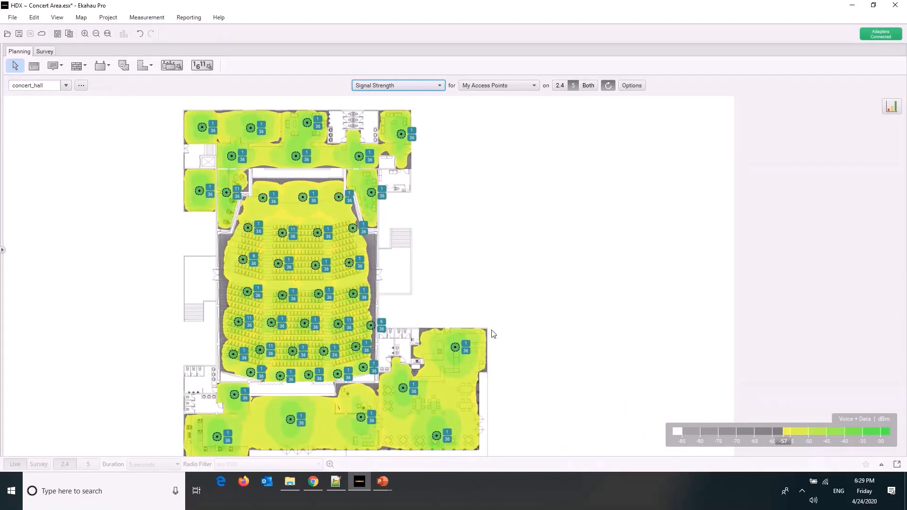
Examine the Signal Strength coverage in the lobby, the café area, behind the last seating row and along both side walls of the hall
{"action": "left_click_drag", "start_coordinate": [523, 316], "coordinate": [403, 432]}
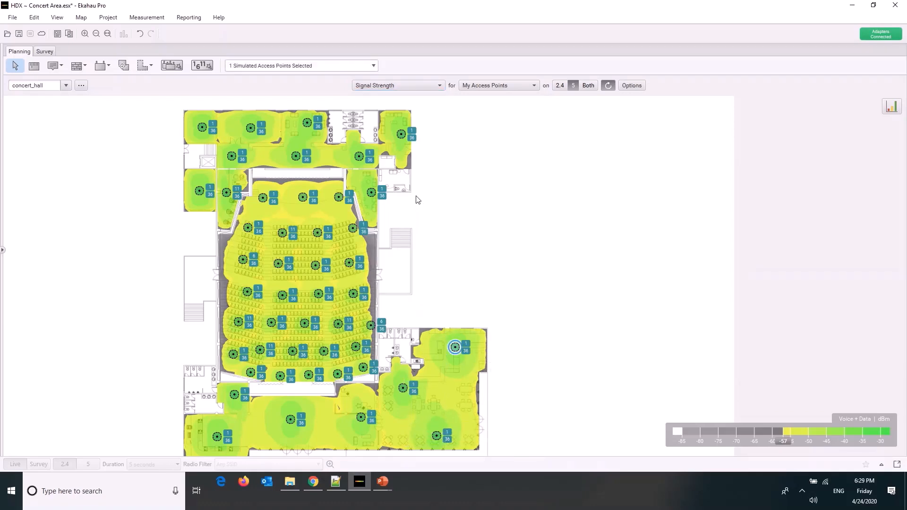
{"action": "scroll", "coordinate": [357, 165], "scroll_direction": "down", "scroll_amount": 1}
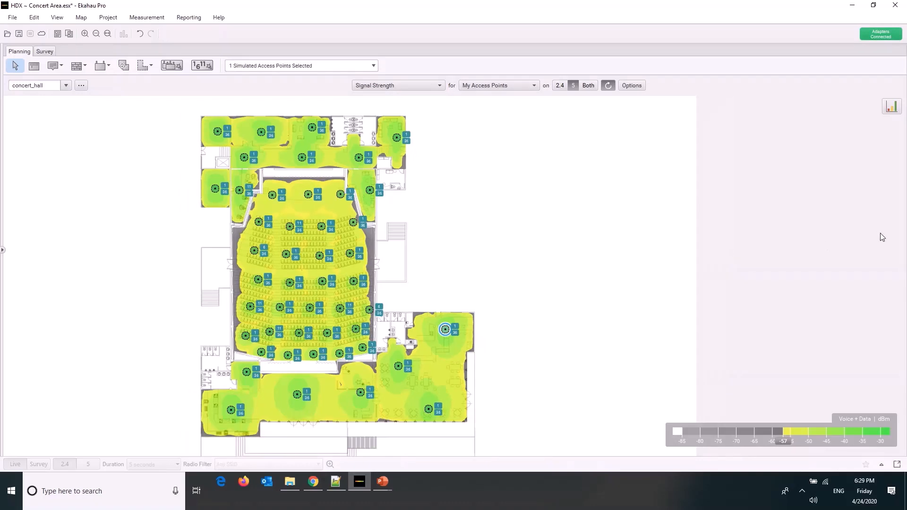
{"action": "scroll", "coordinate": [680, 318], "scroll_direction": "down", "scroll_amount": 1}
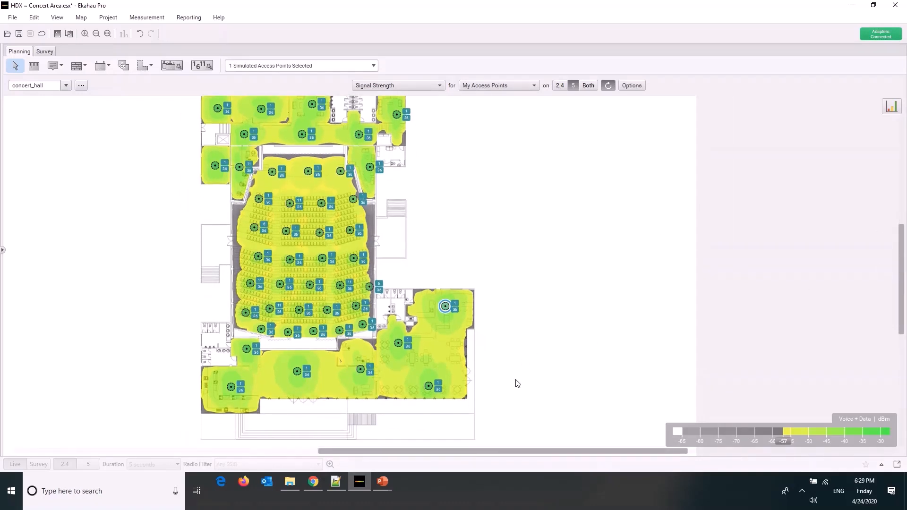
{"action": "left_click_drag", "start_coordinate": [415, 132], "coordinate": [394, 156]}
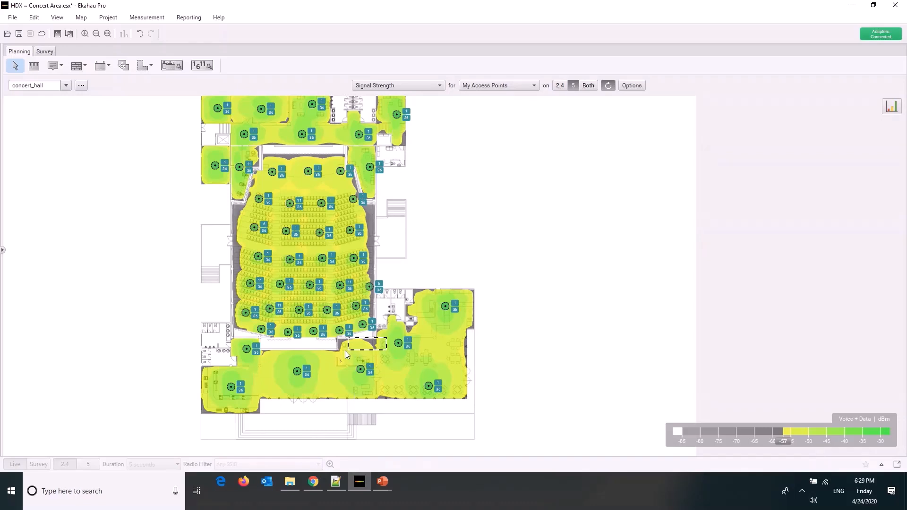
{"action": "left_click_drag", "start_coordinate": [345, 351], "coordinate": [331, 353]}
{"action": "left_click_drag", "start_coordinate": [479, 328], "coordinate": [459, 385]}
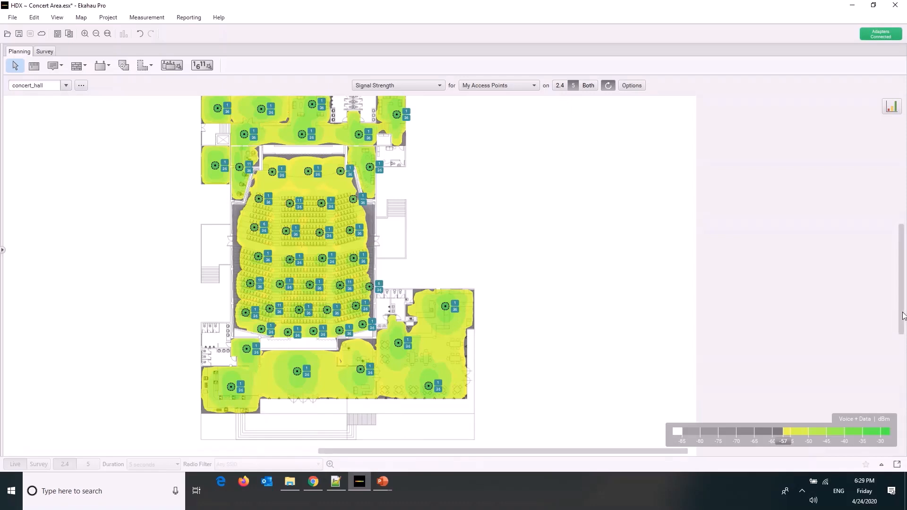
{"action": "left_click_drag", "start_coordinate": [901, 312], "coordinate": [901, 306]}
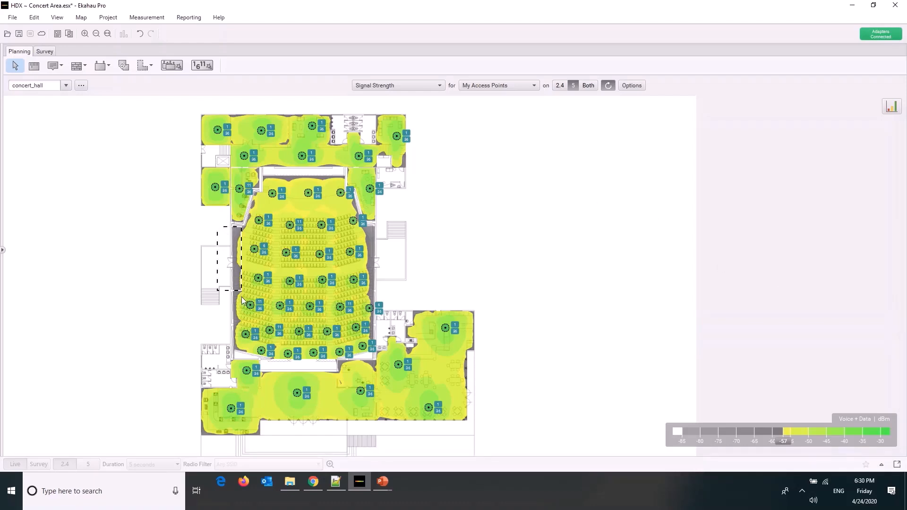
{"action": "left_click_drag", "start_coordinate": [388, 225], "coordinate": [362, 361]}
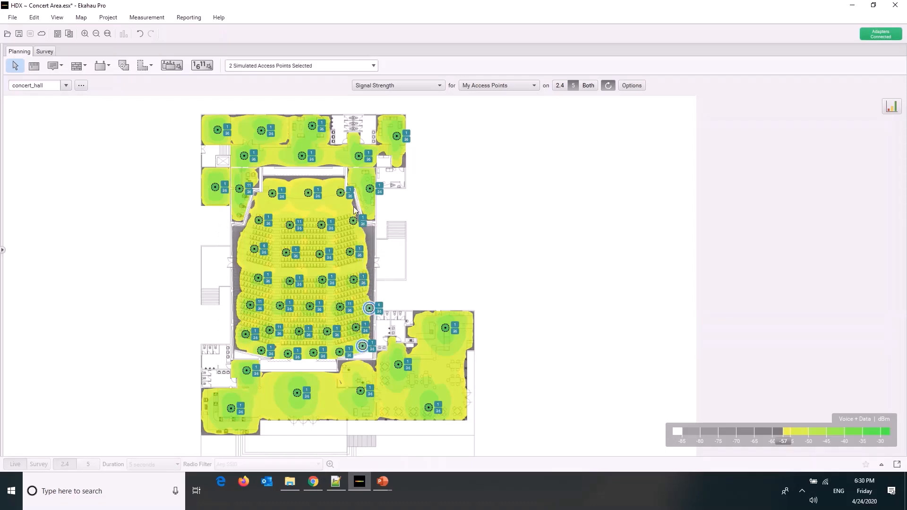
{"action": "left_click", "coordinate": [347, 173]}
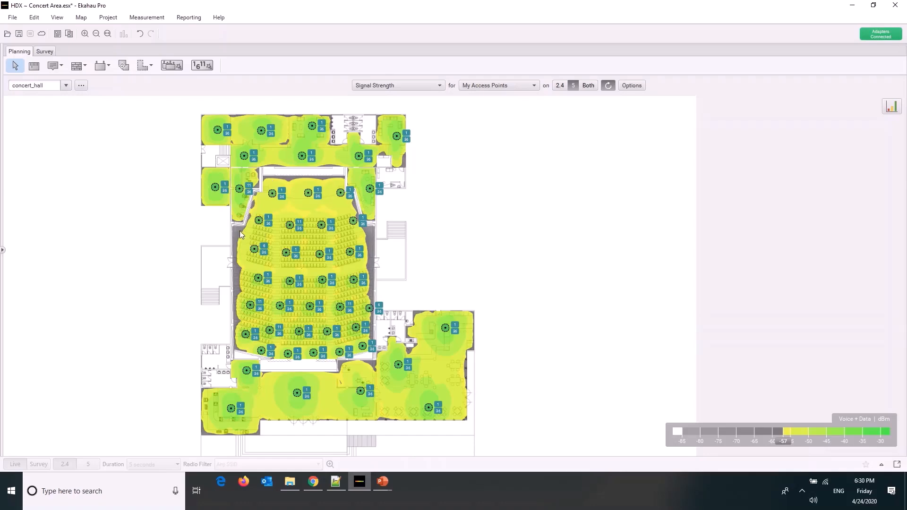
{"action": "left_click_drag", "start_coordinate": [221, 228], "coordinate": [250, 336]}
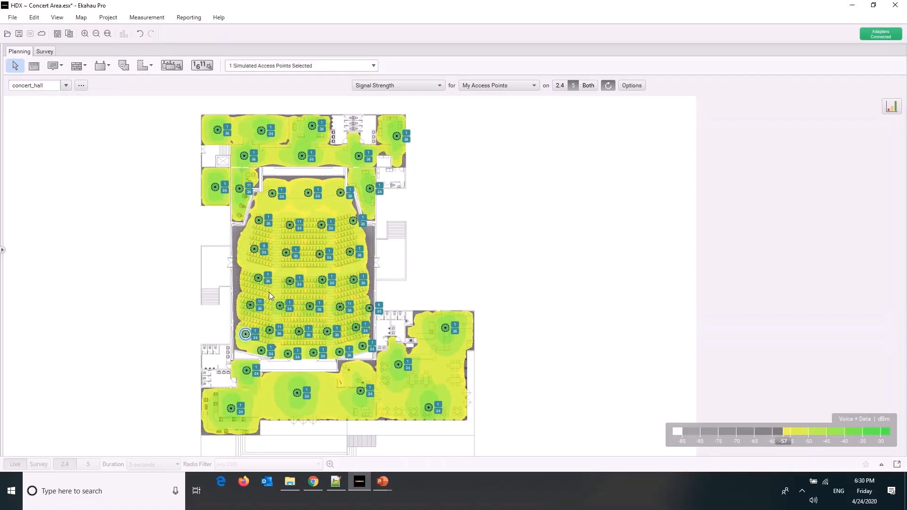
{"action": "mouse_move", "coordinate": [268, 293]}
Clear the Signal Strength heatmap from the floor plan and look over the visualization types, access point filter choices and shared visualization options
{"action": "left_click", "coordinate": [421, 87]}
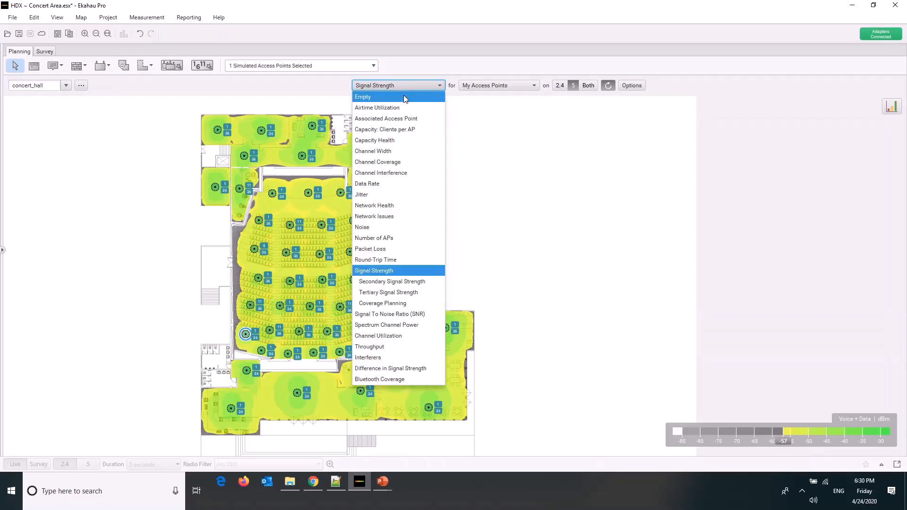
{"action": "left_click", "coordinate": [403, 96]}
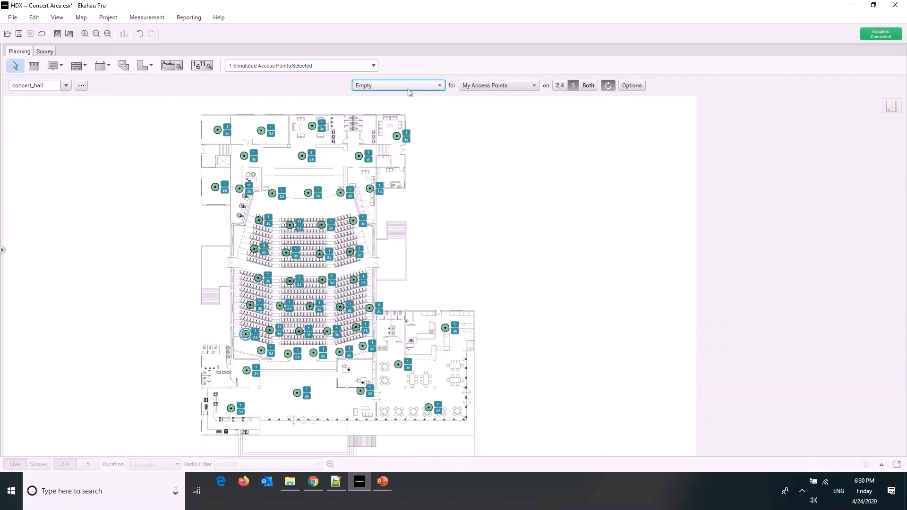
{"action": "left_click", "coordinate": [409, 90]}
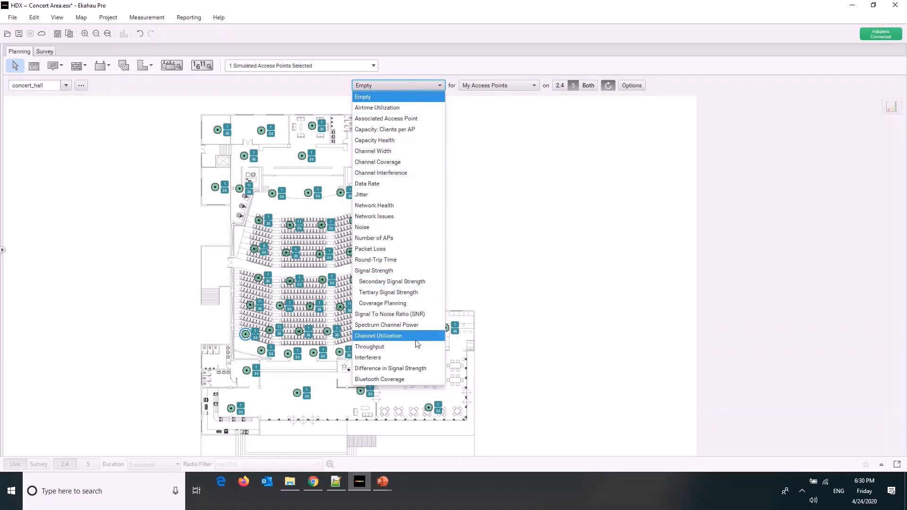
{"action": "left_click", "coordinate": [427, 82]}
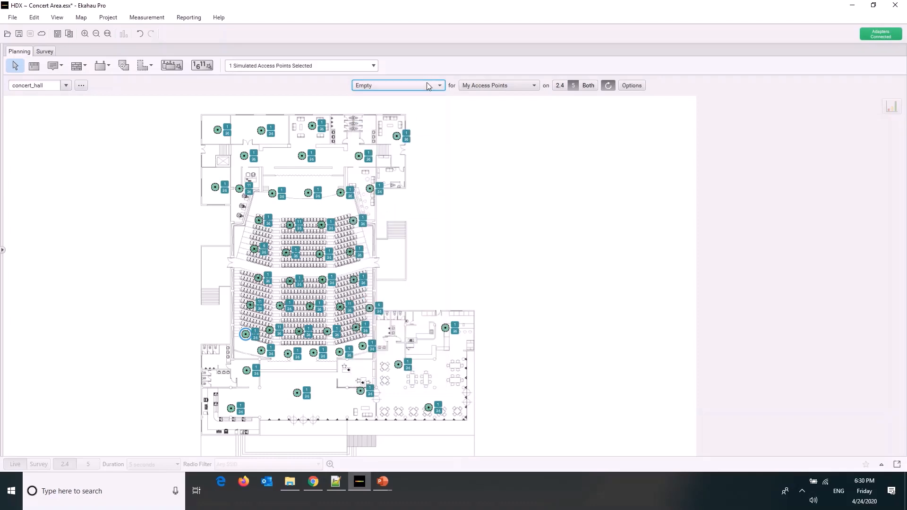
{"action": "left_click", "coordinate": [478, 88]}
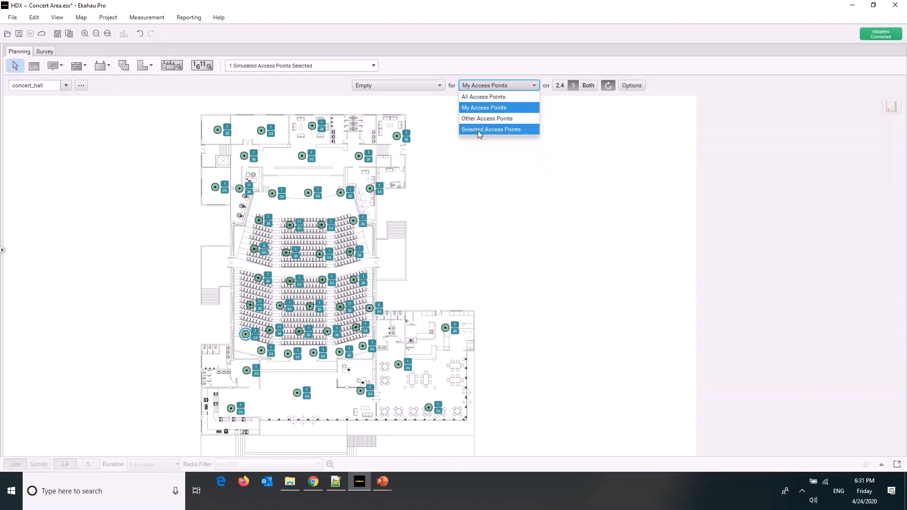
{"action": "left_click", "coordinate": [583, 98]}
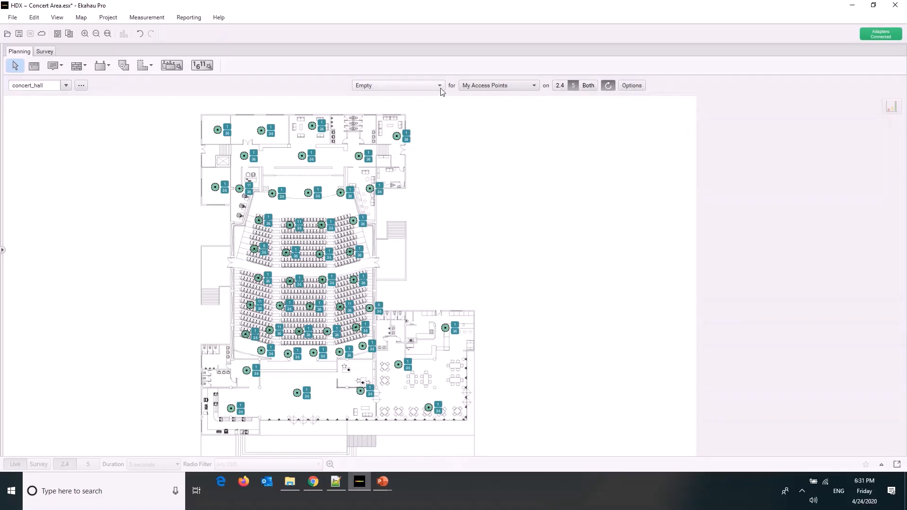
{"action": "left_click", "coordinate": [630, 87]}
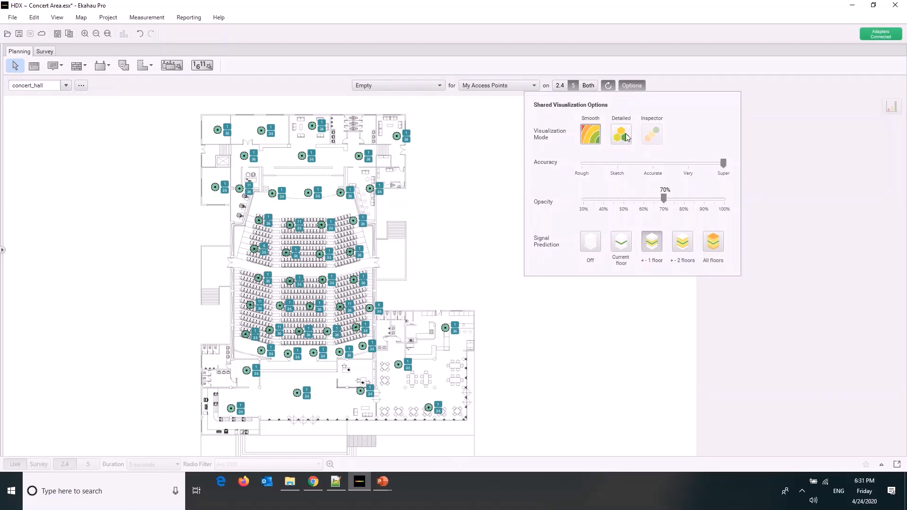
Inspect the Airtime Utilization heatmap across the whole floor plan and return the visualization to Empty
{"action": "left_click", "coordinate": [435, 87]}
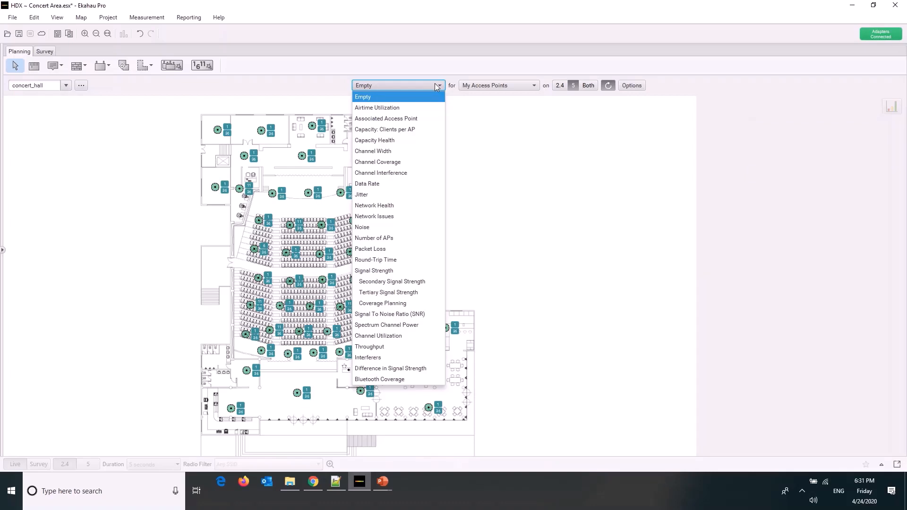
{"action": "left_click", "coordinate": [428, 108]}
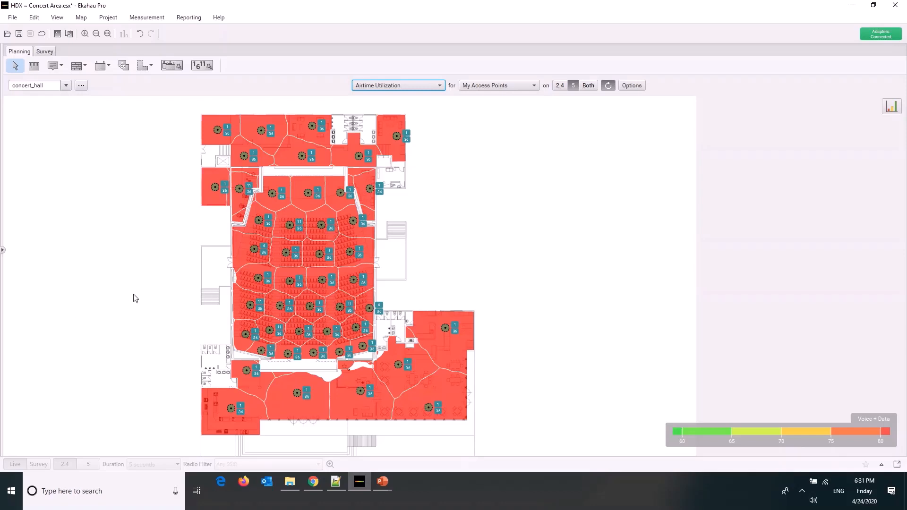
{"action": "left_click_drag", "start_coordinate": [543, 135], "coordinate": [118, 427]}
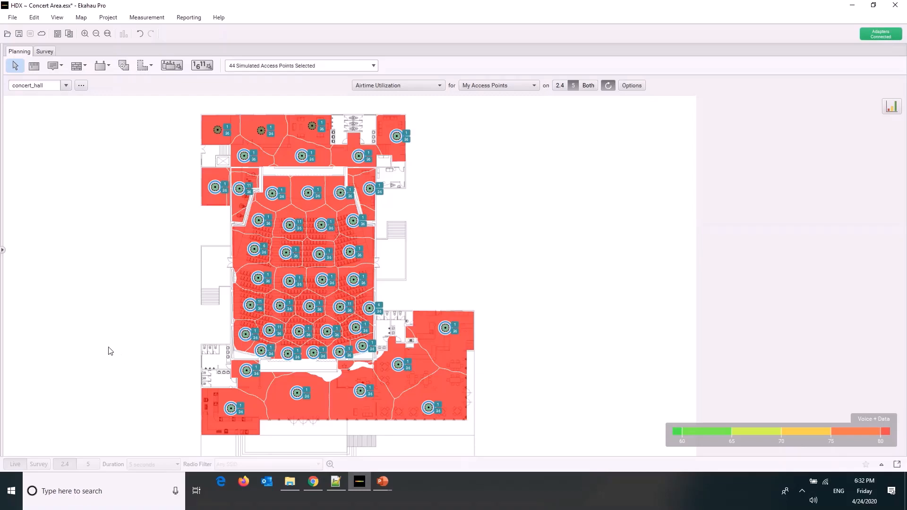
{"action": "left_click", "coordinate": [396, 88]}
{"action": "left_click", "coordinate": [395, 93]}
{"action": "left_click", "coordinate": [484, 126]}
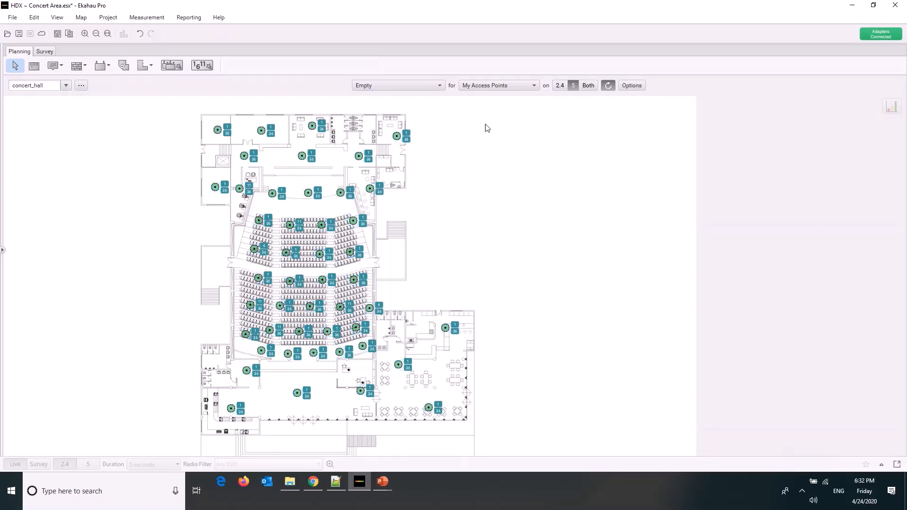
{"action": "left_click_drag", "start_coordinate": [513, 117], "coordinate": [153, 423]}
{"action": "left_click_drag", "start_coordinate": [184, 117], "coordinate": [474, 430]}
{"action": "left_click_drag", "start_coordinate": [471, 116], "coordinate": [189, 446]}
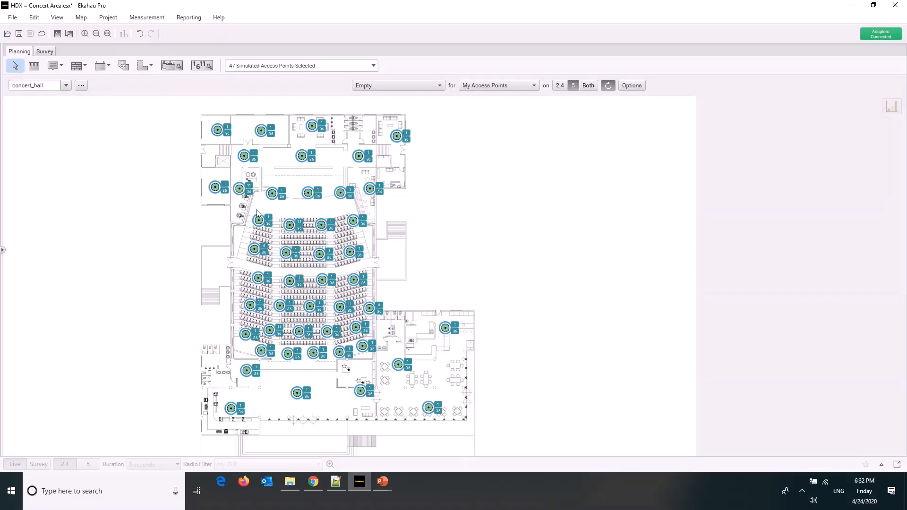
{"action": "left_click_drag", "start_coordinate": [192, 116], "coordinate": [249, 201]}
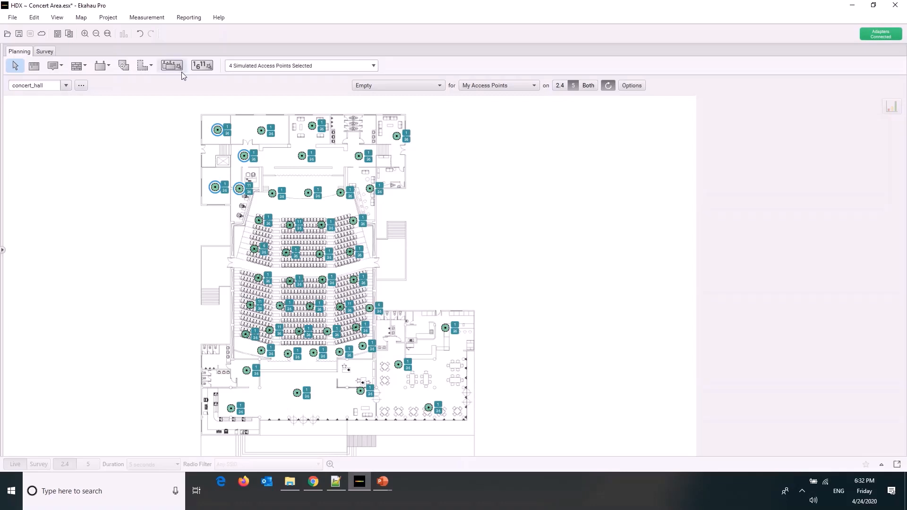
{"action": "left_click_drag", "start_coordinate": [168, 108], "coordinate": [478, 423]}
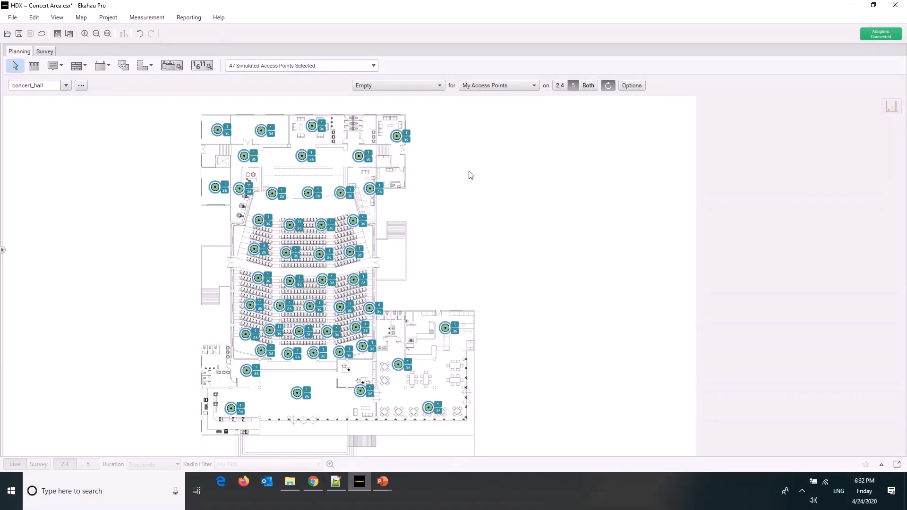
{"action": "left_click", "coordinate": [162, 128]}
Review the settings of AP-1 and the channels available for its Radio 1, leaving everything as it is
{"action": "right_click", "coordinate": [217, 130]}
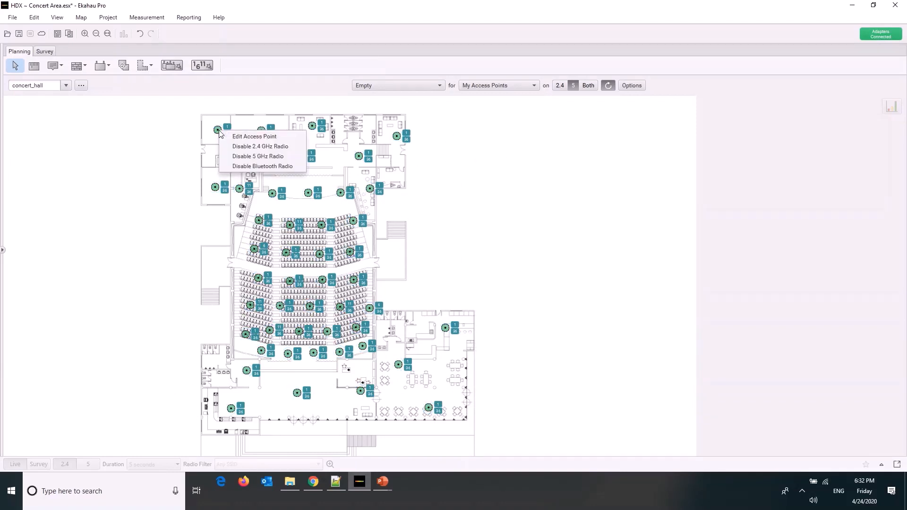
{"action": "left_click", "coordinate": [231, 138]}
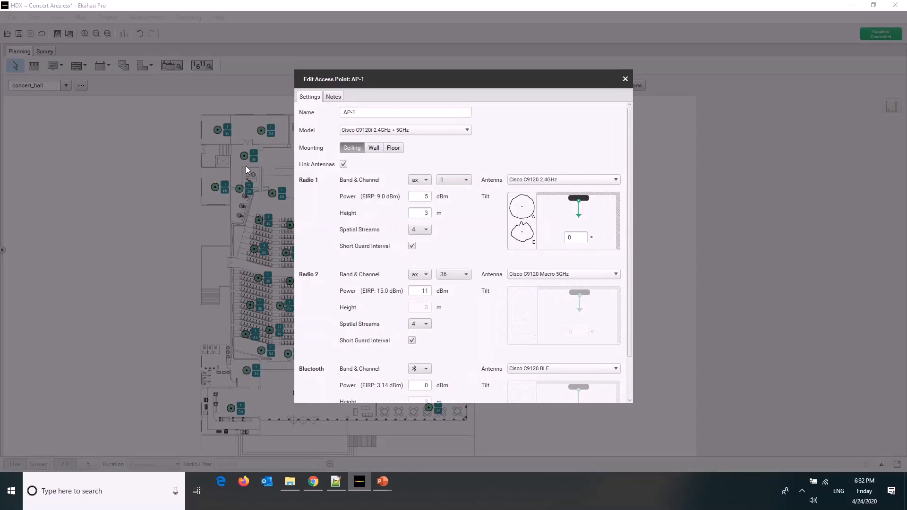
{"action": "left_click", "coordinate": [465, 180]}
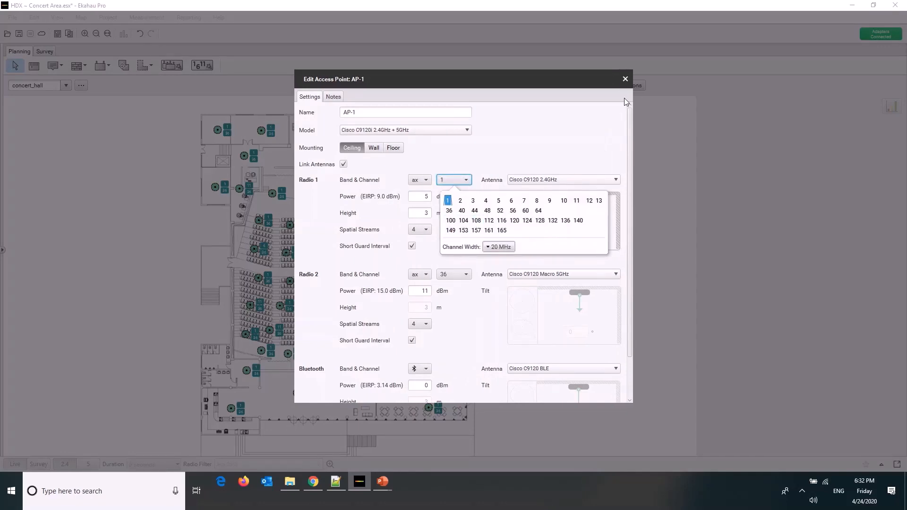
{"action": "left_click", "coordinate": [625, 79]}
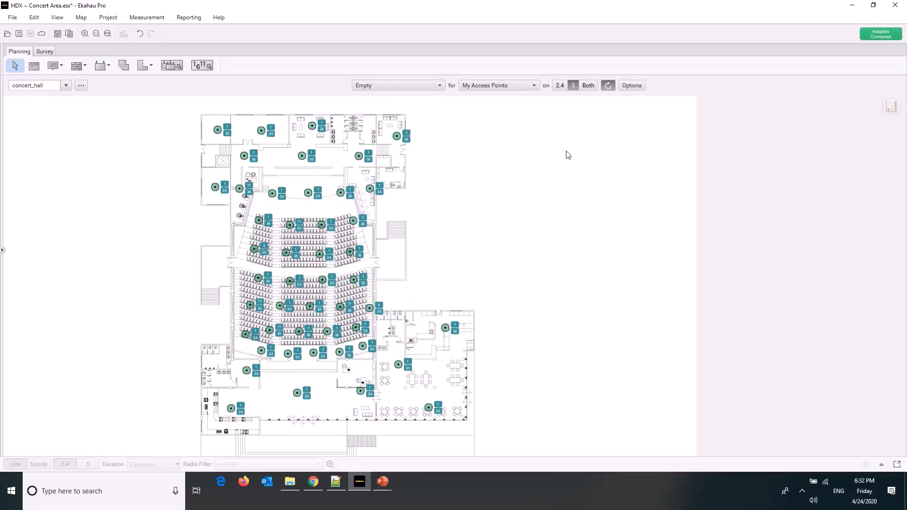
Start automatic channel planning for my APs on 2.4 and 5 GHz and set the 2.4 GHz channels to 1,6,11
{"action": "left_click", "coordinate": [202, 65]}
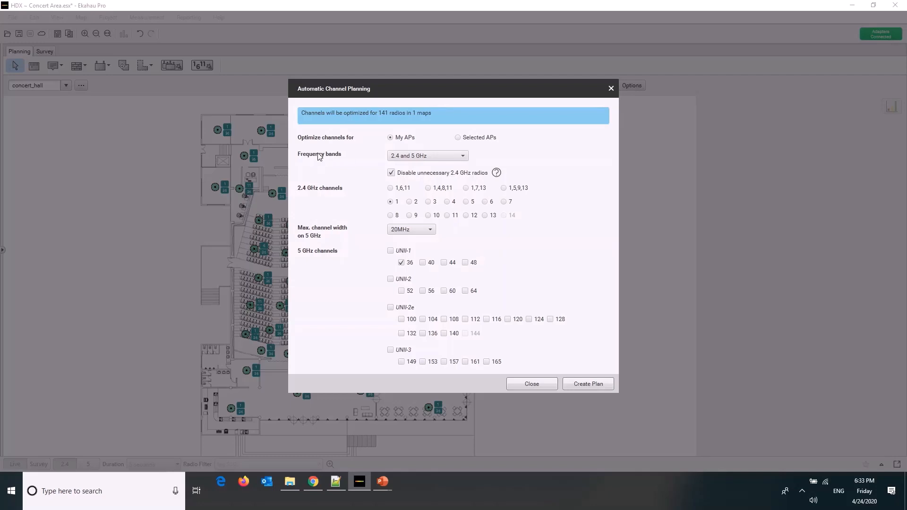
{"action": "left_click", "coordinate": [412, 159]}
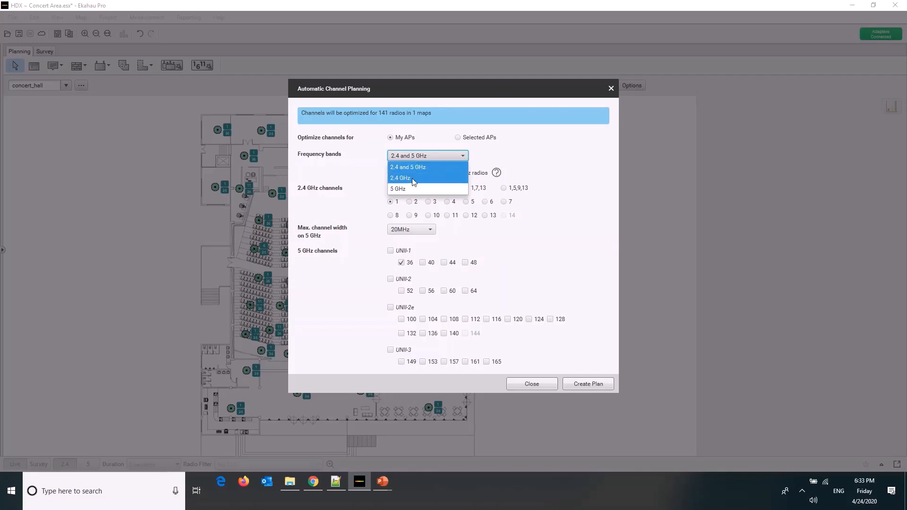
{"action": "left_click", "coordinate": [418, 157]}
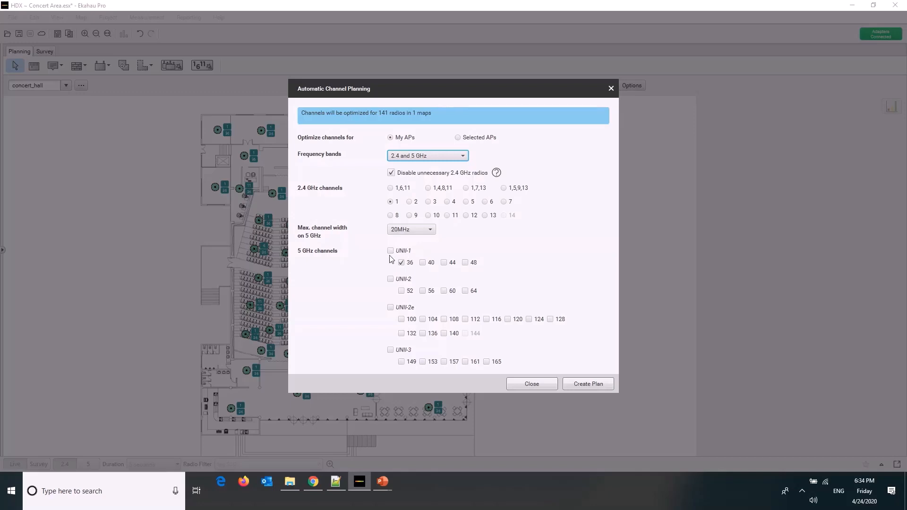
{"action": "left_click", "coordinate": [390, 188]}
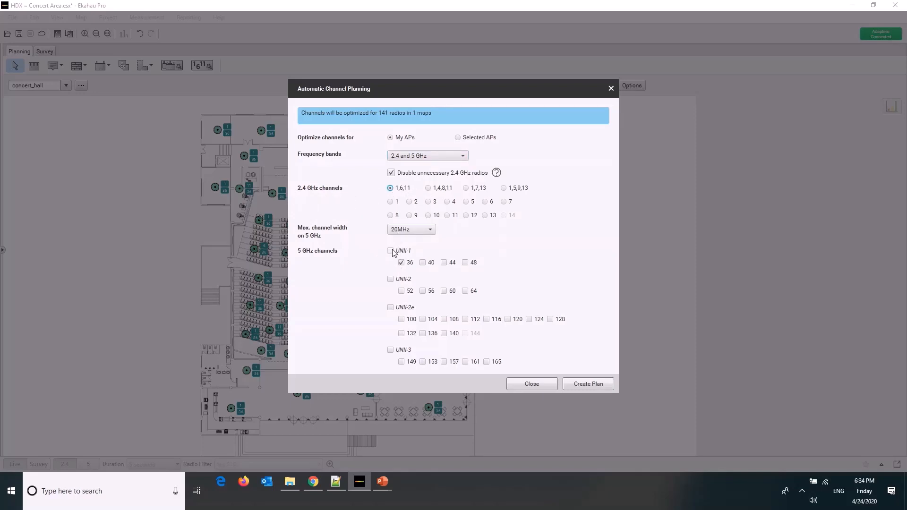
Allow all UNII-1, UNII-2, UNII-2e and UNII-3 channels on 5 GHz and create the channel plan
{"action": "left_click", "coordinate": [390, 251]}
{"action": "left_click", "coordinate": [390, 279]}
{"action": "left_click", "coordinate": [390, 307]}
{"action": "left_click", "coordinate": [390, 350]}
{"action": "mouse_move", "coordinate": [463, 313]}
{"action": "left_click", "coordinate": [593, 384]}
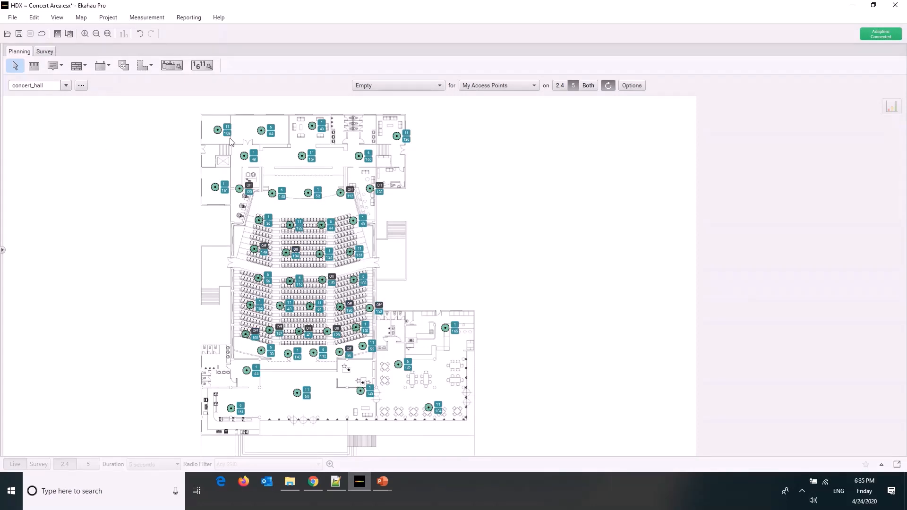
Examine the planned channels and disabled 2.4 GHz radios on the access points in the upper rooms, stage and seating area
{"action": "scroll", "coordinate": [230, 137], "scroll_direction": "up", "scroll_amount": 3}
{"action": "scroll", "coordinate": [230, 139], "scroll_direction": "up", "scroll_amount": 2}
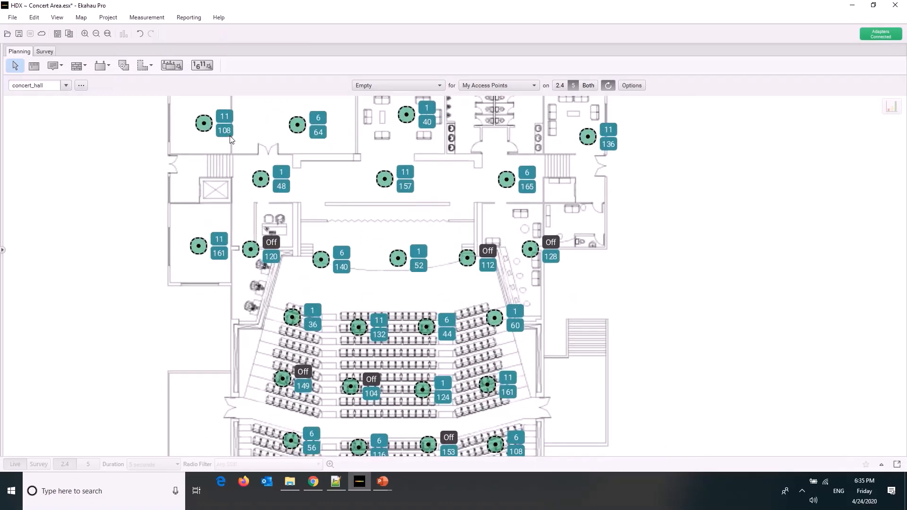
{"action": "scroll", "coordinate": [230, 139], "scroll_direction": "down", "scroll_amount": 2}
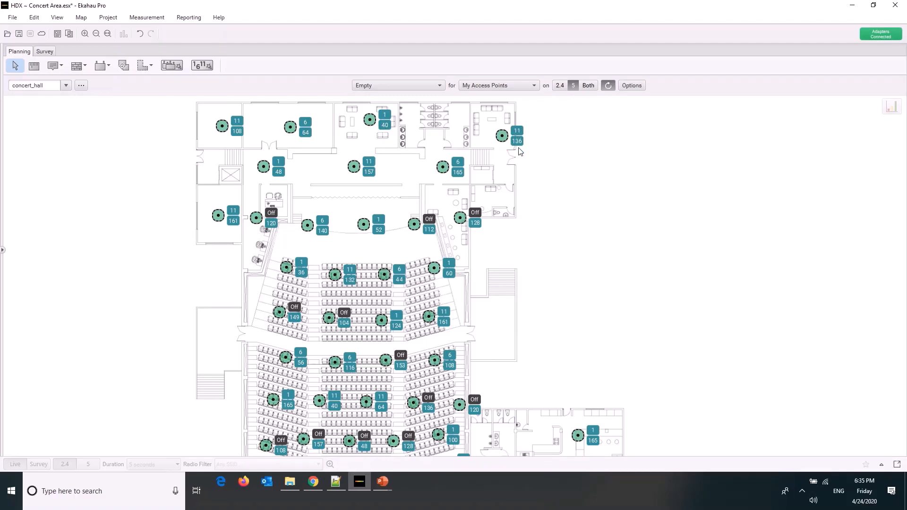
{"action": "scroll", "coordinate": [519, 149], "scroll_direction": "down", "scroll_amount": 2}
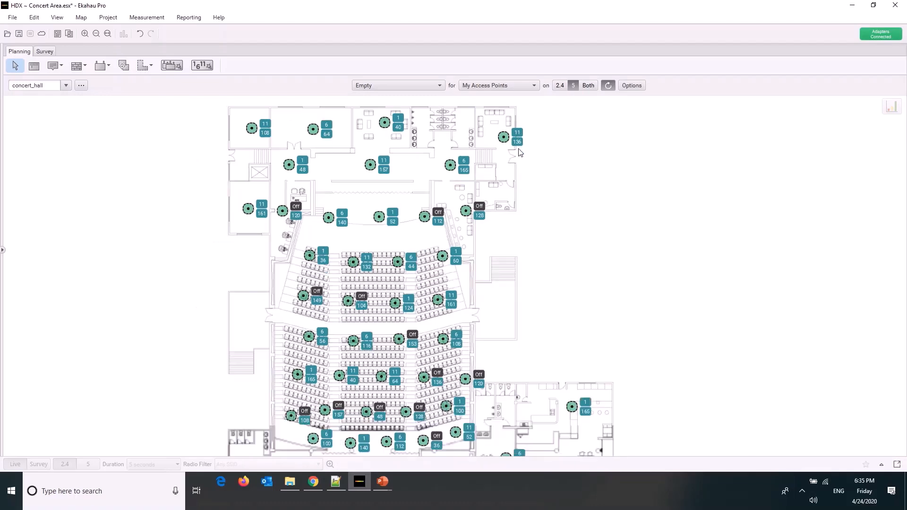
Select the access points beside the stage and in the second seating row to examine their 2.4 GHz radio states, and clear the selection
{"action": "left_click", "coordinate": [476, 199]}
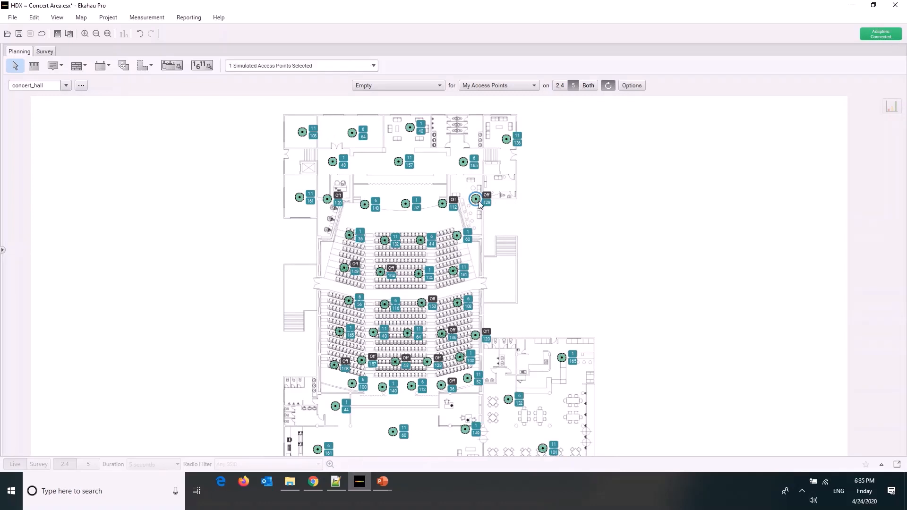
{"action": "left_click", "coordinate": [442, 203], "text": "ctrl"}
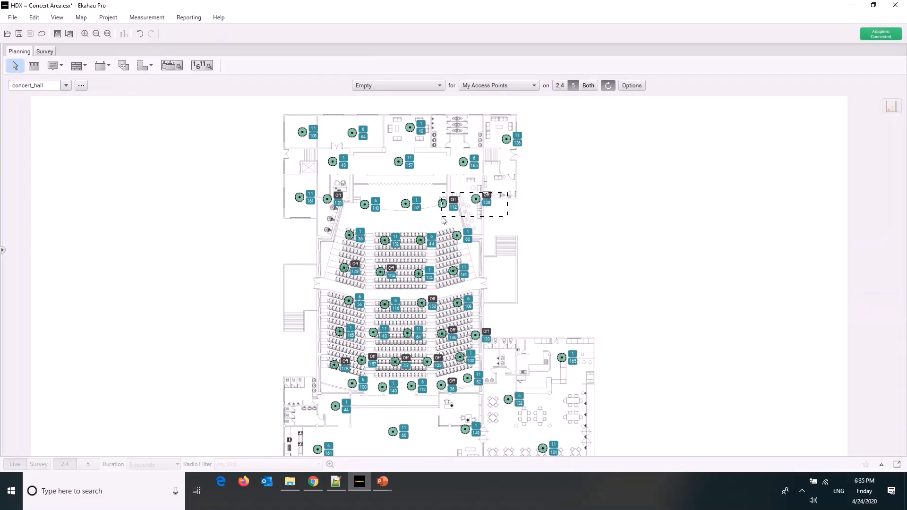
{"action": "left_click", "coordinate": [327, 198], "text": "ctrl"}
{"action": "left_click_drag", "start_coordinate": [326, 251], "coordinate": [419, 297]}
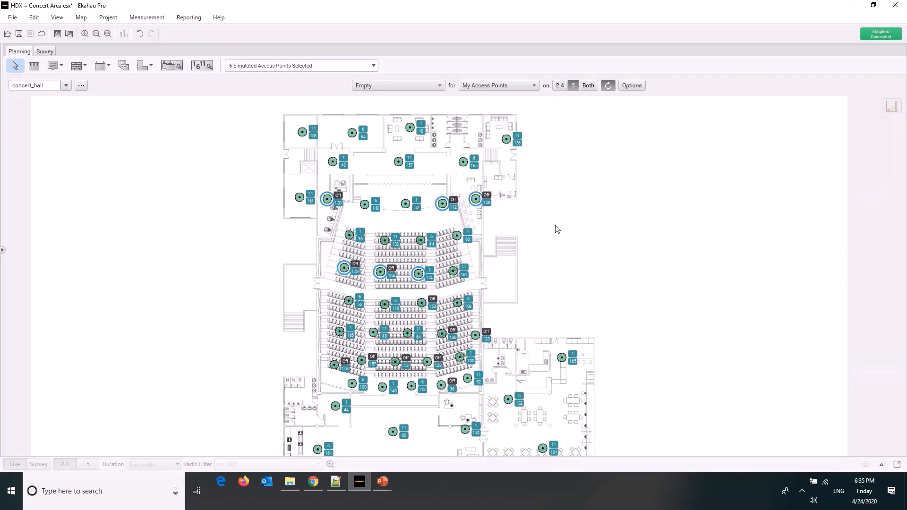
{"action": "scroll", "coordinate": [556, 230], "scroll_direction": "down", "scroll_amount": 1}
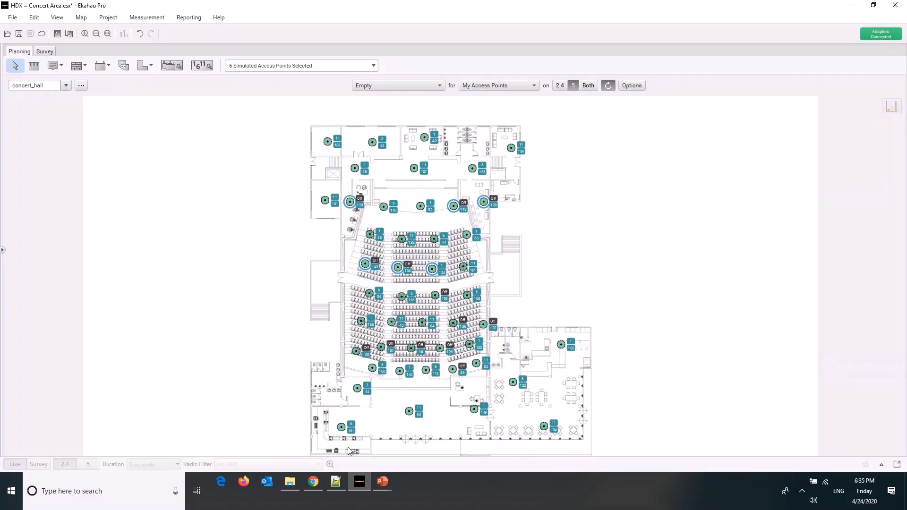
{"action": "left_click", "coordinate": [373, 454]}
Show the Airtime Utilization heatmap for My Access Points on the whole floor plan and inspect an access point on the stage
{"action": "left_click_drag", "start_coordinate": [375, 452], "coordinate": [395, 452]}
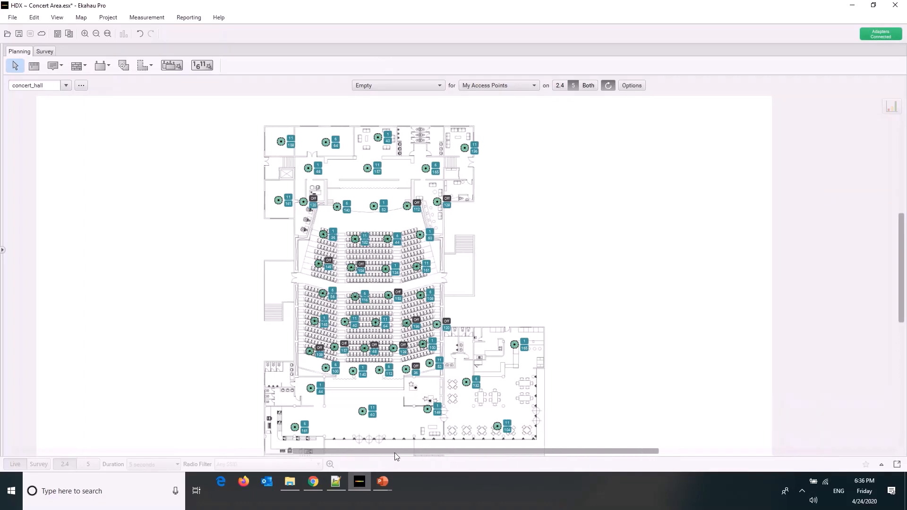
{"action": "left_click_drag", "start_coordinate": [901, 270], "coordinate": [901, 277]}
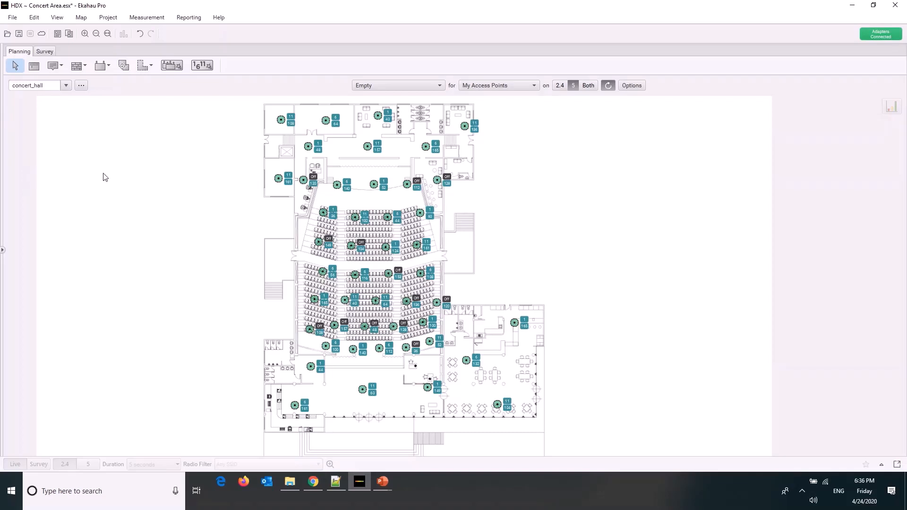
{"action": "left_click", "coordinate": [421, 86]}
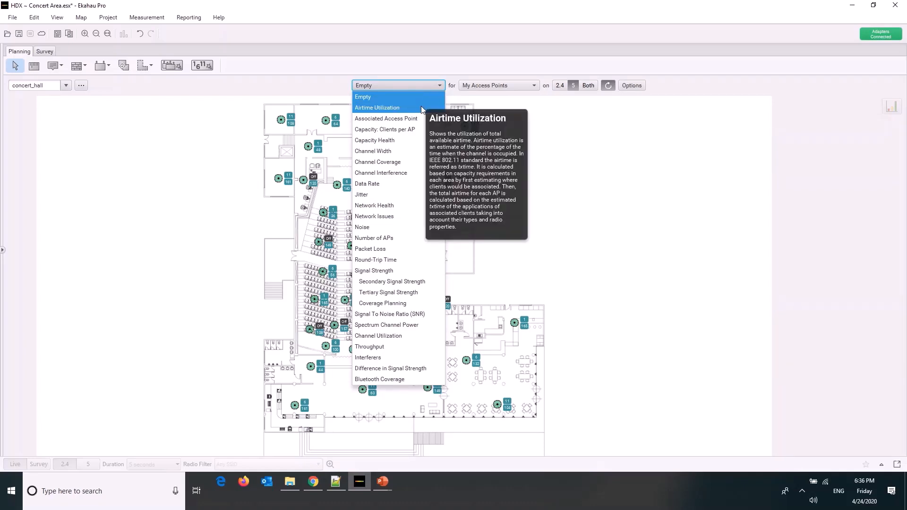
{"action": "left_click", "coordinate": [422, 108]}
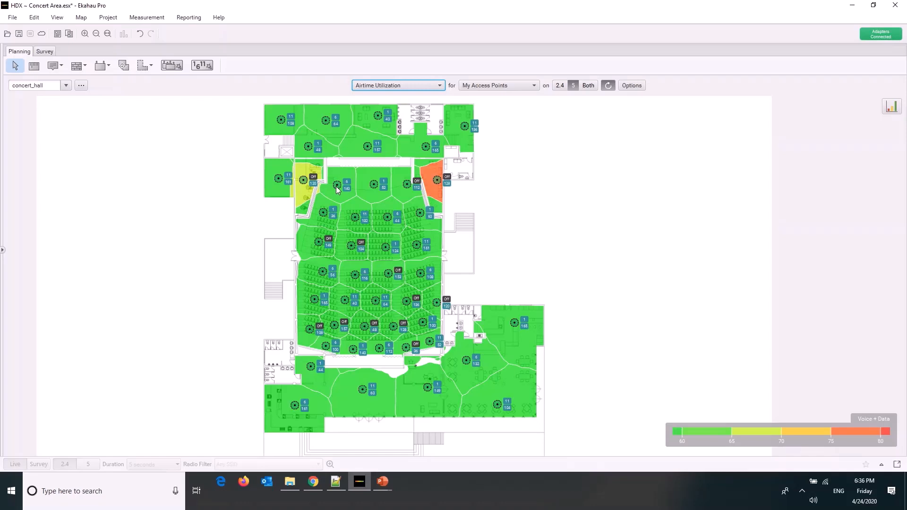
{"action": "mouse_move", "coordinate": [336, 186]}
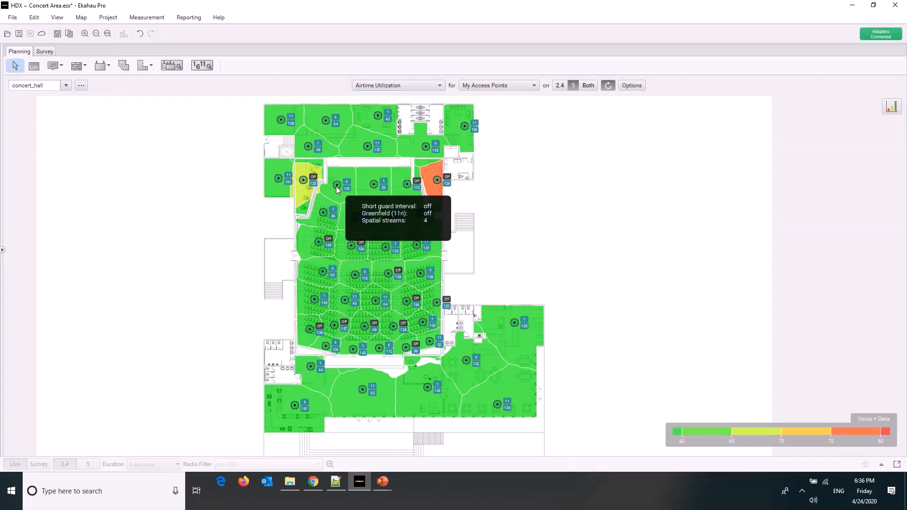
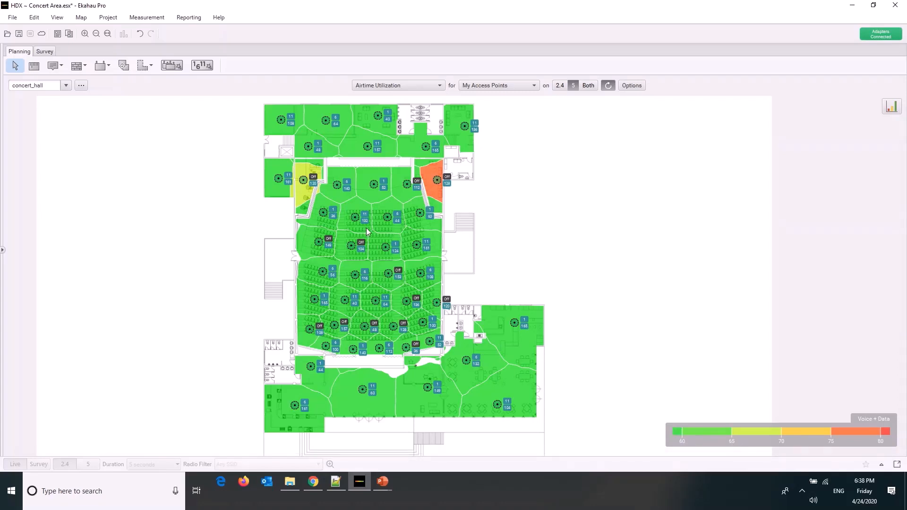
Select all simulated access points and examine the Airtime Utilization statistics on 5 GHz and 2.4 GHz
{"action": "mouse_move", "coordinate": [366, 228]}
{"action": "left_click_drag", "start_coordinate": [590, 114], "coordinate": [213, 424]}
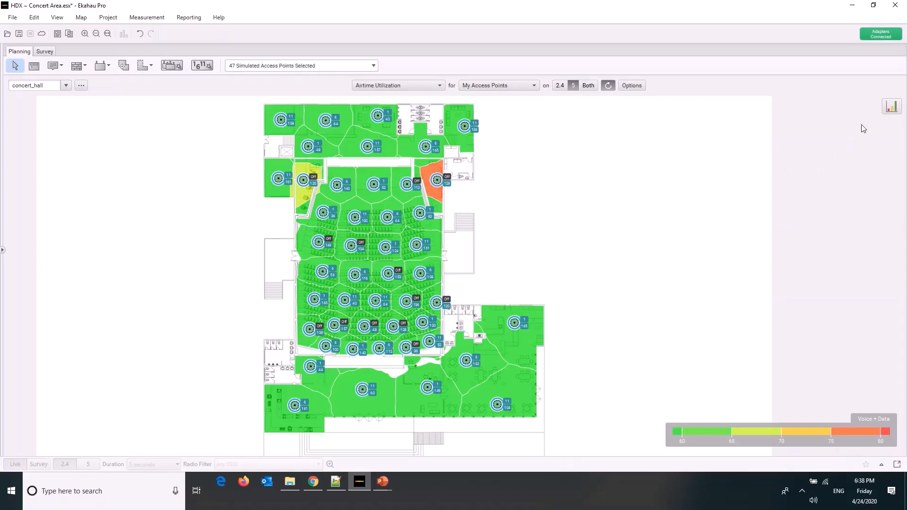
{"action": "left_click", "coordinate": [892, 107]}
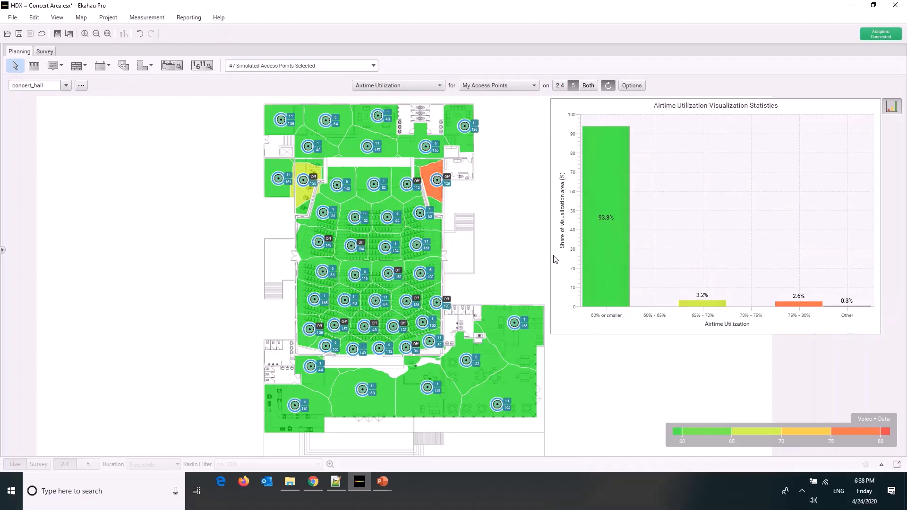
{"action": "left_click", "coordinate": [562, 89]}
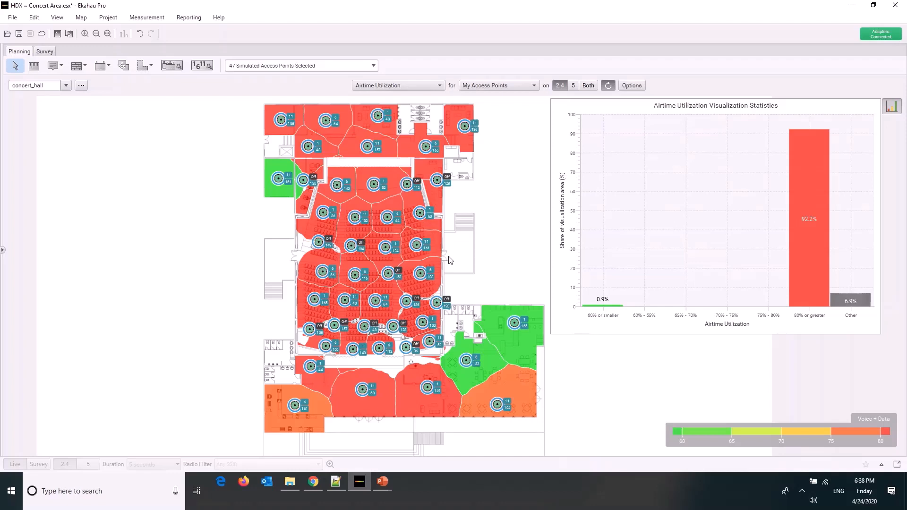
Check the Automatic Channel Planning settings without creating a plan, clear the access point selection and hide the statistics chart
{"action": "left_click", "coordinate": [202, 65]}
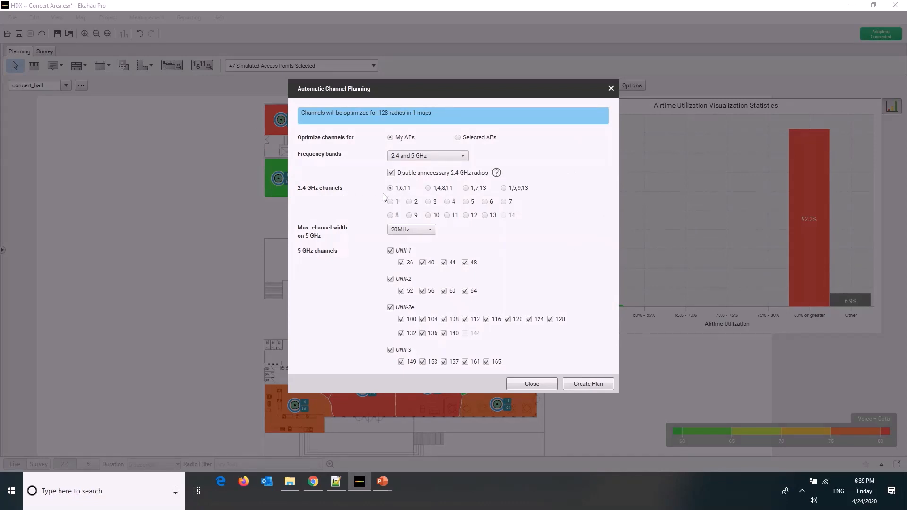
{"action": "left_click", "coordinate": [545, 387]}
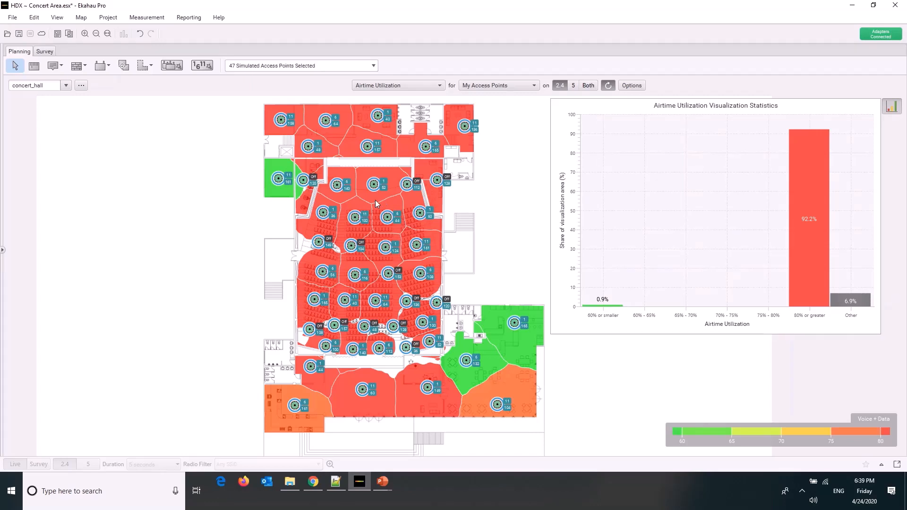
{"action": "mouse_move", "coordinate": [375, 201]}
{"action": "mouse_move", "coordinate": [353, 139]}
{"action": "left_click", "coordinate": [523, 178]}
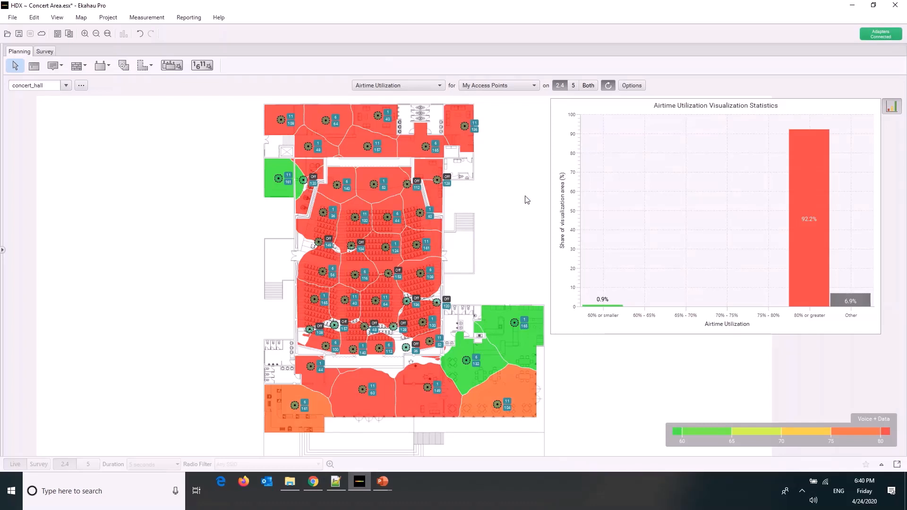
{"action": "left_click", "coordinate": [891, 106]}
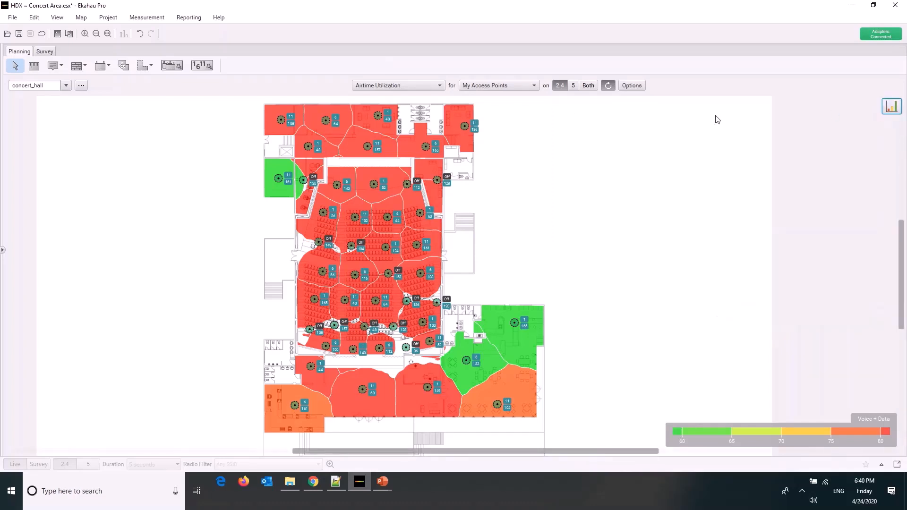
Show the Associated Access Point heatmap for My Access Points on 2.4 GHz and inspect the stage and front seating
{"action": "left_click", "coordinate": [411, 89]}
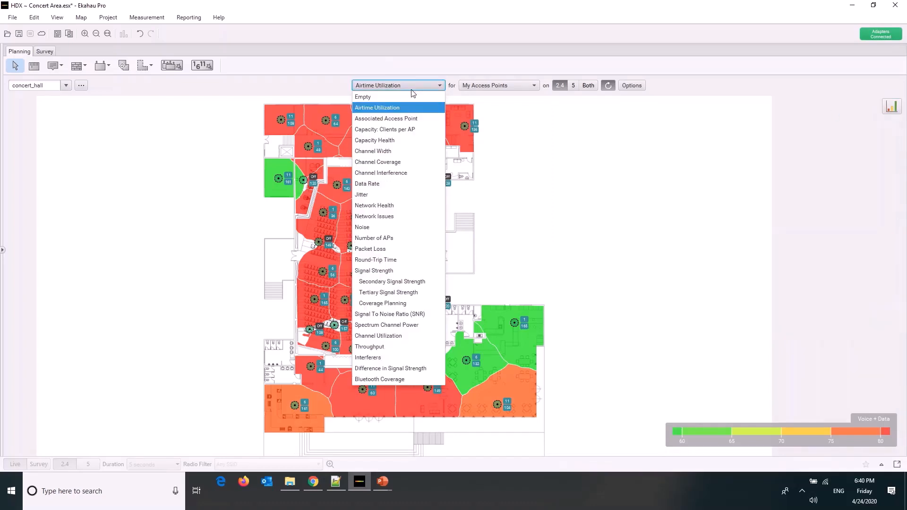
{"action": "left_click", "coordinate": [402, 118]}
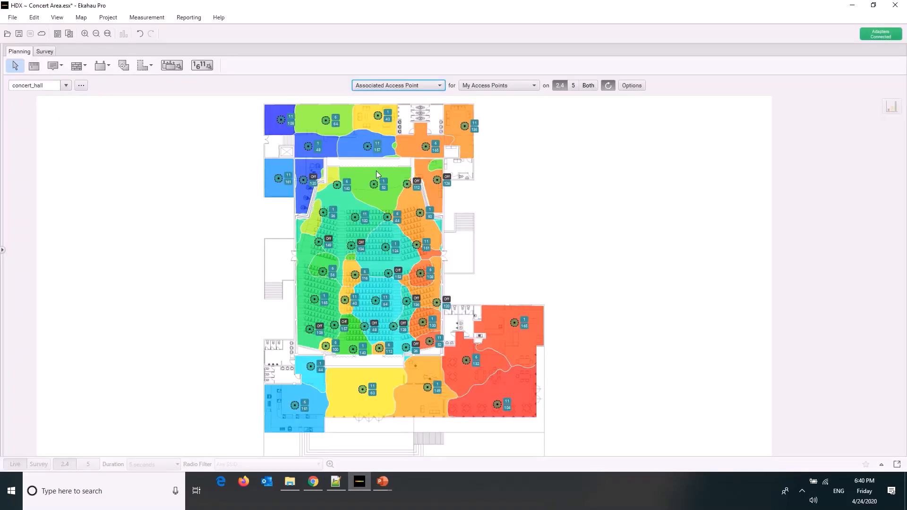
{"action": "mouse_move", "coordinate": [376, 171]}
{"action": "mouse_move", "coordinate": [344, 201]}
Display the access point names on the floor plan and switch the Associated Access Point heatmap to 5 GHz
{"action": "left_click", "coordinate": [57, 17]}
{"action": "left_click", "coordinate": [89, 144]}
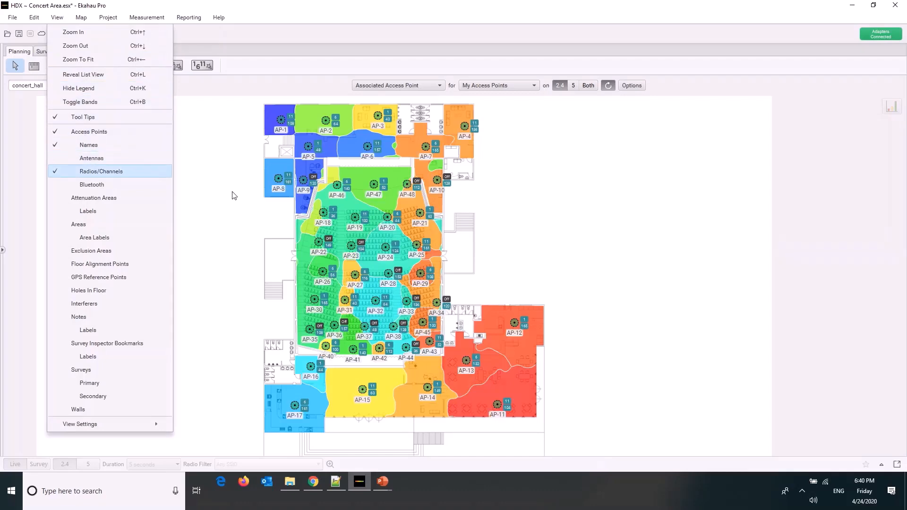
{"action": "left_click", "coordinate": [348, 208]}
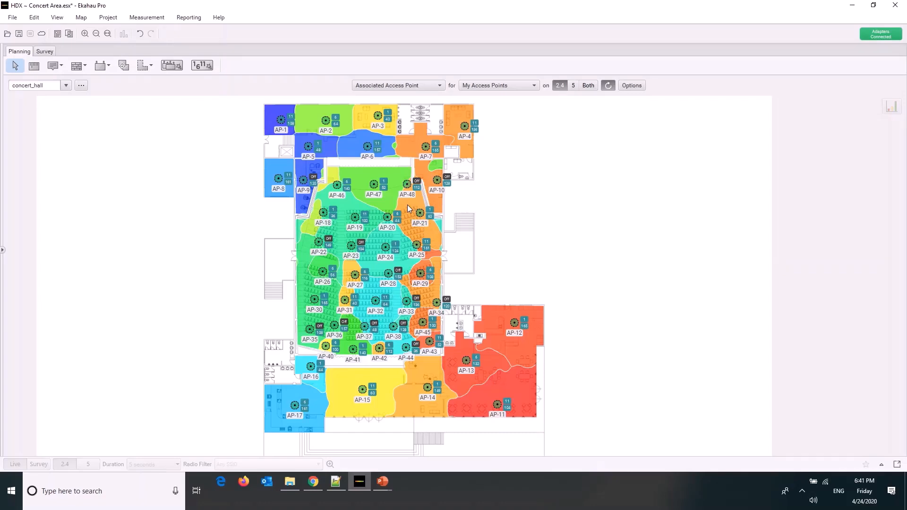
{"action": "mouse_move", "coordinate": [407, 205]}
{"action": "left_click", "coordinate": [574, 86]}
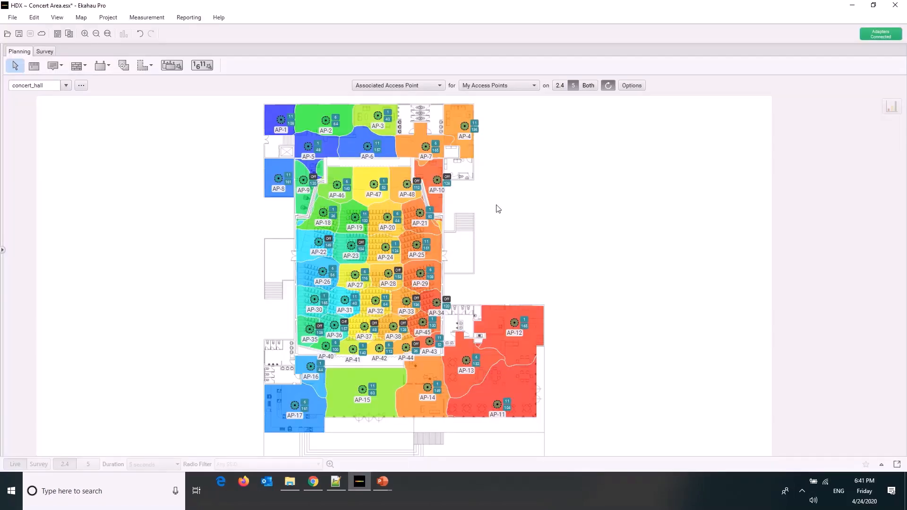
Examine the association modes offered in the Associated Access Point visualization options
{"action": "left_click", "coordinate": [637, 87]}
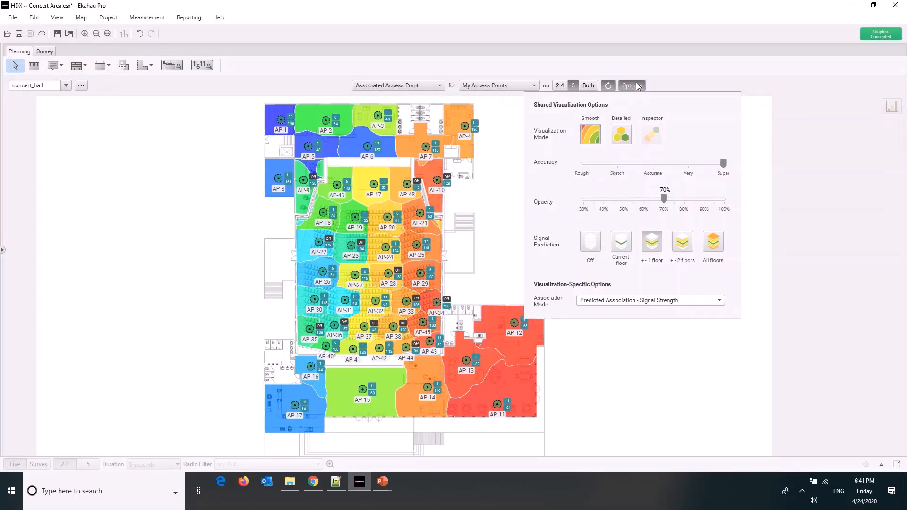
{"action": "left_click", "coordinate": [609, 302]}
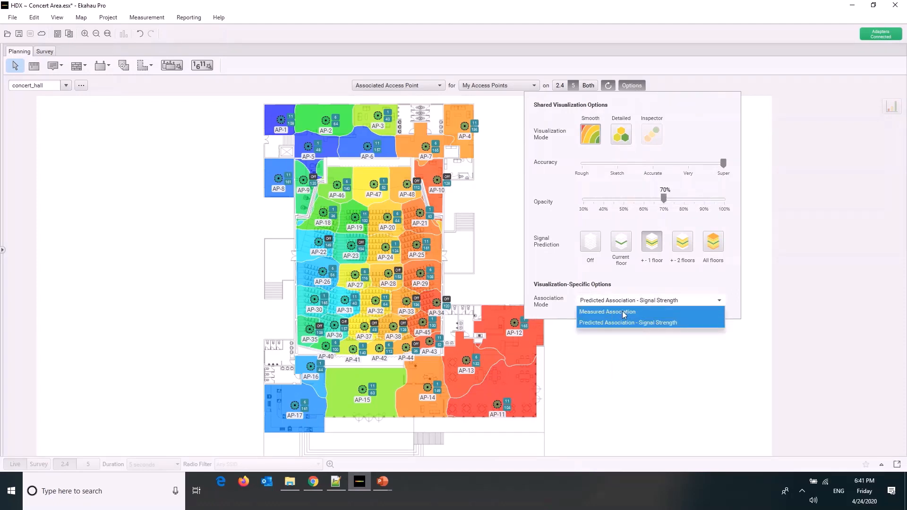
{"action": "left_click", "coordinate": [627, 312]}
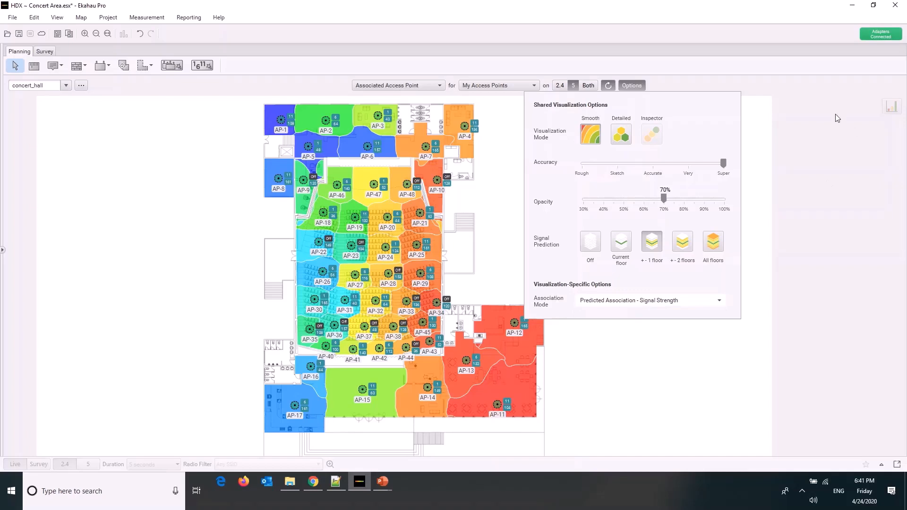
{"action": "left_click", "coordinate": [777, 179]}
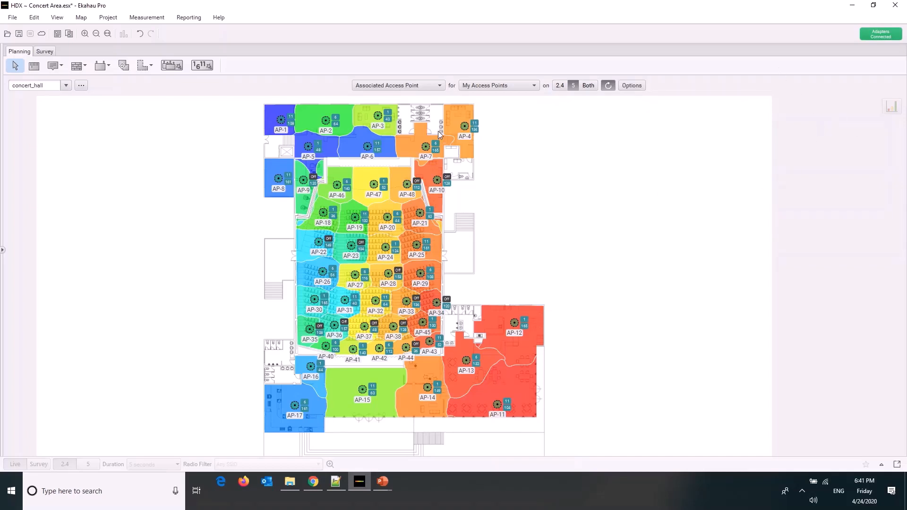
Show the Capacity: Clients per AP heatmap with its statistics chart and compare the 5 GHz and 2.4 GHz bands
{"action": "left_click", "coordinate": [430, 88]}
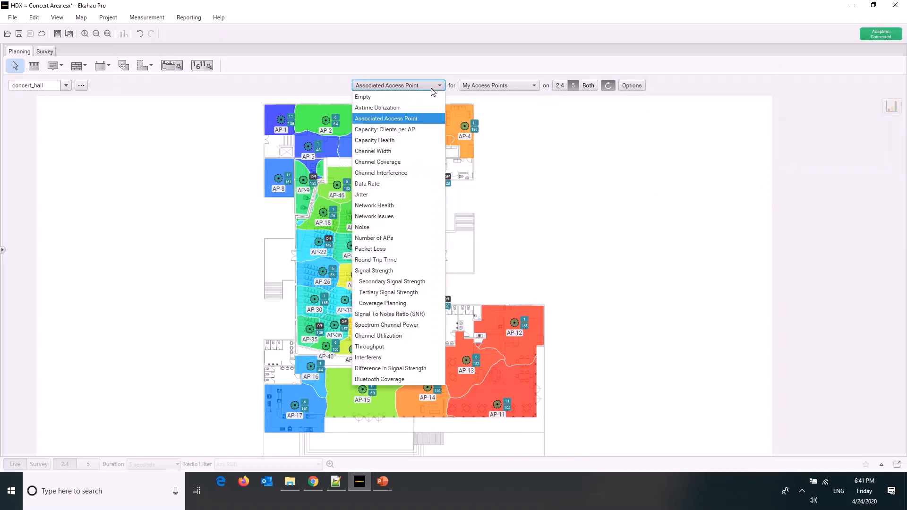
{"action": "left_click", "coordinate": [418, 127]}
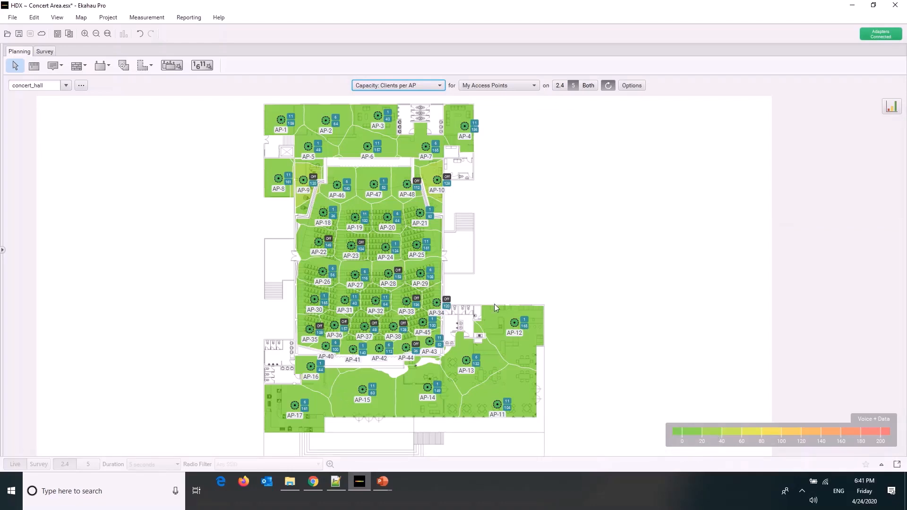
{"action": "left_click", "coordinate": [892, 112]}
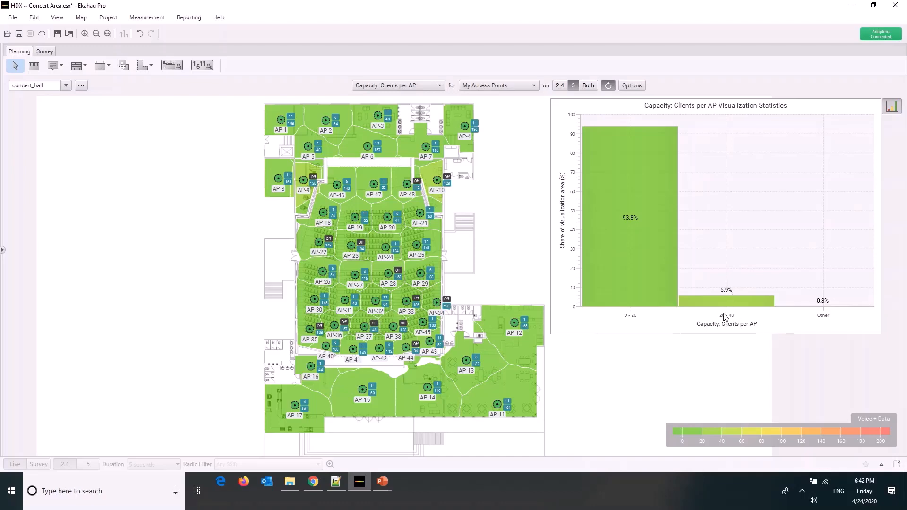
{"action": "left_click", "coordinate": [562, 85]}
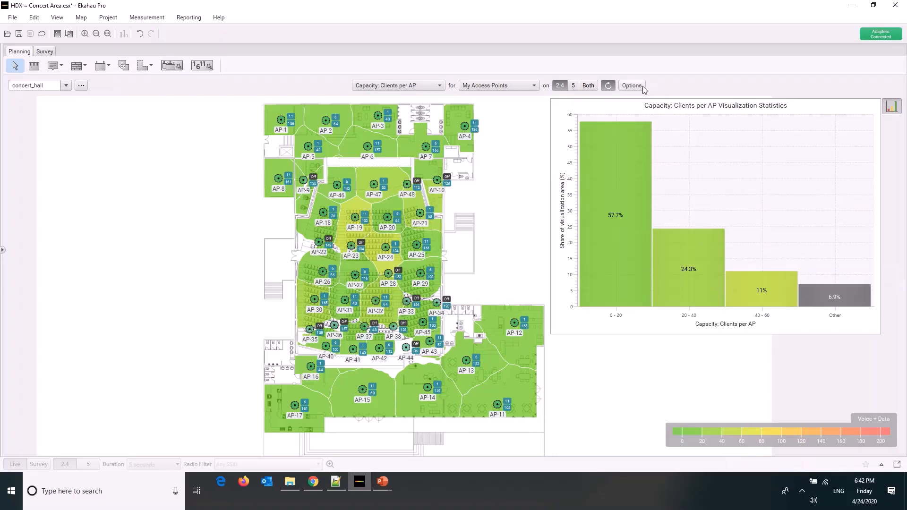
Display the area outlines on the floor plan
{"action": "left_click", "coordinate": [56, 17]}
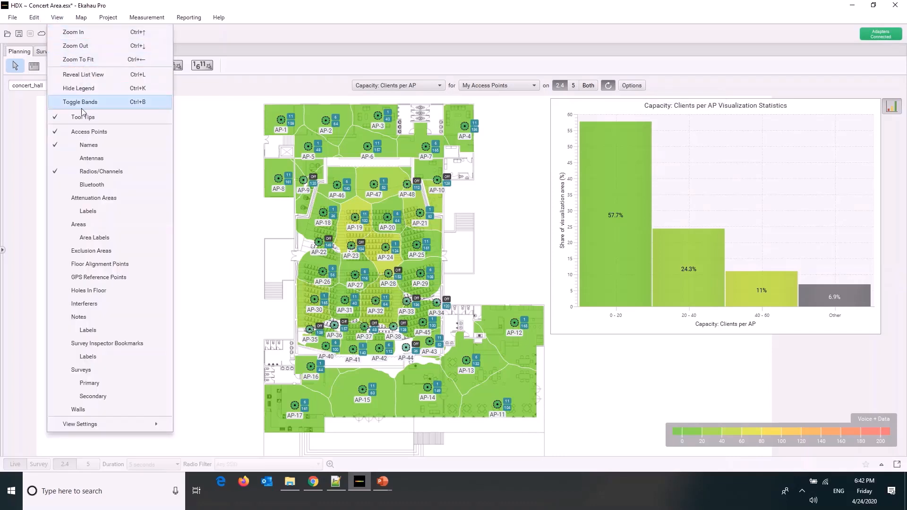
{"action": "left_click", "coordinate": [78, 229]}
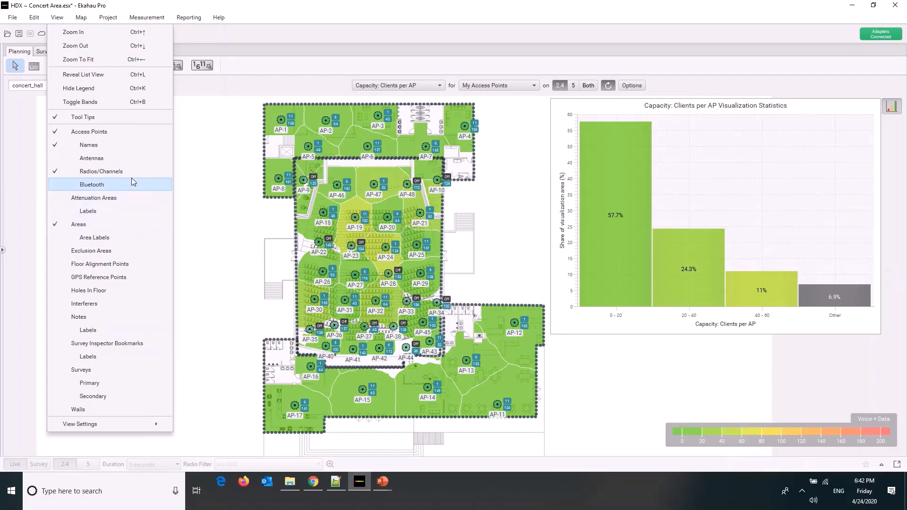
{"action": "left_click", "coordinate": [294, 227]}
Set the BYODs device count of Area-1 to 2630 and compare the clients per AP on 2.4 GHz and 5 GHz
{"action": "left_click", "coordinate": [297, 243]}
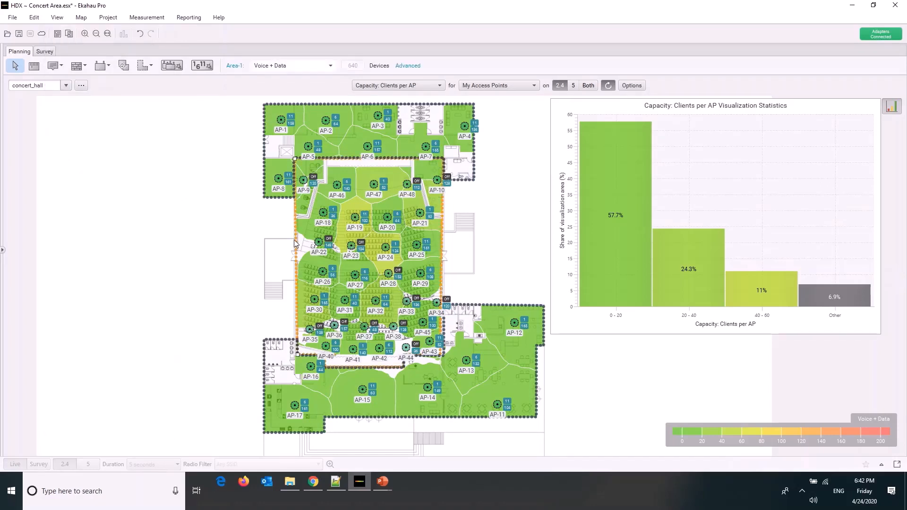
{"action": "right_click", "coordinate": [296, 243]}
{"action": "left_click", "coordinate": [318, 246]}
{"action": "double_click", "coordinate": [386, 171]}
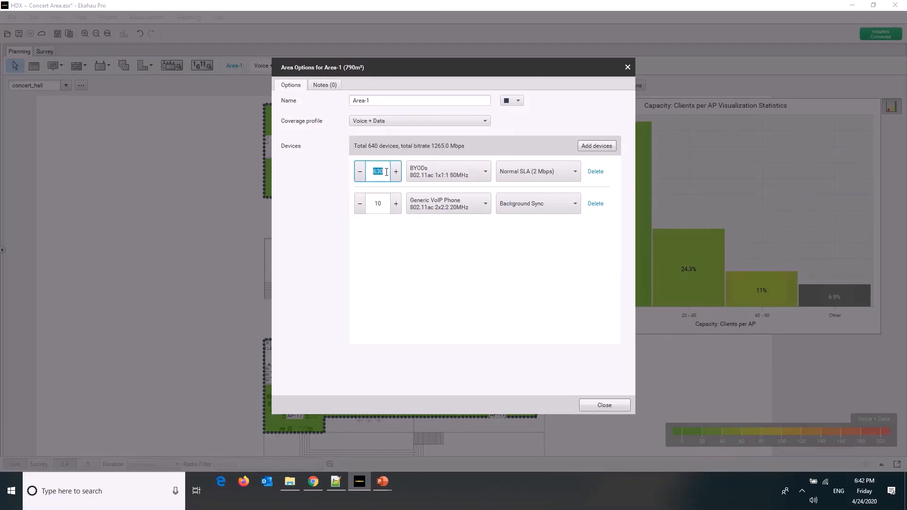
{"action": "type", "text": "26"}
{"action": "type", "text": "30"}
{"action": "left_click", "coordinate": [604, 405]}
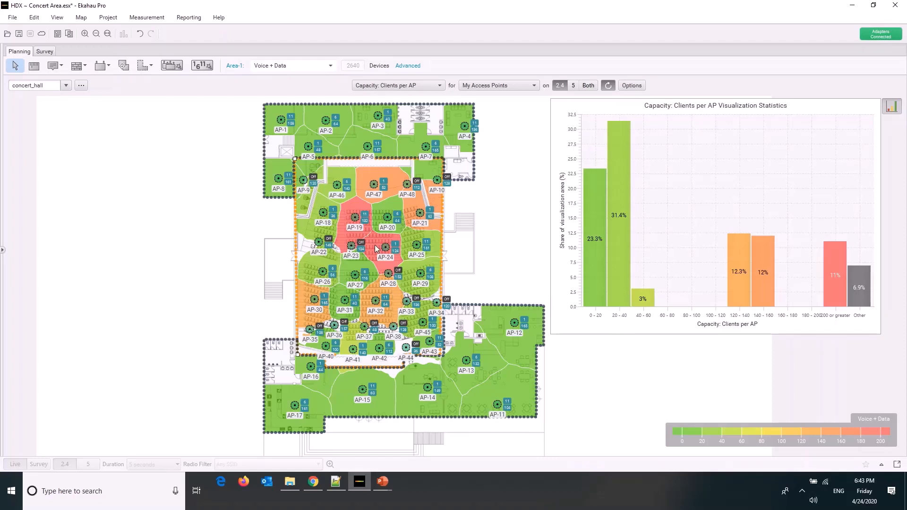
{"action": "mouse_move", "coordinate": [375, 245]}
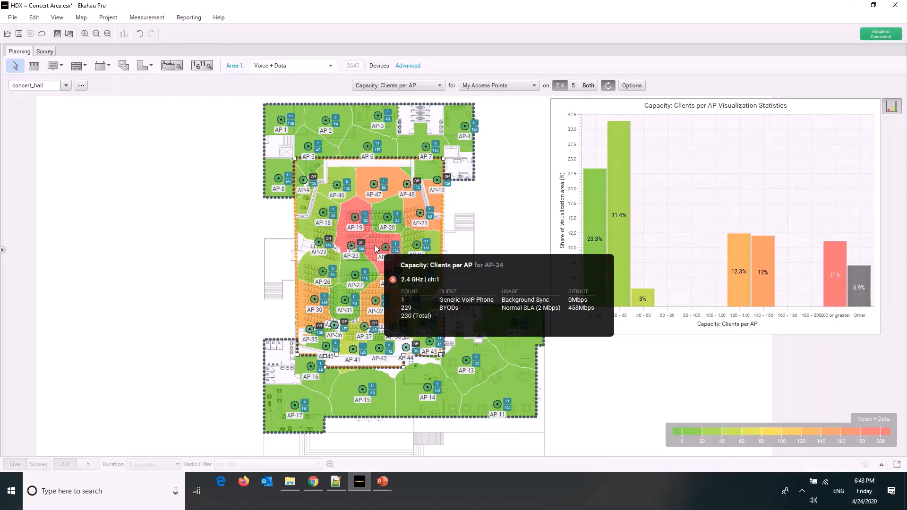
{"action": "left_click", "coordinate": [573, 85]}
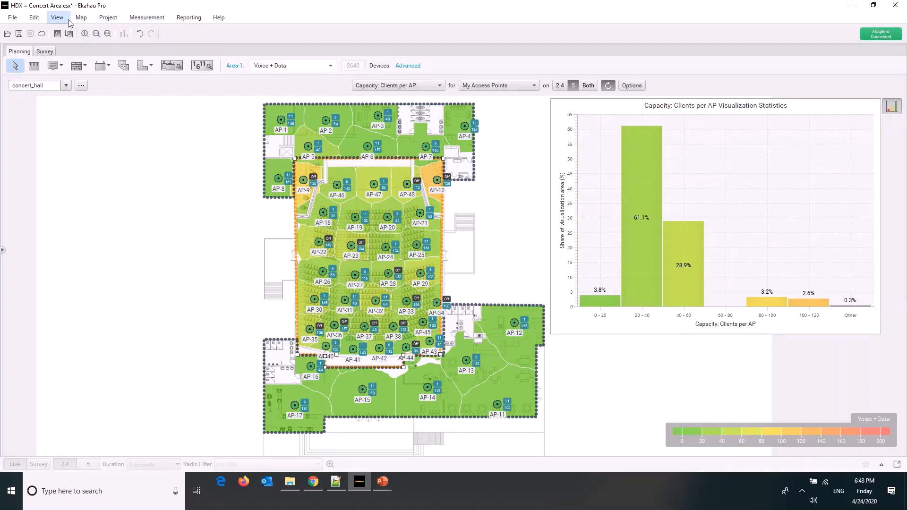
Set the BYODs device count of Area-1 back to 630
{"action": "left_click", "coordinate": [408, 66]}
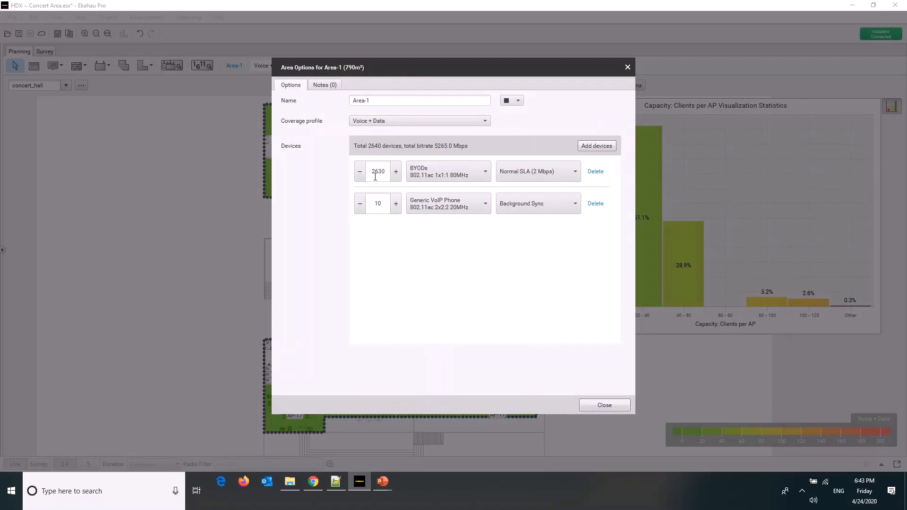
{"action": "left_click_drag", "start_coordinate": [374, 174], "coordinate": [370, 174]}
{"action": "key", "text": "BackSpace"}
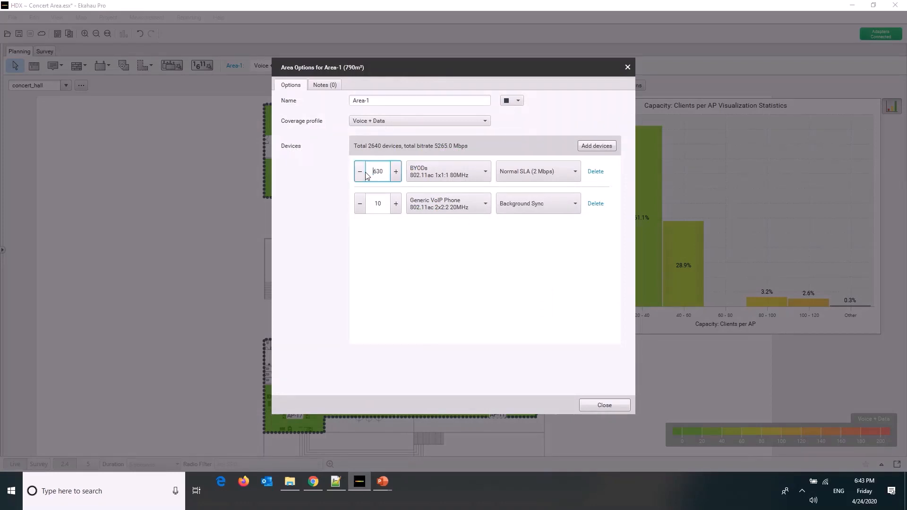
{"action": "left_click", "coordinate": [598, 408]}
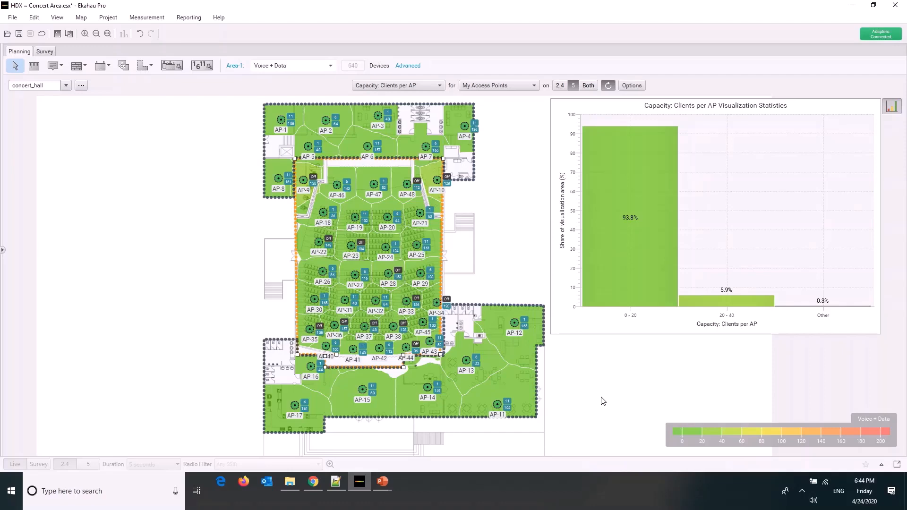
Show the Capacity Health heatmap, inspect the AP-48 cell on the stage on 5 GHz, and switch to 2.4 GHz
{"action": "left_click", "coordinate": [430, 88]}
{"action": "left_click", "coordinate": [406, 141]}
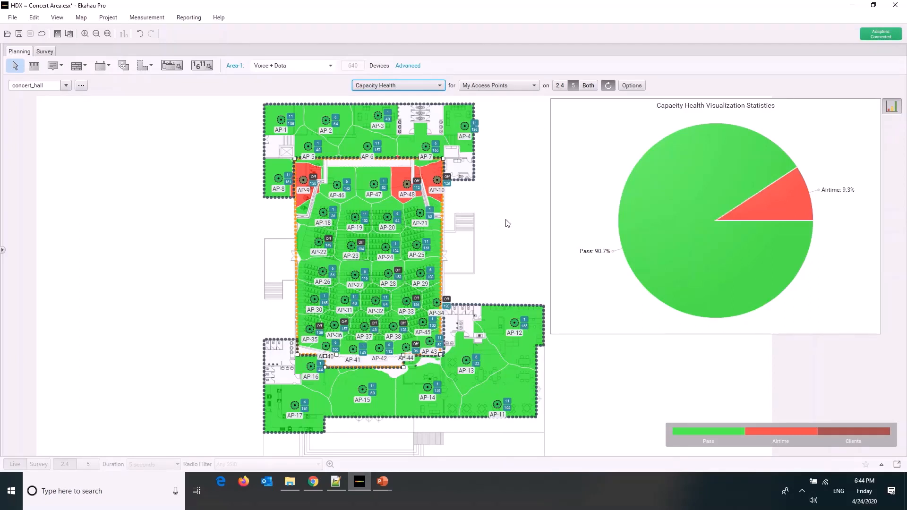
{"action": "left_click_drag", "start_coordinate": [491, 246], "coordinate": [235, 431]}
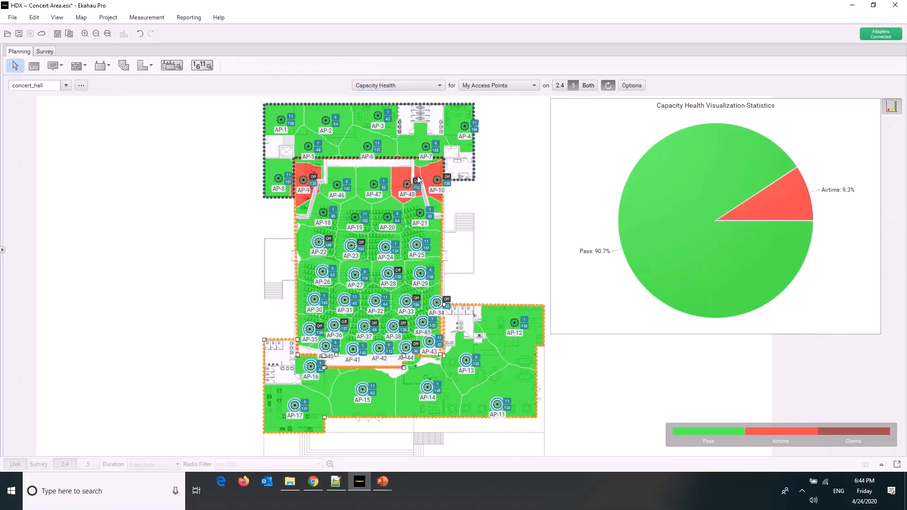
{"action": "left_click", "coordinate": [399, 176]}
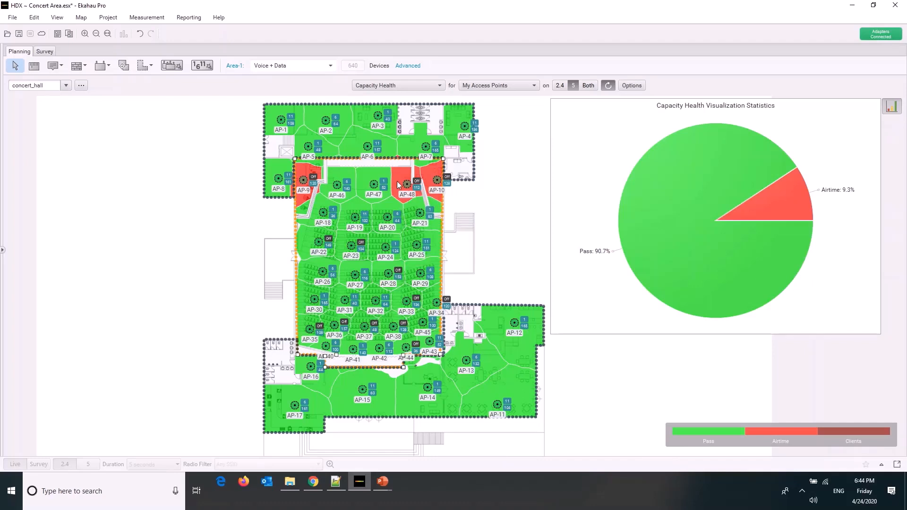
{"action": "mouse_move", "coordinate": [397, 182]}
{"action": "left_click", "coordinate": [560, 86]}
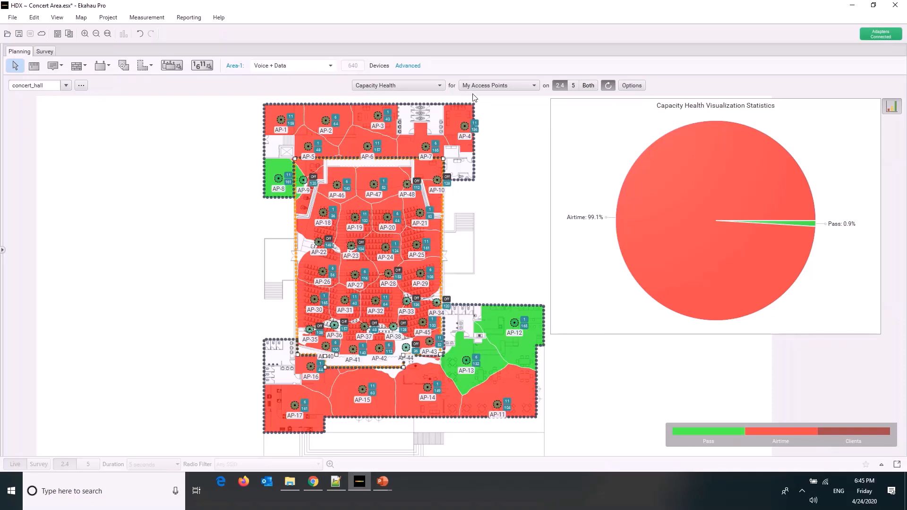
Show the Channel Width heatmap on 2.4 GHz and select all access points and areas on the floor plan
{"action": "left_click", "coordinate": [436, 86]}
{"action": "left_click", "coordinate": [414, 151]}
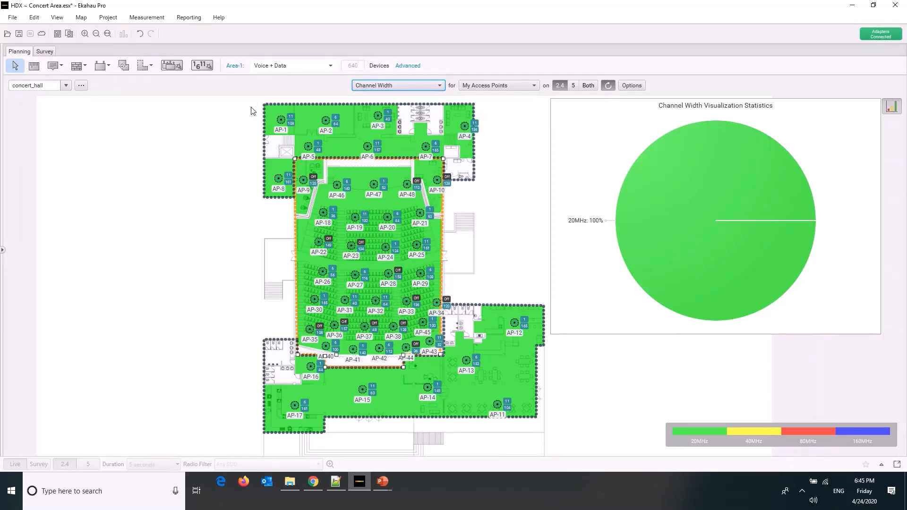
{"action": "left_click_drag", "start_coordinate": [249, 100], "coordinate": [562, 438]}
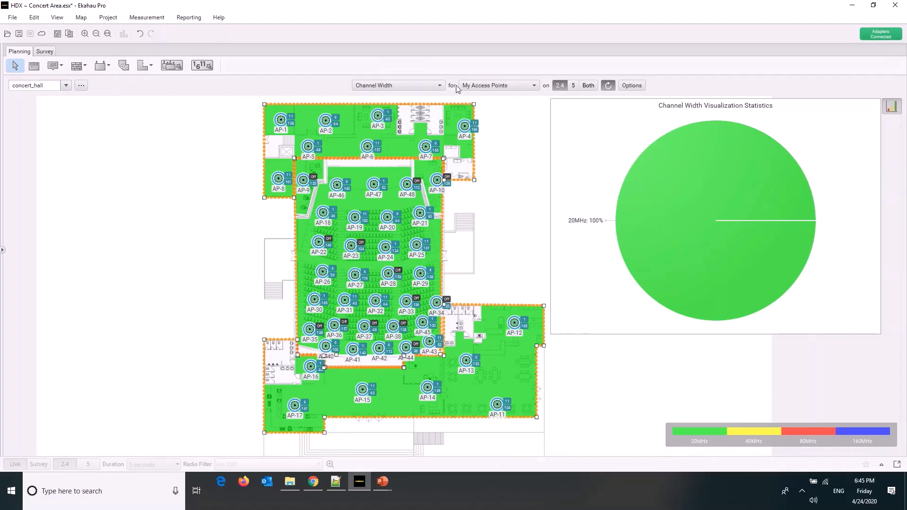
Switch the visualization to 5 GHz and show the Channel Coverage heatmap
{"action": "left_click", "coordinate": [573, 86]}
{"action": "left_click", "coordinate": [444, 87]}
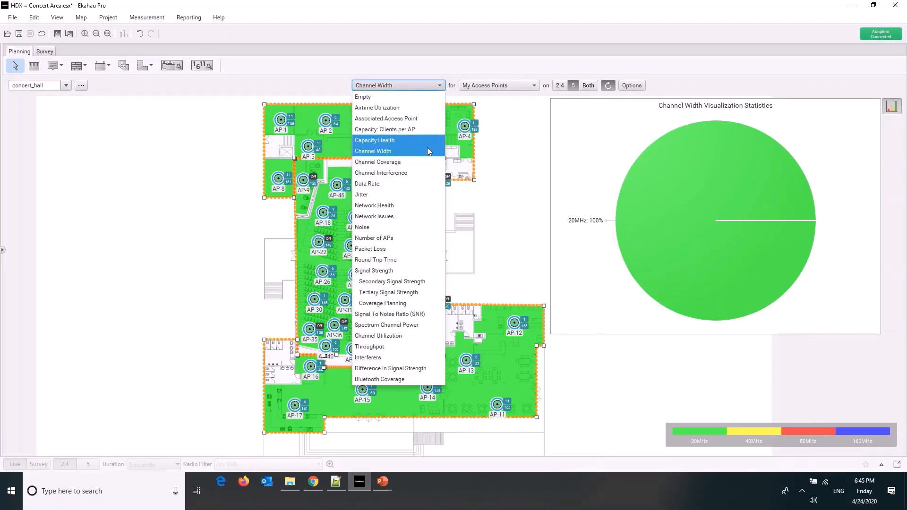
{"action": "left_click", "coordinate": [426, 163]}
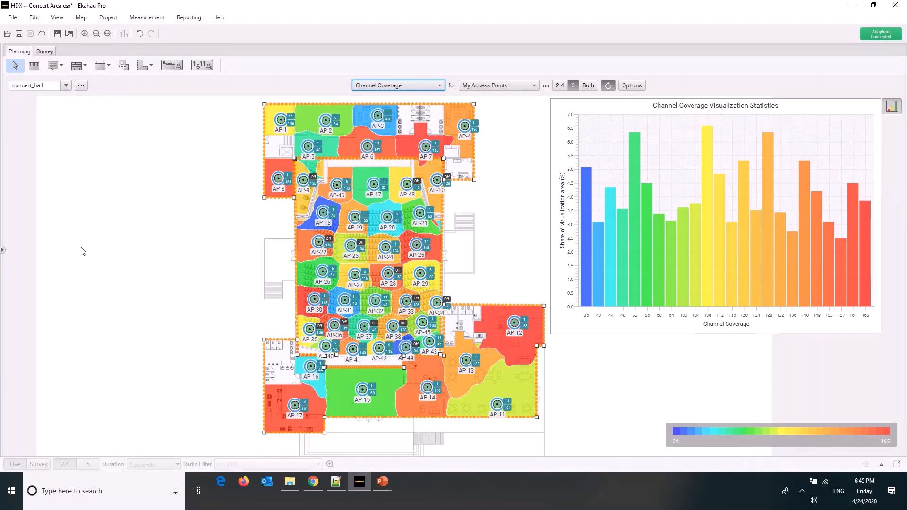
{"action": "left_click", "coordinate": [425, 87]}
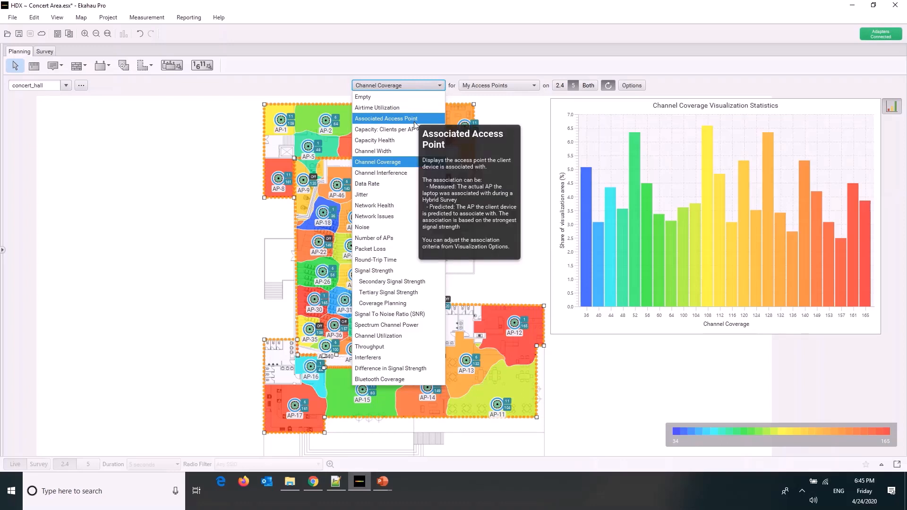
{"action": "left_click", "coordinate": [415, 87]}
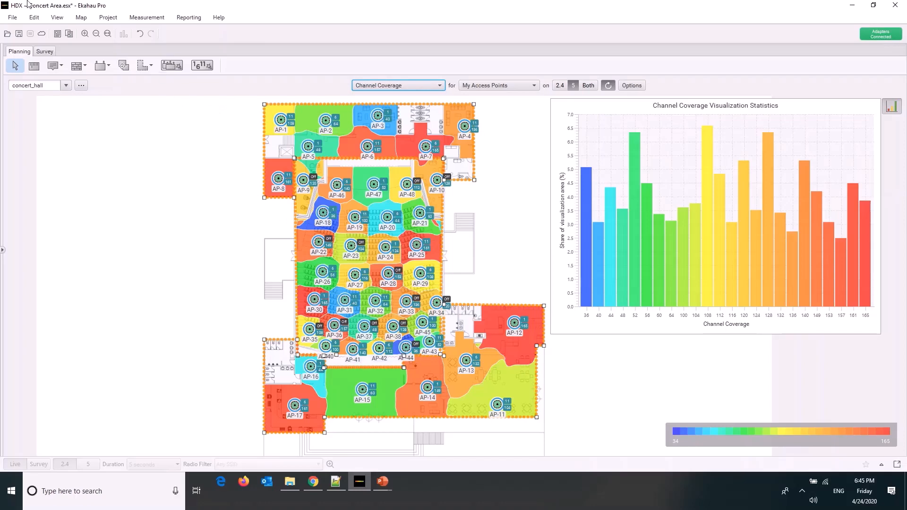
Hide the Areas on the floor plan and clear the current selection
{"action": "left_click", "coordinate": [81, 17]}
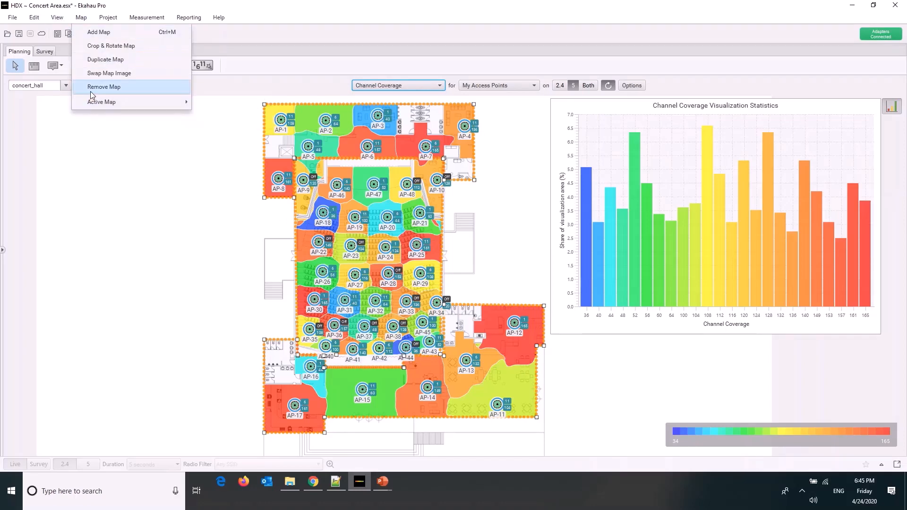
{"action": "mouse_move", "coordinate": [57, 18]}
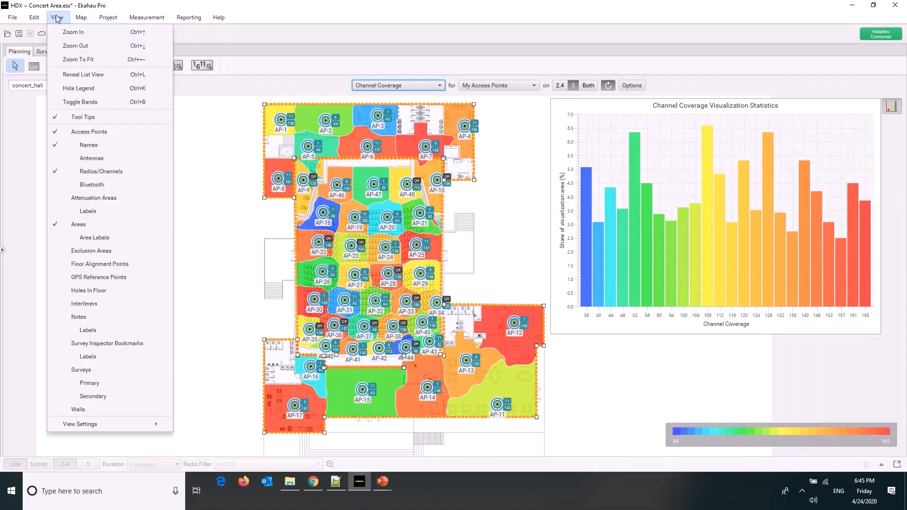
{"action": "left_click", "coordinate": [75, 226]}
{"action": "left_click", "coordinate": [201, 233]}
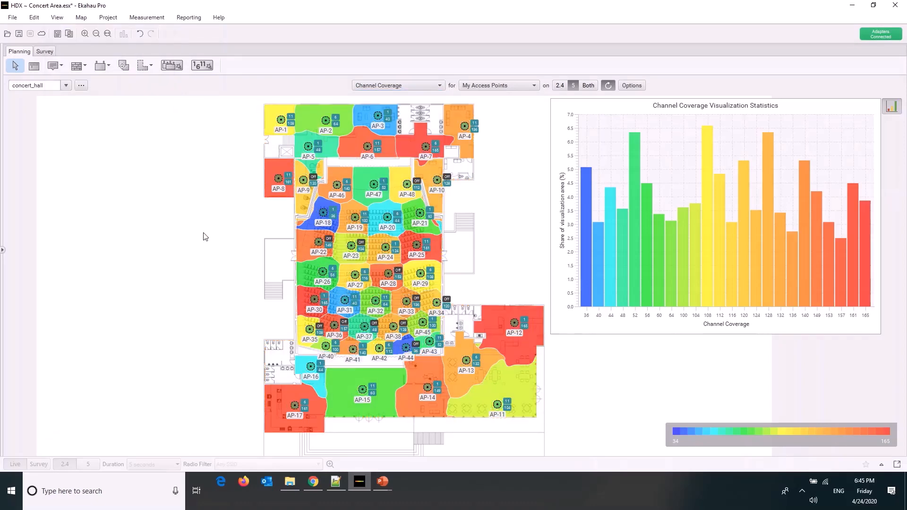
Show the Channel Interference heatmap on 5 GHz and view it in the Co-Channel and Adjacent Channel interference modes
{"action": "left_click", "coordinate": [443, 85]}
{"action": "left_click", "coordinate": [425, 173]}
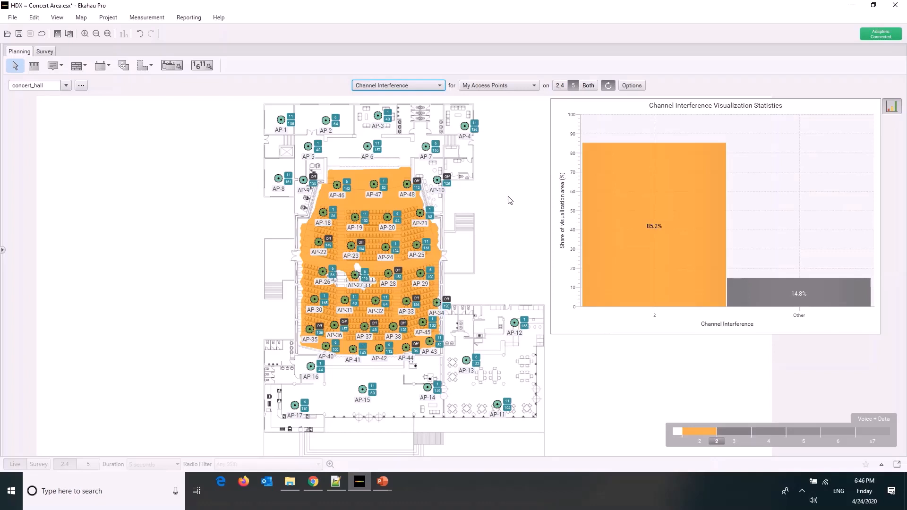
{"action": "left_click", "coordinate": [625, 84]}
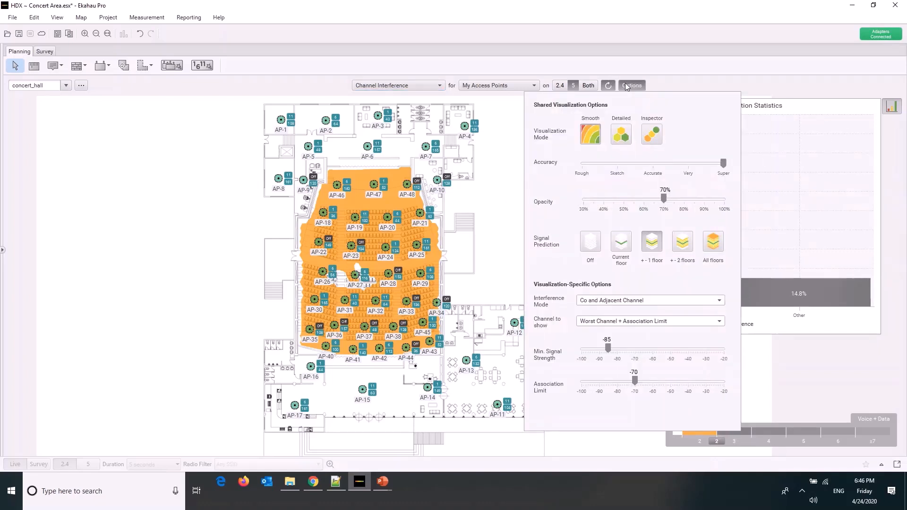
{"action": "left_click", "coordinate": [594, 301]}
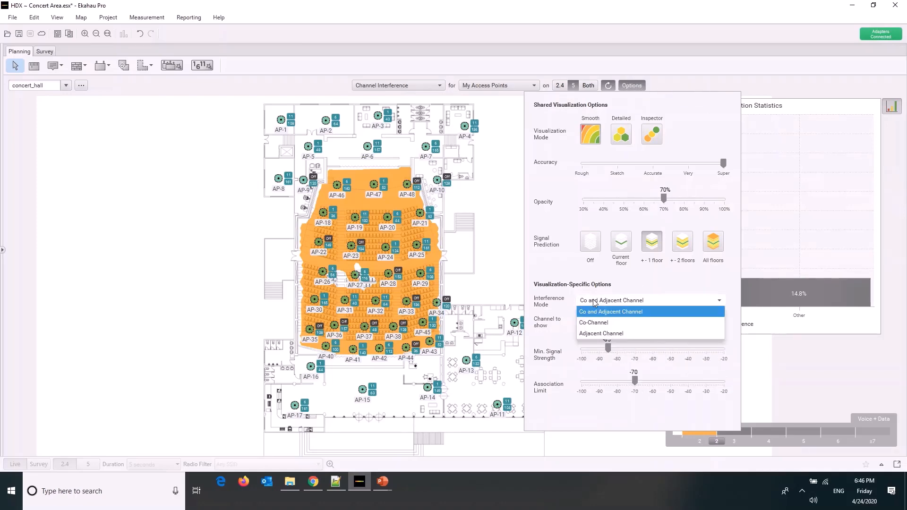
{"action": "left_click", "coordinate": [593, 327]}
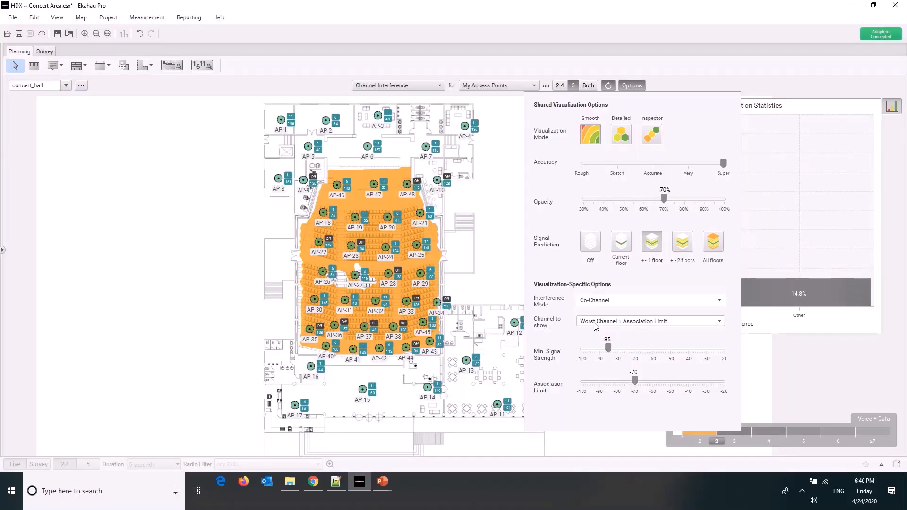
{"action": "left_click", "coordinate": [600, 302]}
{"action": "left_click", "coordinate": [603, 334]}
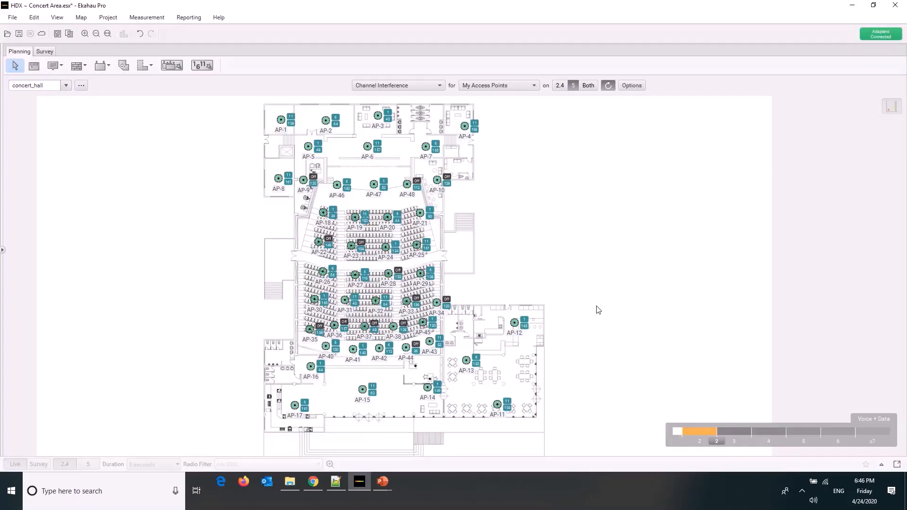
Set the interference mode to Co and Adjacent Channel and display the visualization statistics chart
{"action": "left_click", "coordinate": [629, 85]}
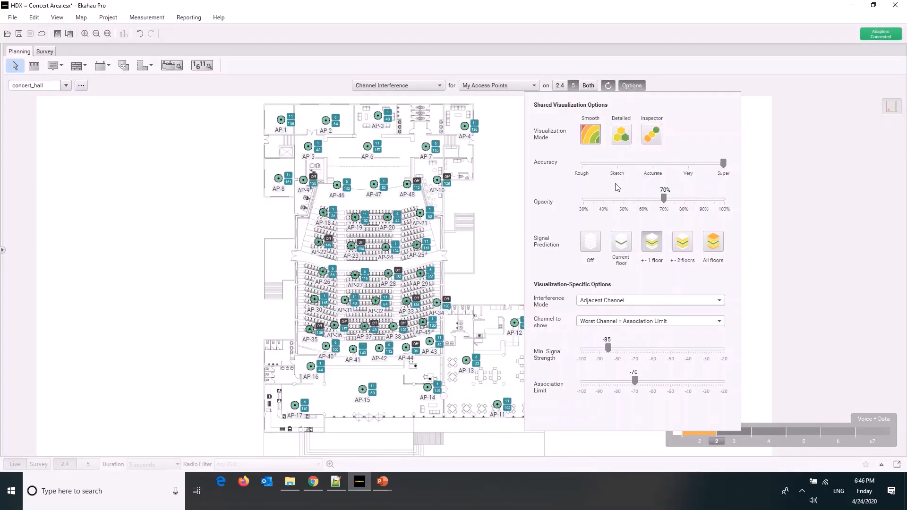
{"action": "left_click", "coordinate": [616, 302]}
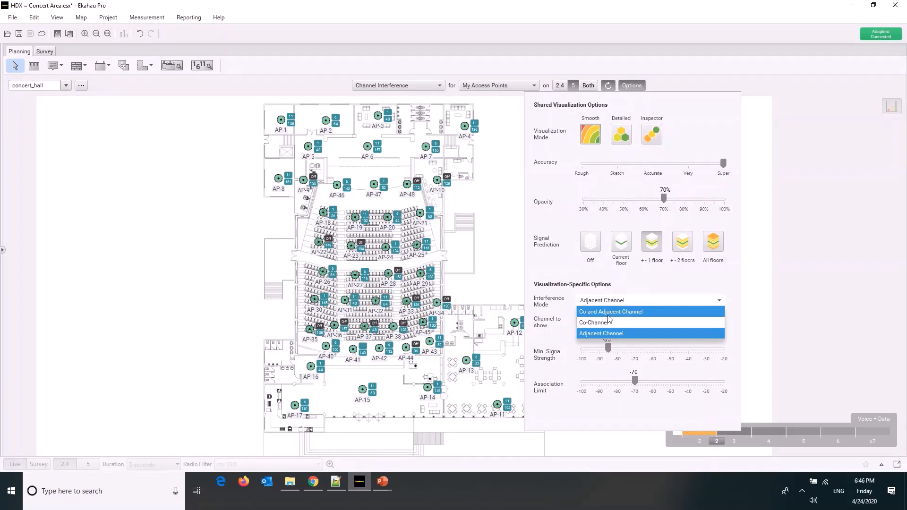
{"action": "left_click", "coordinate": [610, 312]}
{"action": "left_click", "coordinate": [482, 268]}
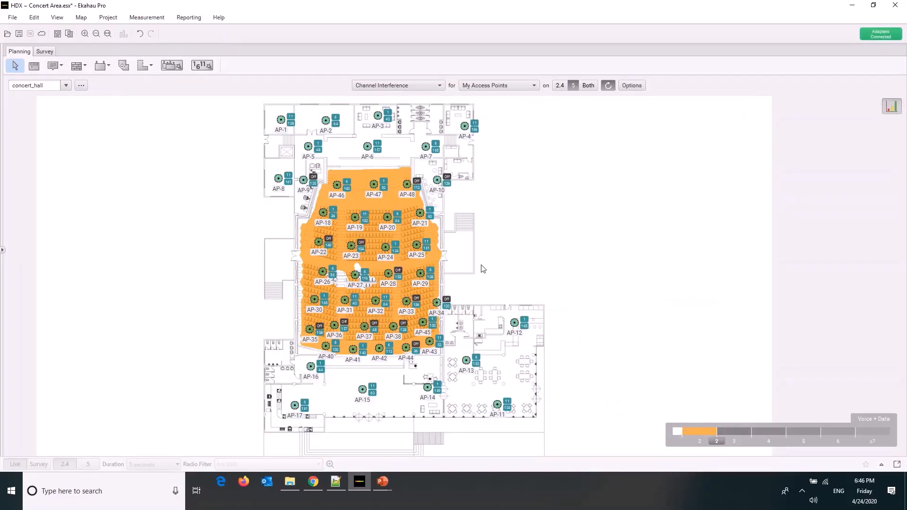
{"action": "left_click", "coordinate": [894, 106]}
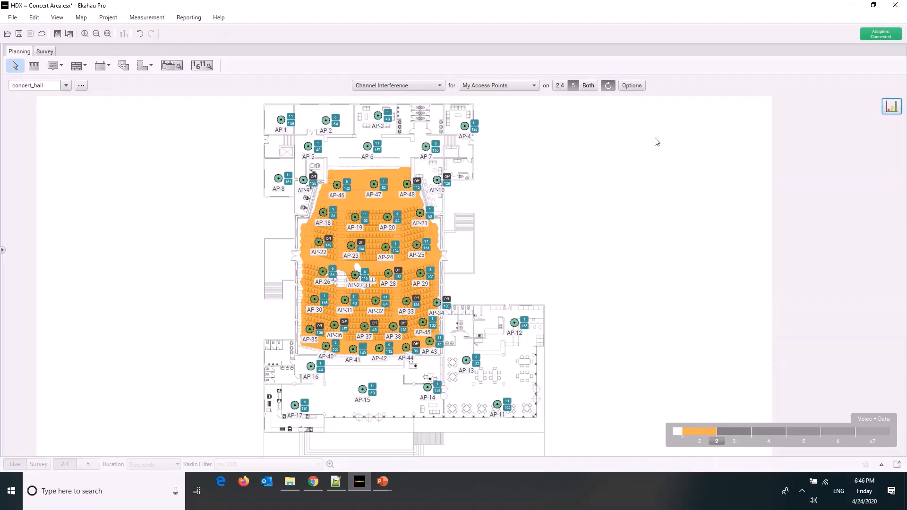
{"action": "left_click", "coordinate": [899, 107]}
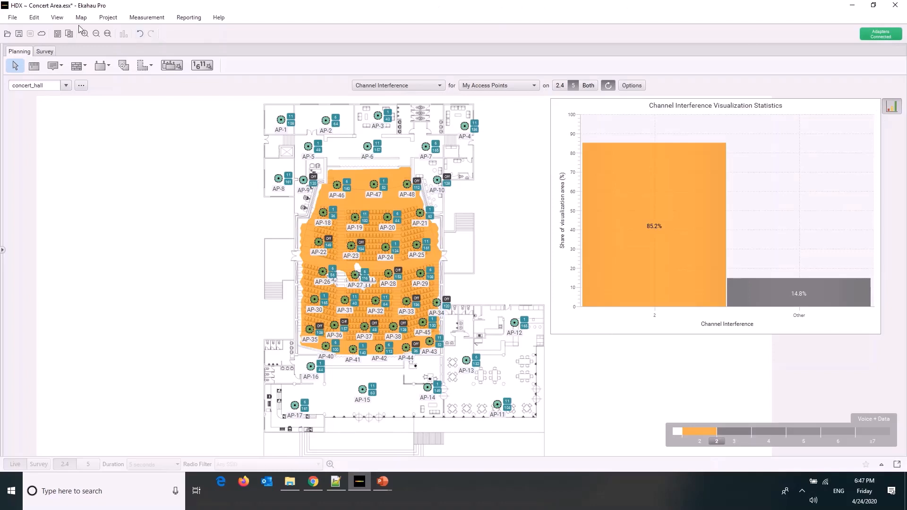
Review the maximum count and minimum signal level of the Channel Interference criterion in the Voice + Data coverage requirements
{"action": "left_click", "coordinate": [108, 18]}
{"action": "left_click", "coordinate": [125, 33]}
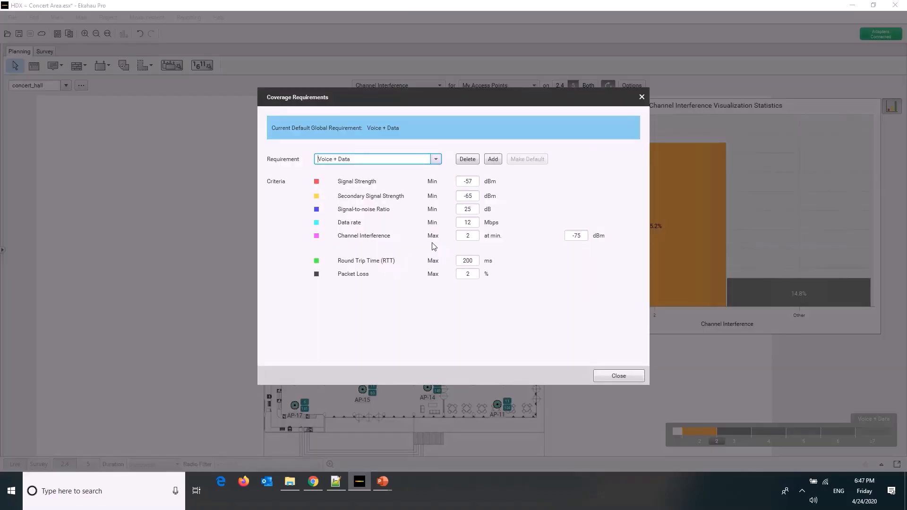
{"action": "double_click", "coordinate": [472, 235]}
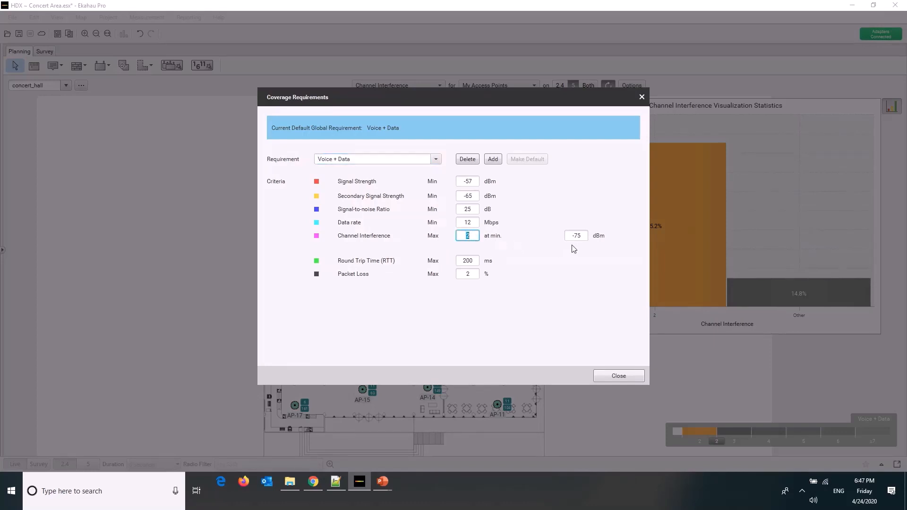
{"action": "left_click", "coordinate": [579, 235]}
{"action": "left_click", "coordinate": [606, 379]}
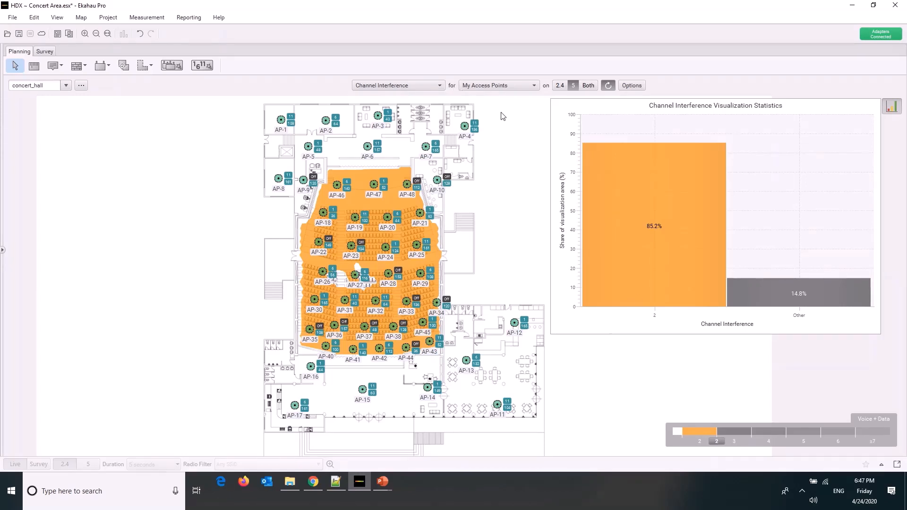
Select groups of access points in turn across the backstage rooms, the lobby end and the auditorium seating
{"action": "left_click_drag", "start_coordinate": [499, 107], "coordinate": [236, 169]}
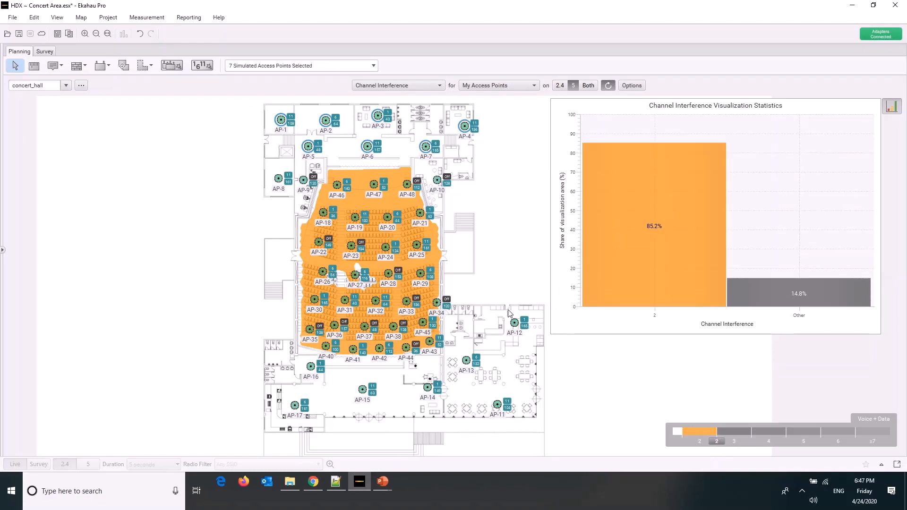
{"action": "left_click_drag", "start_coordinate": [510, 307], "coordinate": [241, 401]}
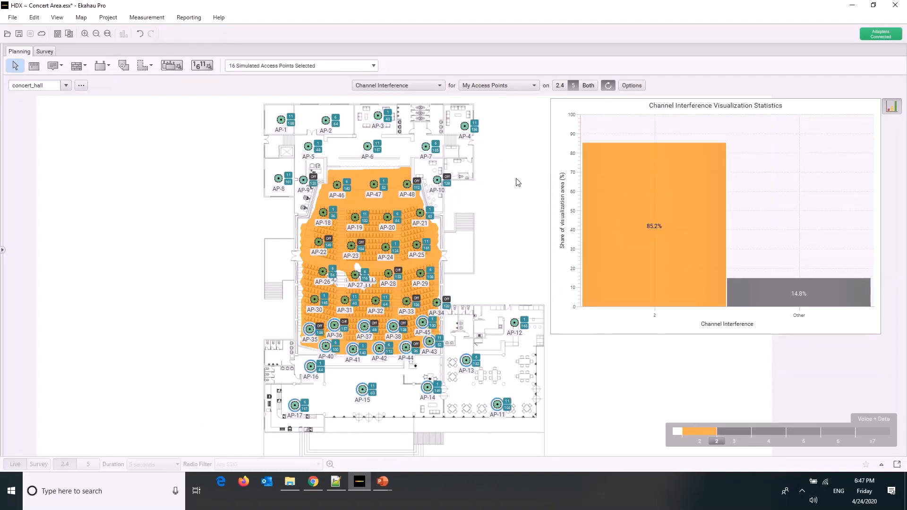
{"action": "left_click_drag", "start_coordinate": [511, 184], "coordinate": [251, 346]}
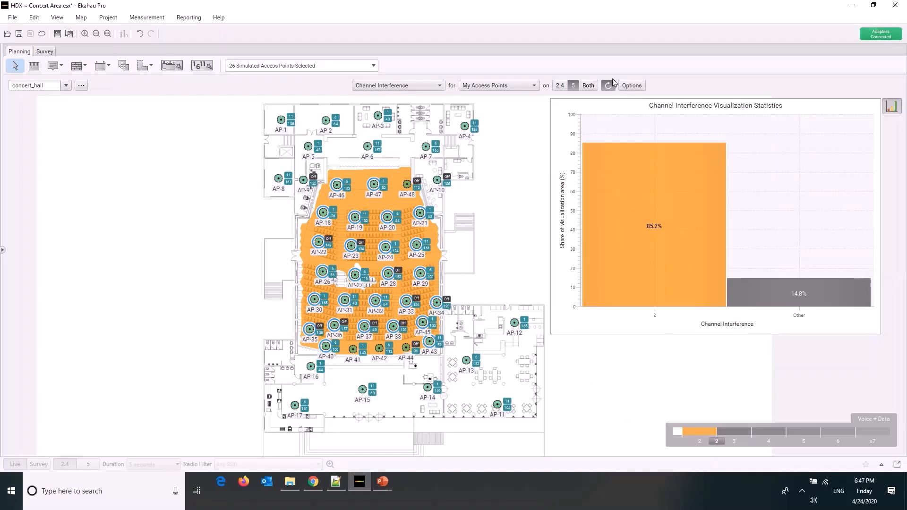
Compare the Channel Interference heatmap on 2.4 GHz and 5 GHz
{"action": "left_click", "coordinate": [426, 86]}
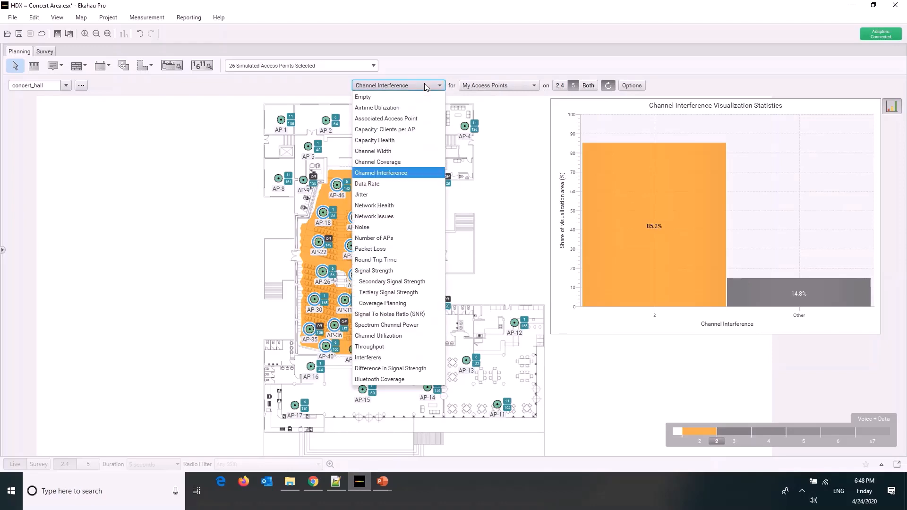
{"action": "left_click", "coordinate": [573, 90]}
{"action": "left_click", "coordinate": [559, 87]}
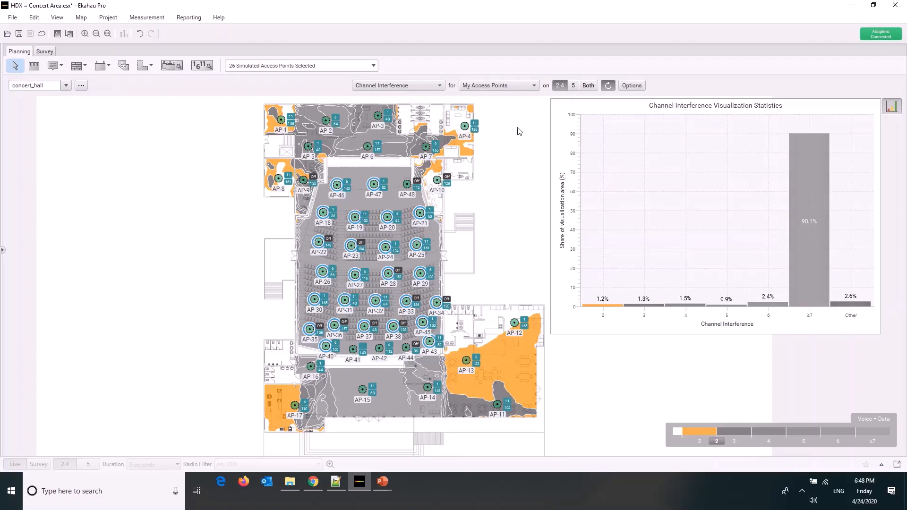
{"action": "left_click", "coordinate": [572, 85]}
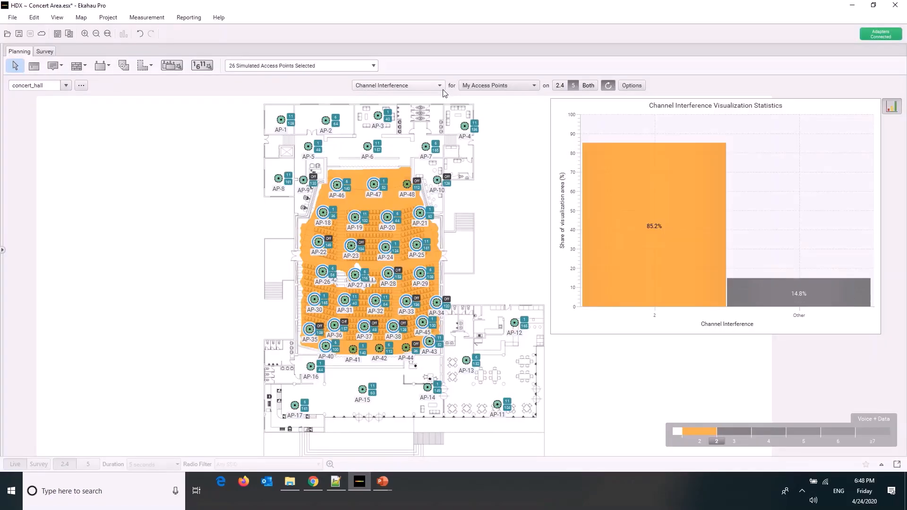
Show the Data Rate heatmap on 5 GHz and select groups of access points around the lobby and backstage rooms
{"action": "left_click", "coordinate": [439, 86]}
{"action": "left_click", "coordinate": [409, 183]}
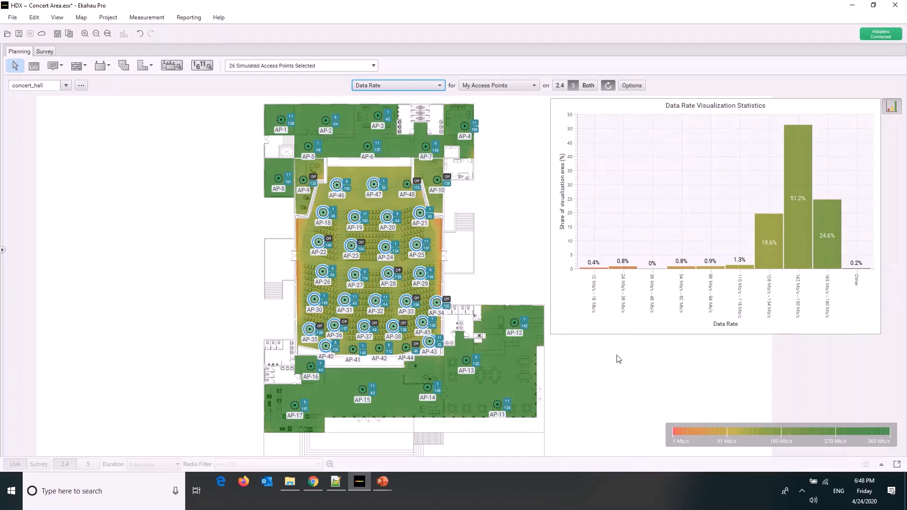
{"action": "left_click_drag", "start_coordinate": [556, 423], "coordinate": [255, 356]}
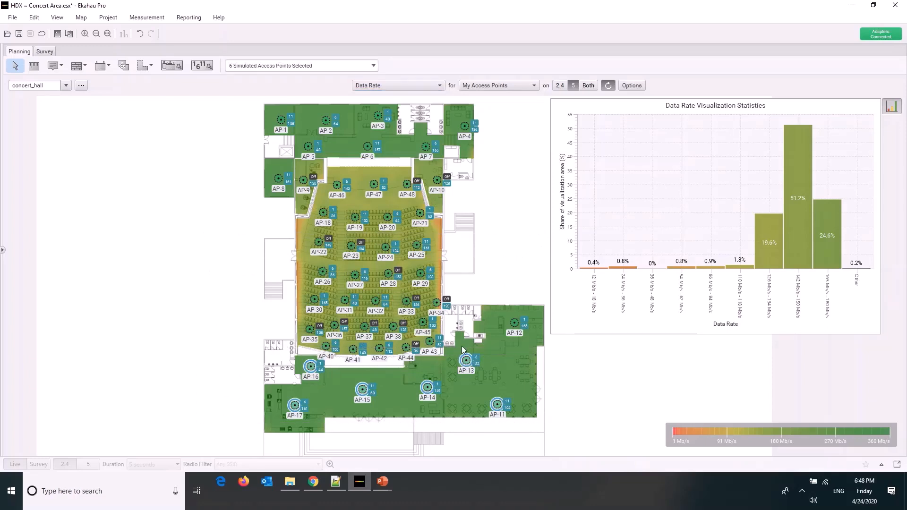
{"action": "left_click_drag", "start_coordinate": [528, 286], "coordinate": [435, 376]}
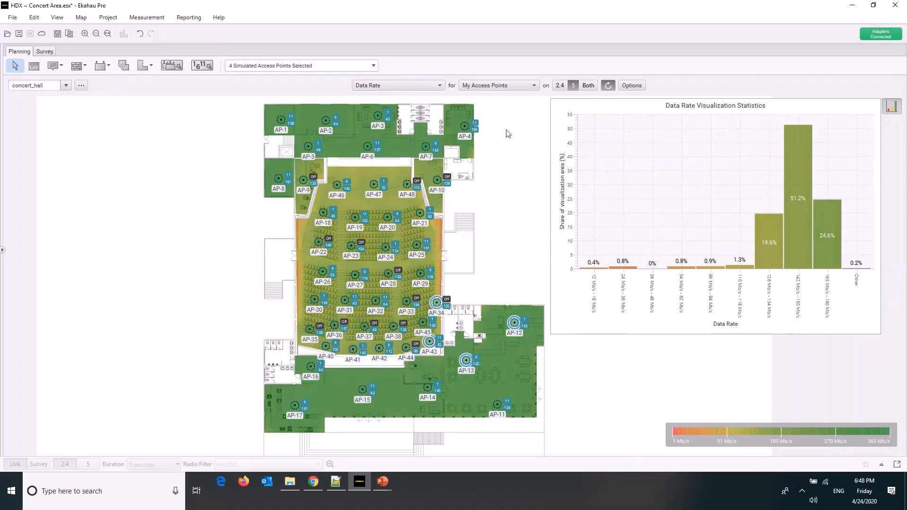
{"action": "left_click_drag", "start_coordinate": [490, 108], "coordinate": [203, 188]}
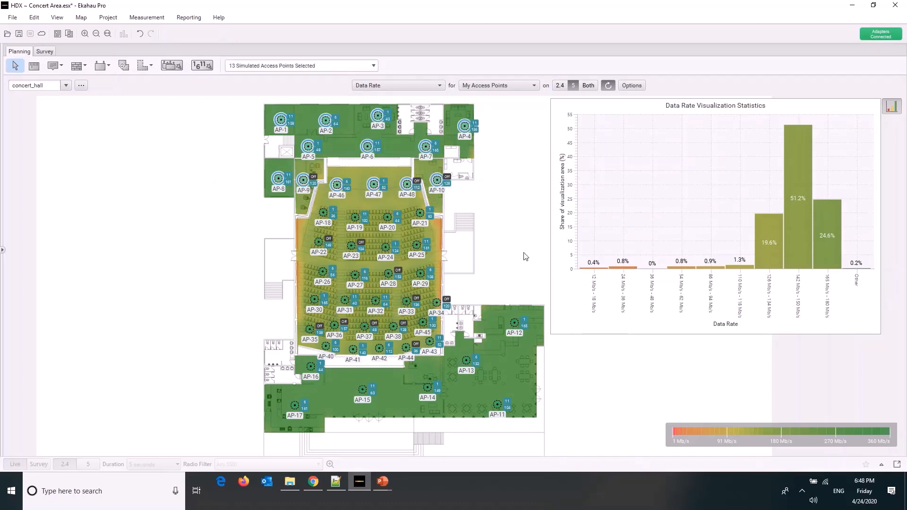
{"action": "left_click_drag", "start_coordinate": [507, 123], "coordinate": [202, 170]}
Select the access points in the middle rows of the auditorium and compare the data rate on 2.4 GHz and 5 GHz
{"action": "left_click_drag", "start_coordinate": [465, 229], "coordinate": [295, 324]}
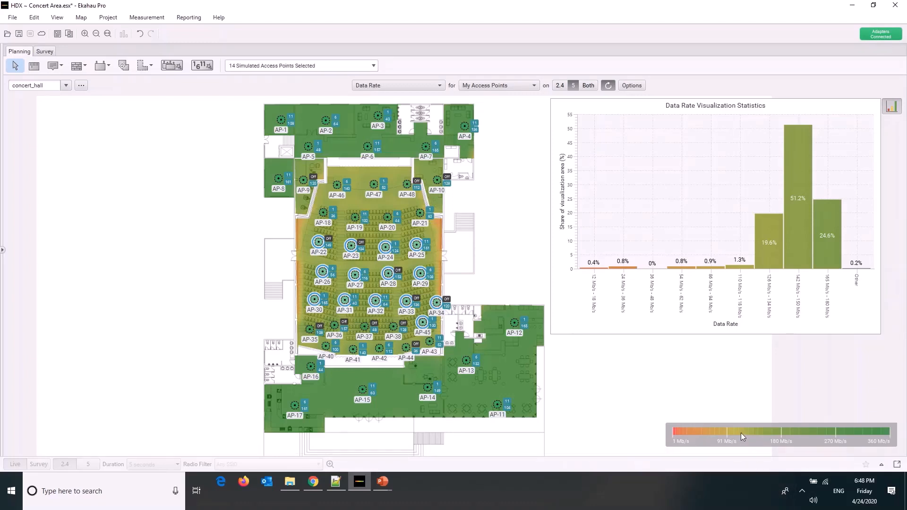
{"action": "left_click", "coordinate": [558, 86]}
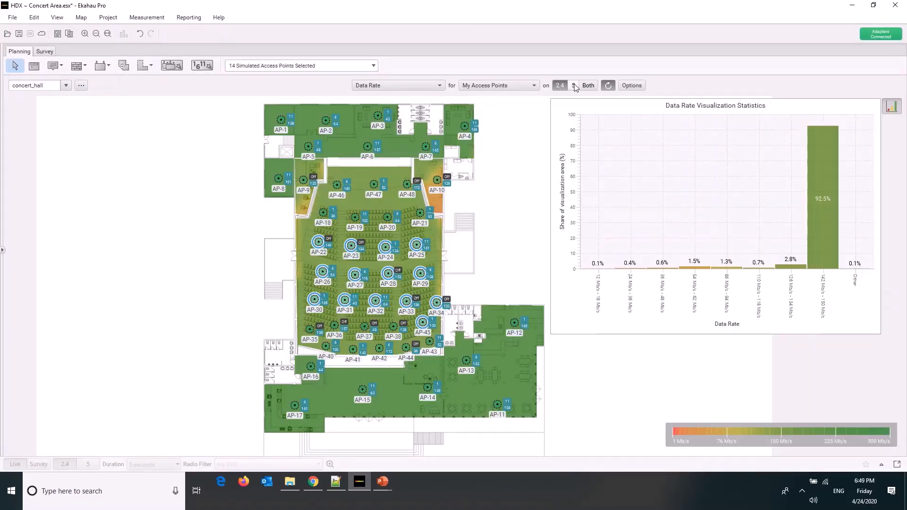
{"action": "left_click", "coordinate": [574, 86]}
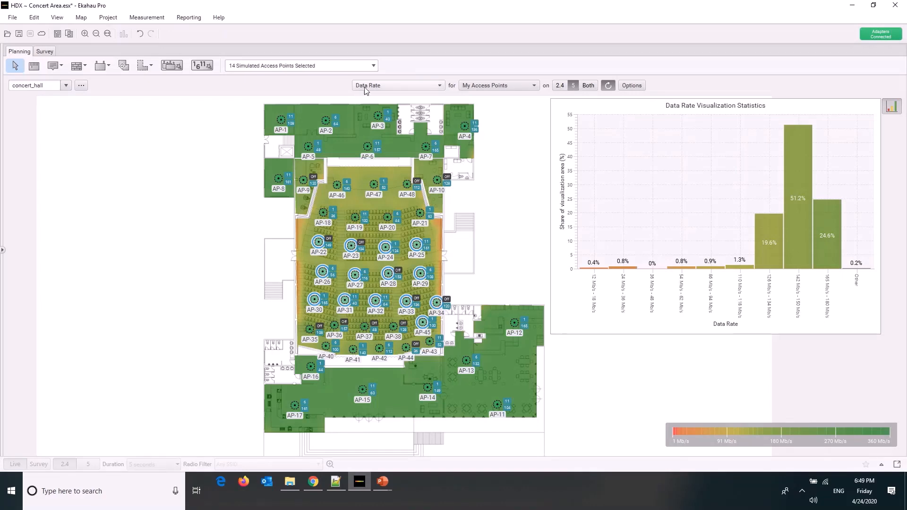
Show the Jitter heatmap on 5 GHz and select the access points across the whole floor plan
{"action": "left_click", "coordinate": [381, 86]}
{"action": "left_click", "coordinate": [373, 197]}
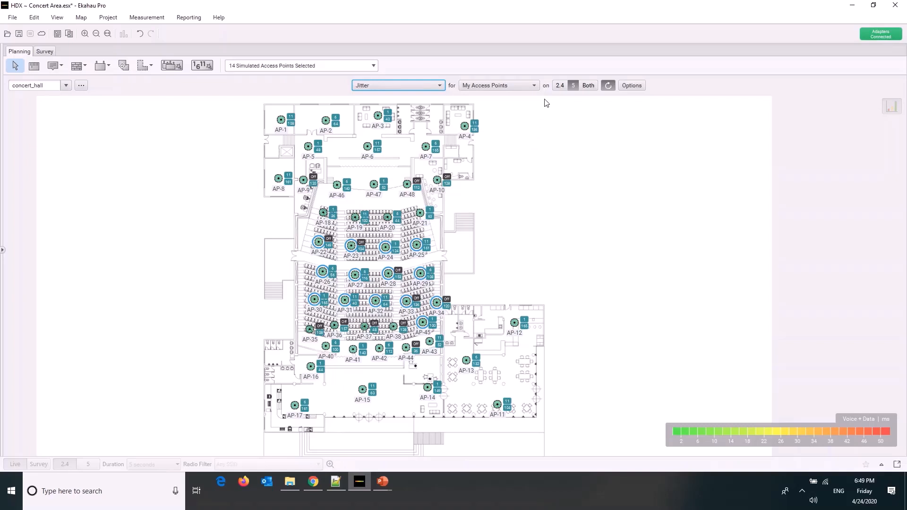
{"action": "left_click_drag", "start_coordinate": [545, 100], "coordinate": [428, 392]}
{"action": "left_click_drag", "start_coordinate": [330, 438], "coordinate": [259, 450]}
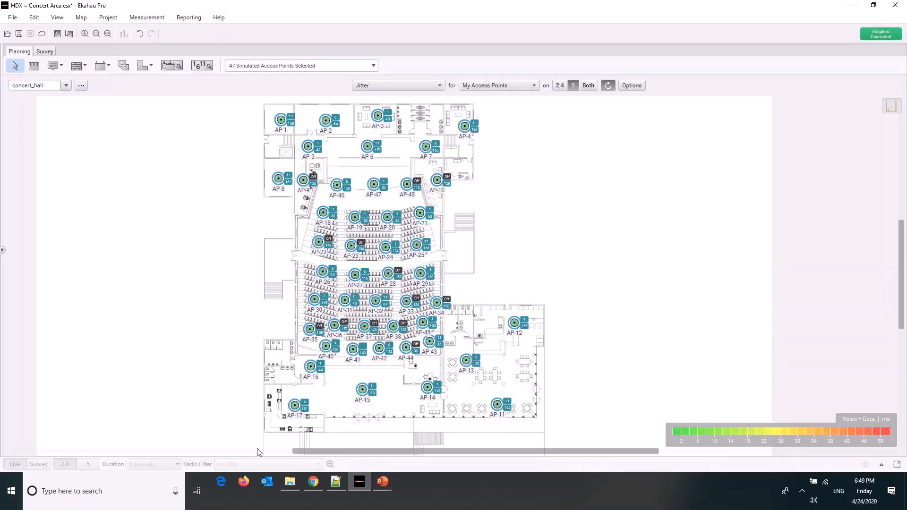
Clear the access point selection and show the Network Health heatmap on 5 GHz
{"action": "left_click", "coordinate": [433, 84]}
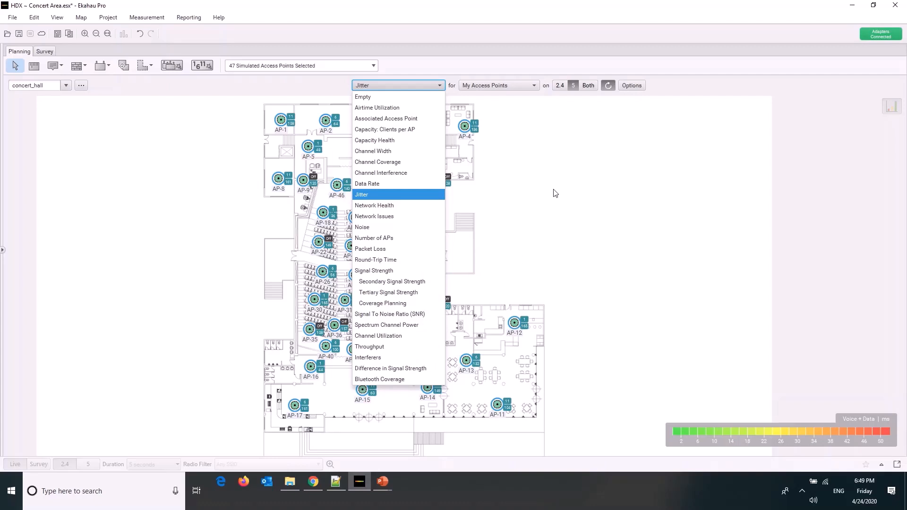
{"action": "left_click", "coordinate": [544, 107]}
{"action": "left_click_drag", "start_coordinate": [547, 105], "coordinate": [519, 243]}
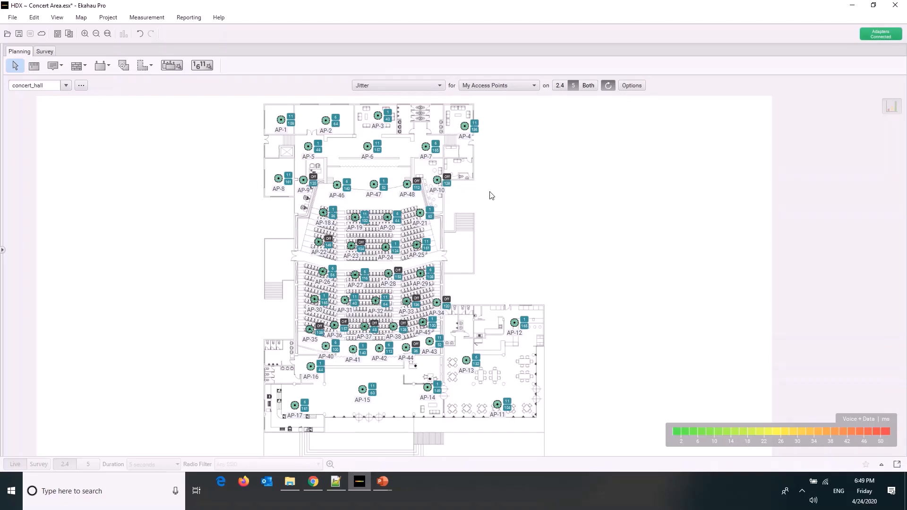
{"action": "left_click", "coordinate": [438, 85]}
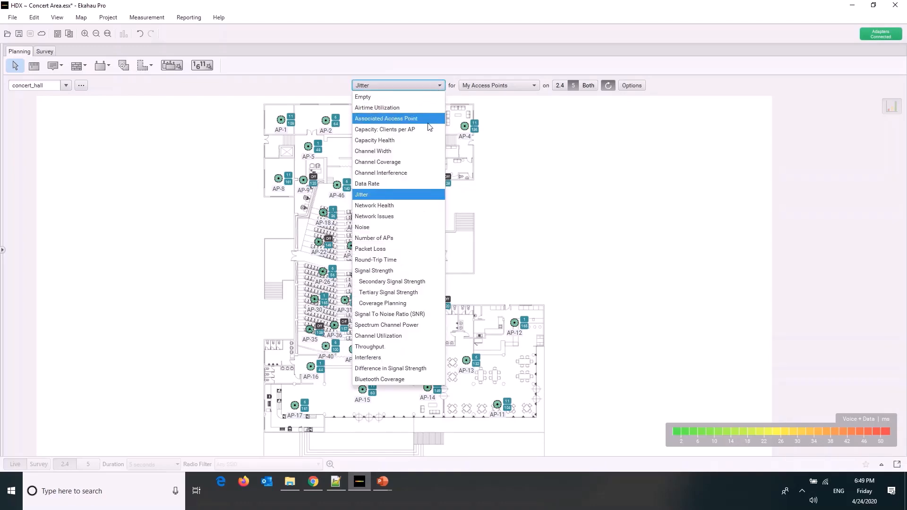
{"action": "left_click", "coordinate": [406, 205]}
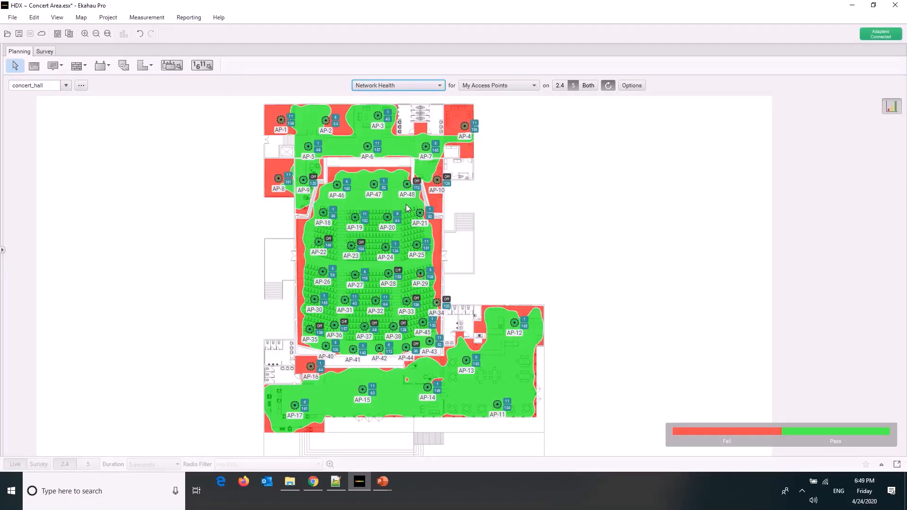
{"action": "mouse_move", "coordinate": [406, 204]}
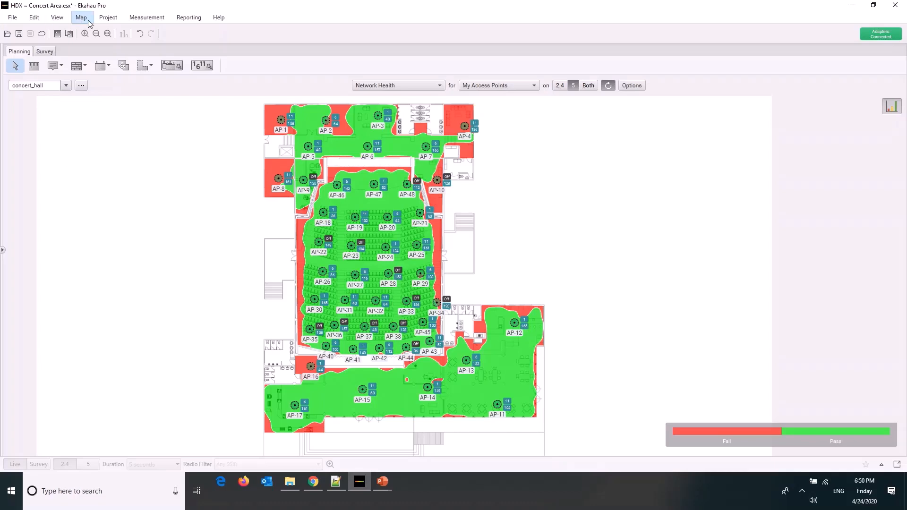
Read the description of the Network Issues visualization while keeping the Network Health heatmap
{"action": "left_click", "coordinate": [108, 18]}
{"action": "left_click", "coordinate": [107, 19]}
{"action": "left_click", "coordinate": [441, 86]}
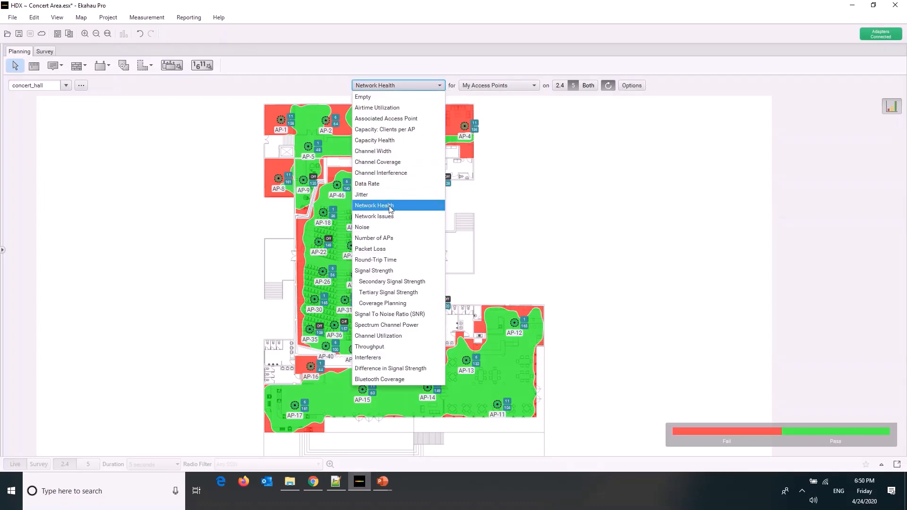
{"action": "mouse_move", "coordinate": [389, 222]}
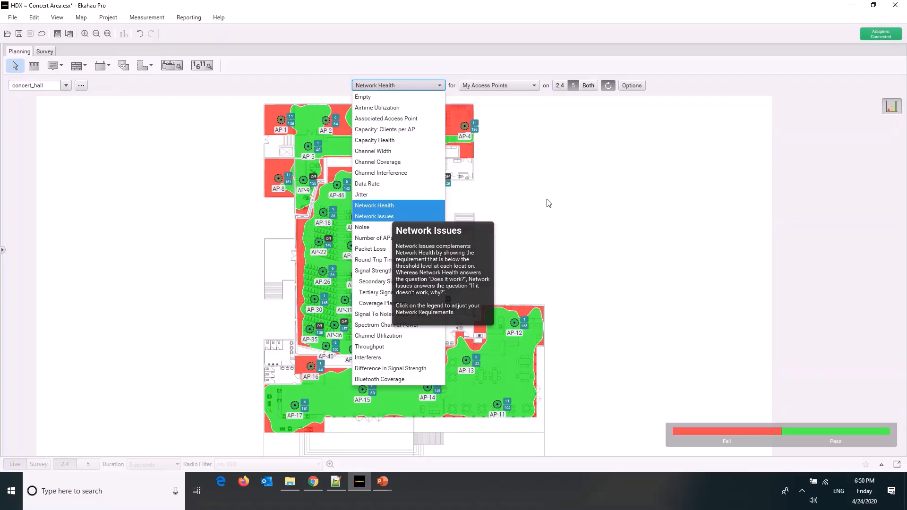
{"action": "left_click", "coordinate": [591, 186]}
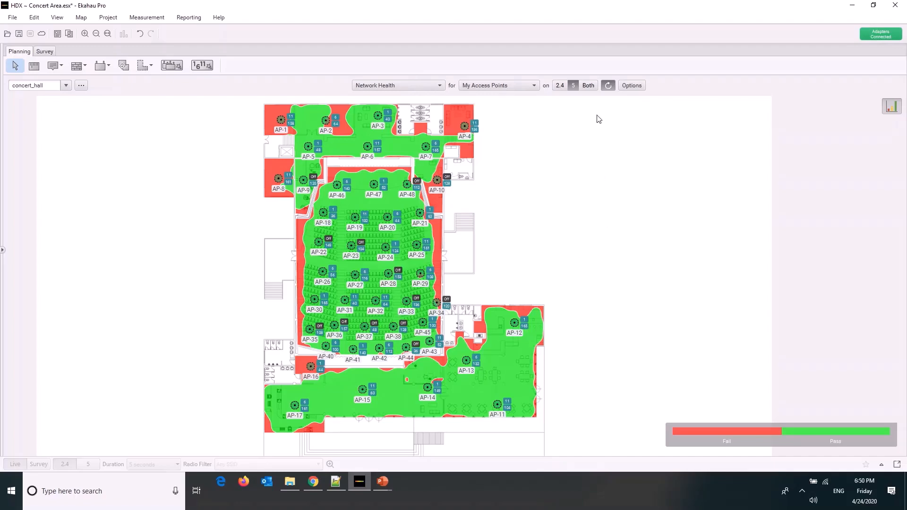
Select all access points on the floor plan and compare Network Health on 2.4 GHz and 5 GHz
{"action": "left_click_drag", "start_coordinate": [596, 115], "coordinate": [137, 506]}
{"action": "left_click", "coordinate": [560, 87]}
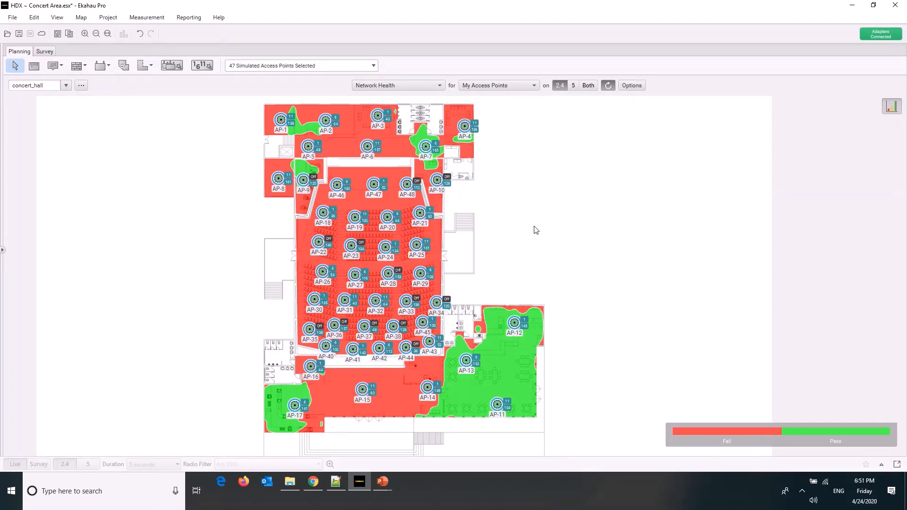
{"action": "left_click", "coordinate": [573, 87]}
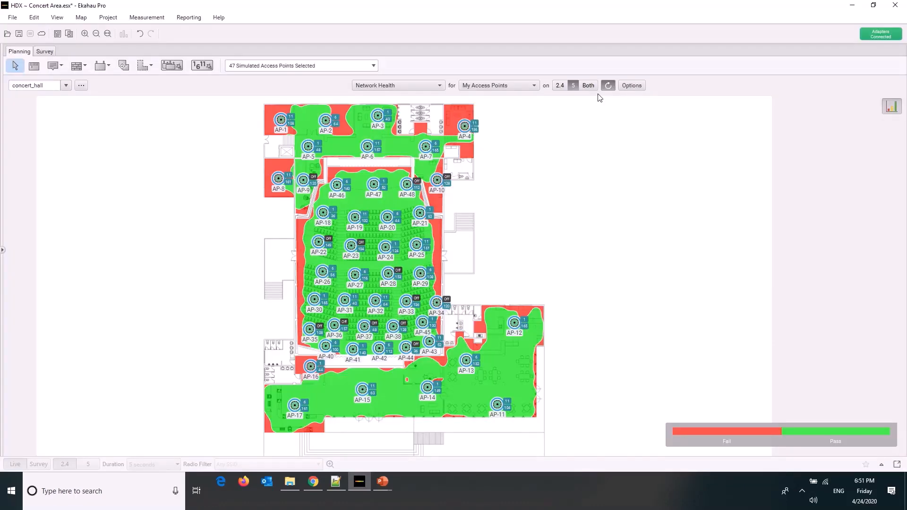
Check the shared visualization options and display the Network Health statistics chart
{"action": "left_click", "coordinate": [627, 88]}
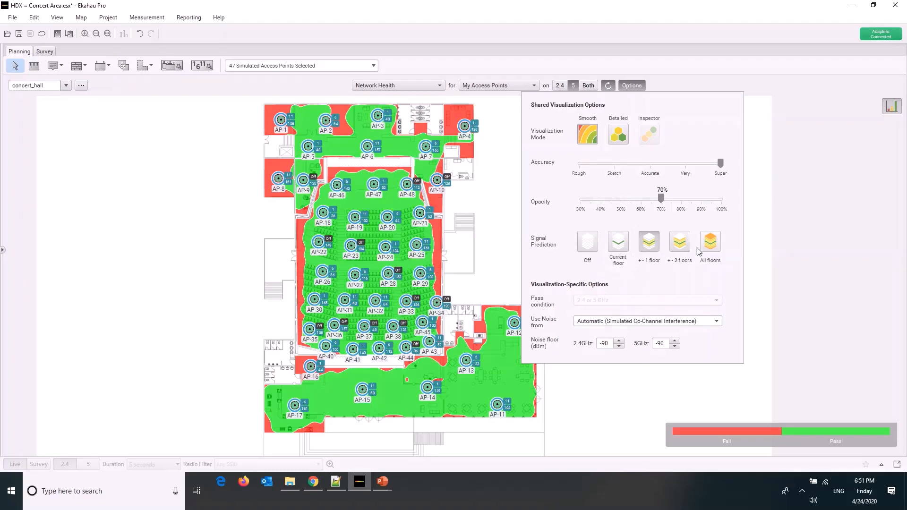
{"action": "left_click", "coordinate": [794, 124]}
{"action": "left_click", "coordinate": [893, 107]}
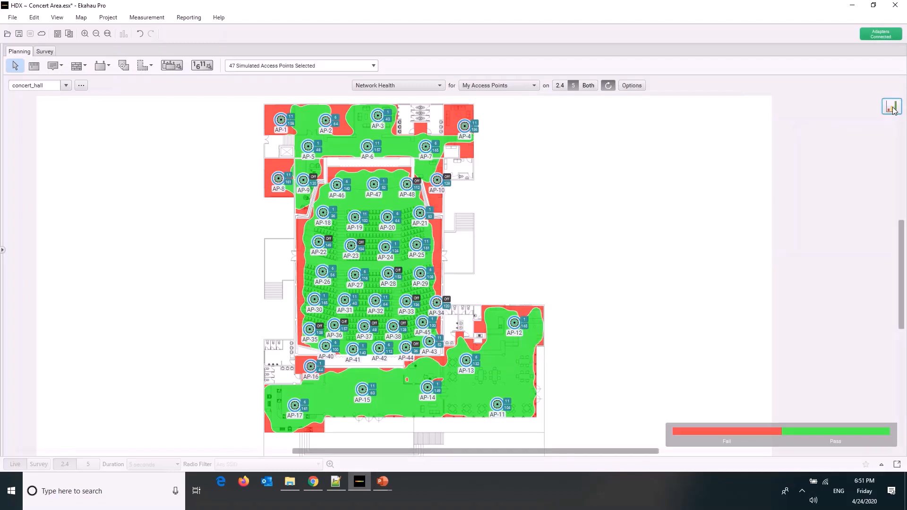
{"action": "left_click", "coordinate": [897, 107]}
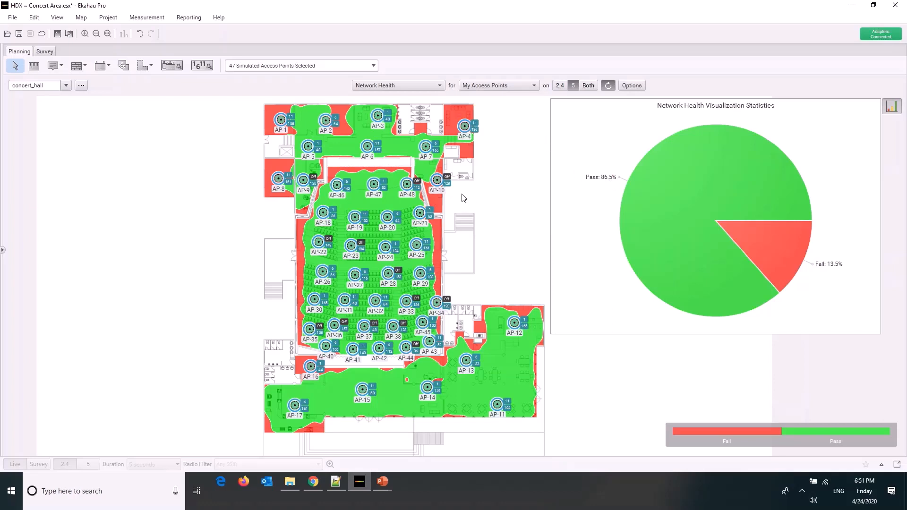
Select access points along both auditorium side walls and compare the Network Health statistics on 2.4 GHz and 5 GHz
{"action": "left_click_drag", "start_coordinate": [456, 194], "coordinate": [433, 344]}
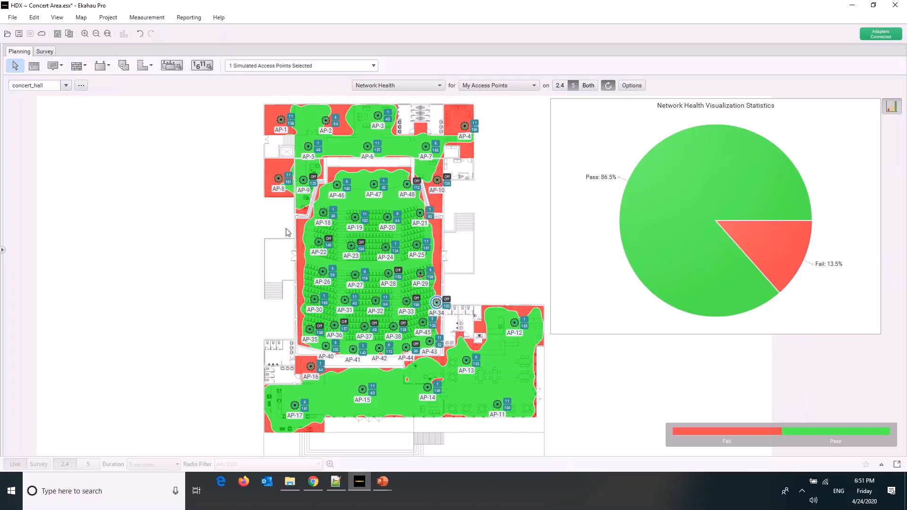
{"action": "left_click_drag", "start_coordinate": [277, 211], "coordinate": [312, 351]}
{"action": "left_click", "coordinate": [558, 90]}
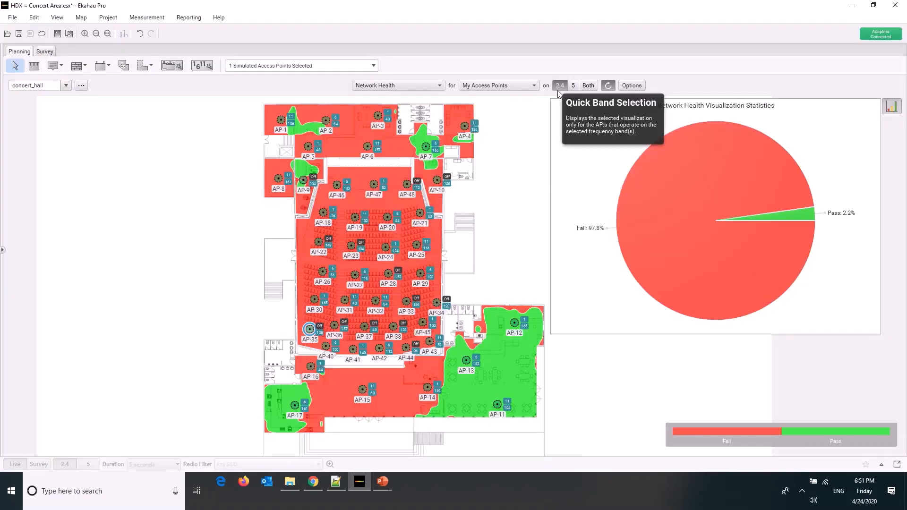
{"action": "left_click", "coordinate": [573, 85]}
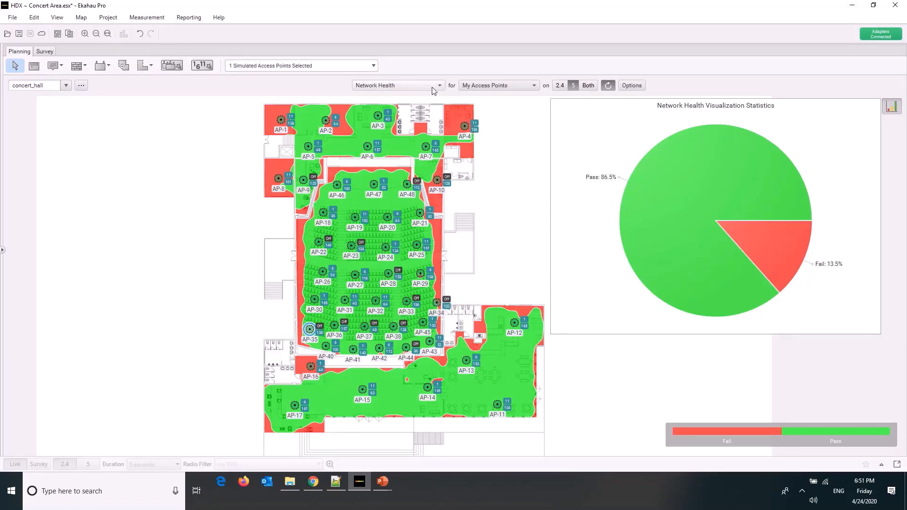
Show the Network Issues heatmap on 5 GHz and select only AP-4 in the corner room
{"action": "left_click", "coordinate": [418, 86]}
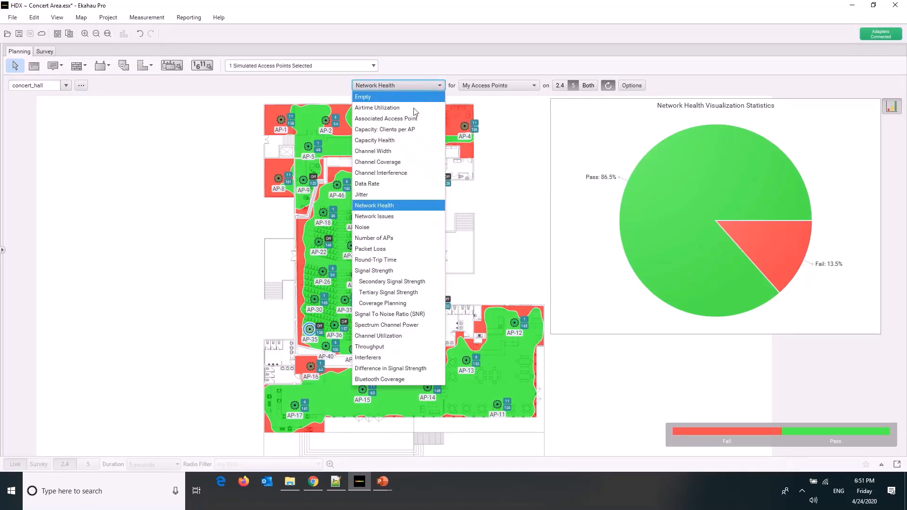
{"action": "left_click", "coordinate": [399, 218]}
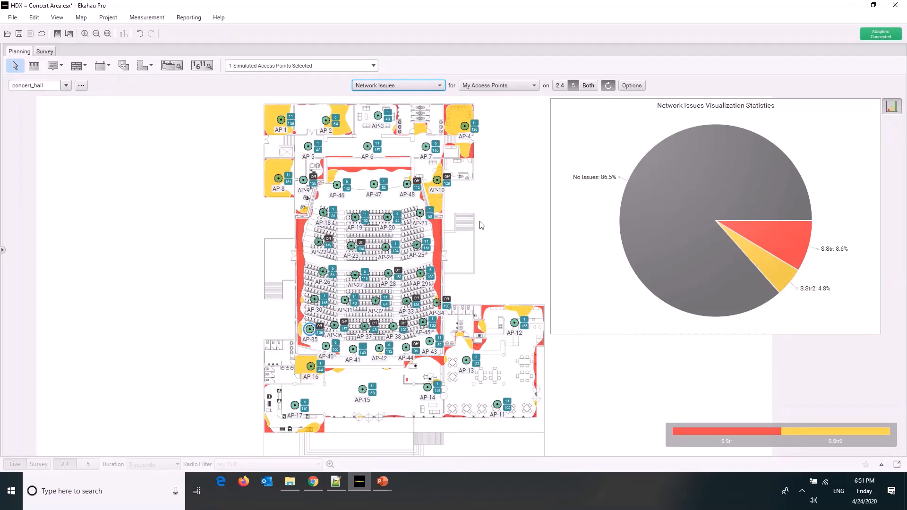
{"action": "left_click", "coordinate": [439, 238]}
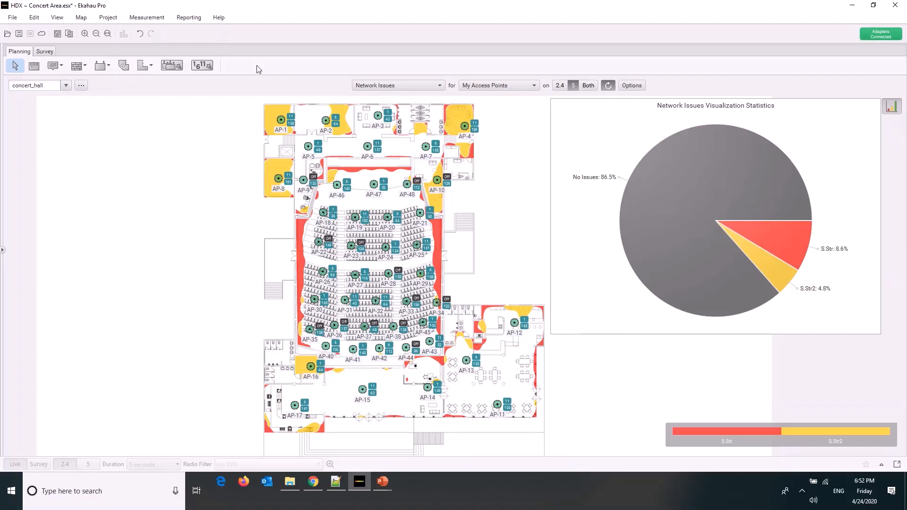
{"action": "left_click_drag", "start_coordinate": [499, 109], "coordinate": [472, 127]}
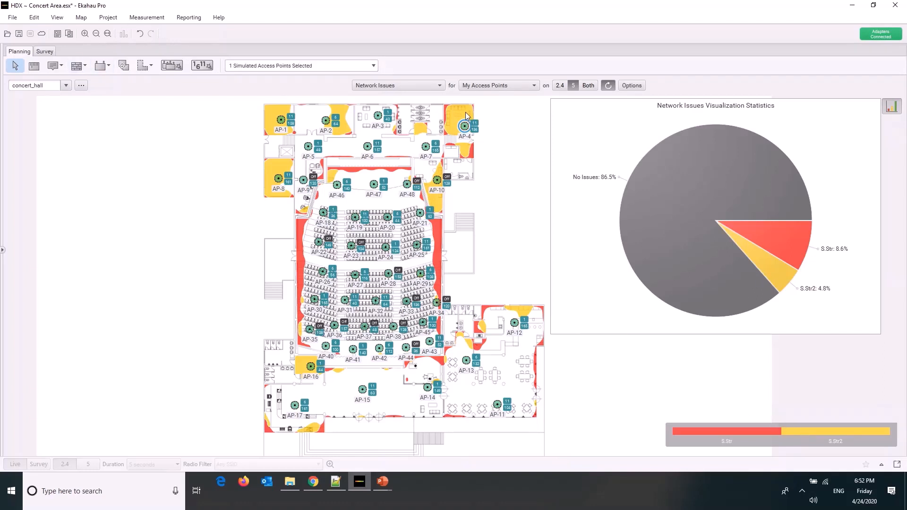
Try placing a Generic .11n/ac Dual Radio access point in the AP-8 room, undo it and return to selection mode
{"action": "left_click", "coordinate": [109, 67]}
{"action": "left_click", "coordinate": [136, 80]}
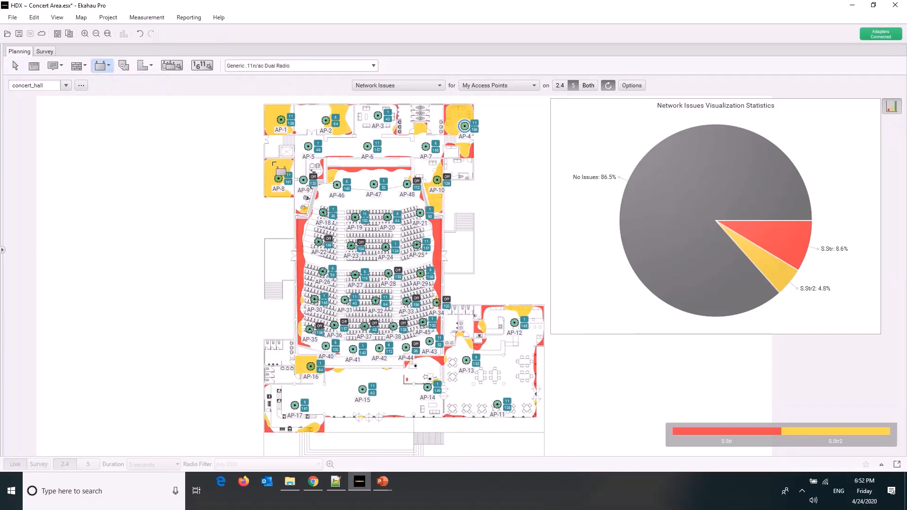
{"action": "left_click", "coordinate": [276, 166]}
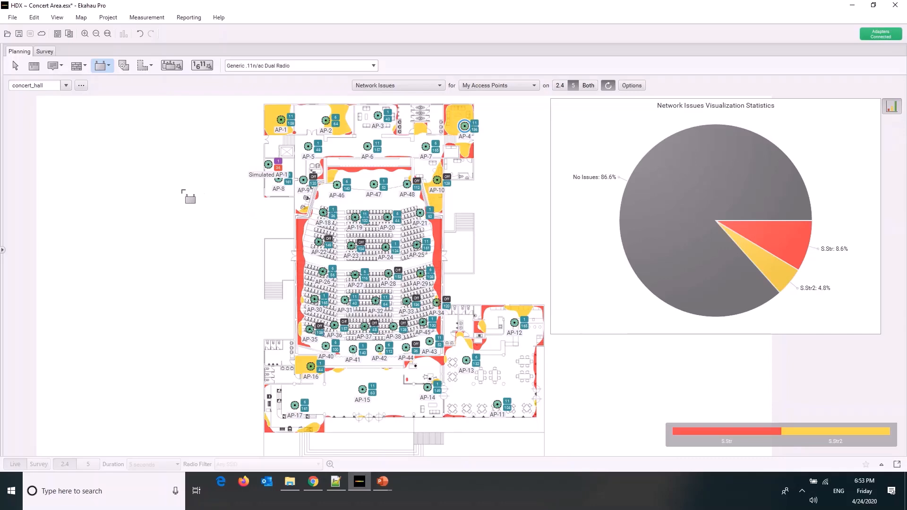
{"action": "key", "text": "ctrl+z"}
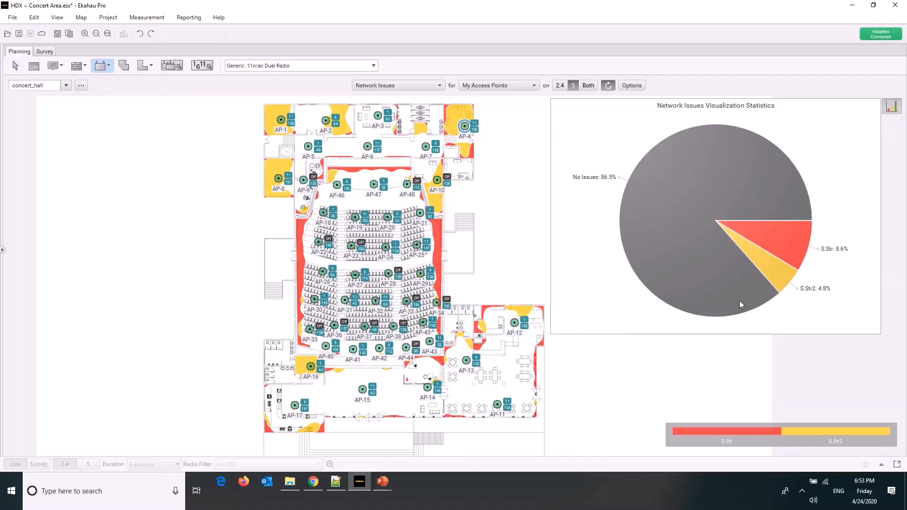
{"action": "left_click", "coordinate": [15, 66]}
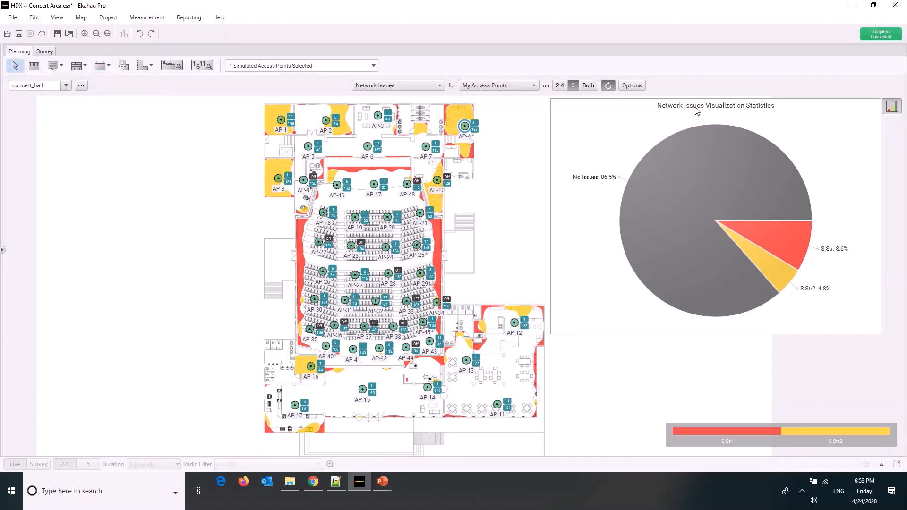
Examine Network Issues on 2.4 GHz with no access points selected and review the Automatic Channel Planning settings without creating a plan
{"action": "left_click_drag", "start_coordinate": [249, 104], "coordinate": [562, 442]}
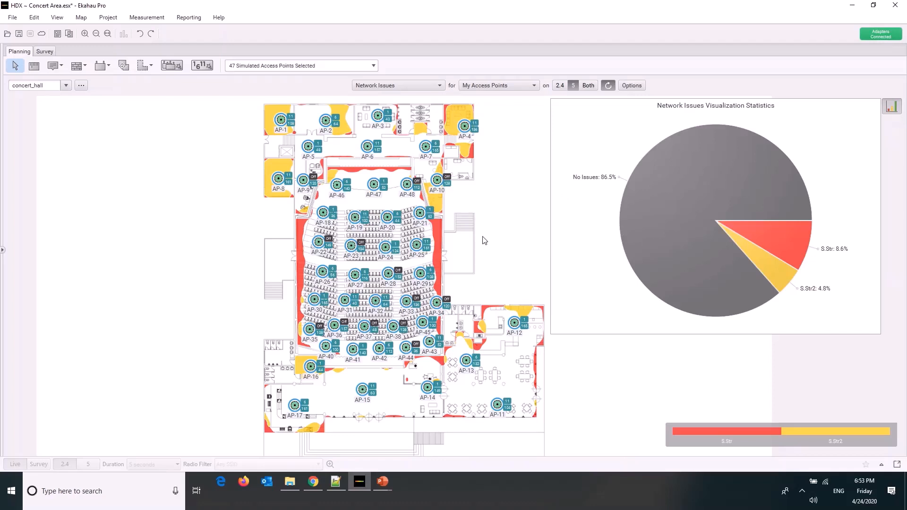
{"action": "left_click", "coordinate": [455, 251]}
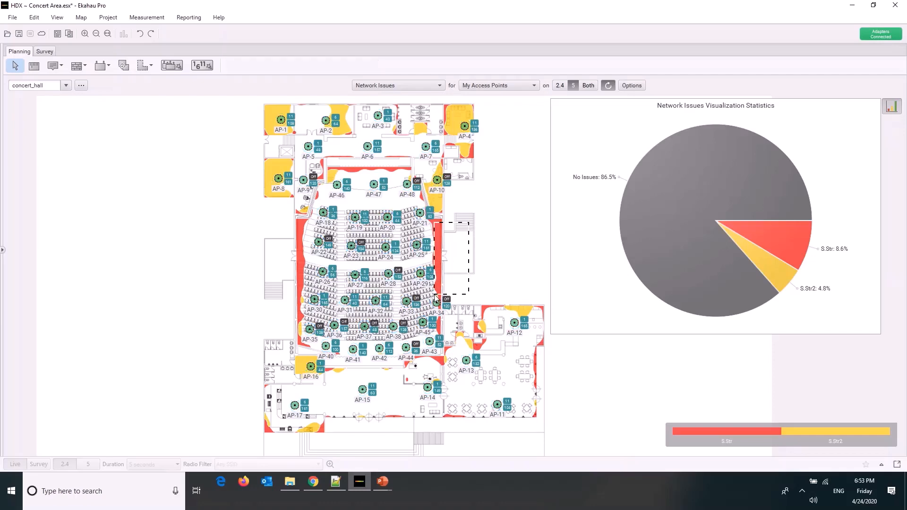
{"action": "left_click", "coordinate": [560, 85]}
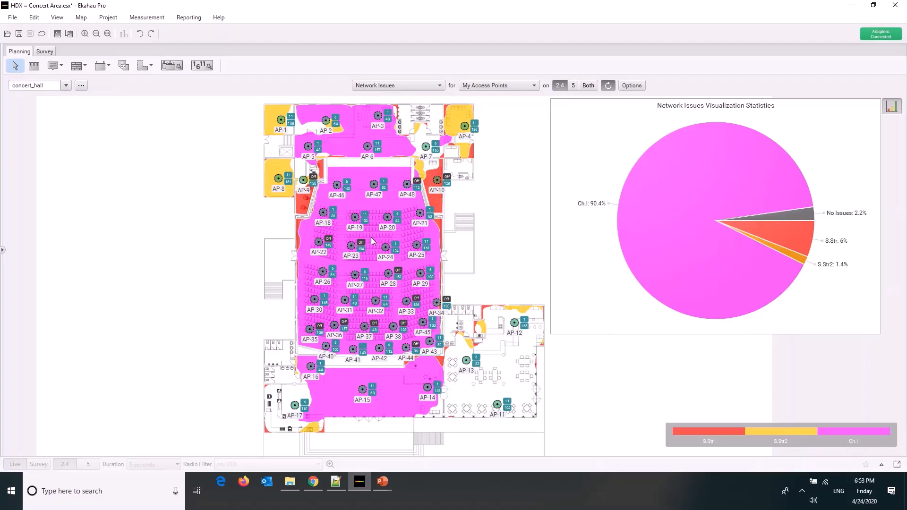
{"action": "mouse_move", "coordinate": [371, 239]}
{"action": "left_click", "coordinate": [205, 67]}
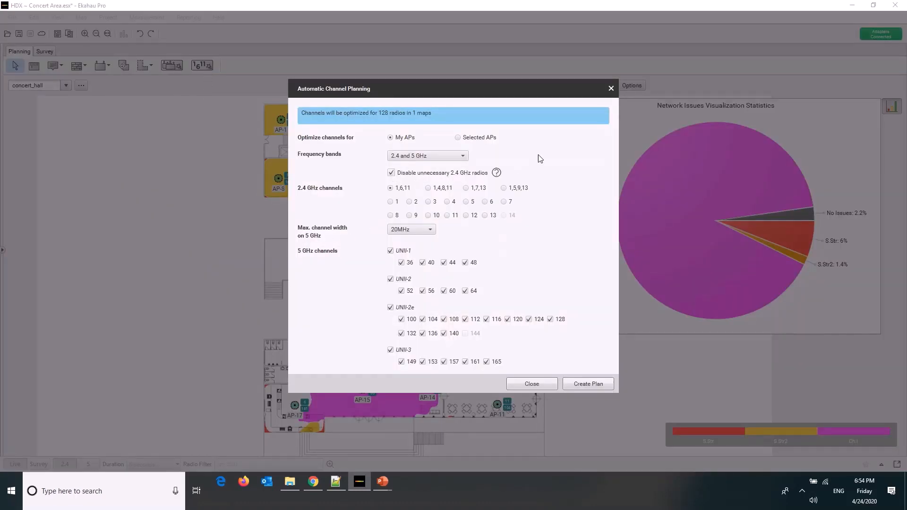
{"action": "left_click", "coordinate": [611, 88]}
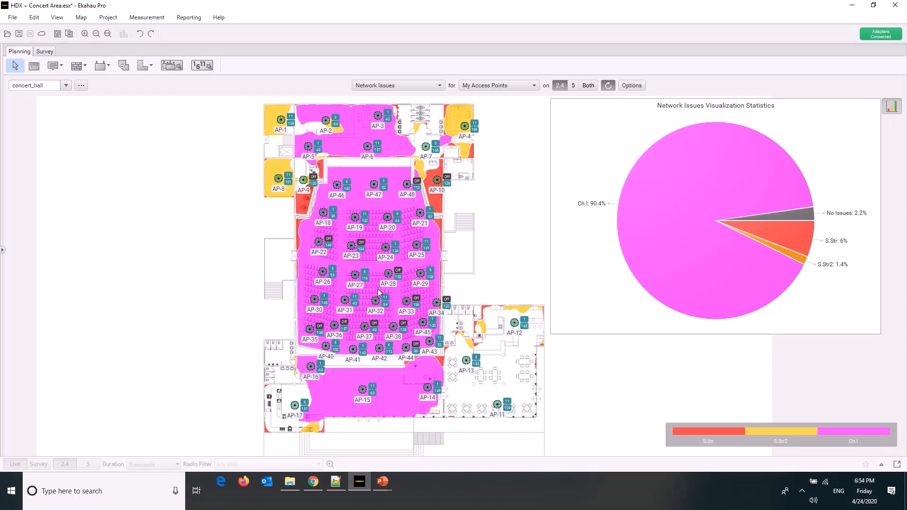
Disable the 2.4 GHz radios of AP-31 and AP-27 in the auditorium
{"action": "right_click", "coordinate": [347, 299]}
{"action": "left_click", "coordinate": [370, 316]}
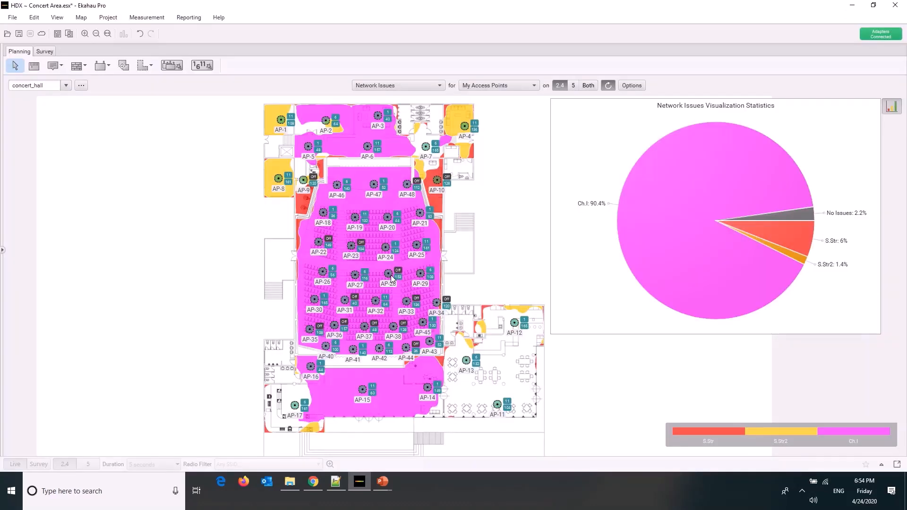
{"action": "right_click", "coordinate": [390, 276]}
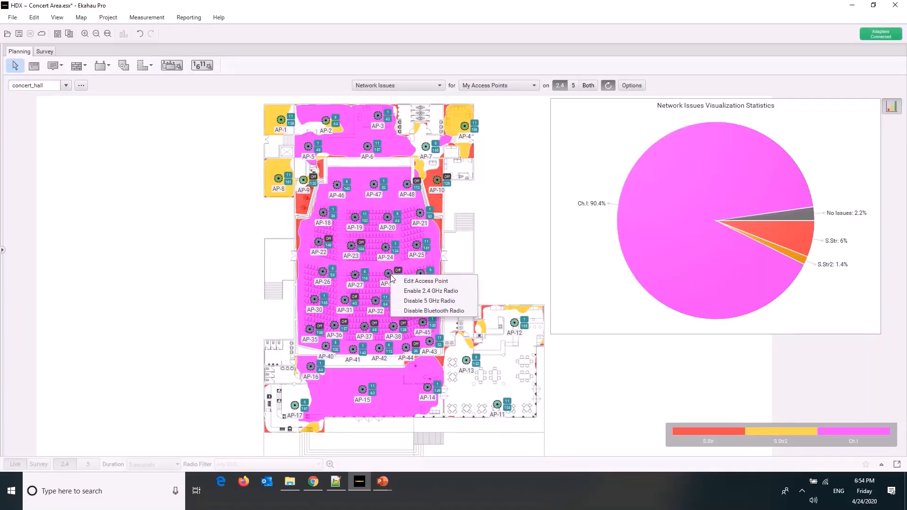
{"action": "right_click", "coordinate": [354, 274]}
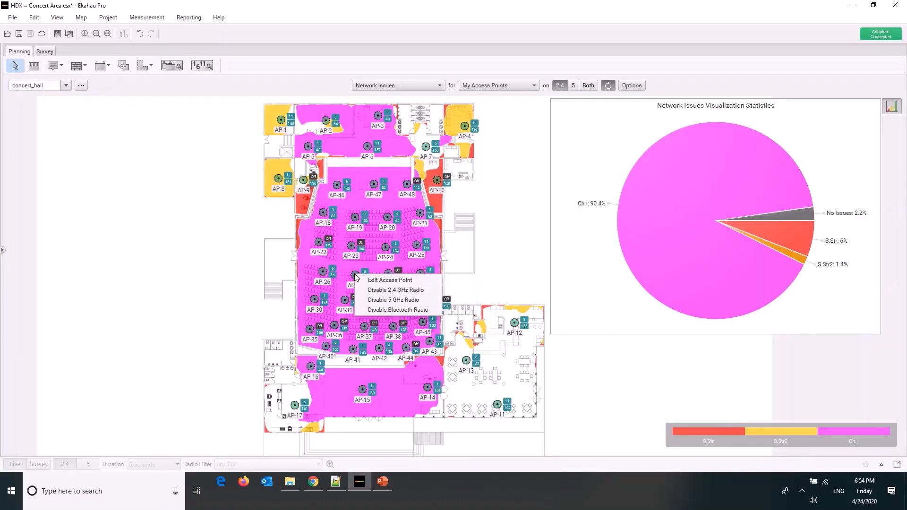
{"action": "left_click", "coordinate": [384, 290]}
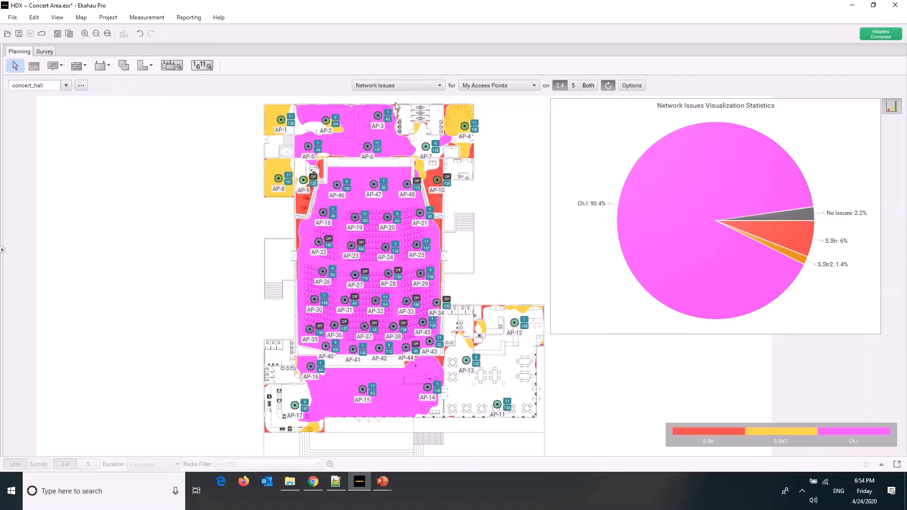
Show the Signal Strength heatmap and its statistics on 2.4 GHz
{"action": "left_click", "coordinate": [398, 86]}
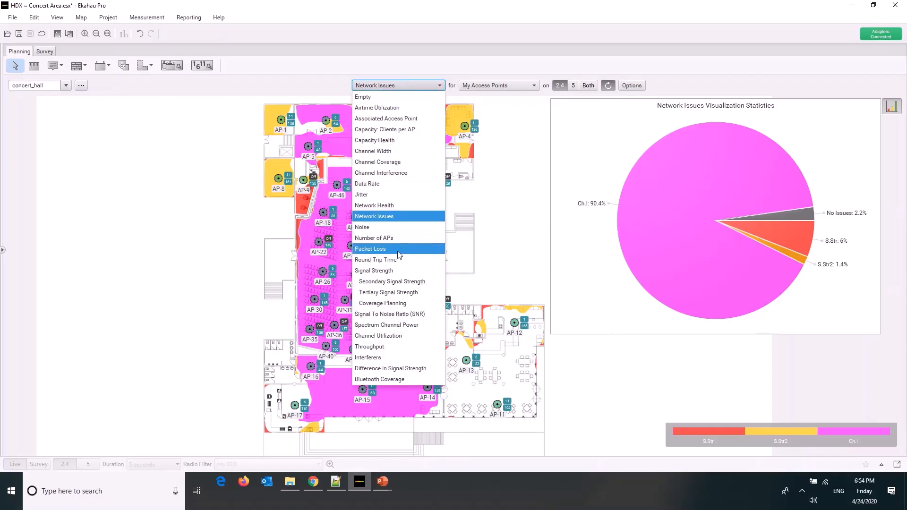
{"action": "left_click", "coordinate": [397, 270]}
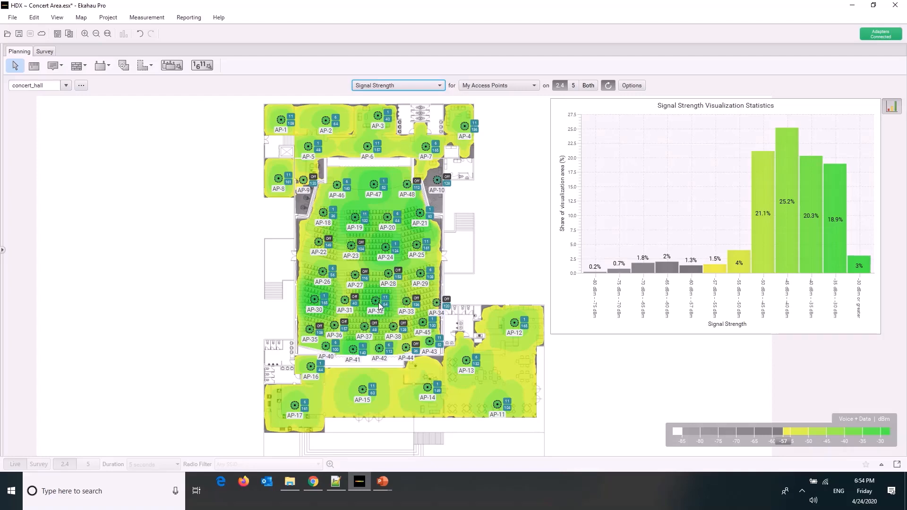
Disable the 2.4 GHz radios of AP-46 near the stage and AP-21 at the auditorium's side
{"action": "right_click", "coordinate": [338, 188]}
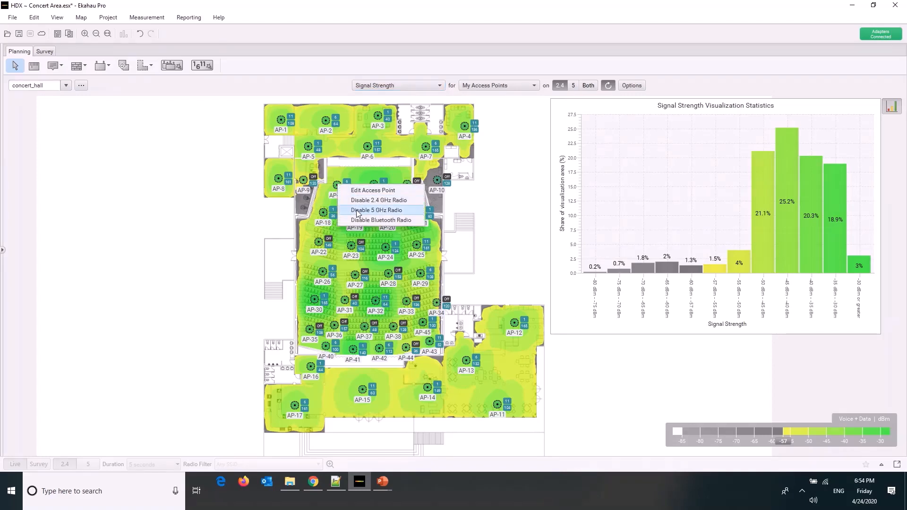
{"action": "key", "text": "Escape"}
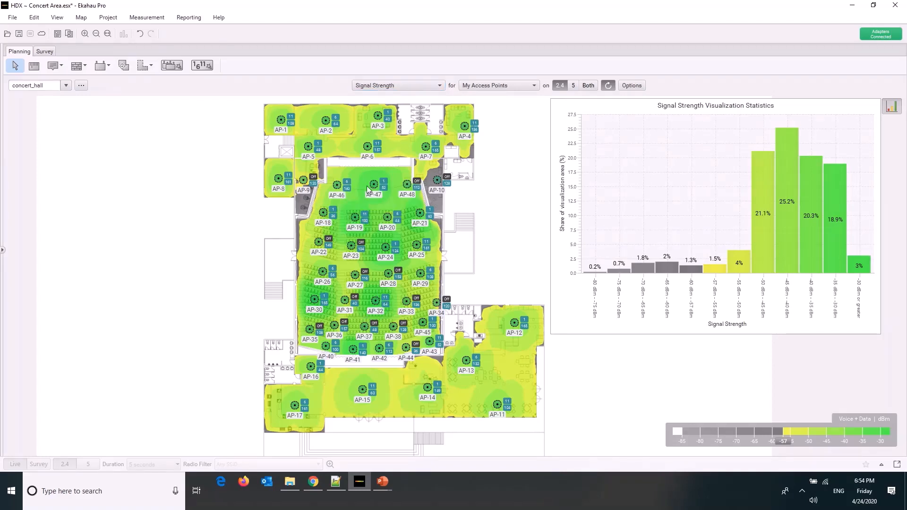
{"action": "right_click", "coordinate": [337, 187]}
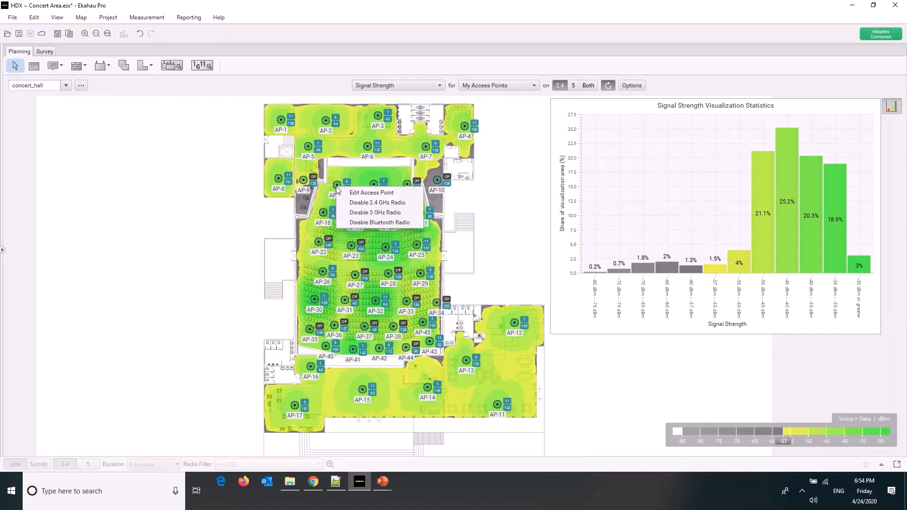
{"action": "left_click", "coordinate": [373, 203]}
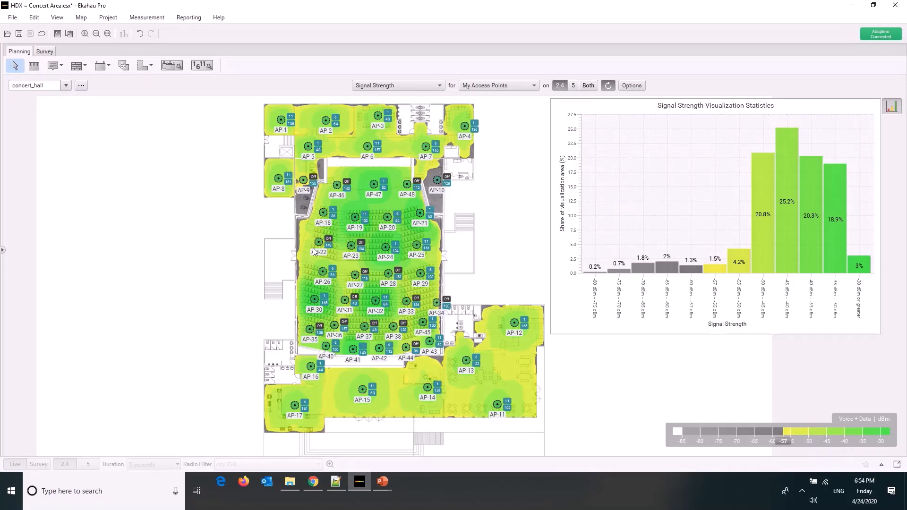
{"action": "right_click", "coordinate": [422, 216]}
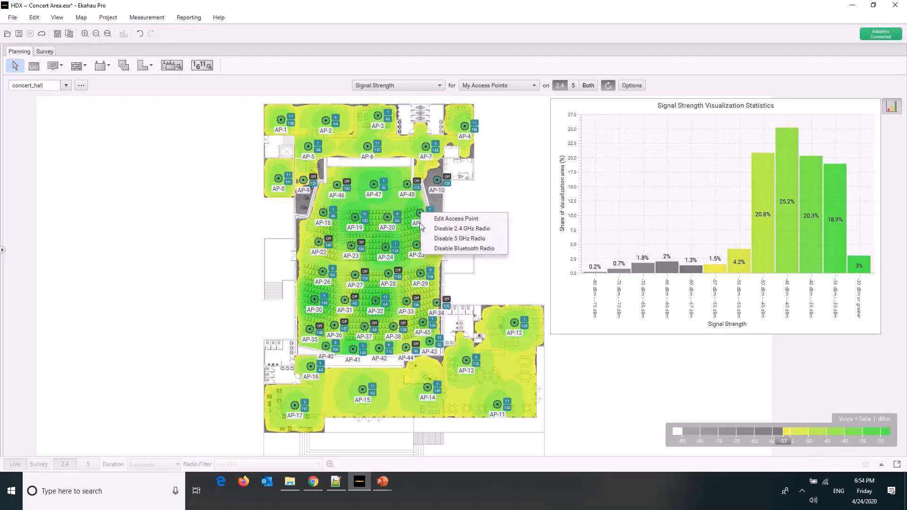
{"action": "left_click", "coordinate": [444, 229]}
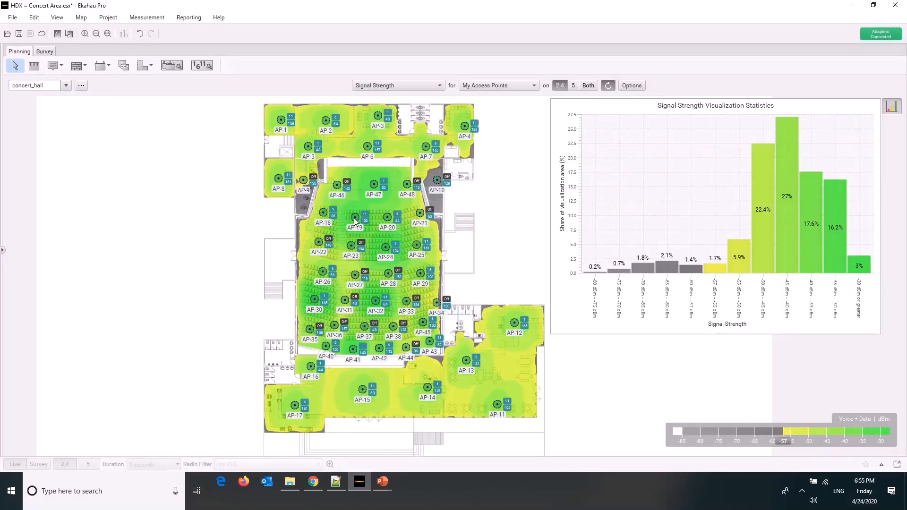
Disable the 2.4 GHz radios of AP-19, AP-42 and AP-25 in the auditorium
{"action": "right_click", "coordinate": [354, 218]}
{"action": "left_click", "coordinate": [369, 233]}
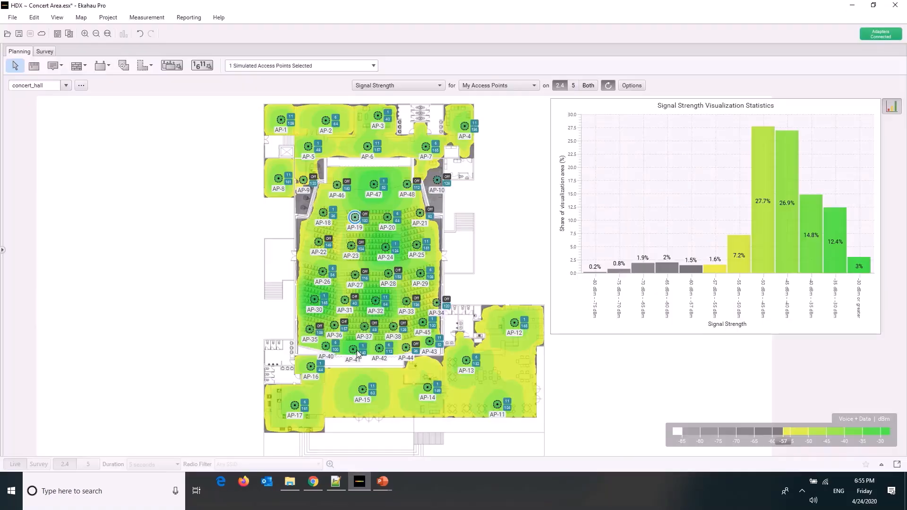
{"action": "right_click", "coordinate": [379, 349]}
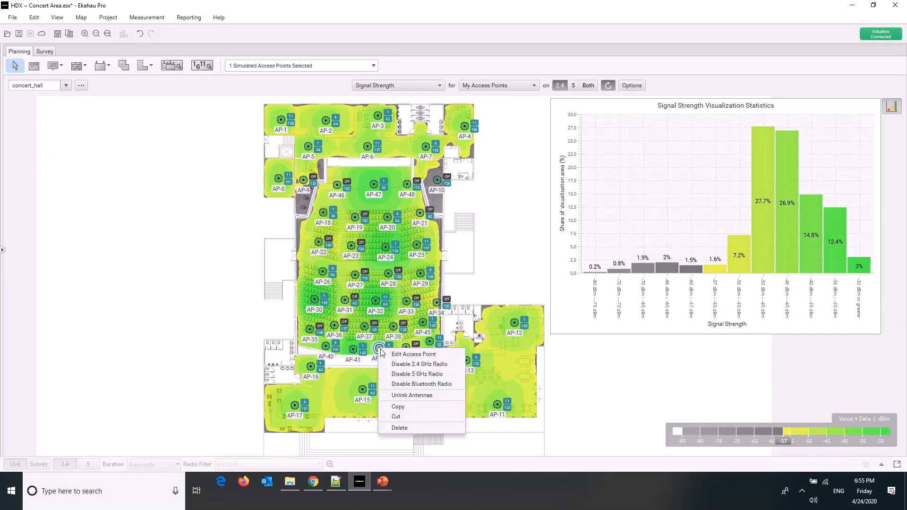
{"action": "left_click", "coordinate": [393, 364]}
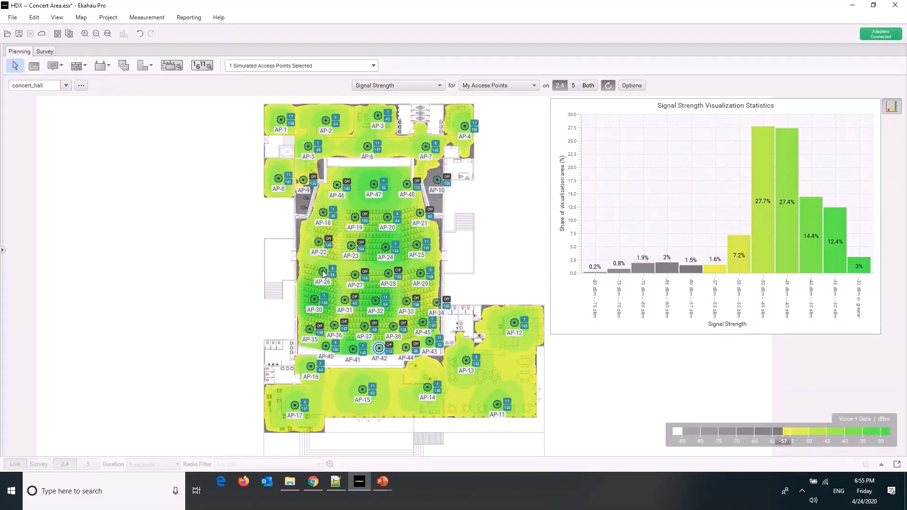
{"action": "right_click", "coordinate": [416, 244]}
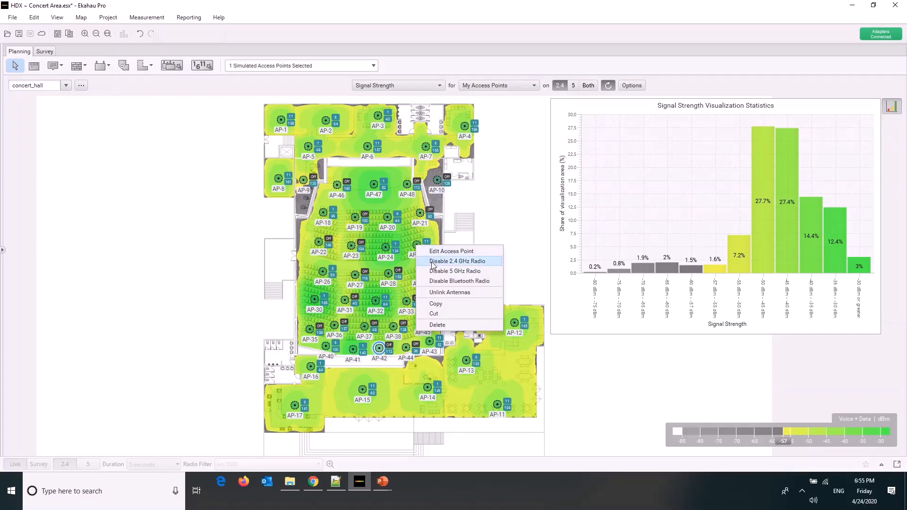
{"action": "left_click", "coordinate": [433, 263]}
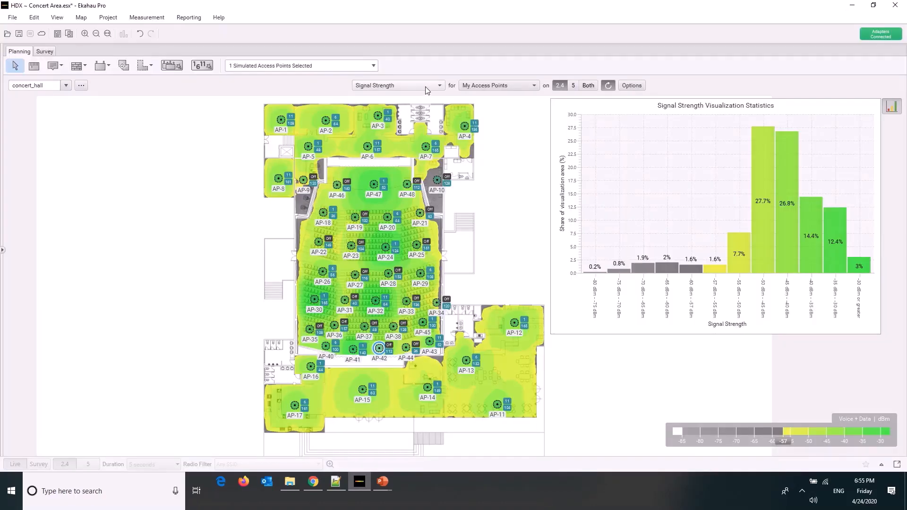
Review Network Issues on 2.4 GHz and the Noise heatmap on 2.4 GHz and 5 GHz
{"action": "left_click", "coordinate": [425, 86]}
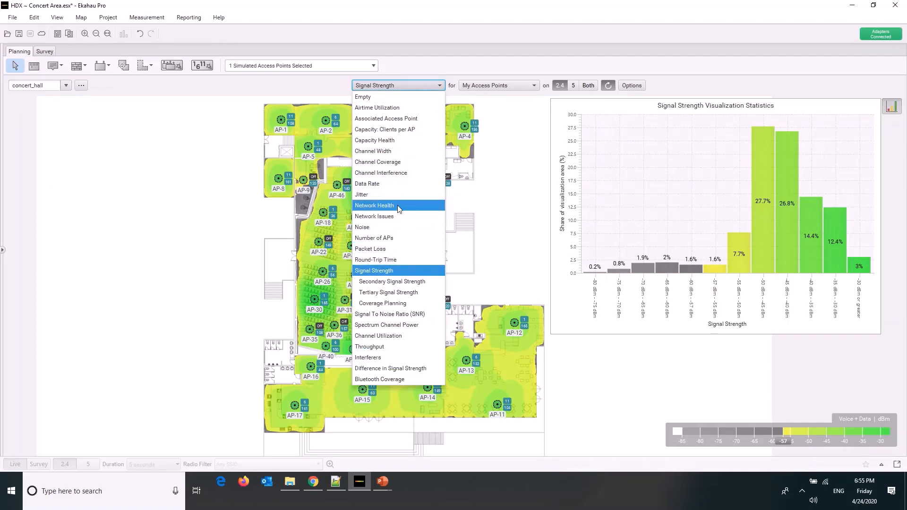
{"action": "left_click", "coordinate": [397, 216]}
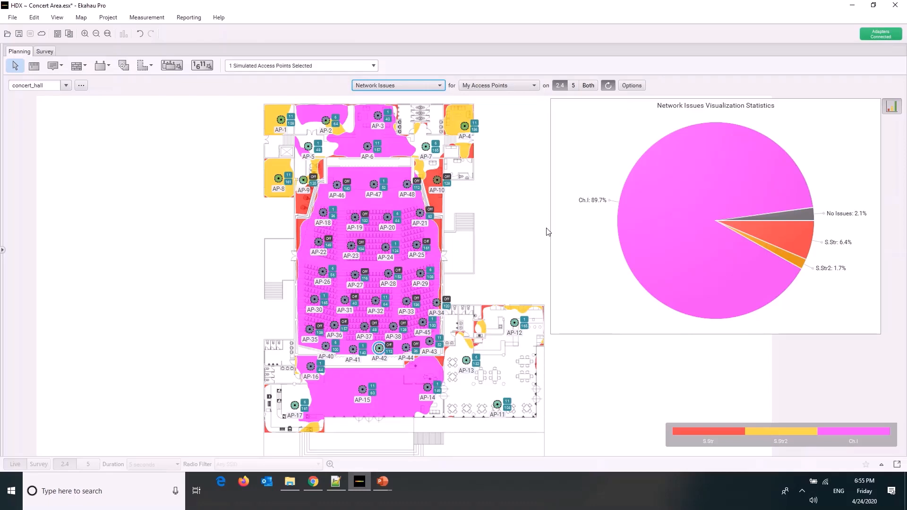
{"action": "left_click", "coordinate": [403, 86]}
{"action": "left_click", "coordinate": [382, 227]}
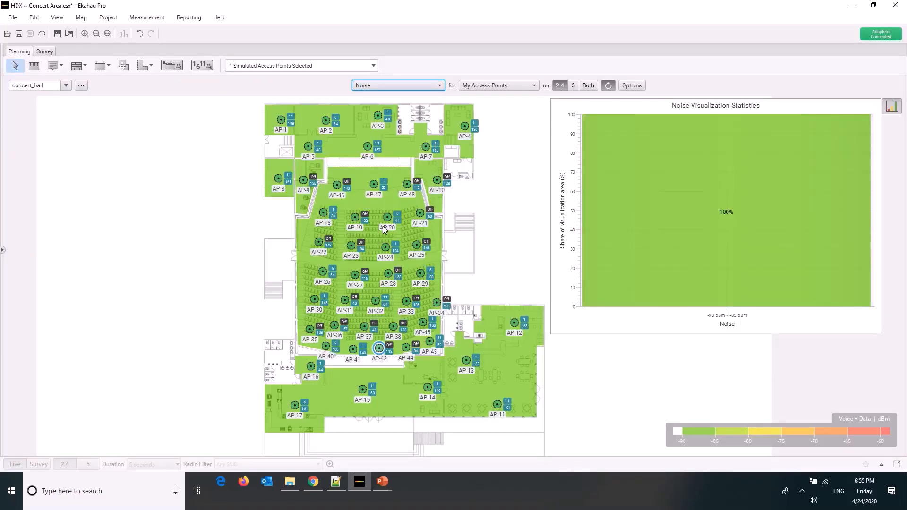
{"action": "mouse_move", "coordinate": [383, 225]}
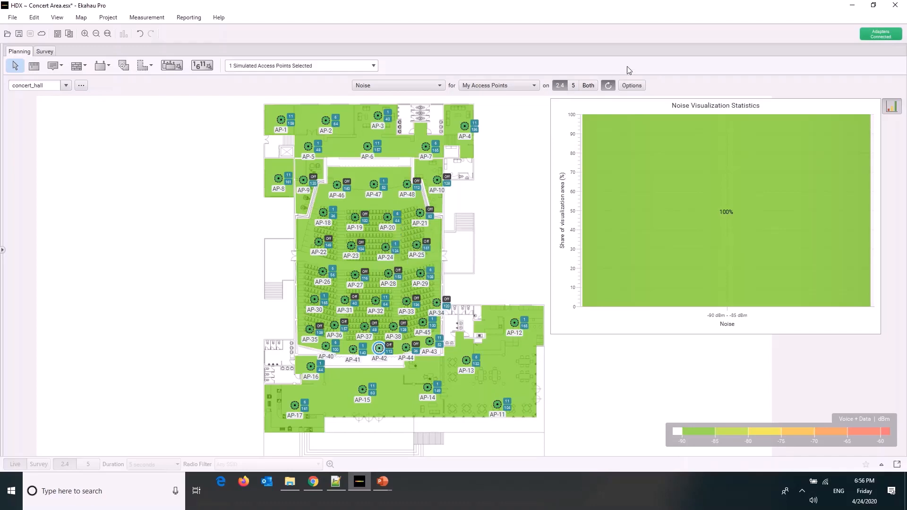
{"action": "left_click", "coordinate": [574, 86]}
Show the Number of APs heatmap, inspect the auditorium with no access point selected, and compare 5 GHz with 2.4 GHz
{"action": "left_click", "coordinate": [434, 87]}
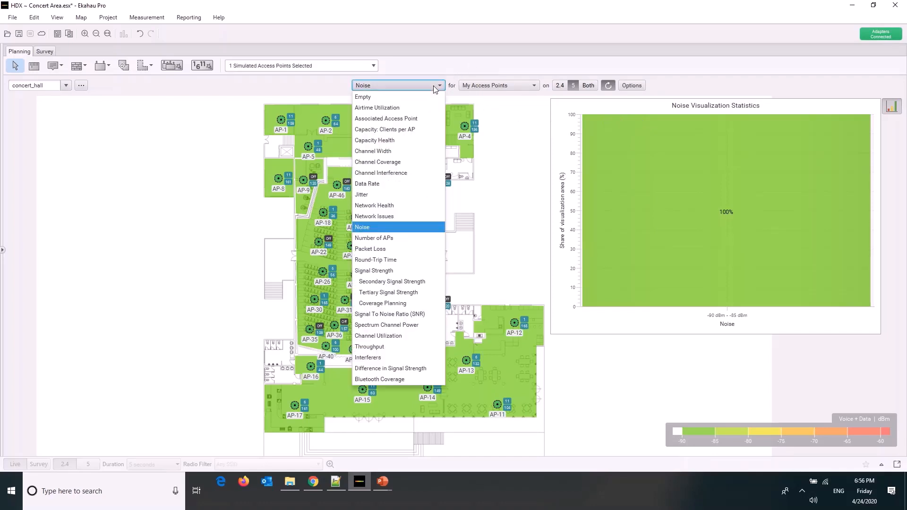
{"action": "left_click", "coordinate": [392, 238]}
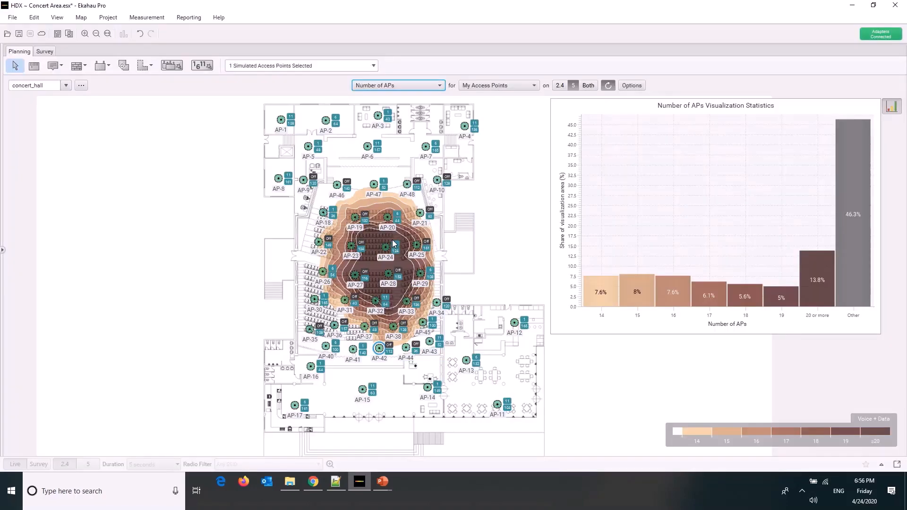
{"action": "mouse_move", "coordinate": [394, 243]}
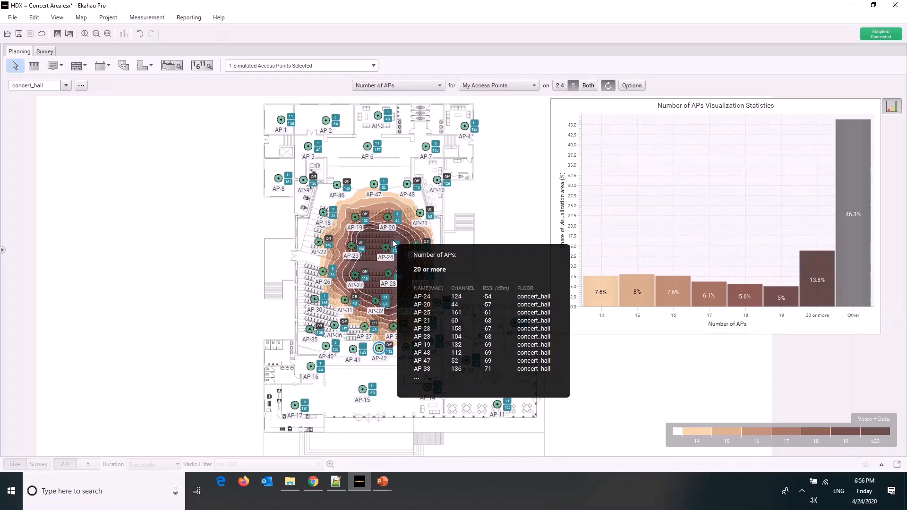
{"action": "left_click", "coordinate": [359, 199]}
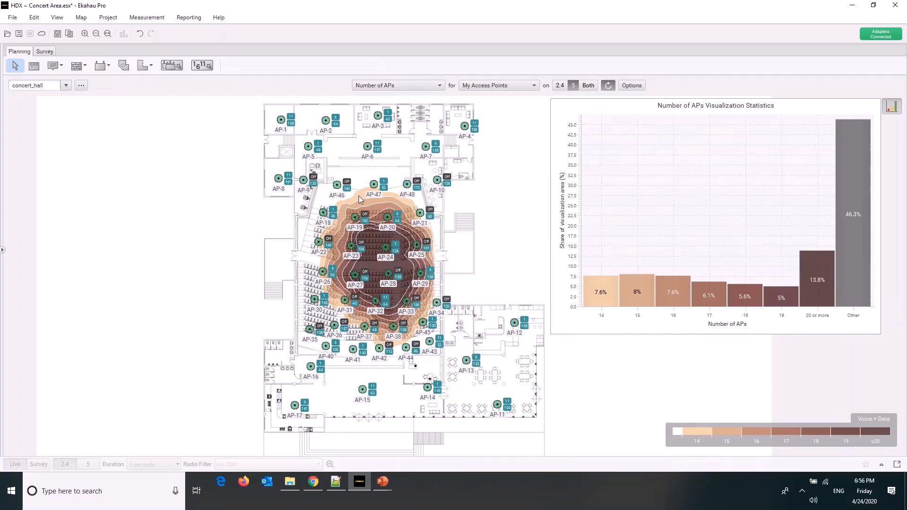
{"action": "mouse_move", "coordinate": [359, 199]}
{"action": "left_click", "coordinate": [574, 87]}
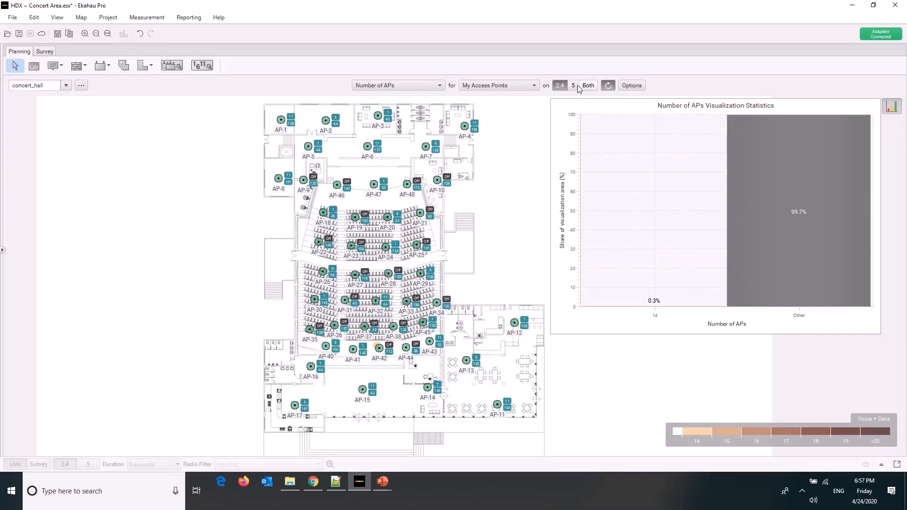
{"action": "left_click", "coordinate": [574, 86]}
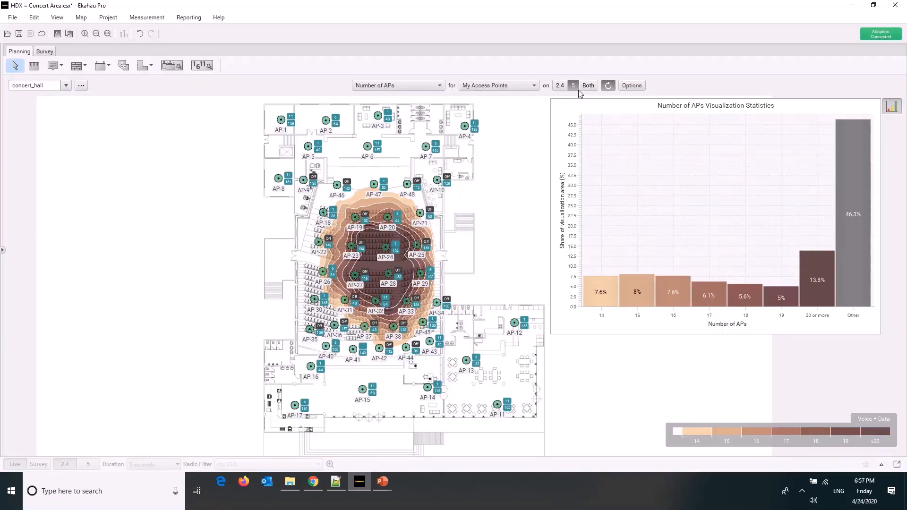
Show the Signal Strength heatmap and compare its 2.4 GHz coverage with 5 GHz
{"action": "left_click", "coordinate": [419, 87]}
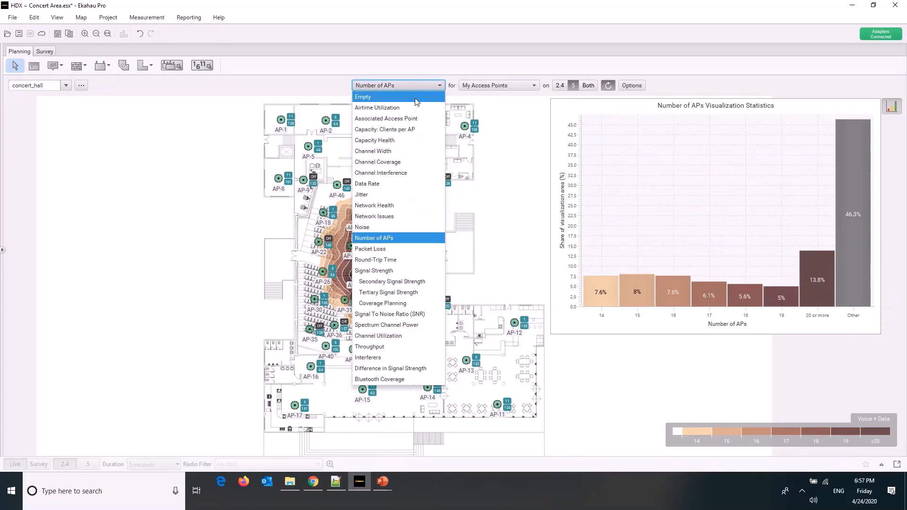
{"action": "left_click", "coordinate": [390, 271]}
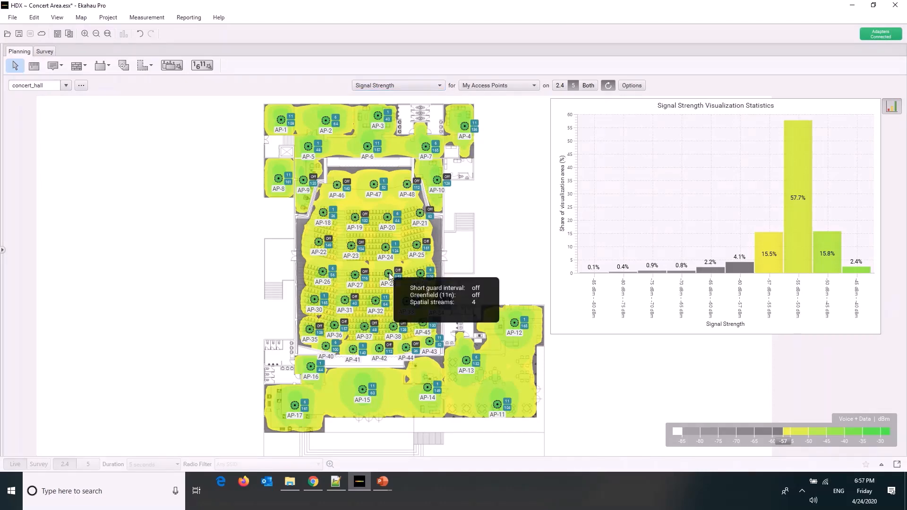
{"action": "left_click", "coordinate": [560, 85]}
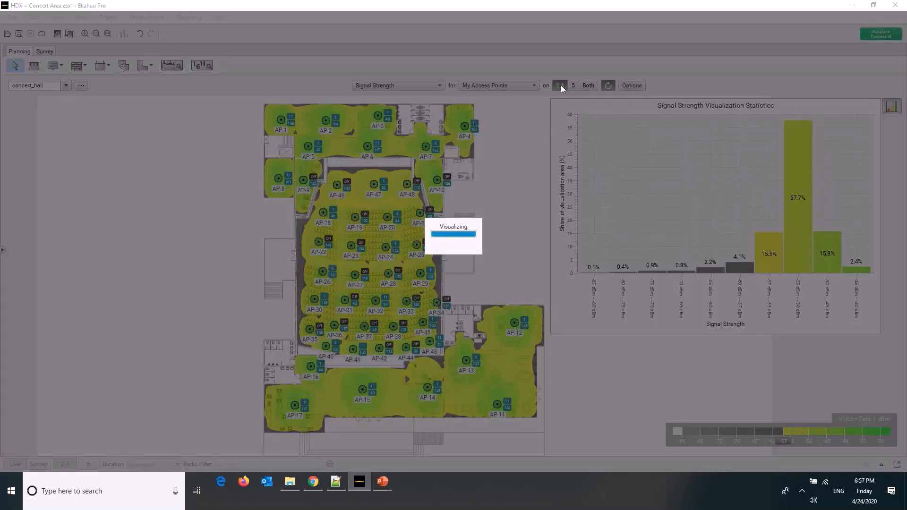
{"action": "left_click", "coordinate": [573, 86]}
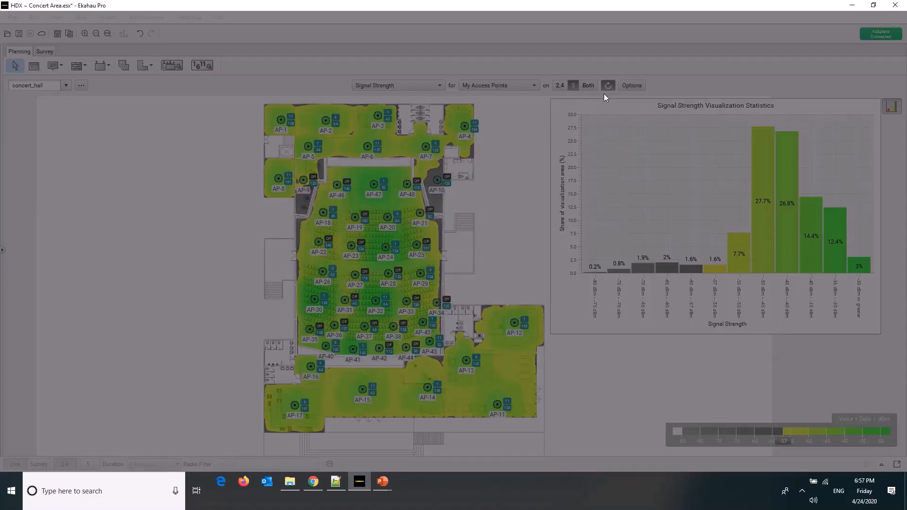
Review the shared visualization options, keeping the heatmap opacity at 70%
{"action": "left_click", "coordinate": [622, 87]}
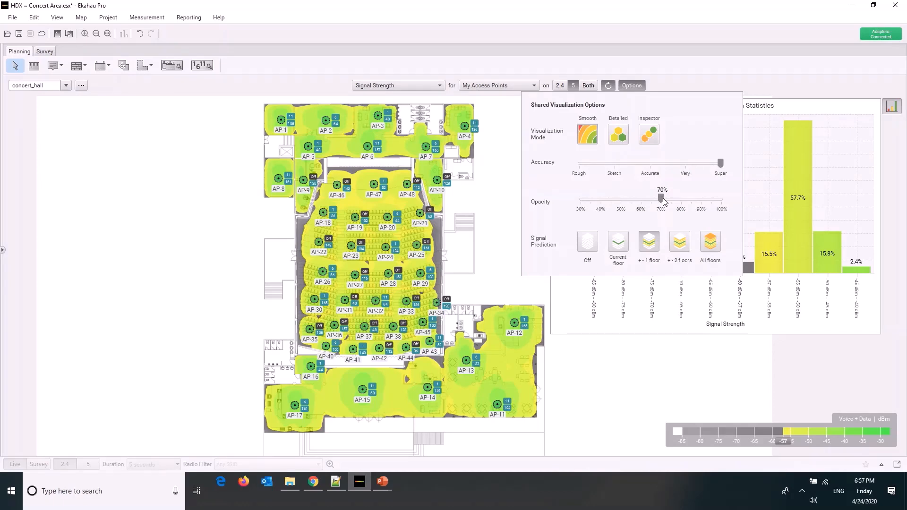
{"action": "mouse_move", "coordinate": [663, 201]}
{"action": "left_mouse_down"}
{"action": "mouse_move", "coordinate": [580, 199]}
{"action": "mouse_move", "coordinate": [758, 204]}
{"action": "mouse_move", "coordinate": [661, 210]}
{"action": "left_mouse_up"}
{"action": "left_click", "coordinate": [700, 65]}
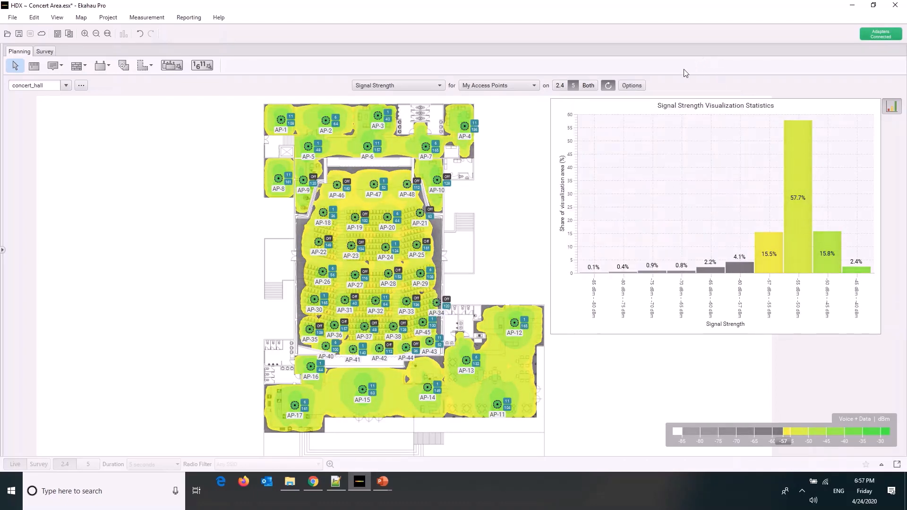
Show the Secondary and Tertiary Signal Strength heatmaps on 5 GHz and inspect the tertiary signal in the auditorium
{"action": "left_click", "coordinate": [376, 91]}
{"action": "left_click", "coordinate": [362, 282]}
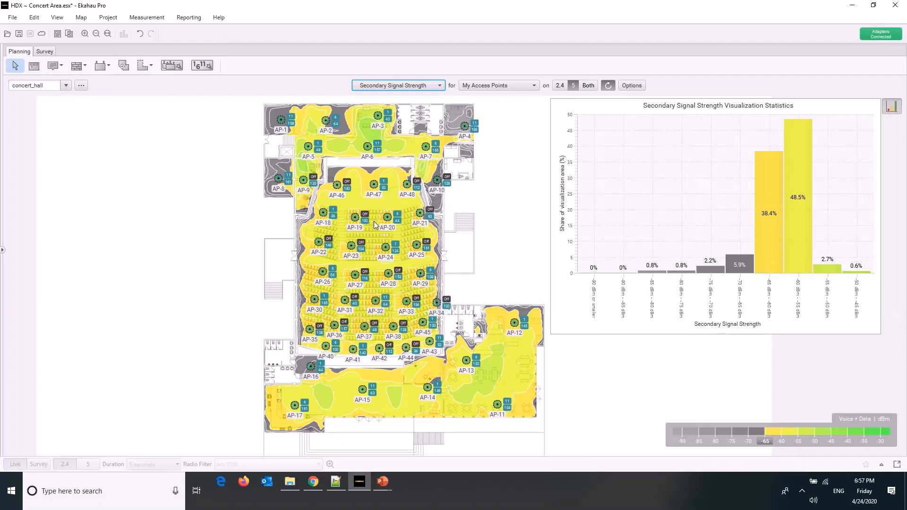
{"action": "left_click", "coordinate": [439, 85]}
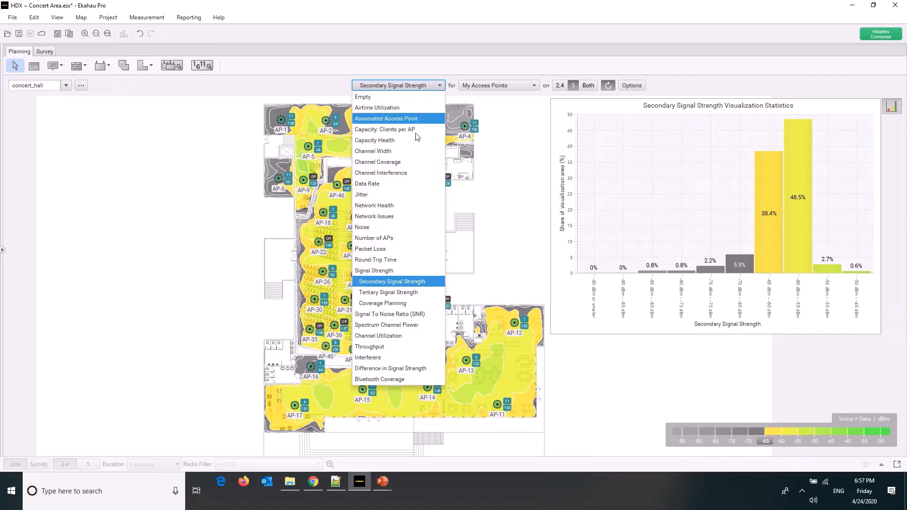
{"action": "left_click", "coordinate": [376, 292]}
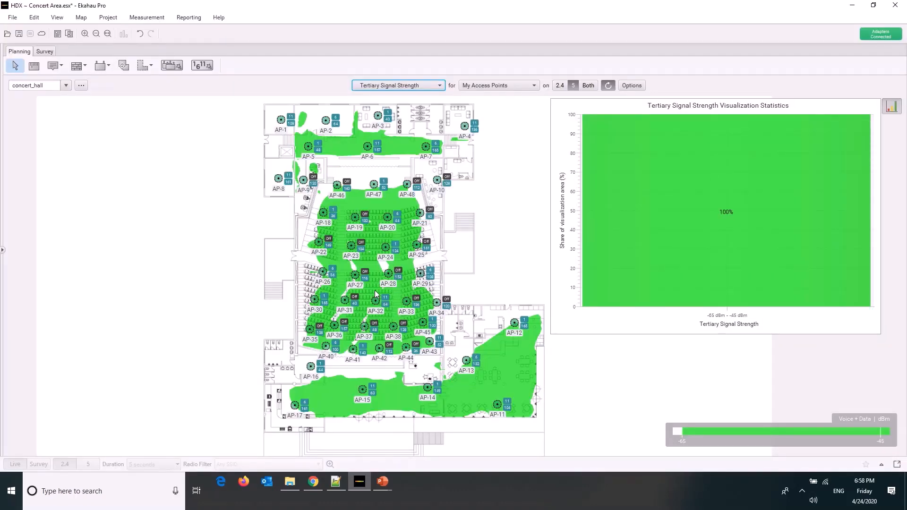
{"action": "mouse_move", "coordinate": [375, 290]}
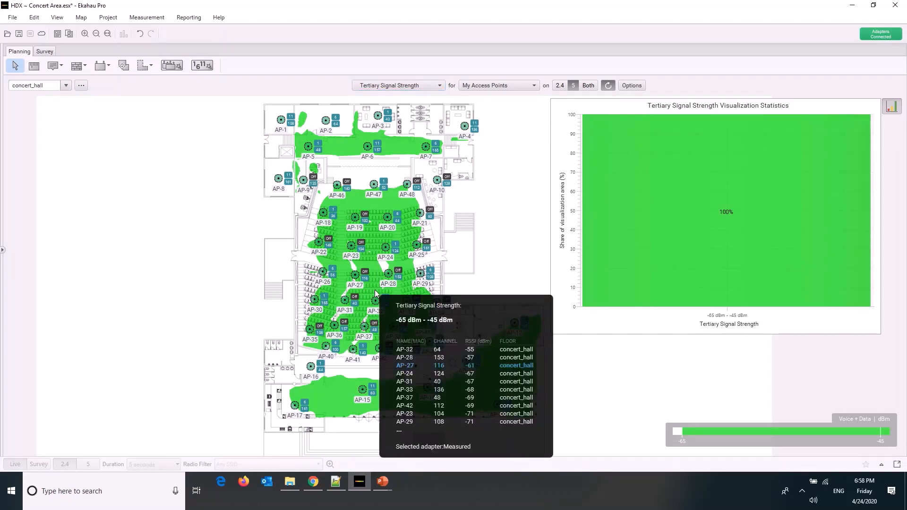
Show the Coverage Planning and Signal To Noise Ratio (SNR) heatmaps on 5 GHz
{"action": "left_click", "coordinate": [431, 86]}
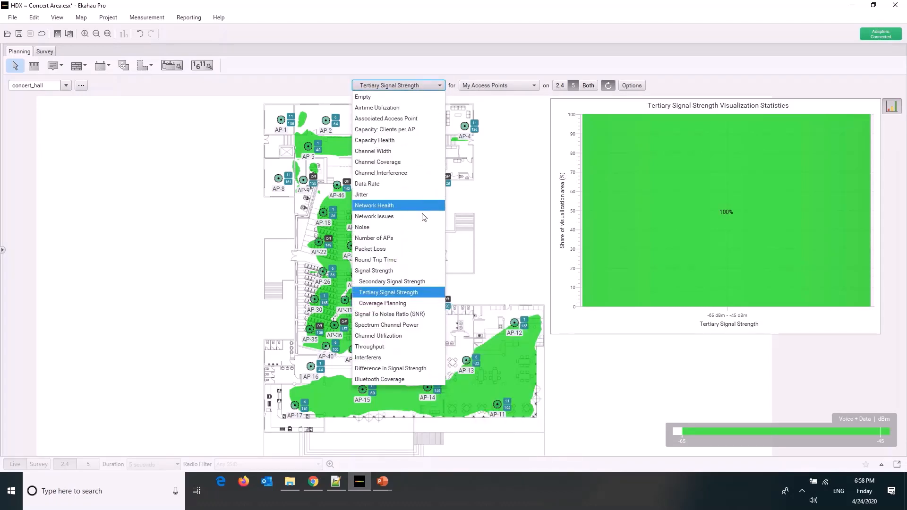
{"action": "left_click", "coordinate": [397, 305]}
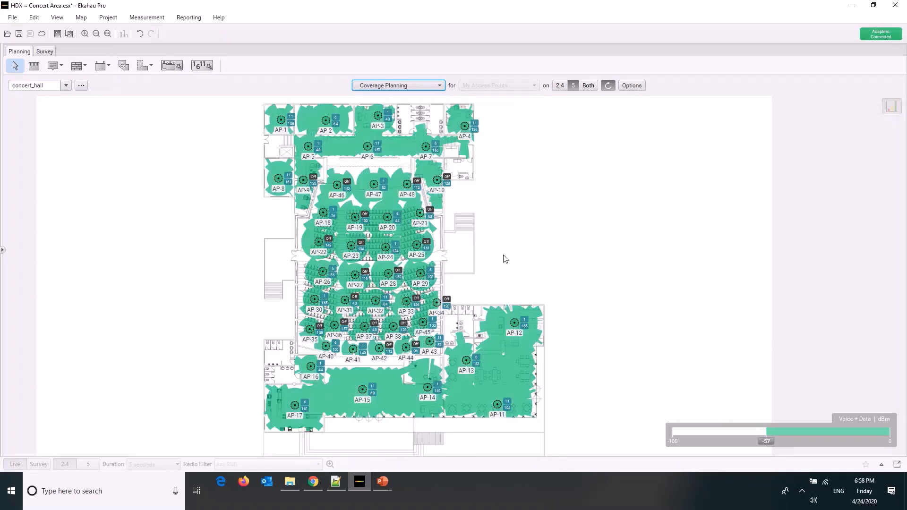
{"action": "left_click", "coordinate": [433, 85]}
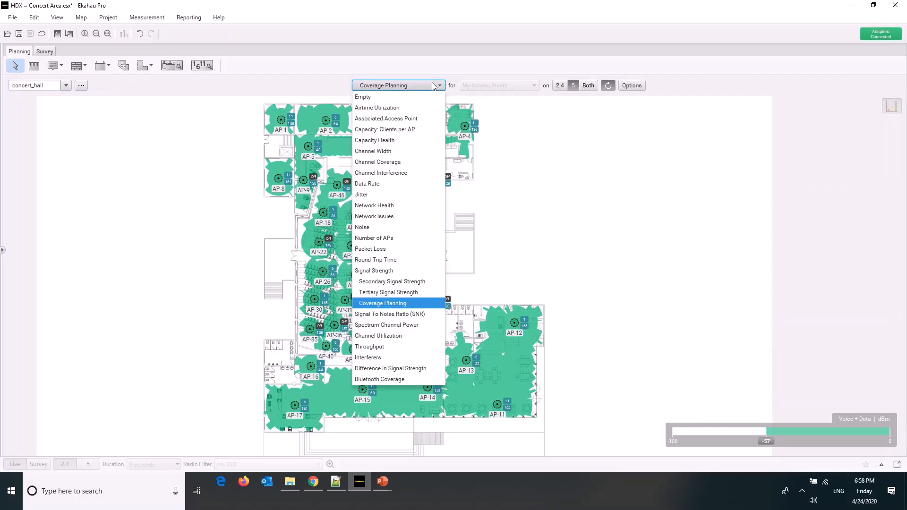
{"action": "left_click", "coordinate": [384, 314]}
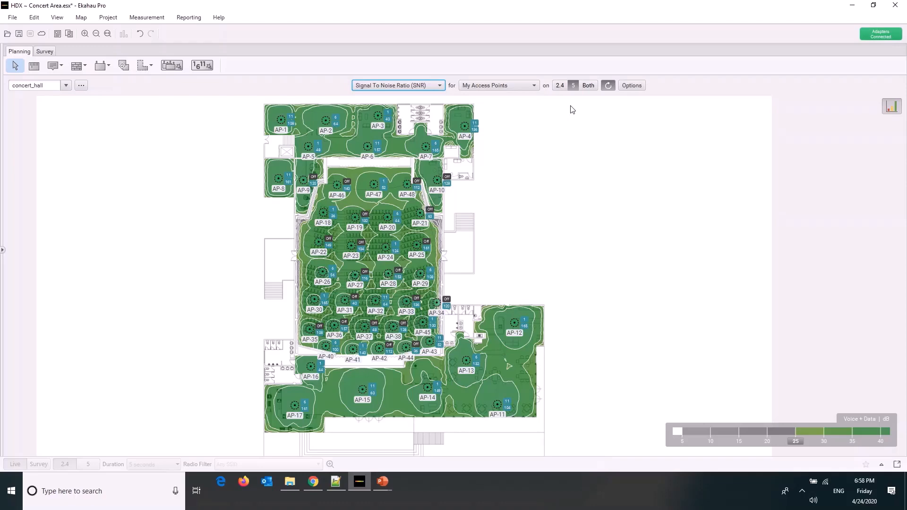
Select all the access points and hide their names and radio/channel labels on the floor plan
{"action": "left_click_drag", "start_coordinate": [572, 109], "coordinate": [216, 430]}
{"action": "left_click", "coordinate": [57, 18]}
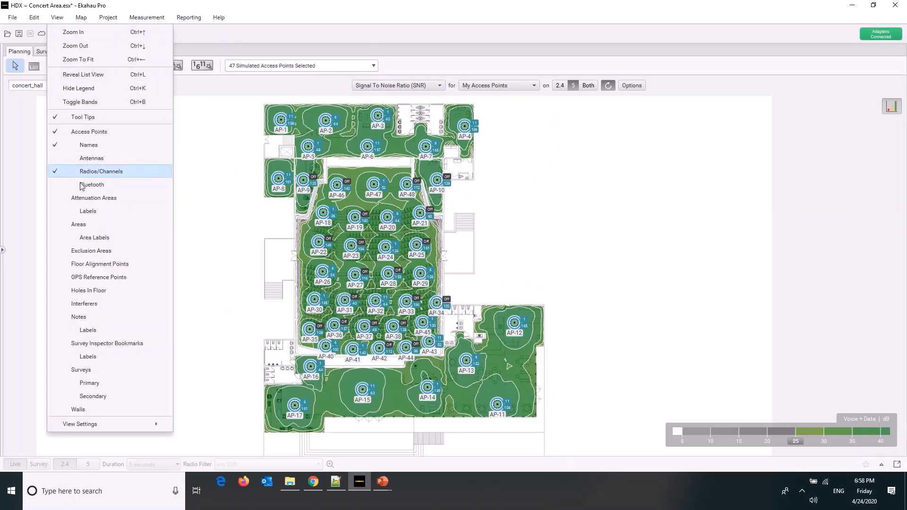
{"action": "left_click", "coordinate": [91, 149]}
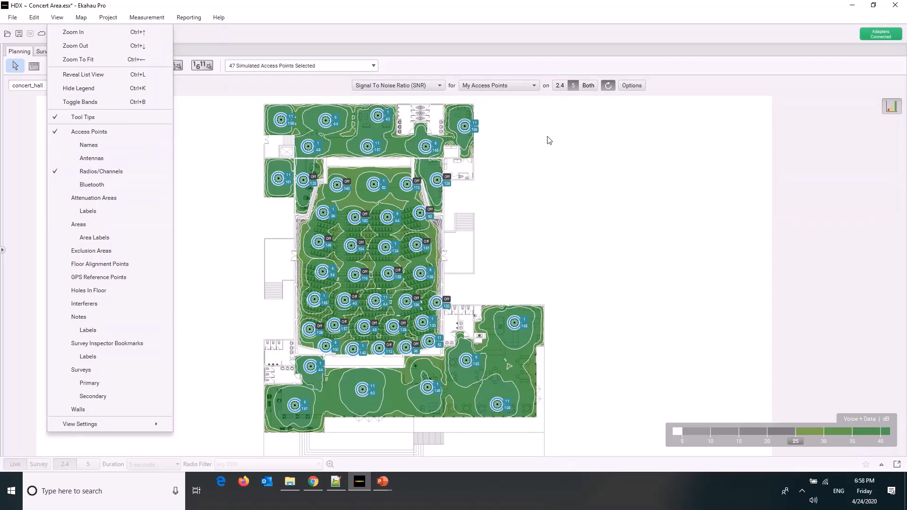
{"action": "left_click", "coordinate": [64, 171]}
{"action": "left_click", "coordinate": [559, 203]}
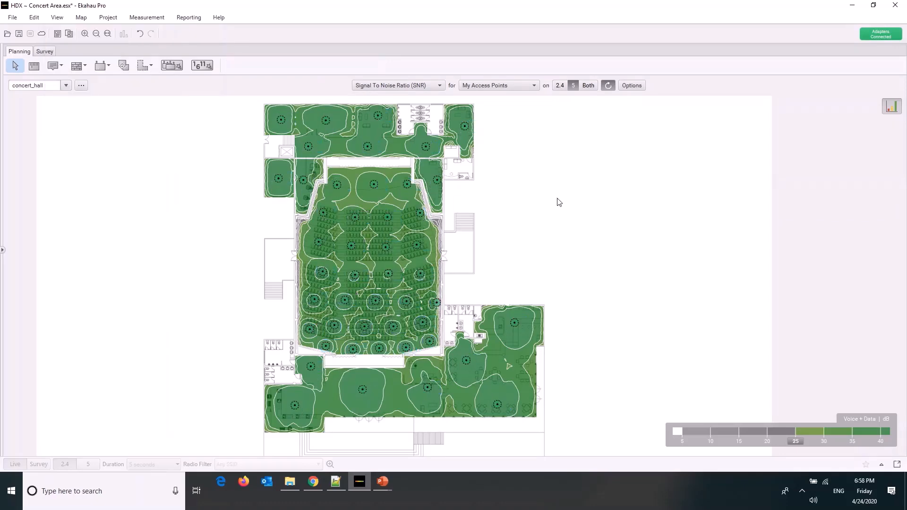
Compare the Signal To Noise Ratio on 2.4 GHz with 5 GHz and review the available association modes
{"action": "left_click", "coordinate": [560, 85]}
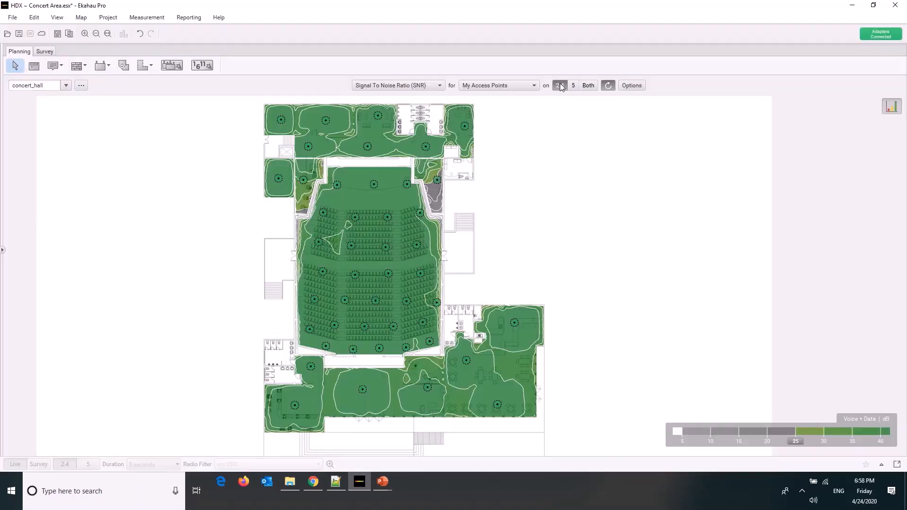
{"action": "left_click", "coordinate": [630, 84]}
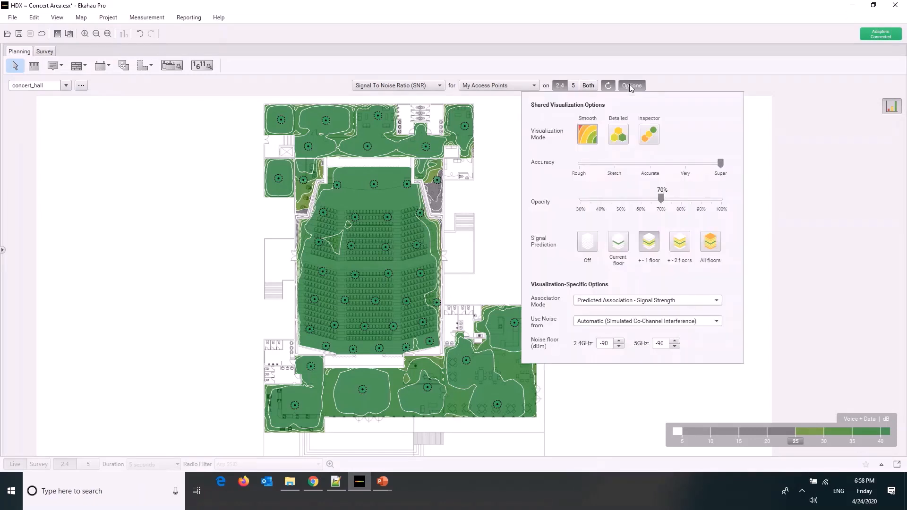
{"action": "left_click", "coordinate": [616, 301]}
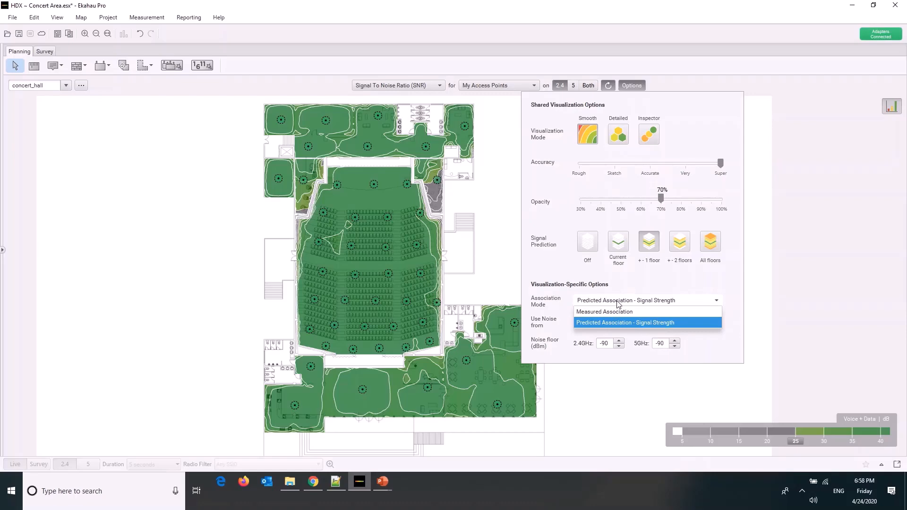
{"action": "left_click", "coordinate": [575, 86]}
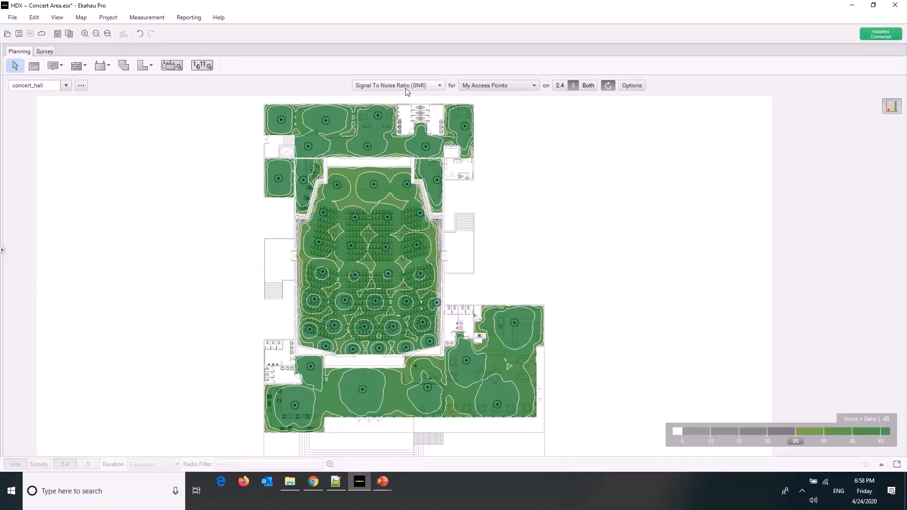
Show the Spectrum Channel Power and Channel Utilization visualizations for the 5 GHz band
{"action": "left_click", "coordinate": [407, 86]}
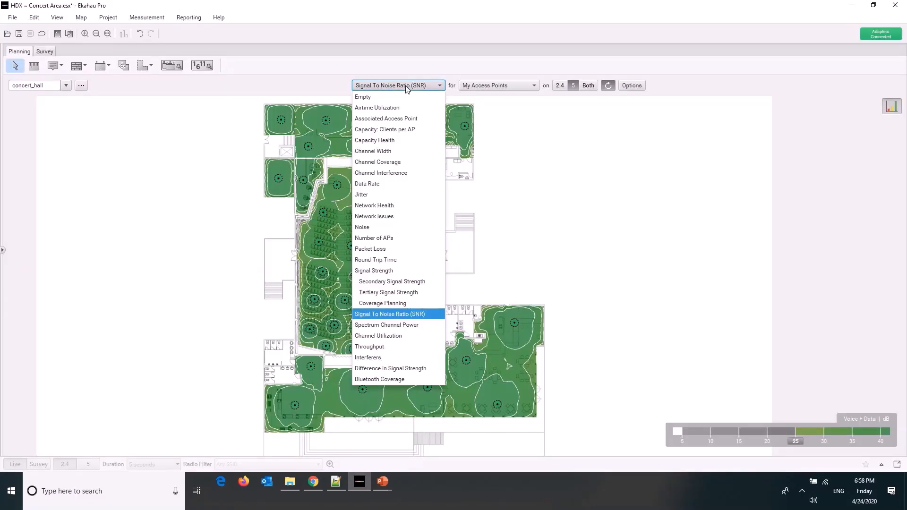
{"action": "left_click", "coordinate": [389, 325]}
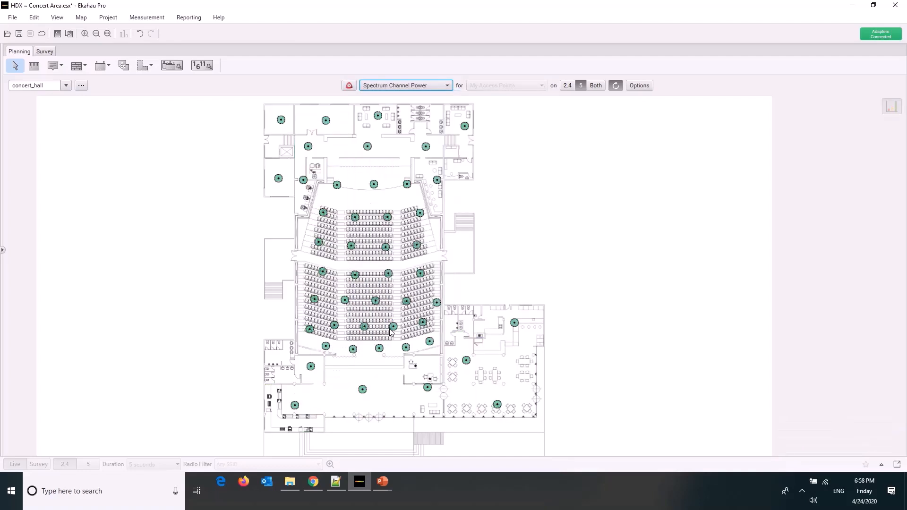
{"action": "left_click", "coordinate": [414, 89]}
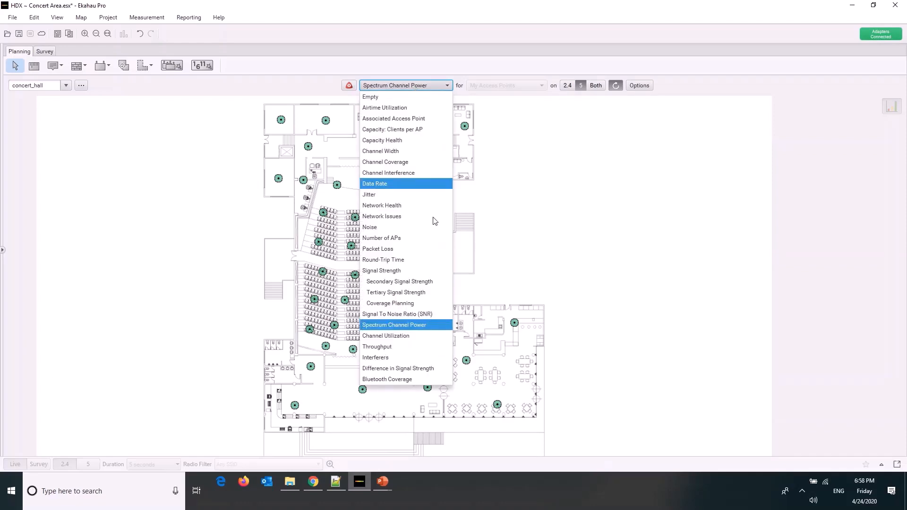
{"action": "left_click", "coordinate": [415, 336]}
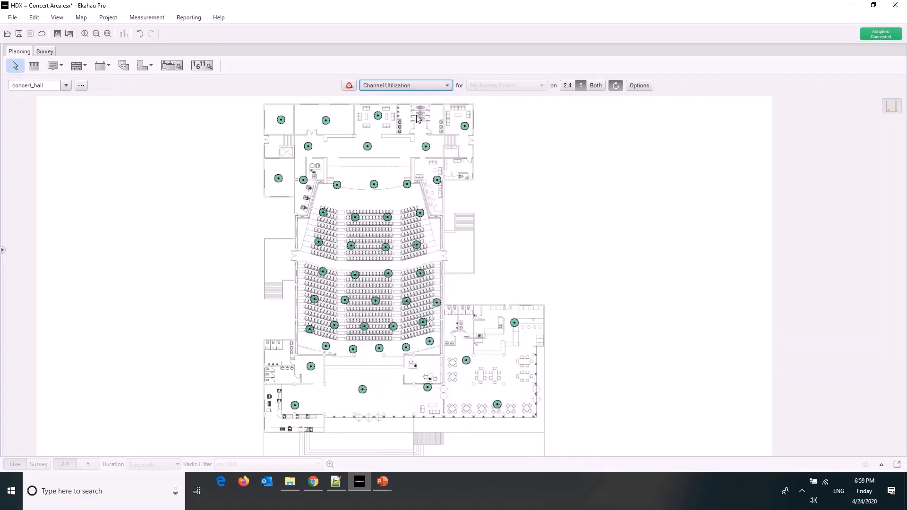
Show the 5 GHz Throughput heatmap and read the throughput details in the upper-left corner of AP-8's room
{"action": "left_click", "coordinate": [412, 87]}
{"action": "left_click", "coordinate": [405, 352]}
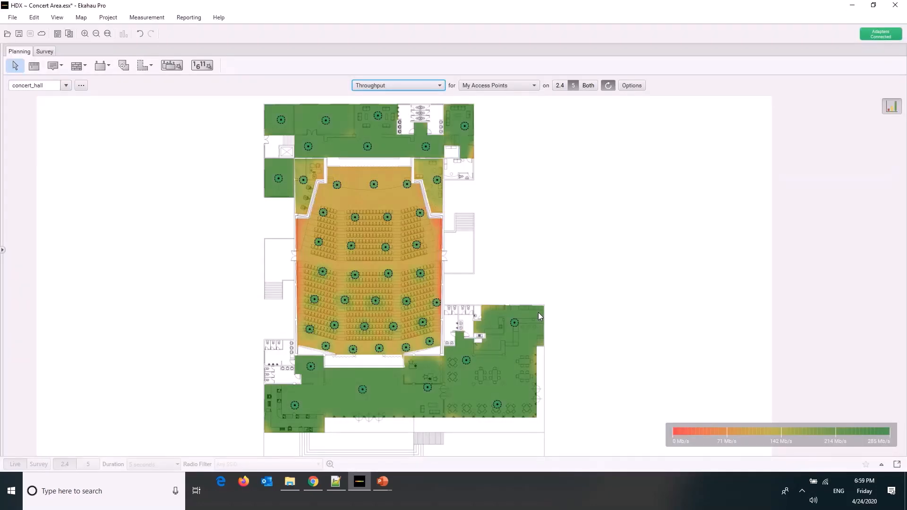
{"action": "mouse_move", "coordinate": [539, 312]}
{"action": "scroll", "coordinate": [283, 177], "scroll_direction": "up", "scroll_amount": 5}
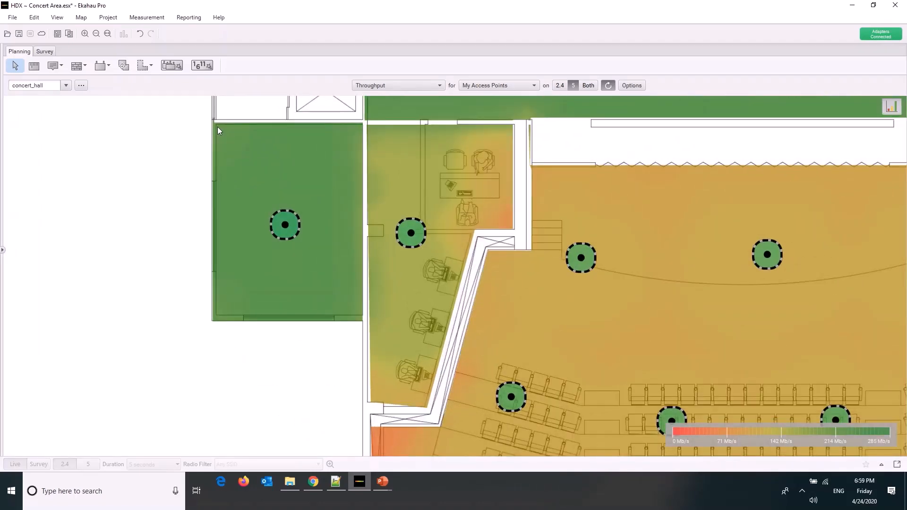
{"action": "mouse_move", "coordinate": [217, 126]}
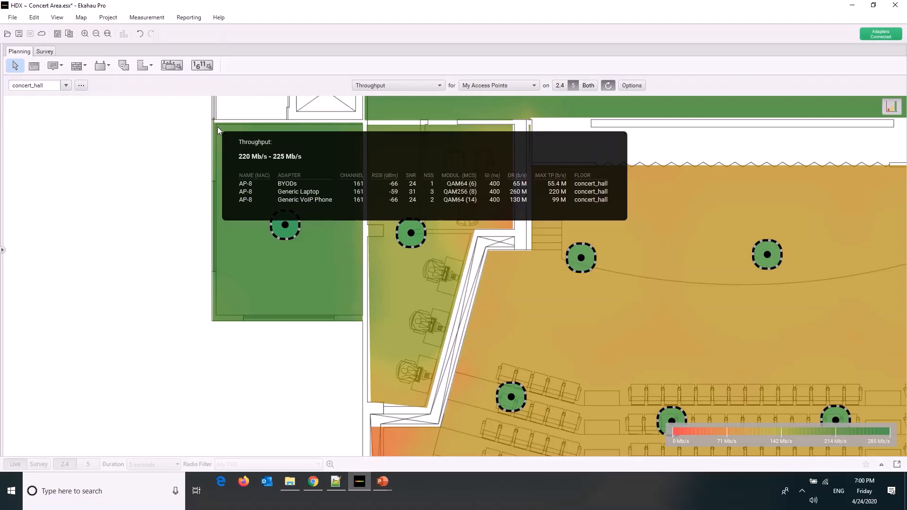
Show the Data Rate heatmap and read the data rate details among the auditorium's left seats near AP-23
{"action": "left_click", "coordinate": [378, 86]}
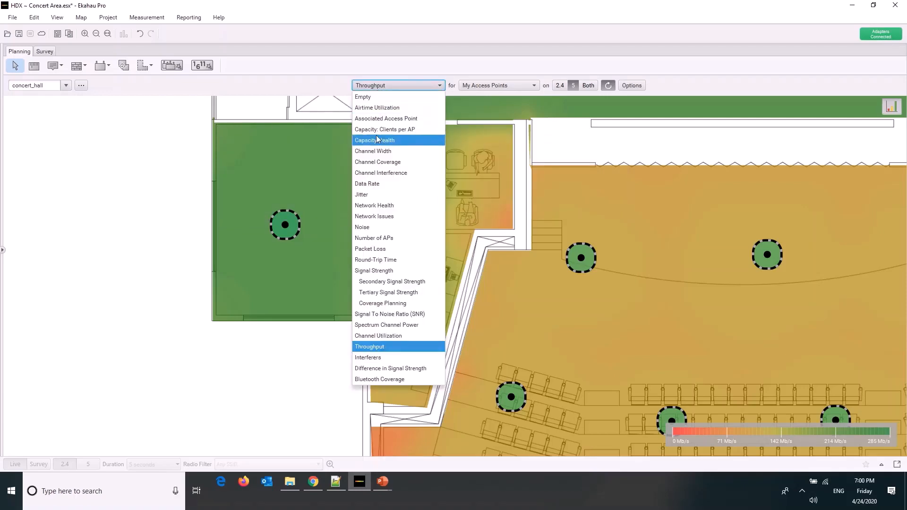
{"action": "left_click", "coordinate": [383, 185]}
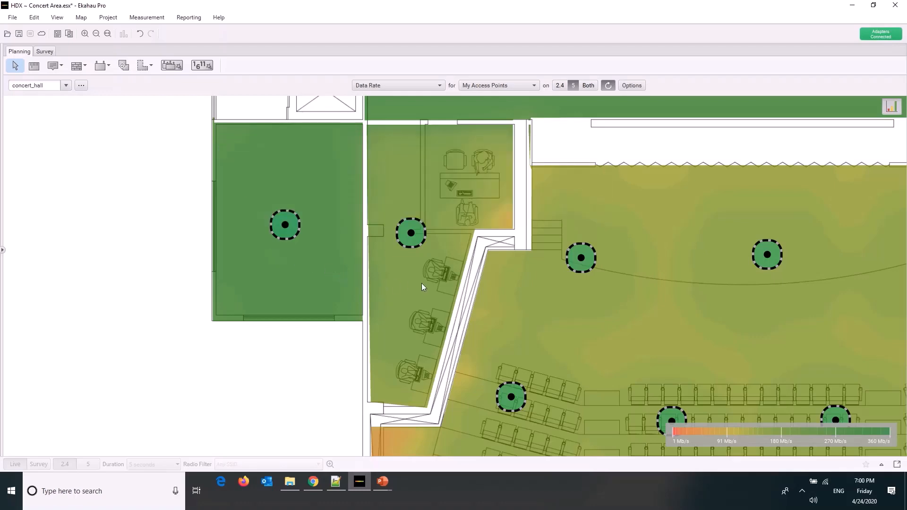
{"action": "scroll", "coordinate": [476, 335], "scroll_direction": "down", "scroll_amount": 5}
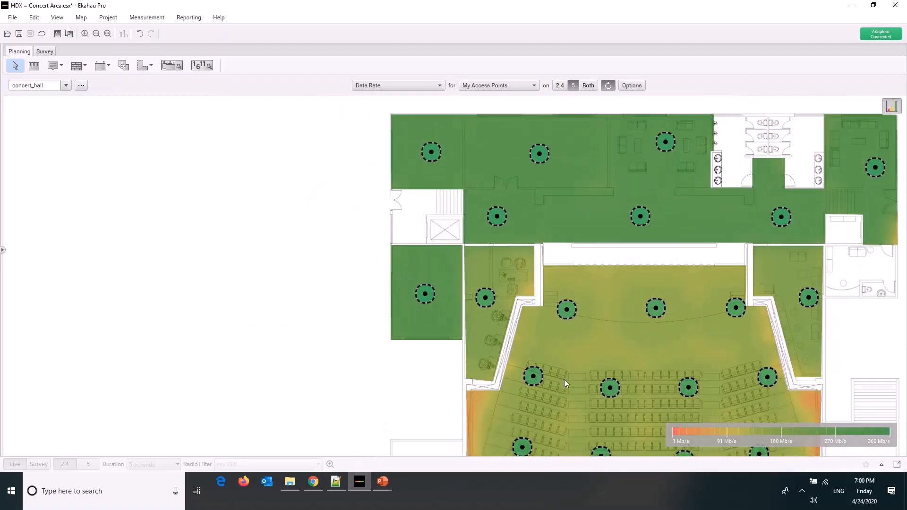
{"action": "left_click_drag", "start_coordinate": [450, 451], "coordinate": [504, 447]}
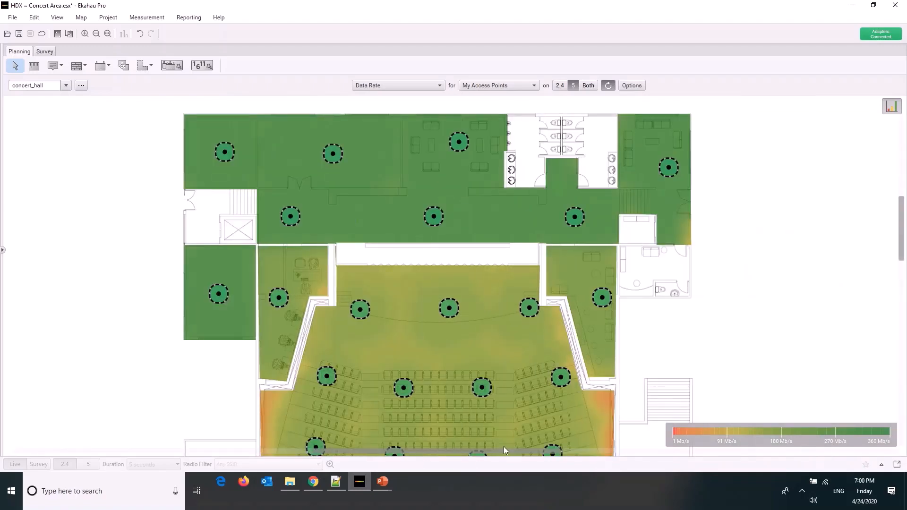
{"action": "scroll", "coordinate": [461, 401], "scroll_direction": "down", "scroll_amount": 5}
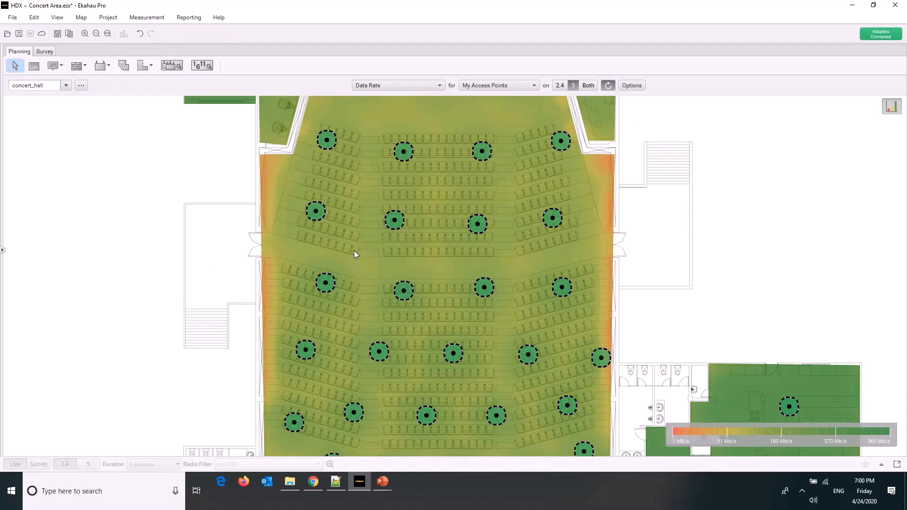
{"action": "mouse_move", "coordinate": [354, 251]}
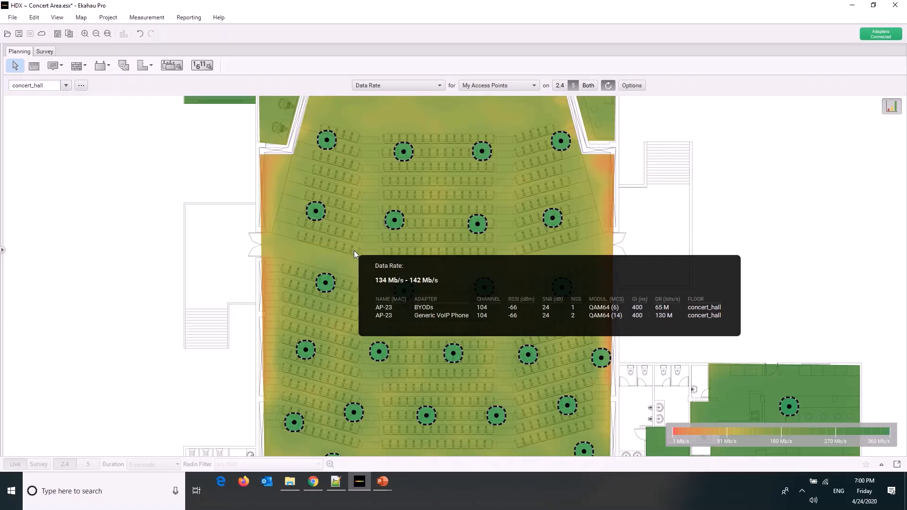
Compare the Throughput heatmap at the same auditorium spot with the Data Rate heatmap
{"action": "left_click", "coordinate": [379, 85]}
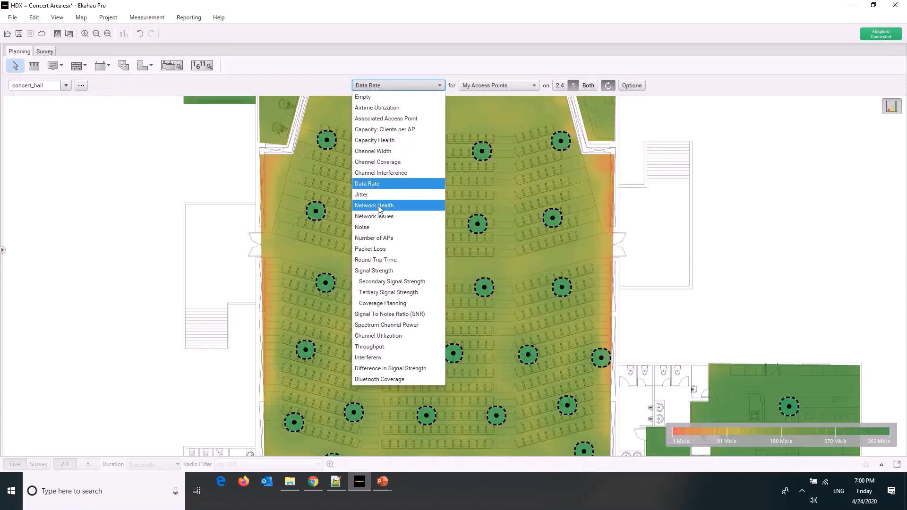
{"action": "left_click", "coordinate": [392, 346]}
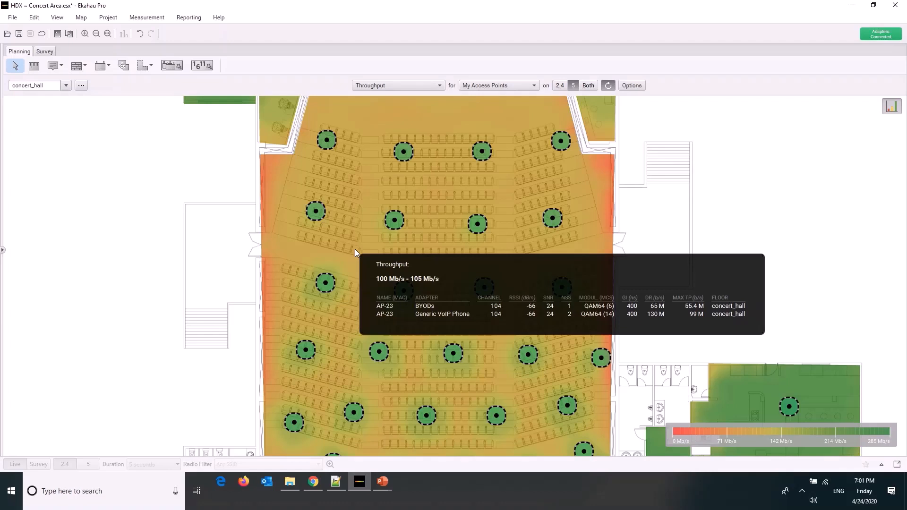
{"action": "left_click", "coordinate": [393, 85]}
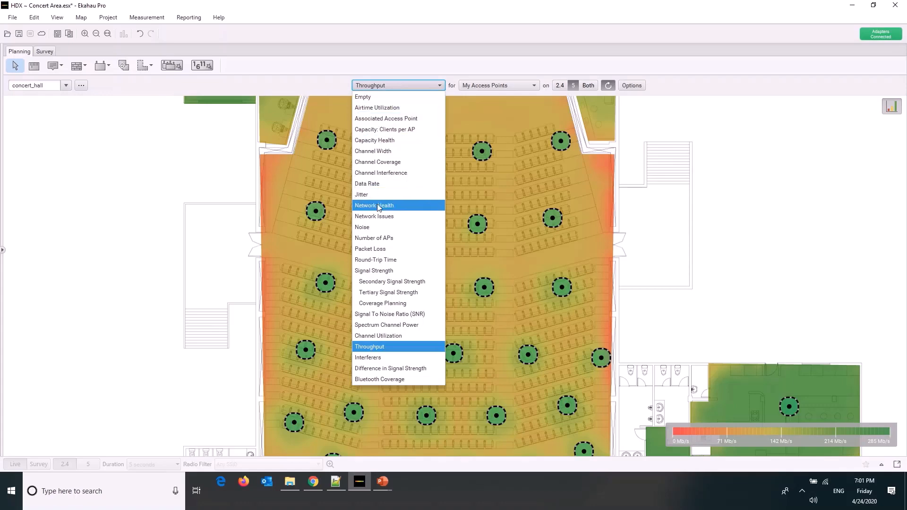
{"action": "left_click", "coordinate": [373, 184]}
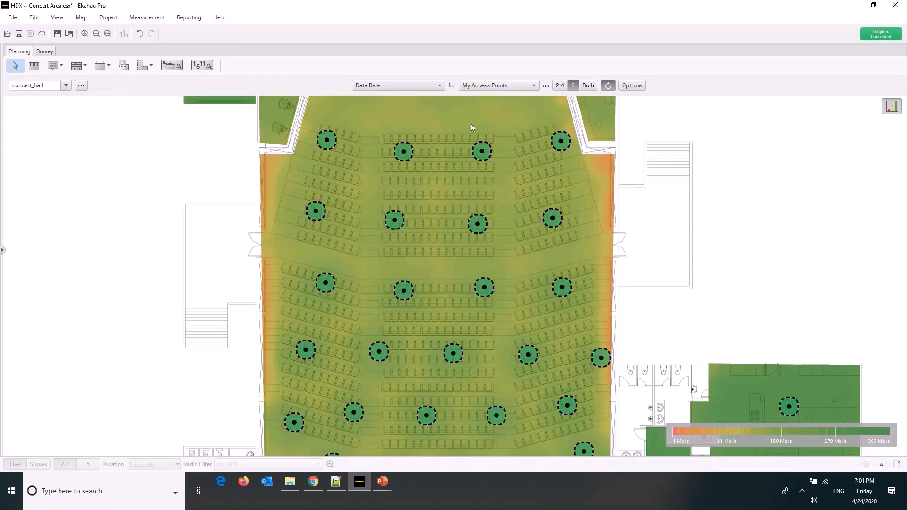
{"action": "mouse_move", "coordinate": [471, 127]}
Show the Interferers visualization over the whole concert hall floor plan
{"action": "left_click", "coordinate": [420, 86]}
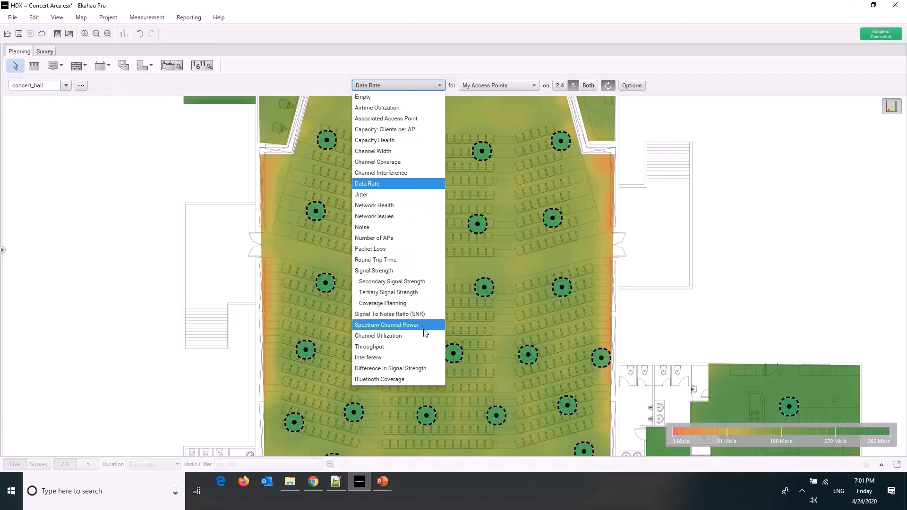
{"action": "left_click", "coordinate": [418, 357]}
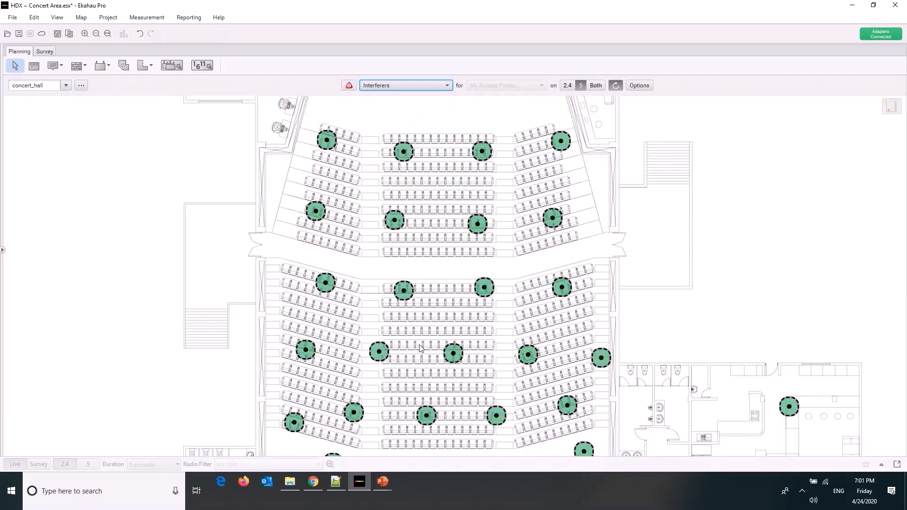
{"action": "left_click", "coordinate": [390, 86]}
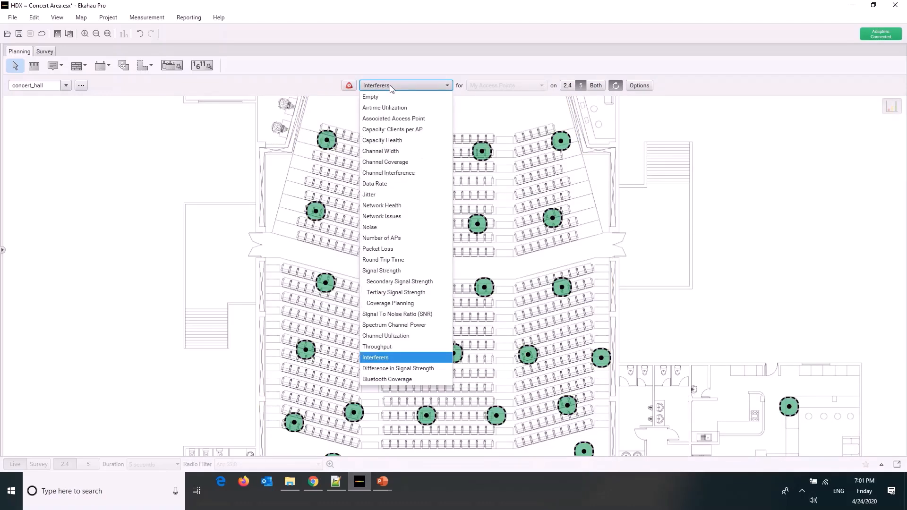
{"action": "left_click", "coordinate": [390, 86]}
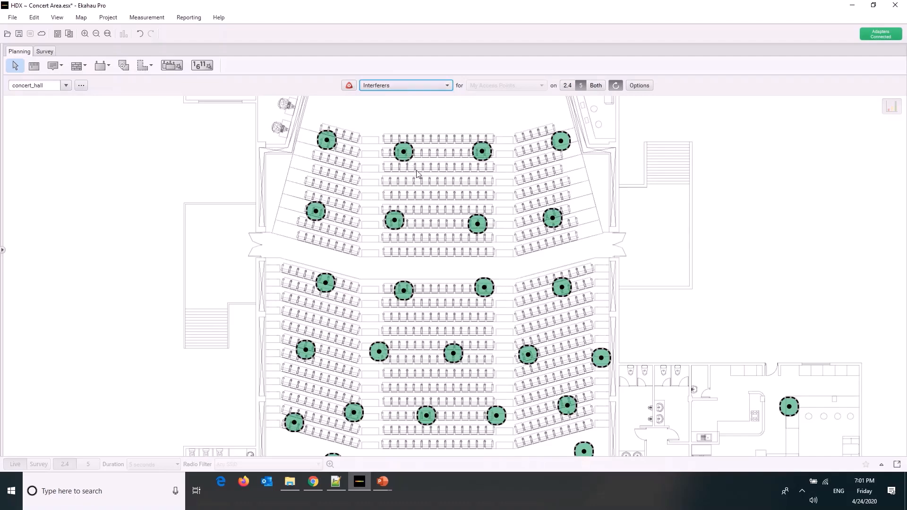
{"action": "scroll", "coordinate": [472, 185], "scroll_direction": "down", "scroll_amount": 5}
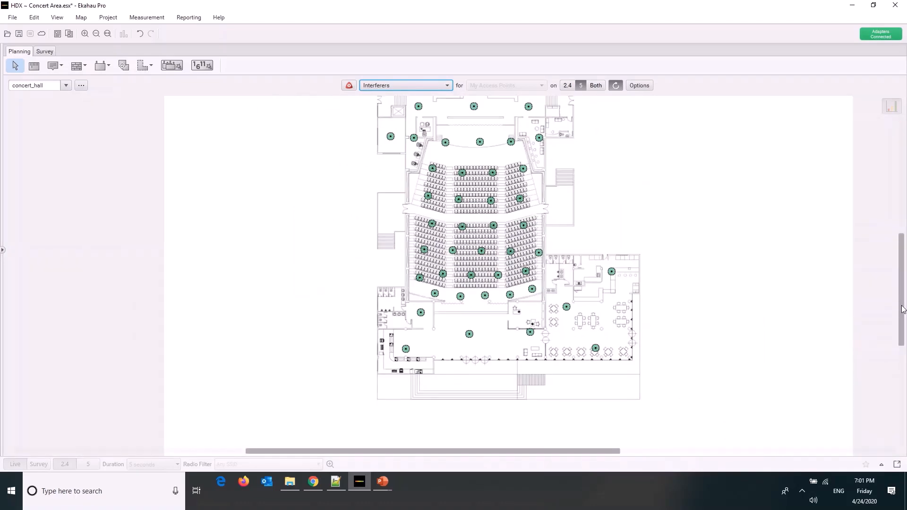
{"action": "left_click_drag", "start_coordinate": [902, 306], "coordinate": [902, 288]}
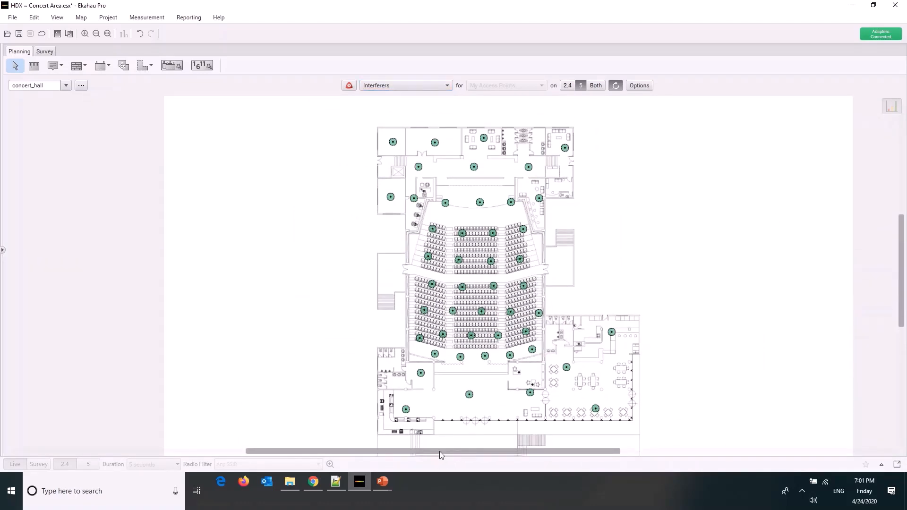
{"action": "left_click_drag", "start_coordinate": [439, 452], "coordinate": [477, 447]}
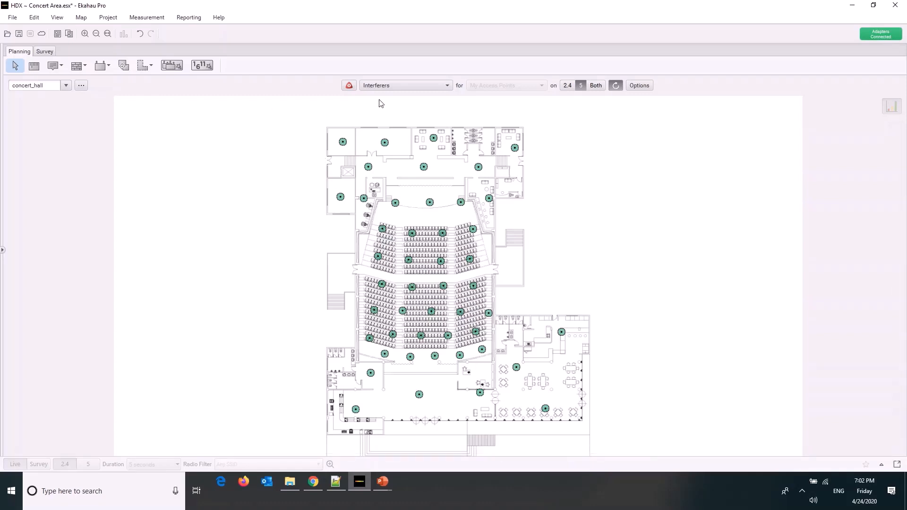
Read the description of Difference in Signal Strength and show the Bluetooth Coverage heatmap
{"action": "left_click", "coordinate": [385, 86]}
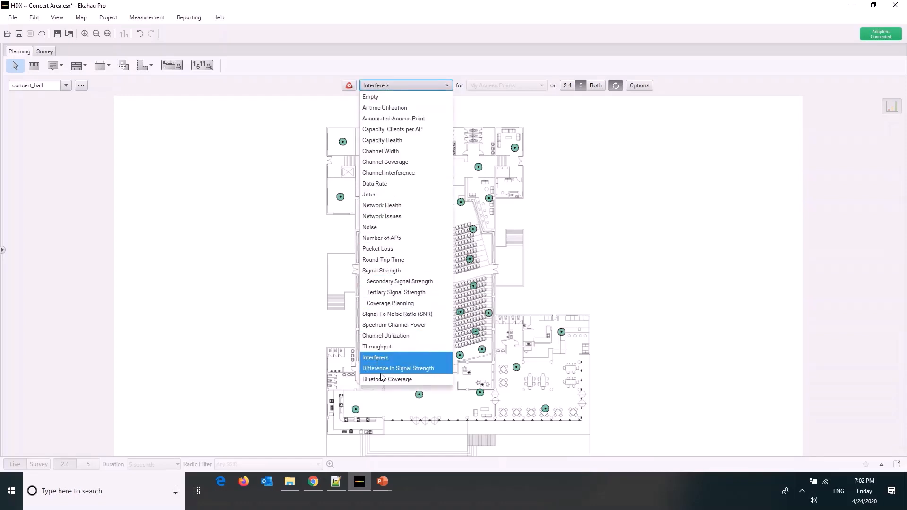
{"action": "mouse_move", "coordinate": [382, 376]}
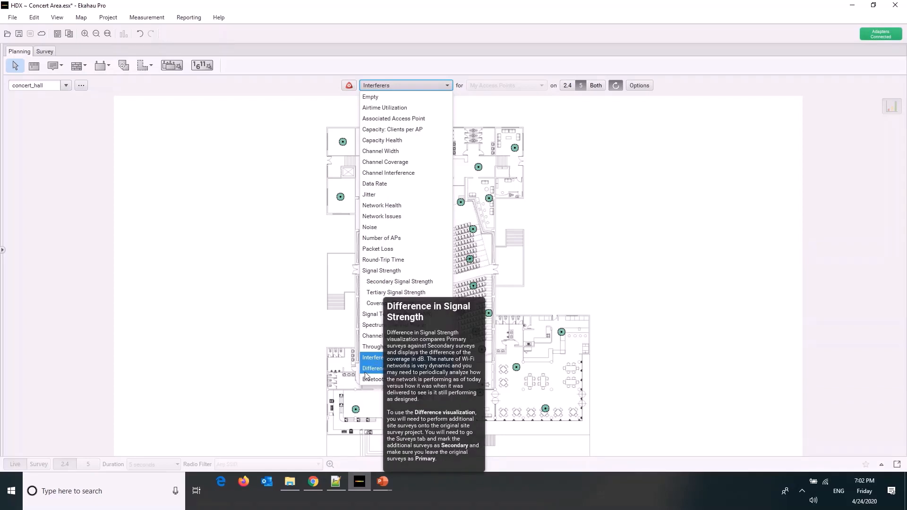
{"action": "left_click", "coordinate": [372, 379]}
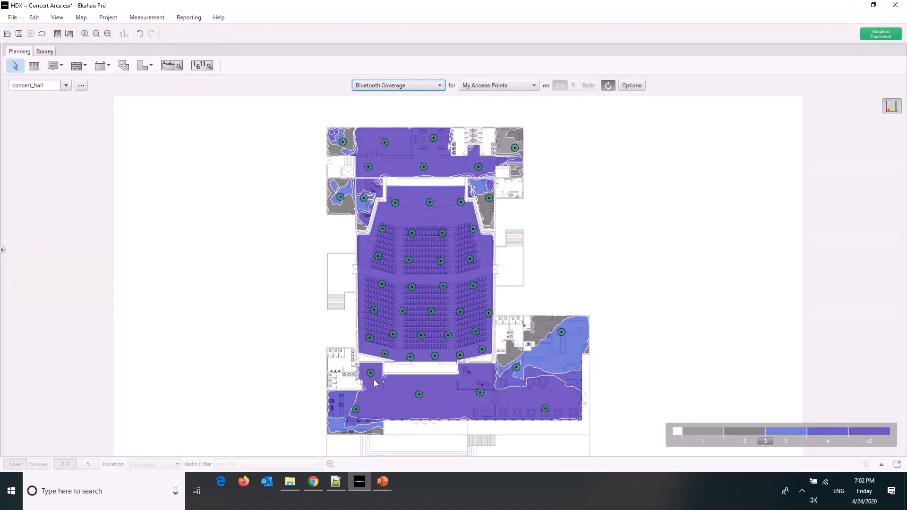
Select all the access points and show the Signal Strength heatmap on 5 GHz
{"action": "left_click_drag", "start_coordinate": [291, 113], "coordinate": [616, 438]}
{"action": "left_click", "coordinate": [413, 85]}
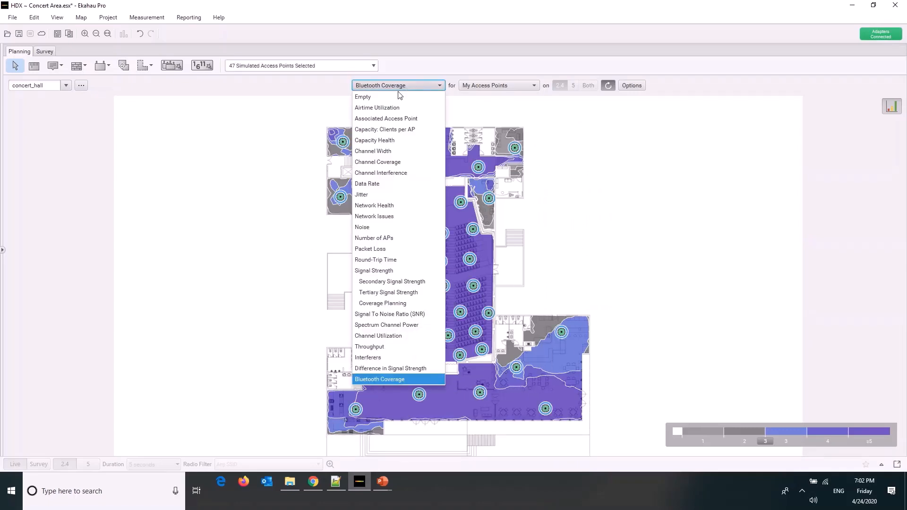
{"action": "left_click", "coordinate": [393, 270]}
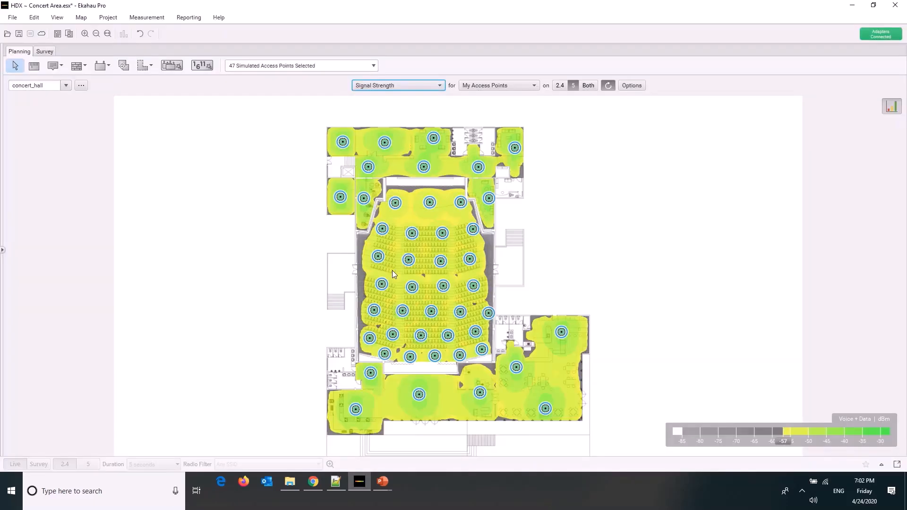
Switch to Chrome and open the dwgmodels.com CAD drawing library in a new browser tab
{"action": "mouse_move", "coordinate": [392, 270]}
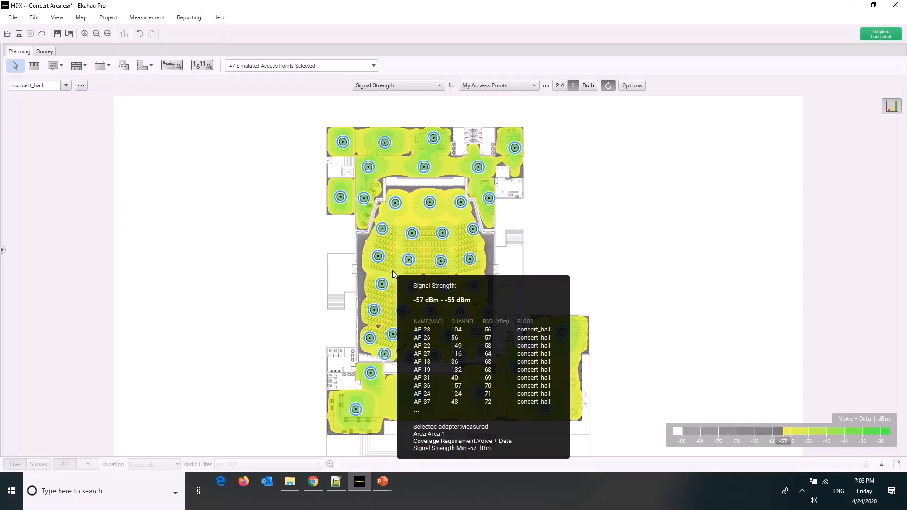
{"action": "left_click", "coordinate": [309, 484]}
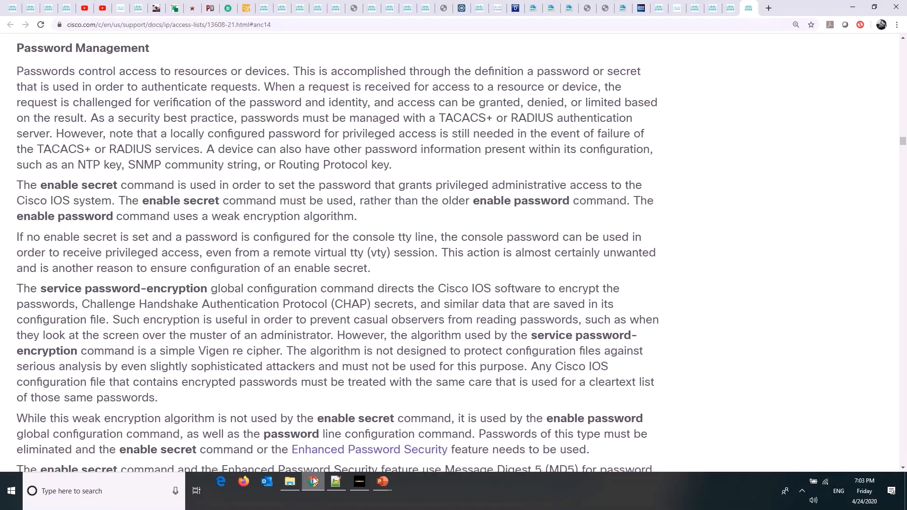
{"action": "left_click", "coordinate": [769, 8]}
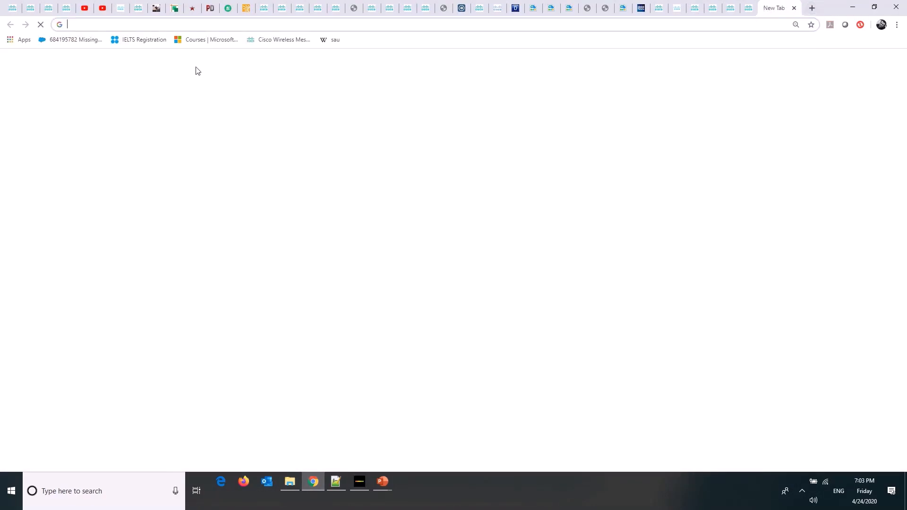
{"action": "type", "text": "dwgmodels.com"}
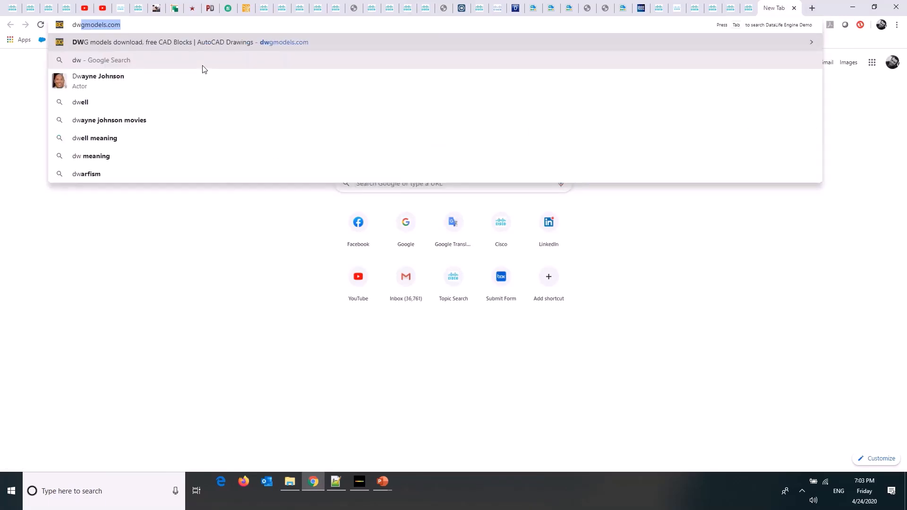
{"action": "key", "text": "Return"}
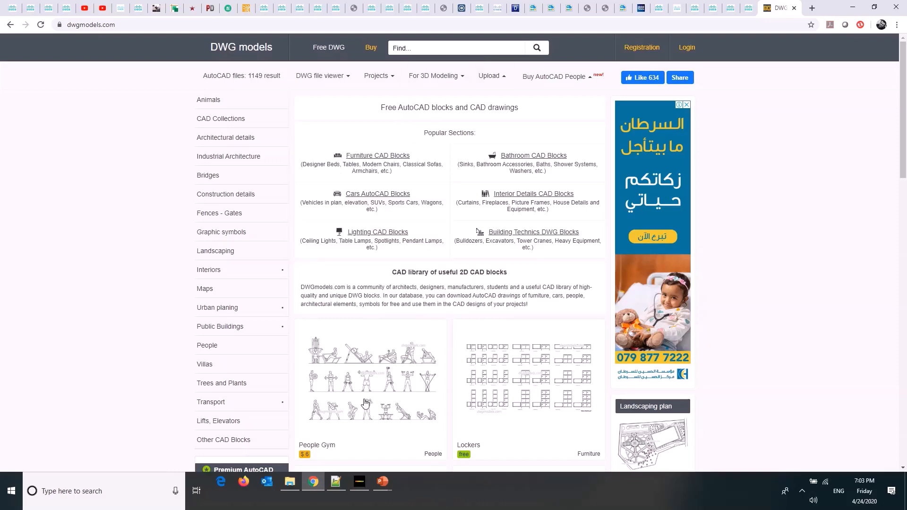
Switch to the PowerPoint slide show and advance from the Predictive Survey Objectives slide to the closing "Have a question?" slide
{"action": "mouse_move", "coordinate": [380, 481]}
{"action": "left_click", "coordinate": [429, 432]}
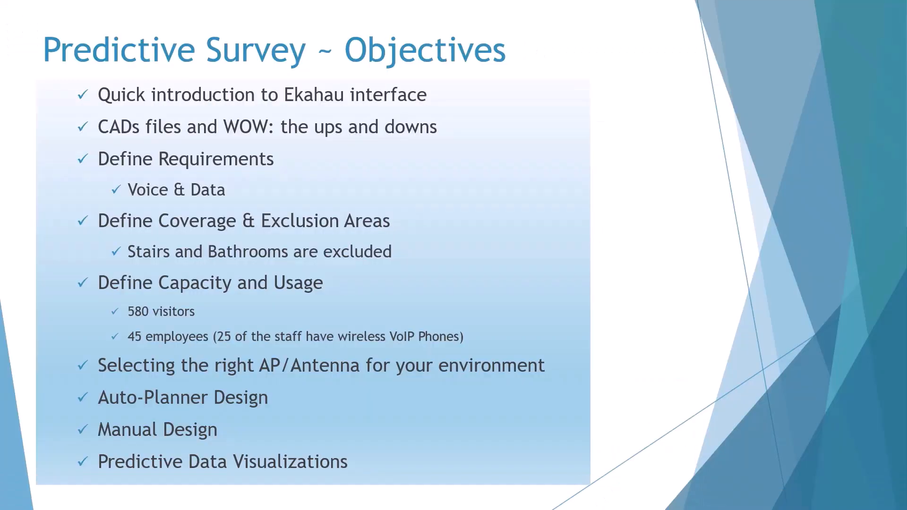
{"action": "left_click", "coordinate": [618, 268]}
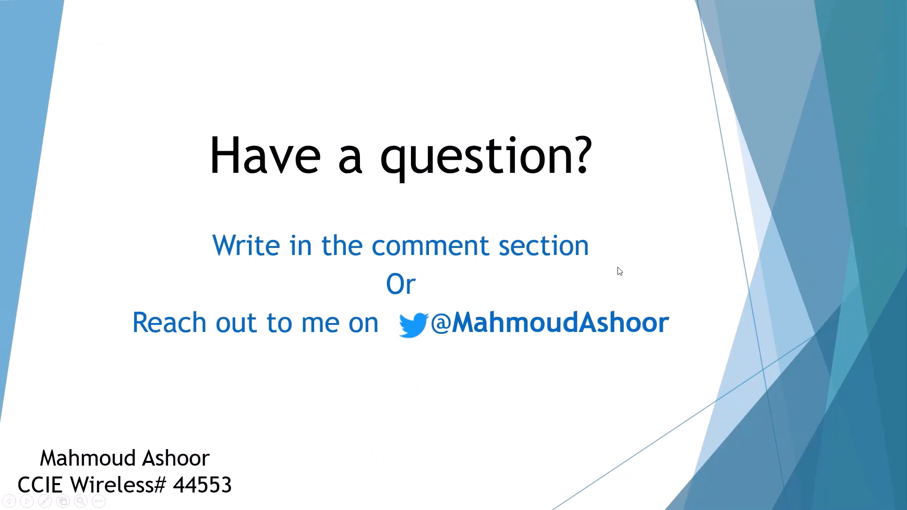